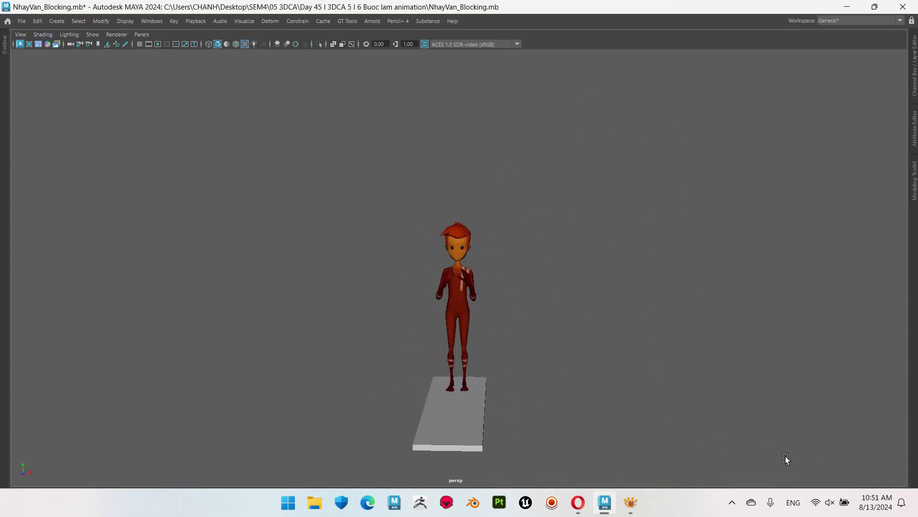
# Step: Tumble and dolly the perspective view around the playing board-jump blocking to preview it
pyautogui.moveTo(740, 463)
pyautogui.keyDown('alt'); pyautogui.mouseDown()
pyautogui.moveTo(499, 455)
pyautogui.moveTo(355, 468)
pyautogui.moveTo(294, 455)
pyautogui.mouseUp(); pyautogui.keyUp('alt')
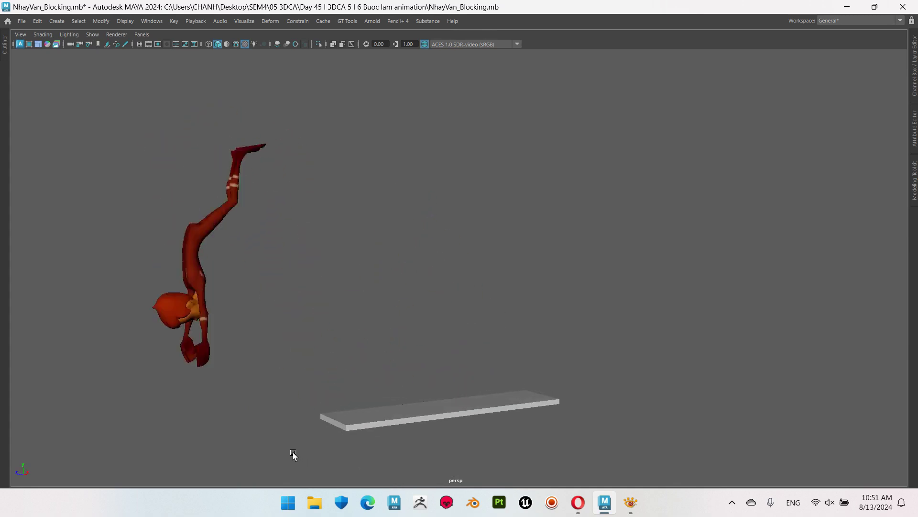
pyautogui.keyDown('alt'); pyautogui.moveTo(572, 463); pyautogui.dragTo(539, 465); pyautogui.keyUp('alt')
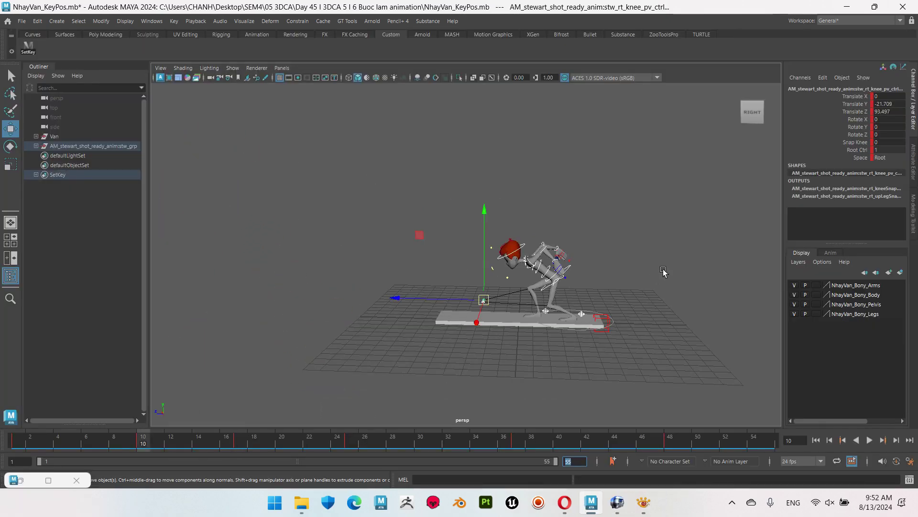
pyautogui.keyDown('alt'); pyautogui.moveTo(663, 272); pyautogui.dragTo(638, 375, button='right'); pyautogui.keyUp('alt')
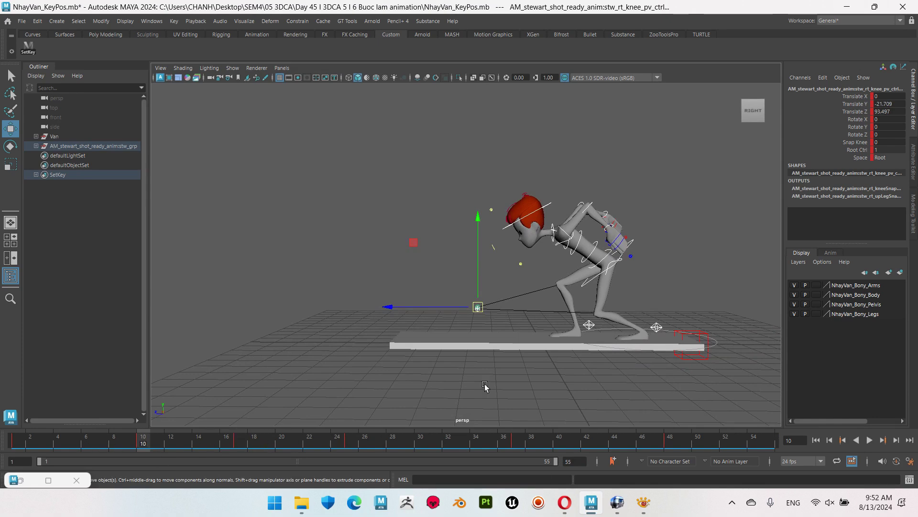
# Step: In the Graph Editor, switch all stepped key curves to smooth tangents, then play the jump
pyautogui.keyDown('alt'); pyautogui.moveTo(631, 293); pyautogui.dragTo(582, 306); pyautogui.keyUp('alt')
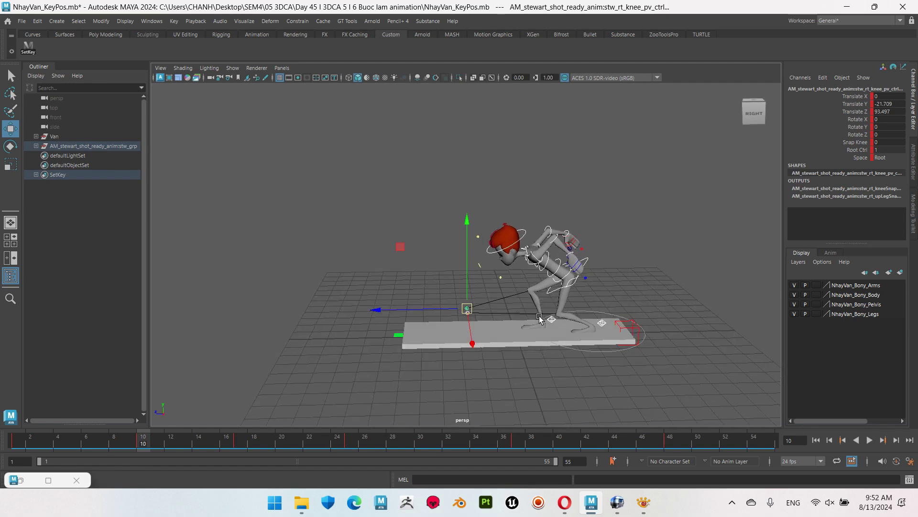
pyautogui.click(151, 21)
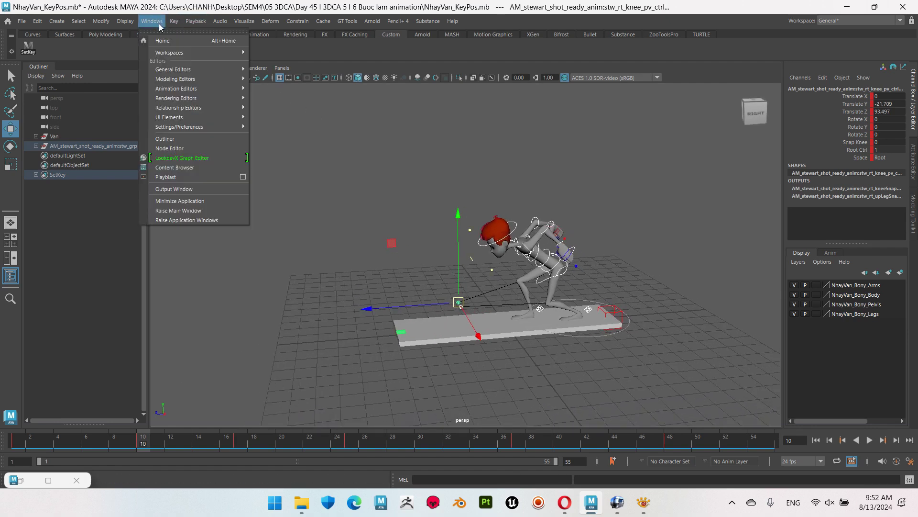
pyautogui.moveTo(176, 88)
pyautogui.click(273, 88)
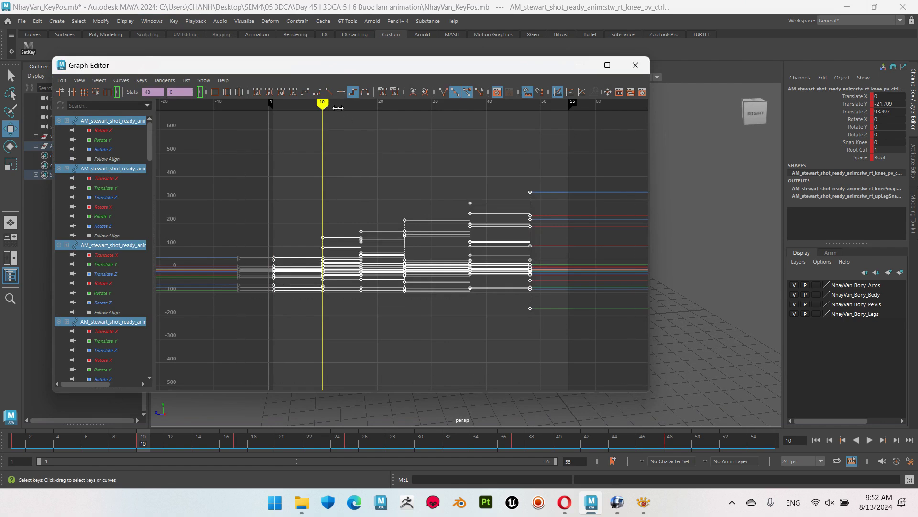
pyautogui.click(305, 91)
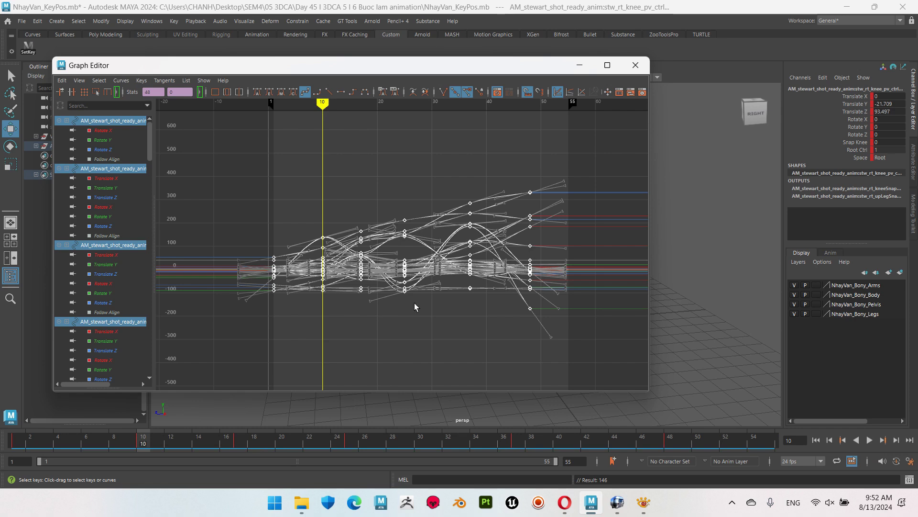
pyautogui.click(317, 91)
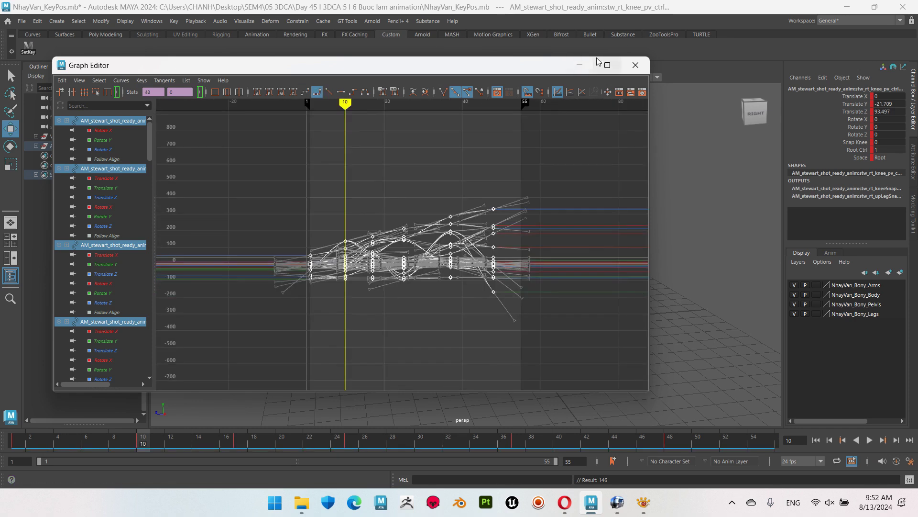
pyautogui.click(580, 65)
pyautogui.click(870, 441)
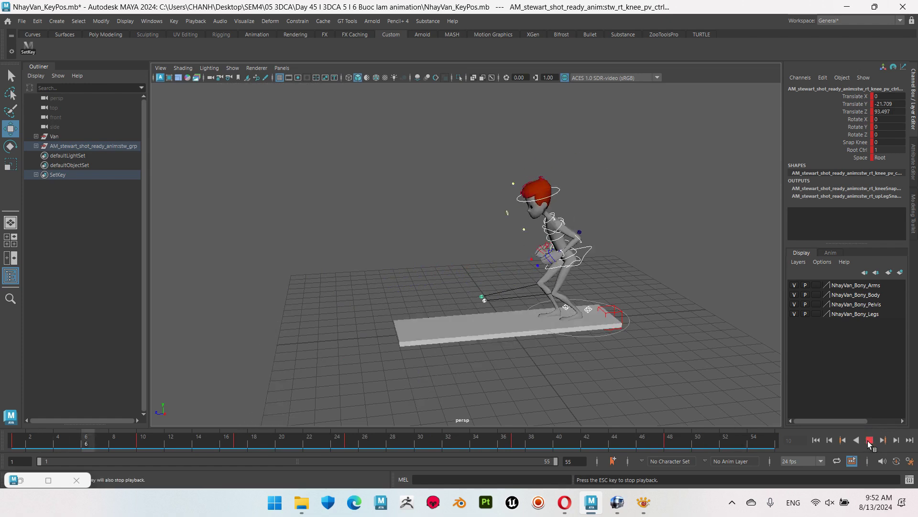
# Step: Stop playback and zoom in on the rig in side view
pyautogui.click(869, 440)
pyautogui.press('space')
pyautogui.scroll(2, 672, 374)
pyautogui.scroll(2, 562, 336)
pyautogui.scroll(2, 493, 298)
pyautogui.scroll(1, 410, 399)
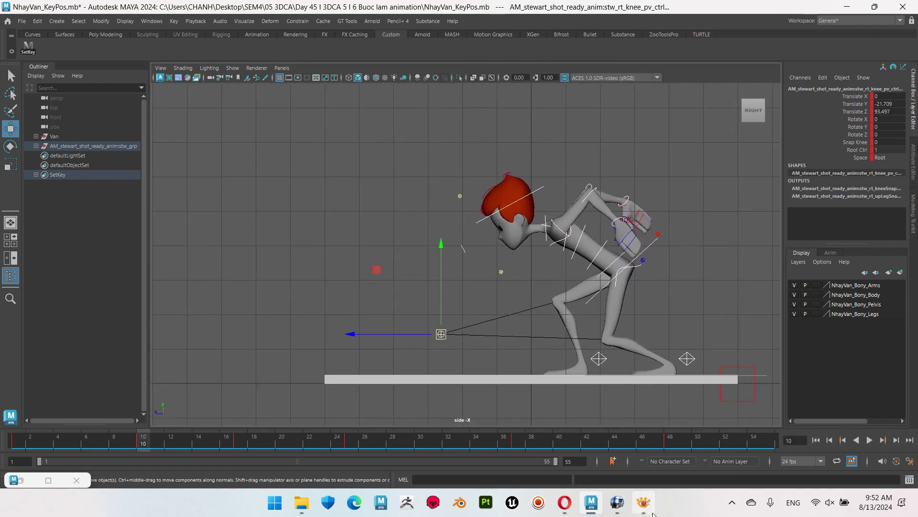
# Step: Open the jump reference video at frame 5 and the reference image, arranged beside the viewport
pyautogui.click(616, 501)
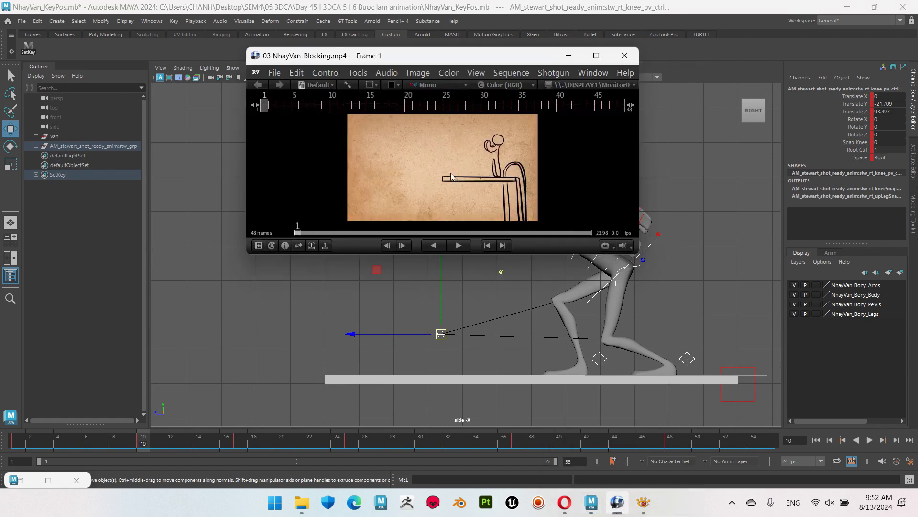
pyautogui.click(644, 502)
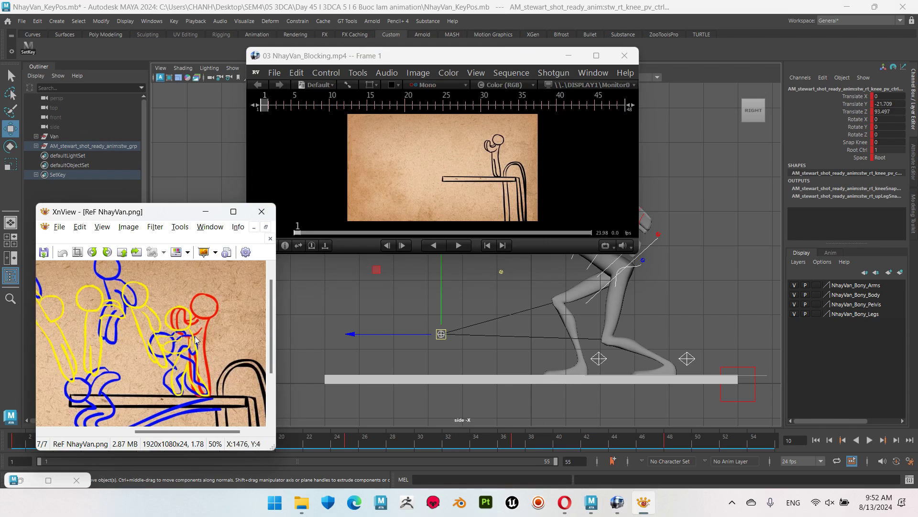
pyautogui.click(460, 198)
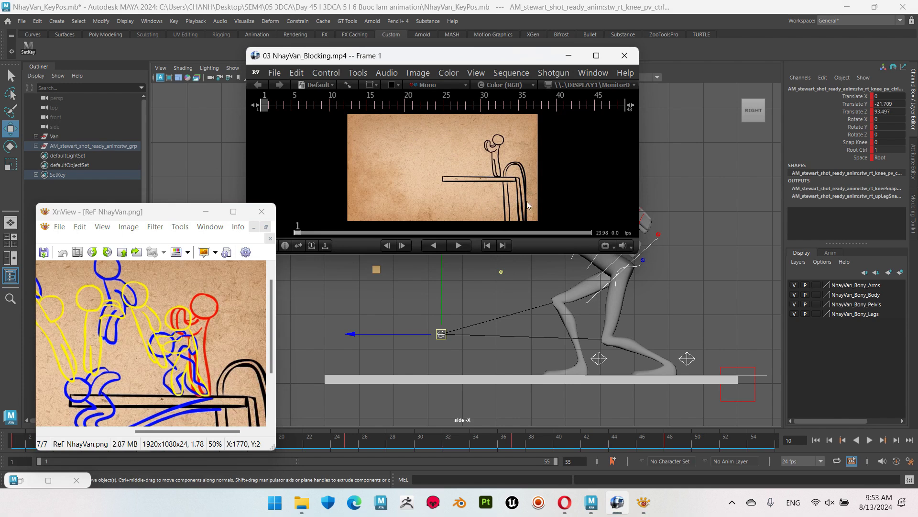
pyautogui.press('Right')
pyautogui.press('Right')
pyautogui.press('Right')
pyautogui.press('Right')
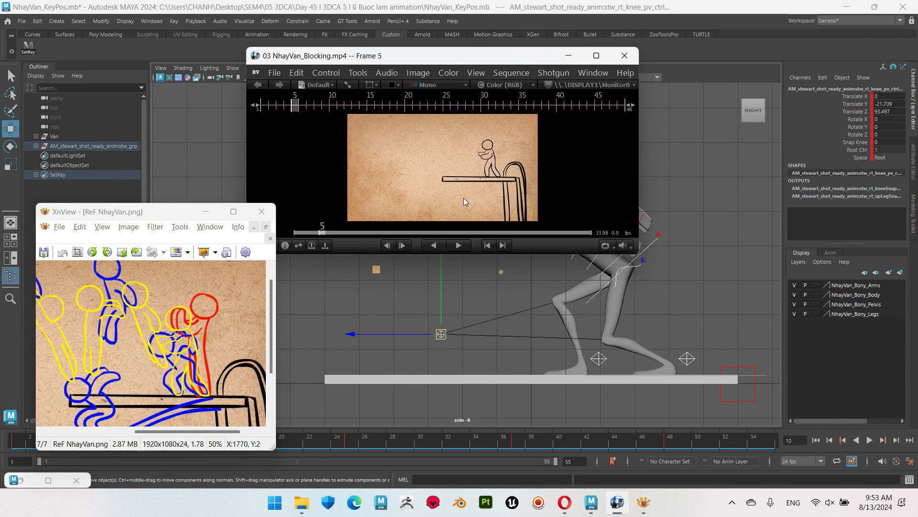
pyautogui.moveTo(464, 197)
pyautogui.mouseDown()
pyautogui.moveTo(420, 198)
pyautogui.moveTo(475, 196)
pyautogui.mouseUp()
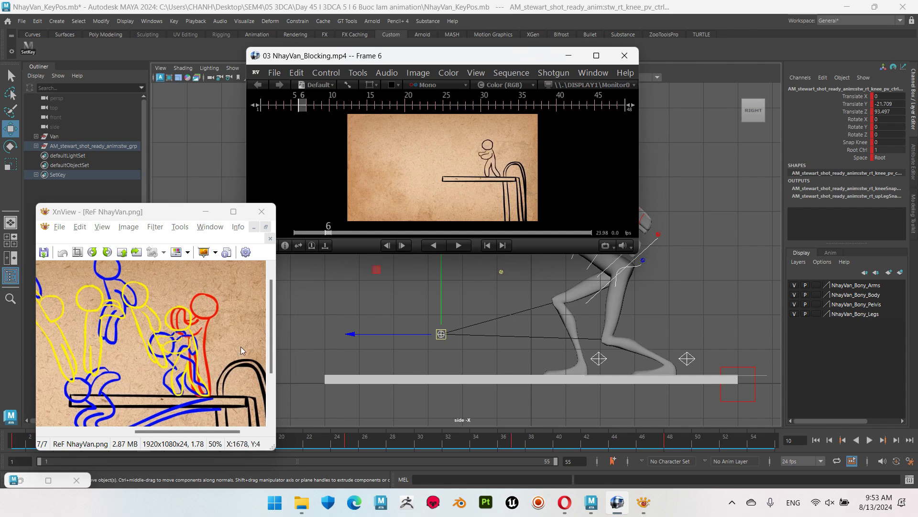
pyautogui.moveTo(519, 203)
pyautogui.mouseDown()
pyautogui.moveTo(500, 207)
pyautogui.moveTo(512, 205)
pyautogui.mouseUp()
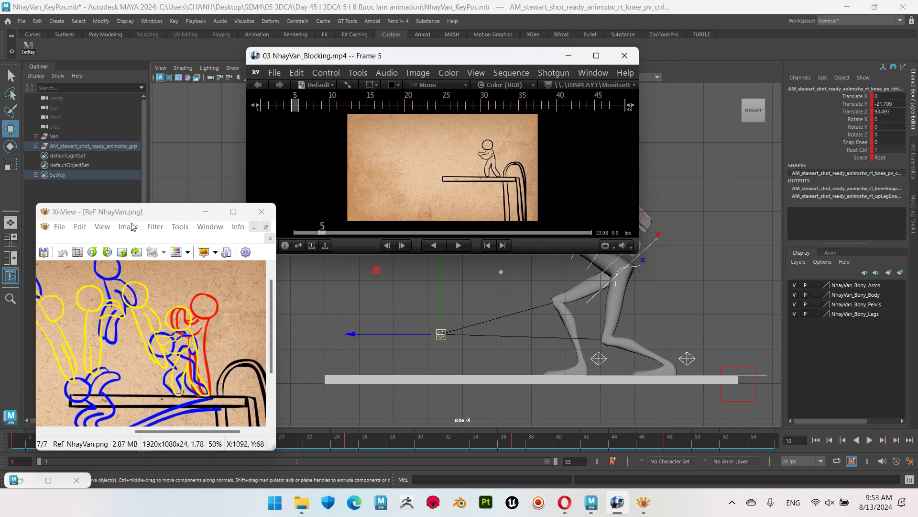
pyautogui.moveTo(129, 211); pyautogui.dragTo(114, 170)
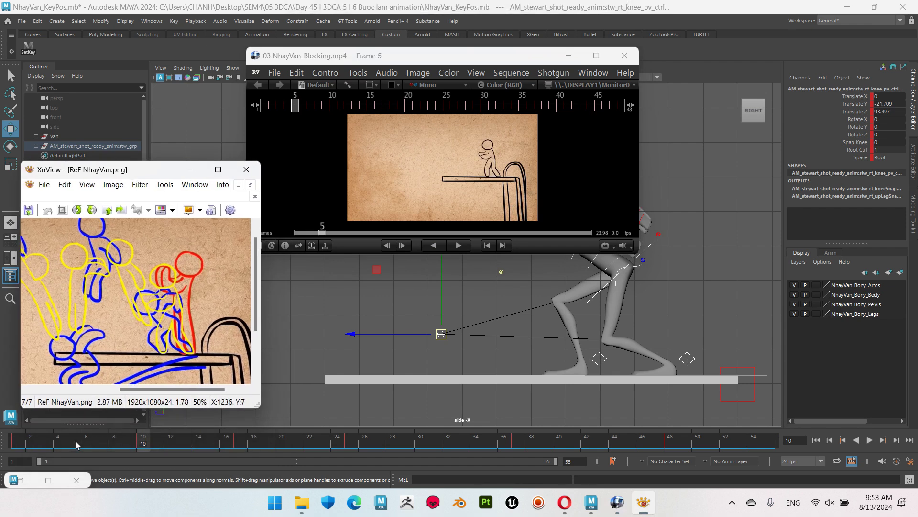
pyautogui.moveTo(503, 55); pyautogui.dragTo(308, 42)
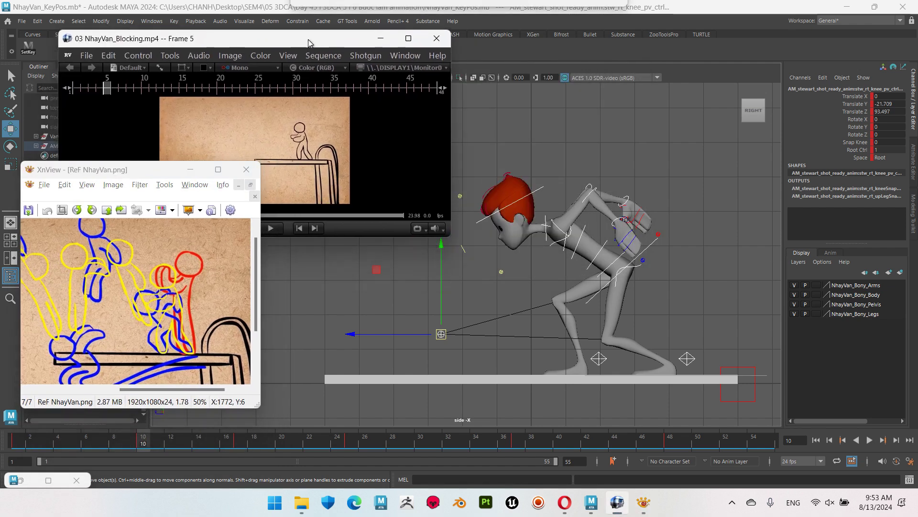
# Step: Near frame 5, rotate the left and right upper arms to match the reference
pyautogui.click(74, 445)
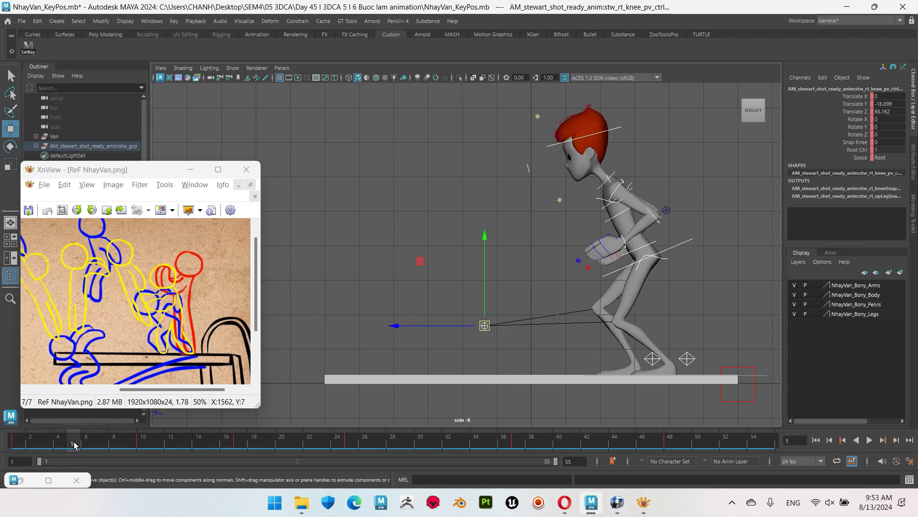
pyautogui.hotkey('alt', 'v')
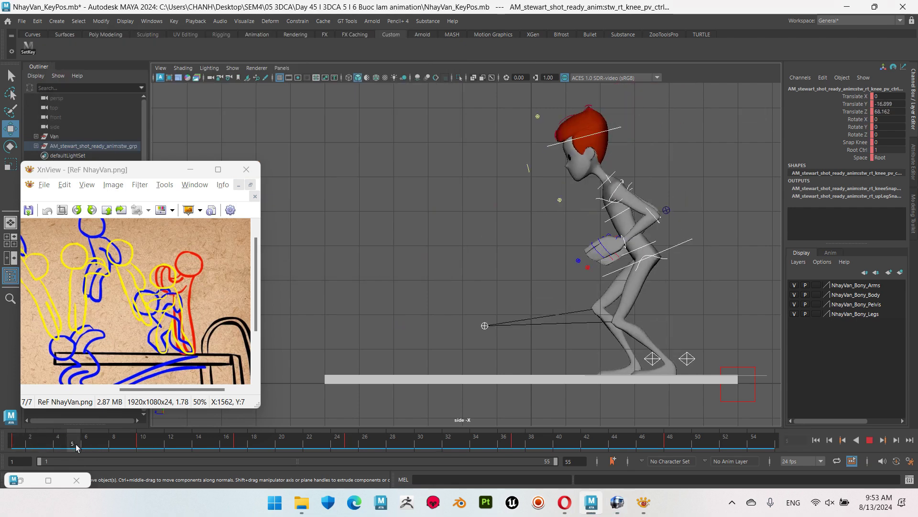
pyautogui.moveTo(43, 445)
pyautogui.mouseDown()
pyautogui.moveTo(86, 454)
pyautogui.moveTo(6, 452)
pyautogui.moveTo(78, 447)
pyautogui.mouseUp()
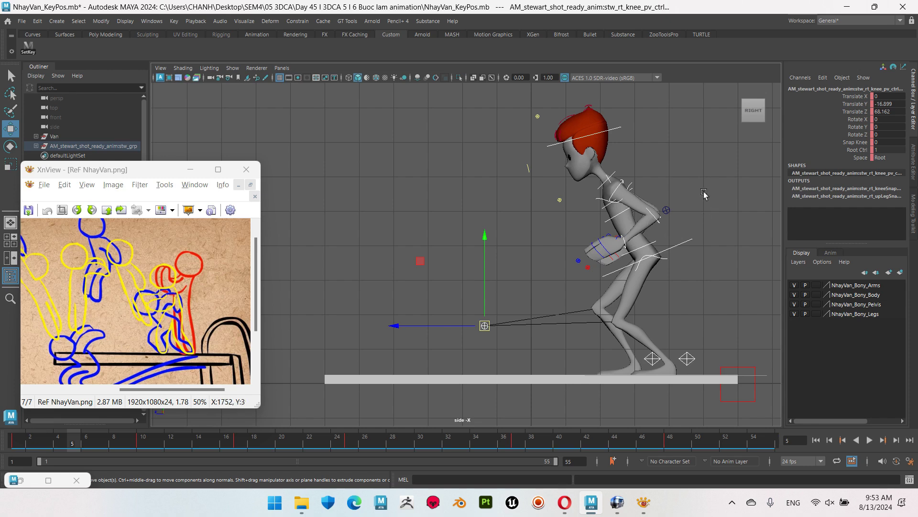
pyautogui.click(696, 177)
pyautogui.click(627, 203)
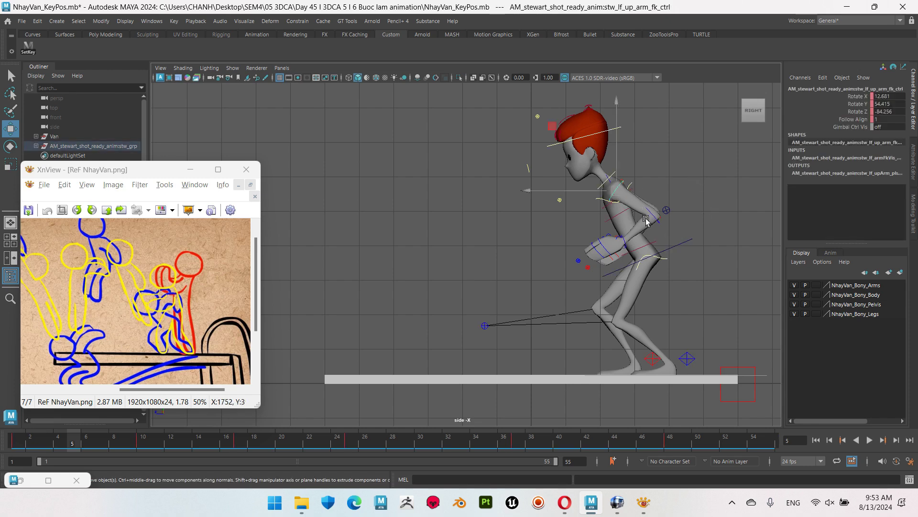
pyautogui.press('e')
pyautogui.moveTo(675, 254); pyautogui.dragTo(638, 264)
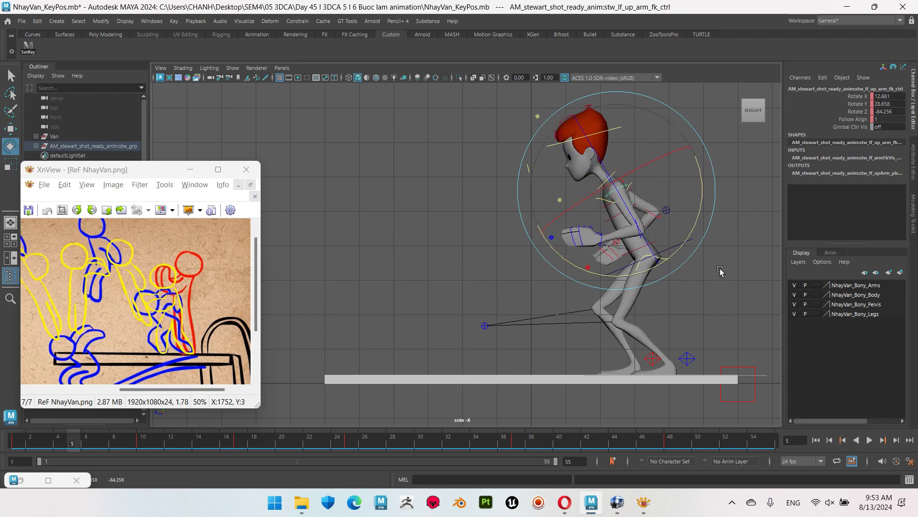
pyautogui.click(635, 188)
pyautogui.click(625, 181)
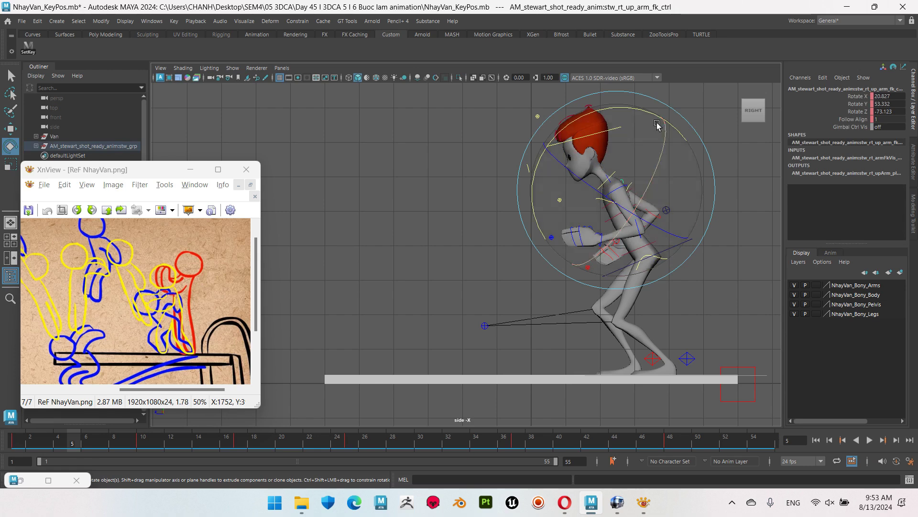
pyautogui.moveTo(645, 114); pyautogui.dragTo(680, 168)
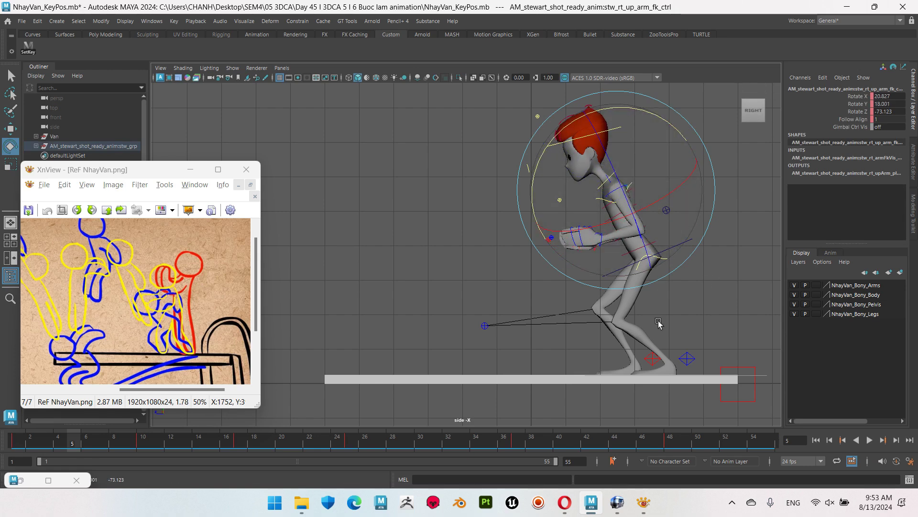
pyautogui.click(728, 283)
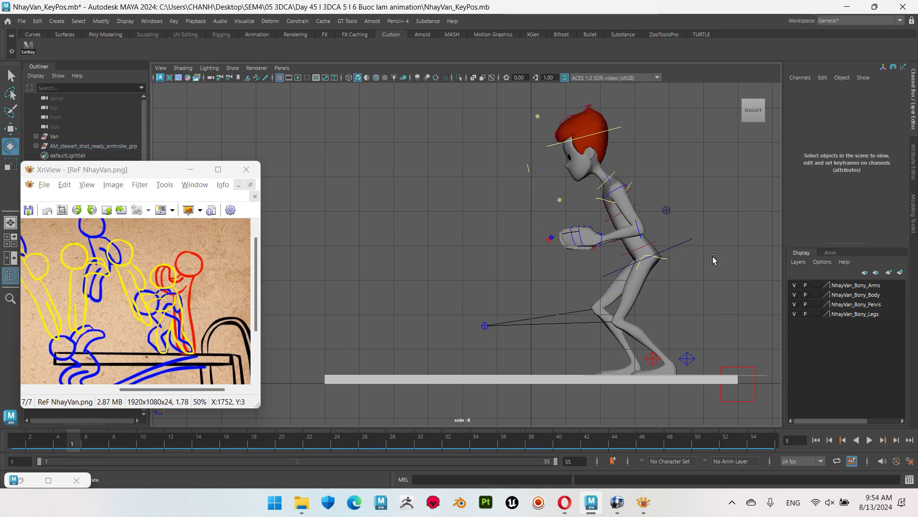
# Step: Move the centre-of-gravity control to raise the character's body
pyautogui.click(687, 241)
pyautogui.press('w')
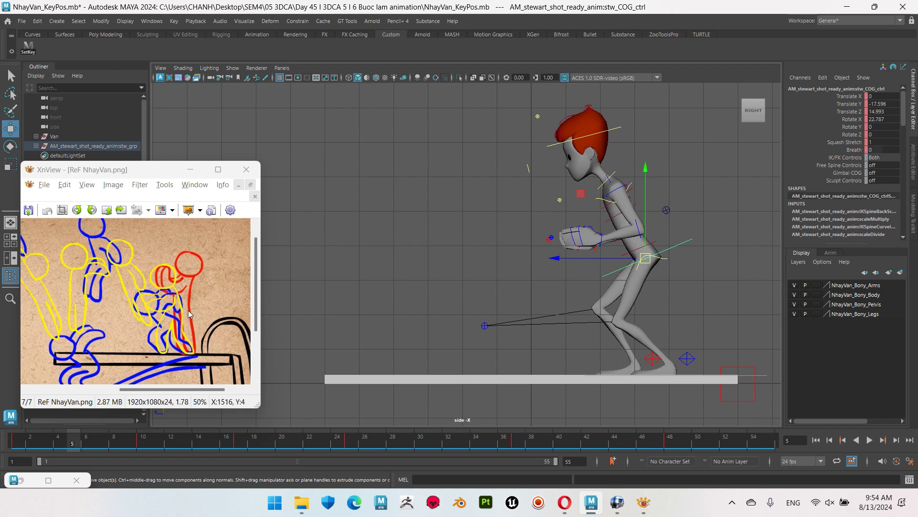
pyautogui.moveTo(647, 171); pyautogui.dragTo(651, 156)
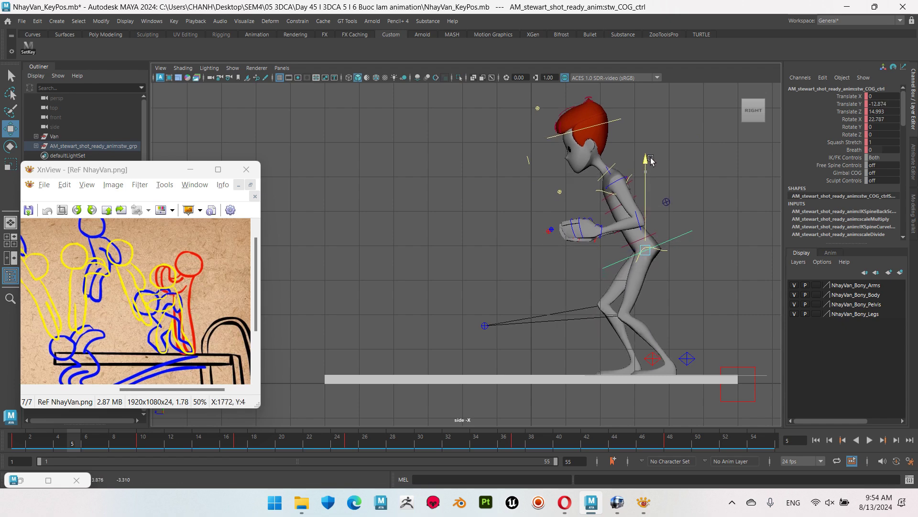
pyautogui.click(715, 197)
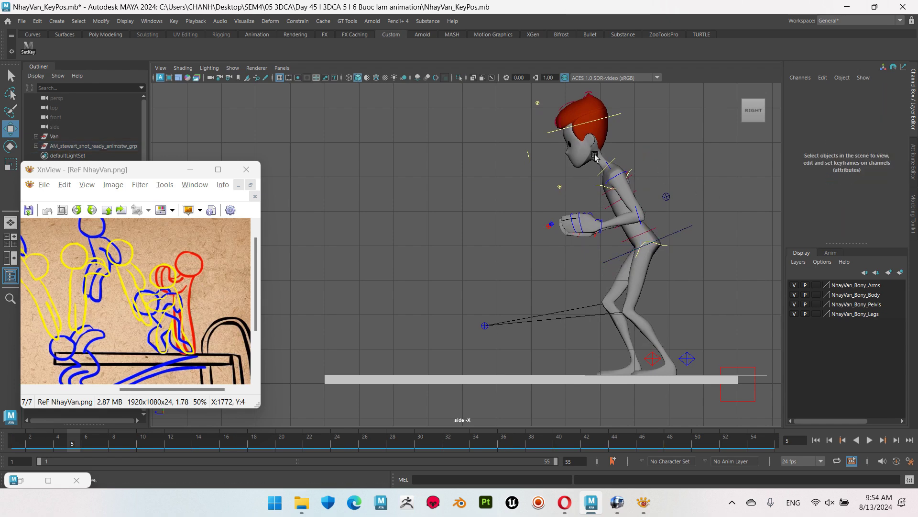
# Step: Tilt the neck forward and the head to match the reference, then key the pose
pyautogui.click(619, 111)
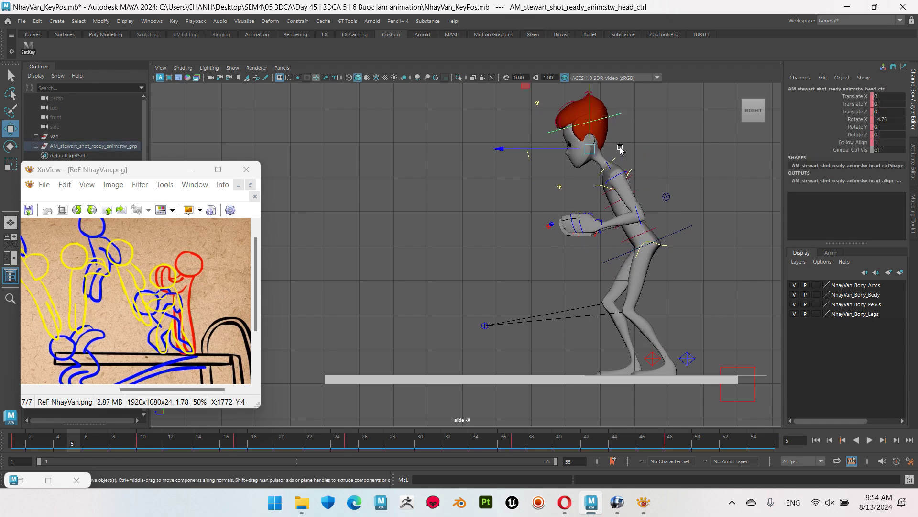
pyautogui.click(616, 159)
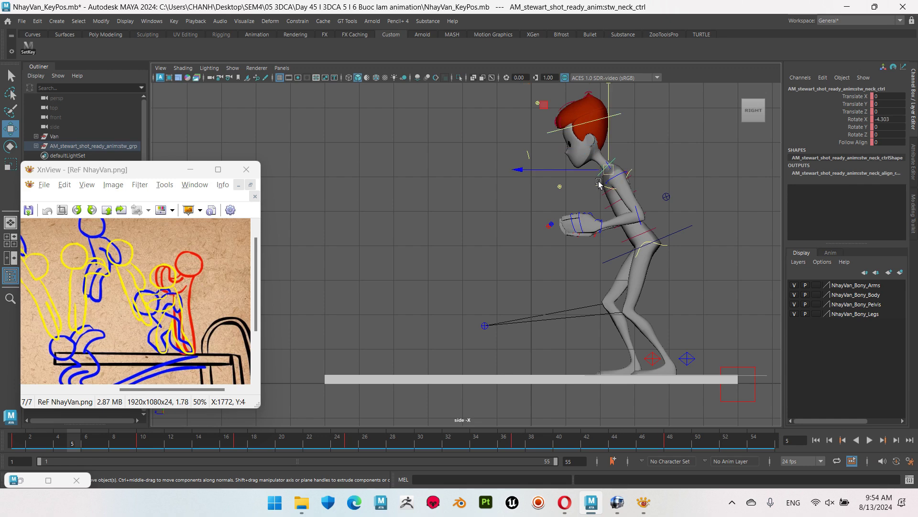
pyautogui.press('e')
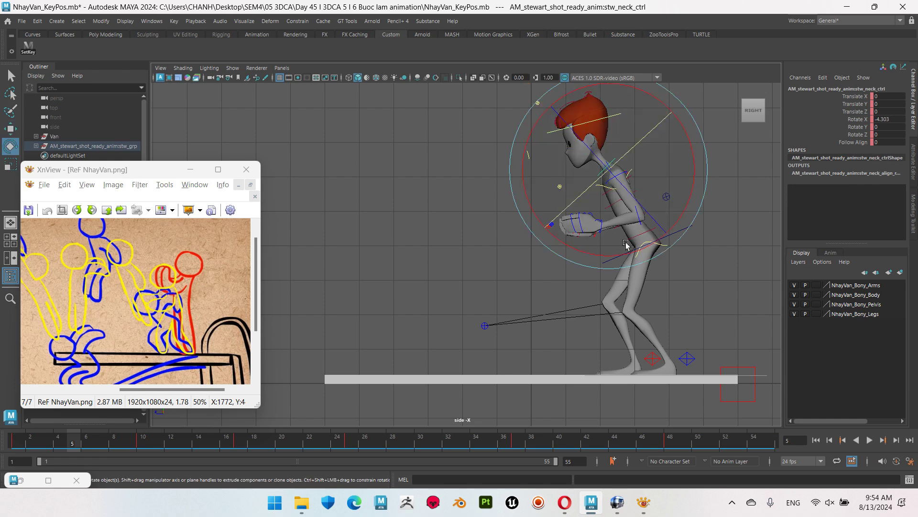
pyautogui.moveTo(610, 258); pyautogui.dragTo(601, 253)
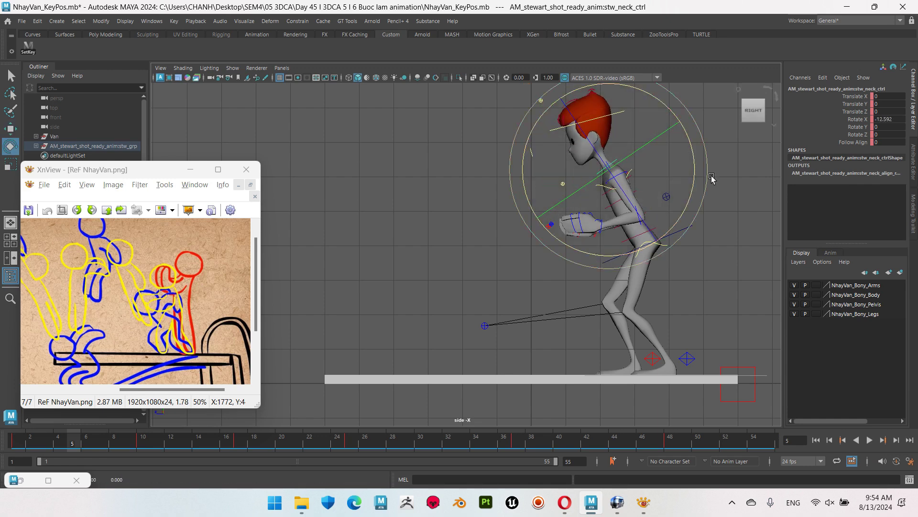
pyautogui.click(660, 142)
pyautogui.click(621, 106)
pyautogui.moveTo(678, 153); pyautogui.dragTo(675, 192)
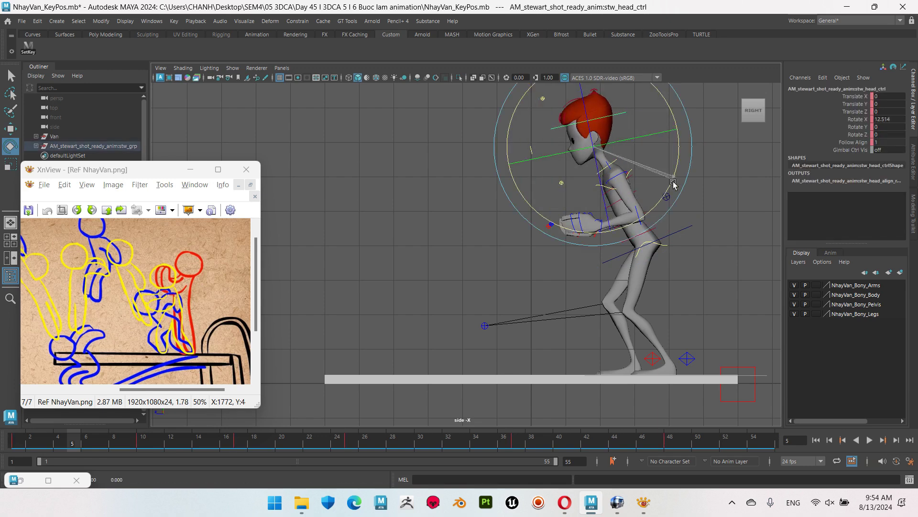
pyautogui.click(718, 310)
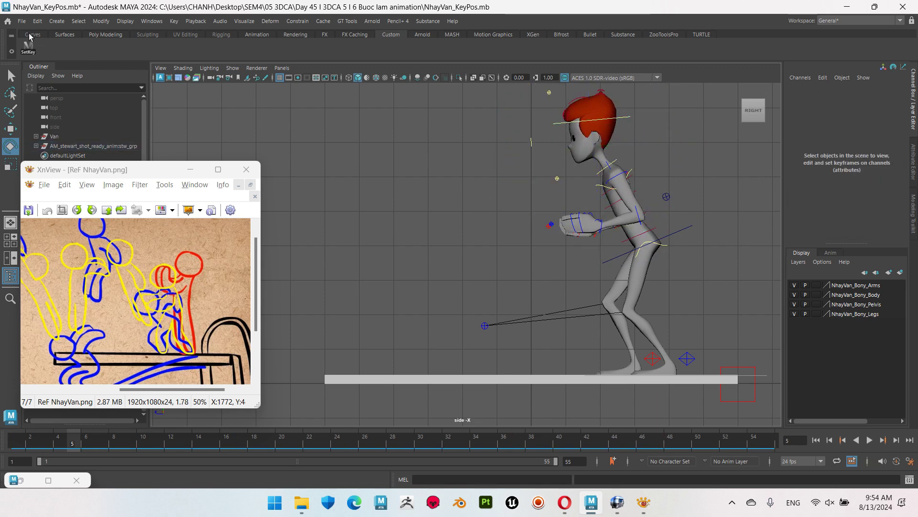
pyautogui.click(633, 265)
pyautogui.press('s')
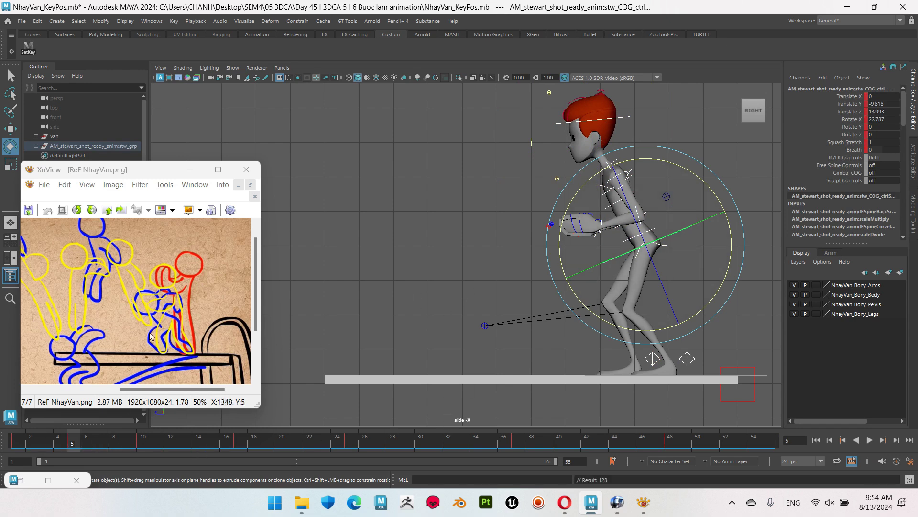
pyautogui.moveTo(617, 502)
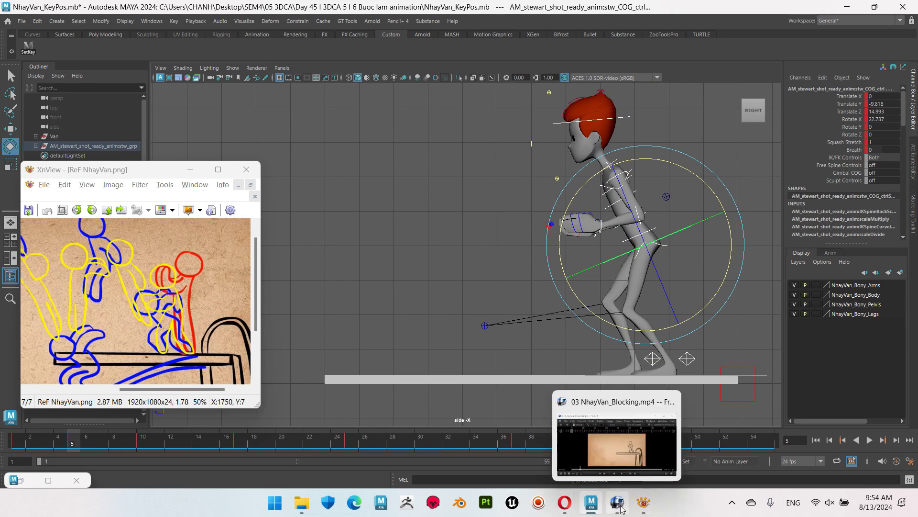
# Step: Set both the reference video and the Maya timeline to frame 13 and reframe the character
pyautogui.click(621, 508)
pyautogui.moveTo(290, 50); pyautogui.dragTo(447, 64)
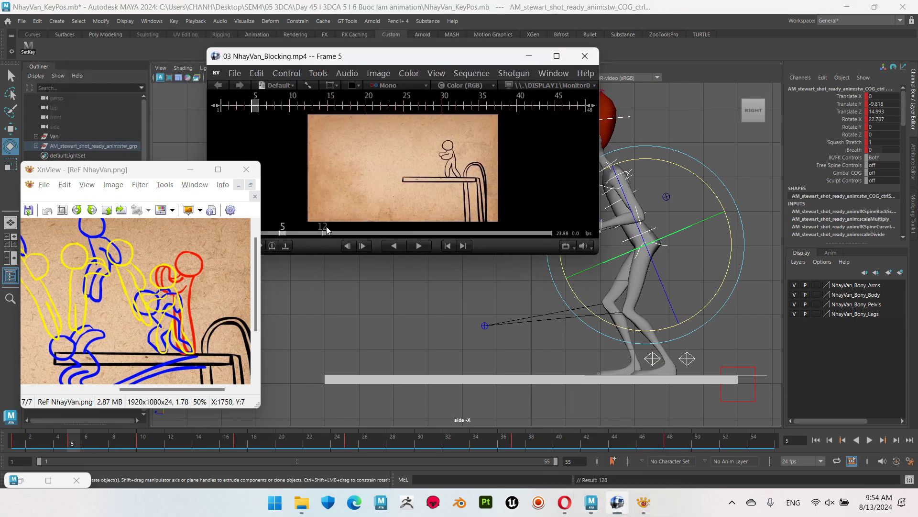
pyautogui.moveTo(346, 187)
pyautogui.mouseDown()
pyautogui.moveTo(389, 185)
pyautogui.moveTo(374, 191)
pyautogui.mouseUp()
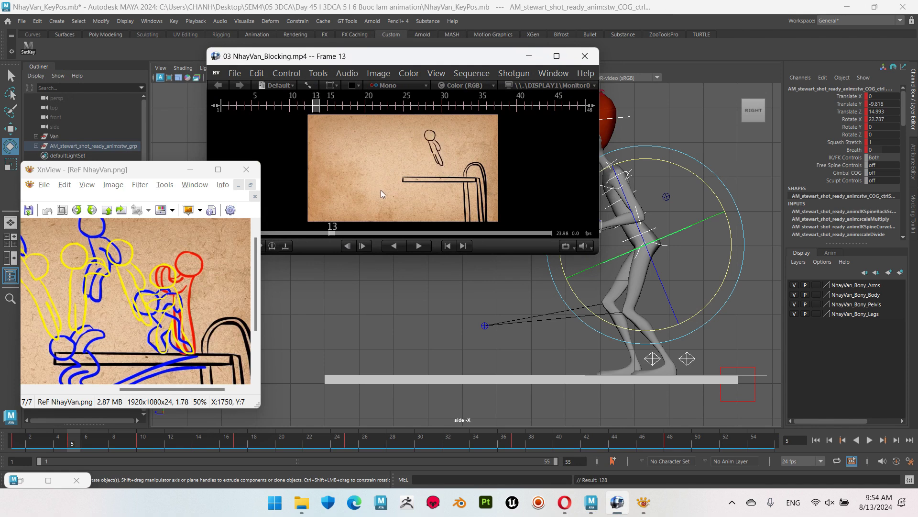
pyautogui.click(182, 447)
pyautogui.scroll(-3, 324, 396)
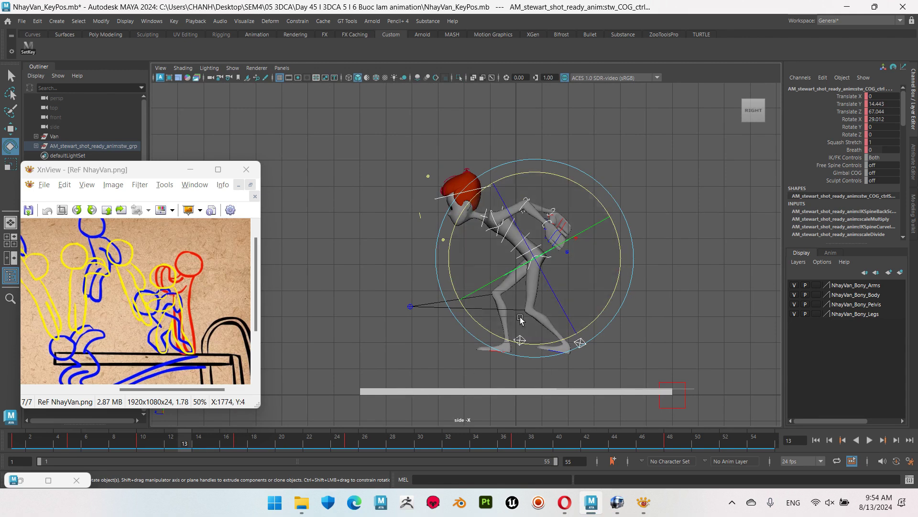
pyautogui.keyDown('alt'); pyautogui.moveTo(521, 320); pyautogui.dragTo(498, 315, button='middle'); pyautogui.keyUp('alt')
pyautogui.keyDown('alt'); pyautogui.moveTo(547, 264); pyautogui.dragTo(612, 298, button='middle'); pyautogui.keyUp('alt')
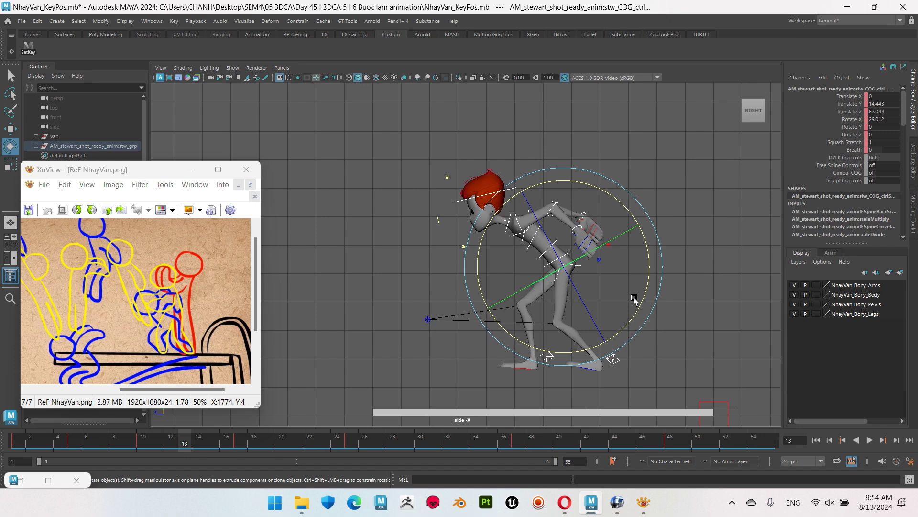
pyautogui.moveTo(635, 299)
pyautogui.keyDown('alt'); pyautogui.mouseDown(button='middle')
pyautogui.moveTo(614, 301)
pyautogui.moveTo(576, 283)
pyautogui.mouseUp(button='middle'); pyautogui.keyUp('alt')
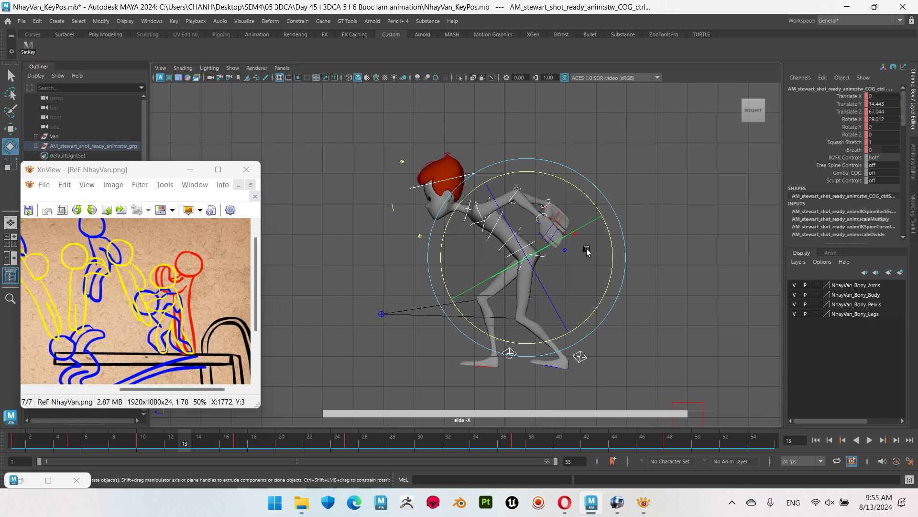
# Step: Shift the centre-of-gravity control forward toward the board edge and raise the body
pyautogui.press('w')
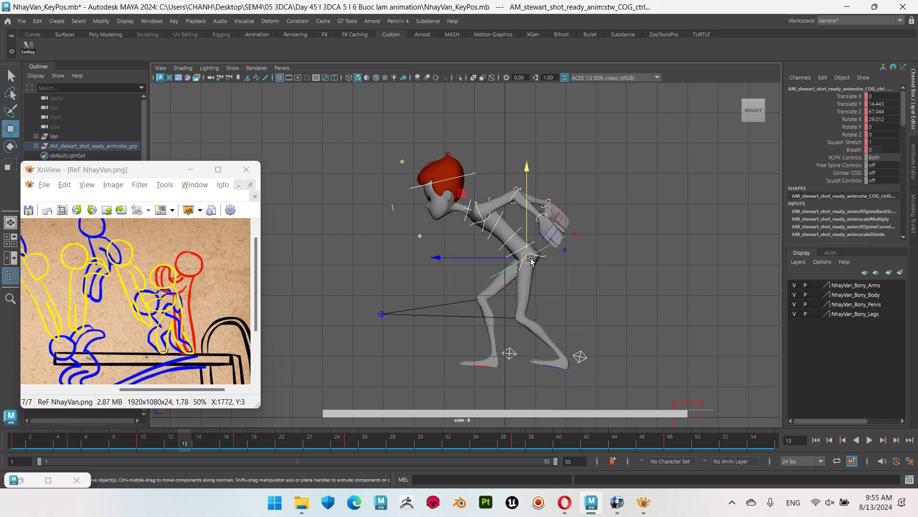
pyautogui.moveTo(530, 260); pyautogui.dragTo(519, 256)
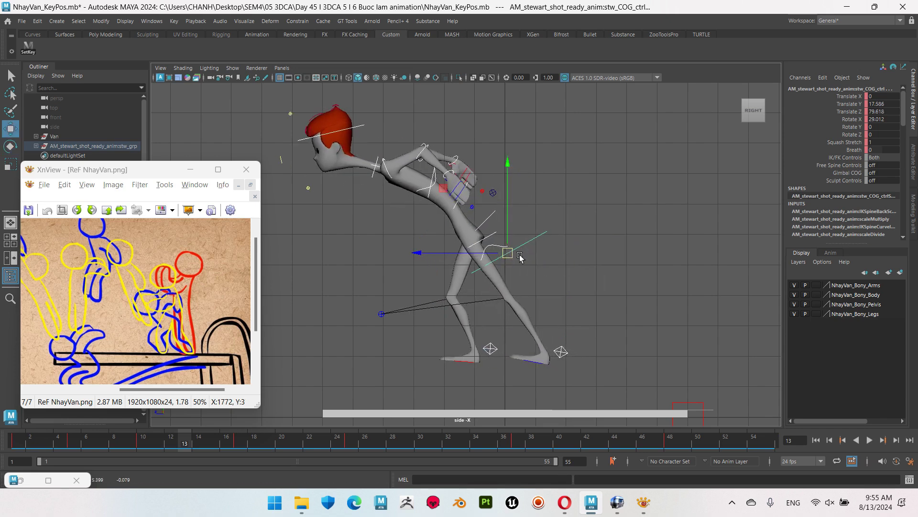
pyautogui.hotkey('ctrl', 'z')
pyautogui.click(608, 271)
pyautogui.click(545, 249)
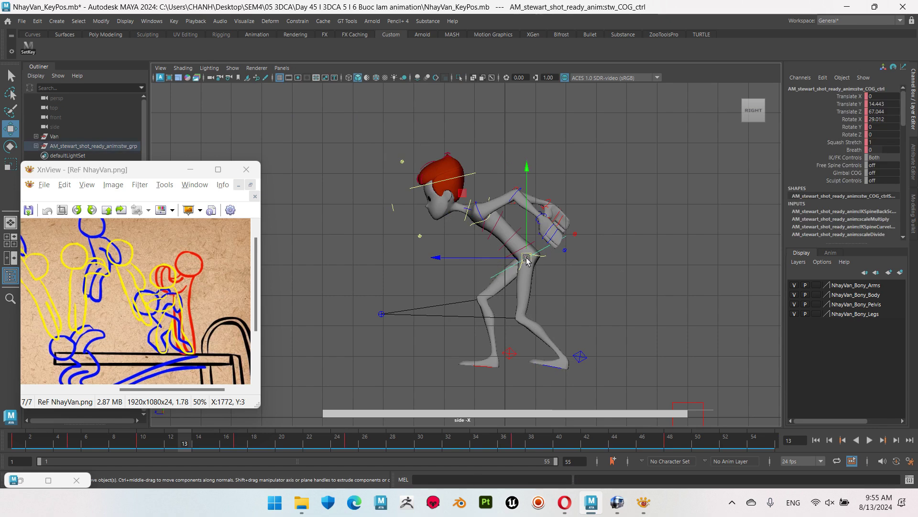
pyautogui.moveTo(475, 258); pyautogui.dragTo(455, 255)
pyautogui.moveTo(510, 229); pyautogui.dragTo(483, 246)
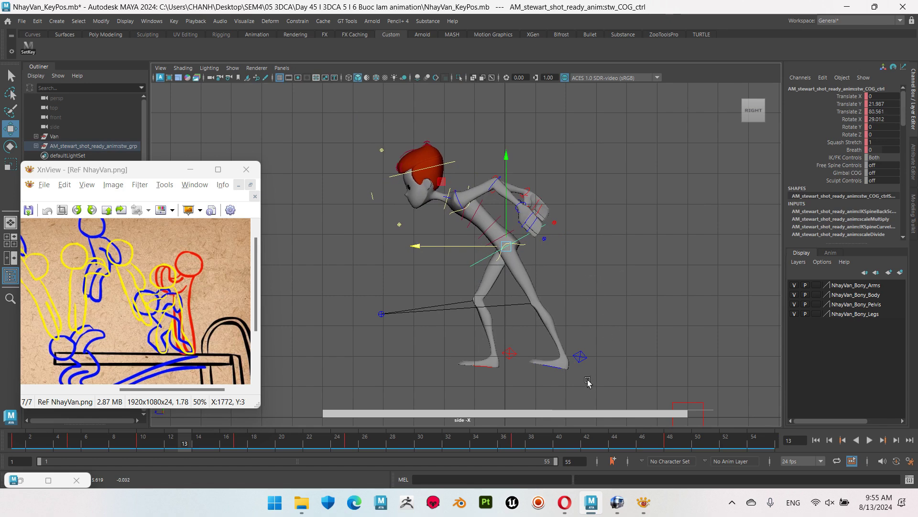
# Step: Raise the left foot control
pyautogui.click(587, 358)
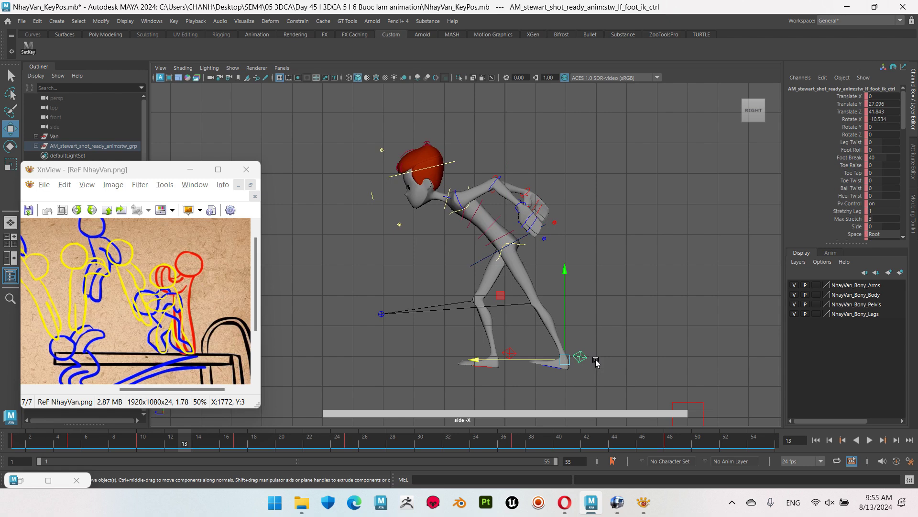
pyautogui.moveTo(565, 287)
pyautogui.mouseDown()
pyautogui.moveTo(565, 278)
pyautogui.moveTo(454, 333)
pyautogui.mouseUp()
pyautogui.press('e')
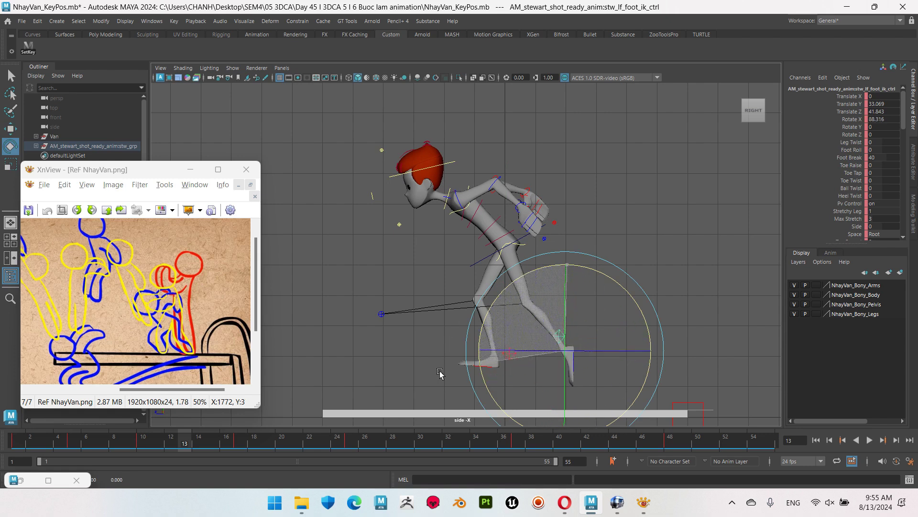
pyautogui.click(440, 378)
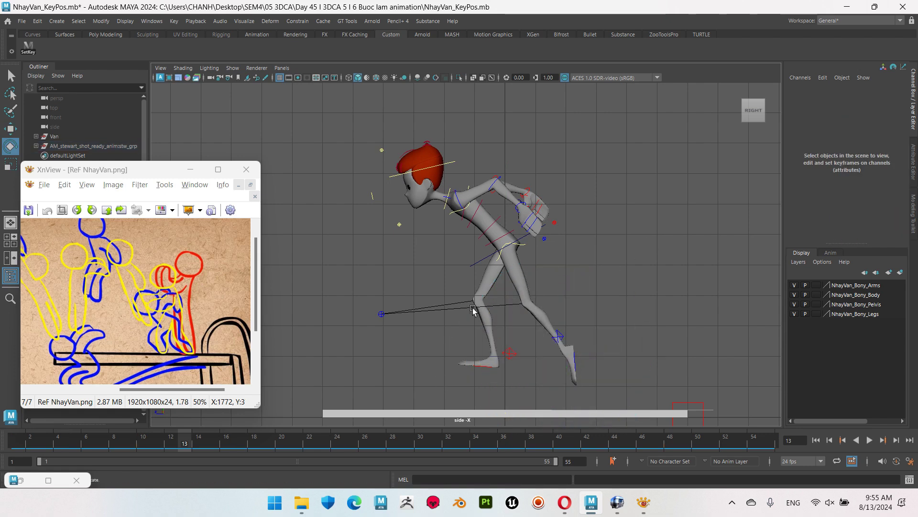
# Step: Slide the right foot back, rotate it to point the toes, and nudge it up
pyautogui.click(510, 354)
pyautogui.press('w')
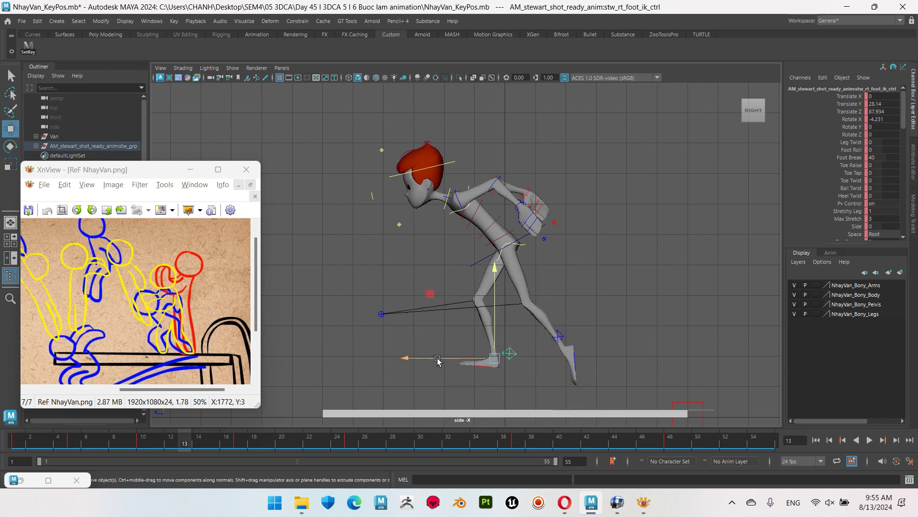
pyautogui.moveTo(458, 359); pyautogui.dragTo(500, 359)
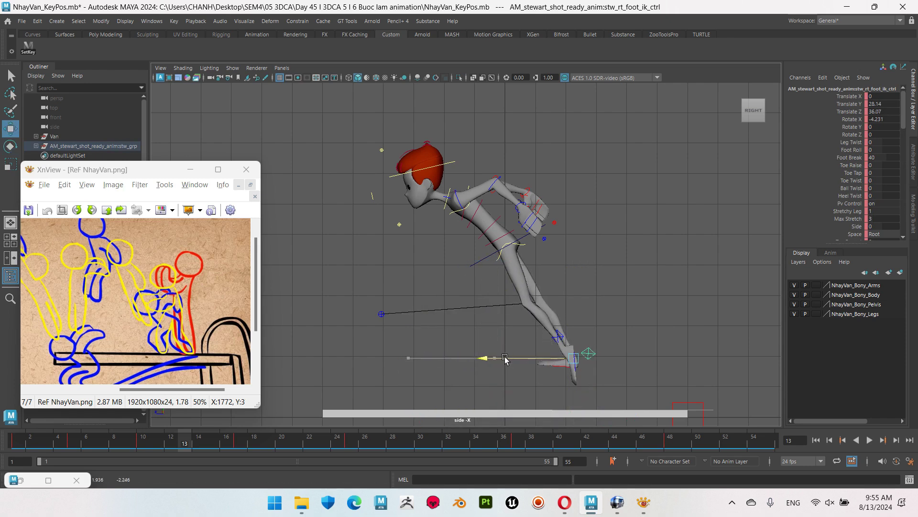
pyautogui.press('e')
pyautogui.moveTo(565, 273)
pyautogui.mouseDown()
pyautogui.moveTo(488, 331)
pyautogui.moveTo(490, 389)
pyautogui.mouseUp()
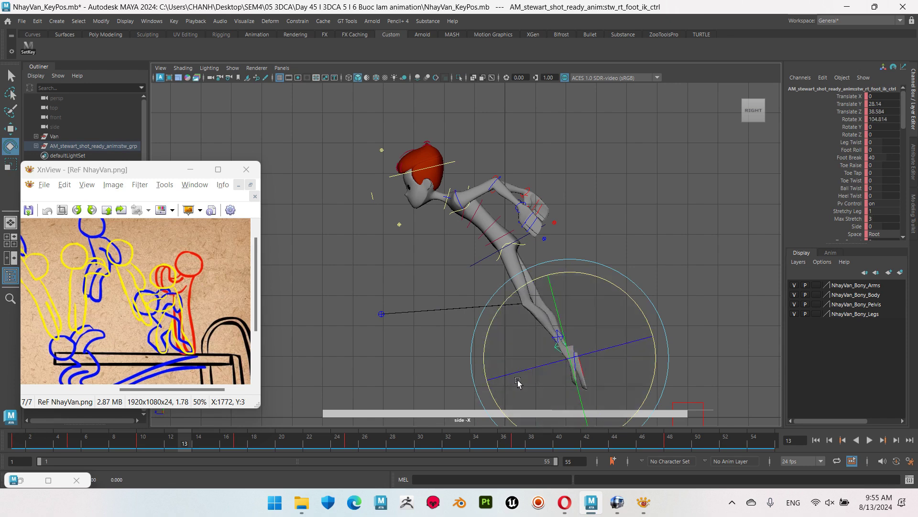
pyautogui.press('w')
pyautogui.moveTo(573, 284); pyautogui.dragTo(569, 263)
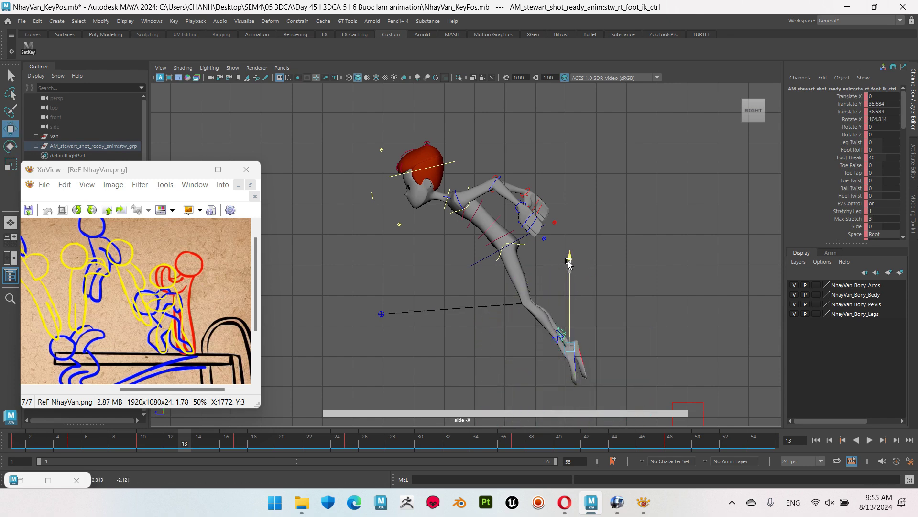
pyautogui.click(514, 145)
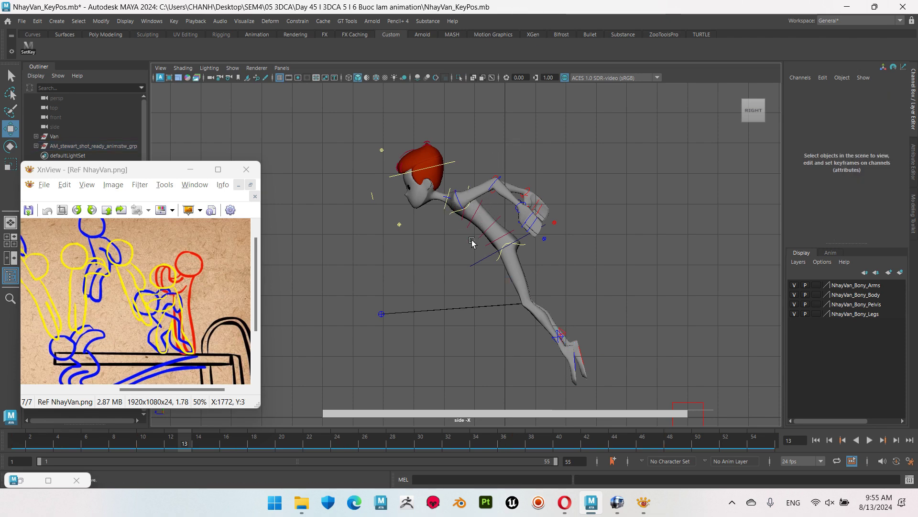
pyautogui.scroll(3, 472, 243)
# Step: Rotate the lower spine control to bend the torso further forward
pyautogui.scroll(1, 474, 259)
pyautogui.click(439, 235)
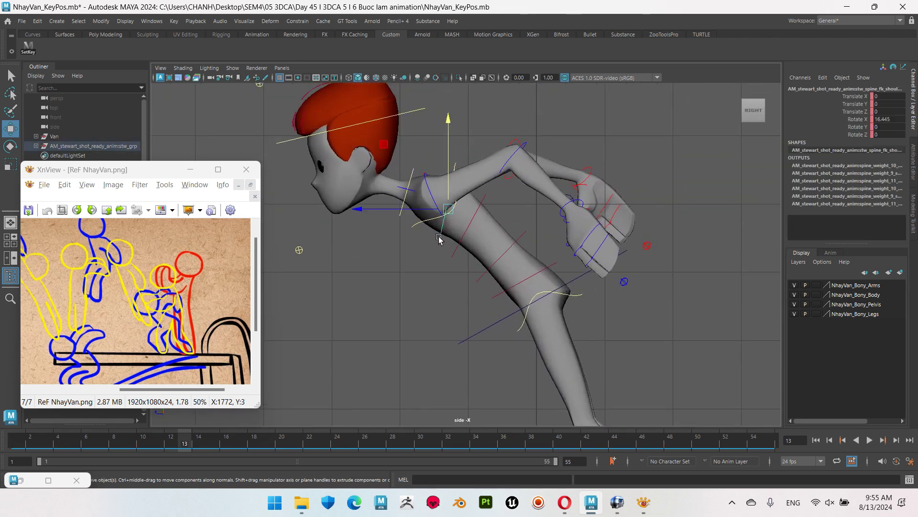
pyautogui.click(484, 278)
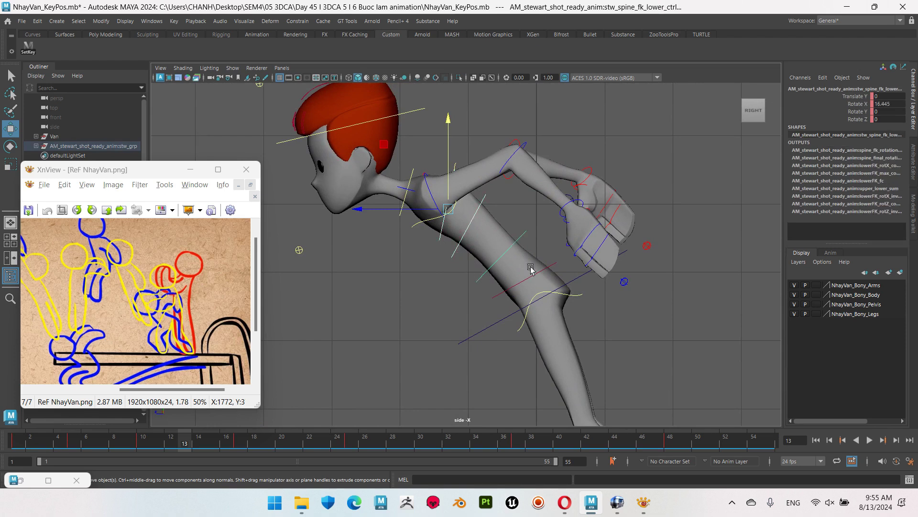
pyautogui.press('e')
pyautogui.moveTo(529, 176); pyautogui.dragTo(546, 186)
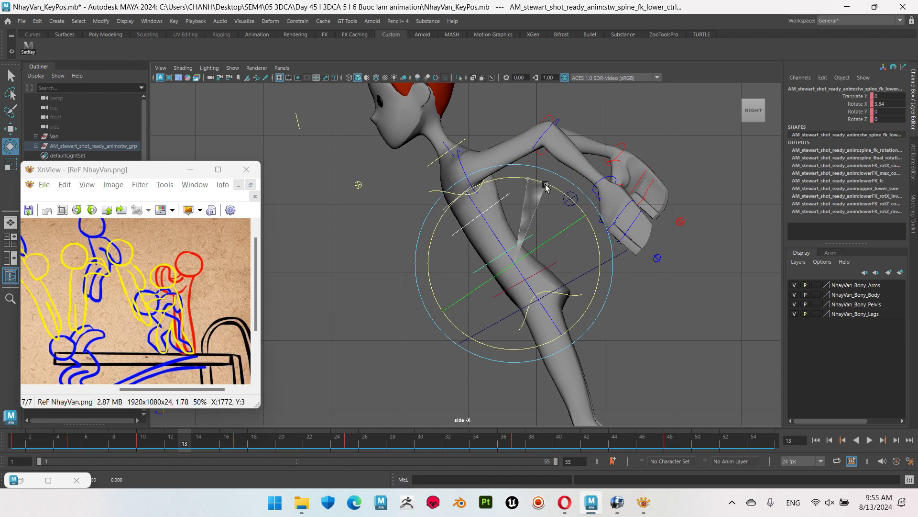
pyautogui.moveTo(546, 185); pyautogui.dragTo(543, 187)
pyautogui.scroll(-3, 543, 187)
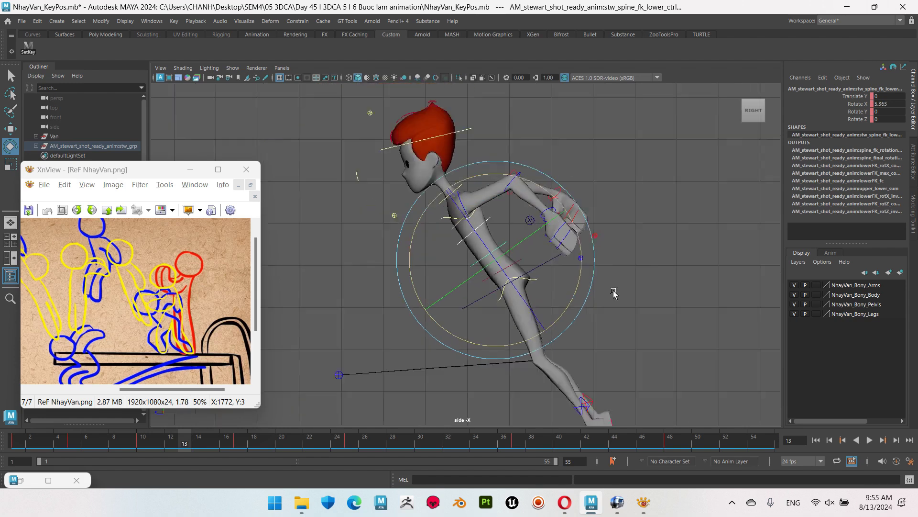
pyautogui.scroll(-2, 543, 187)
pyautogui.click(574, 335)
pyautogui.scroll(5, 601, 317)
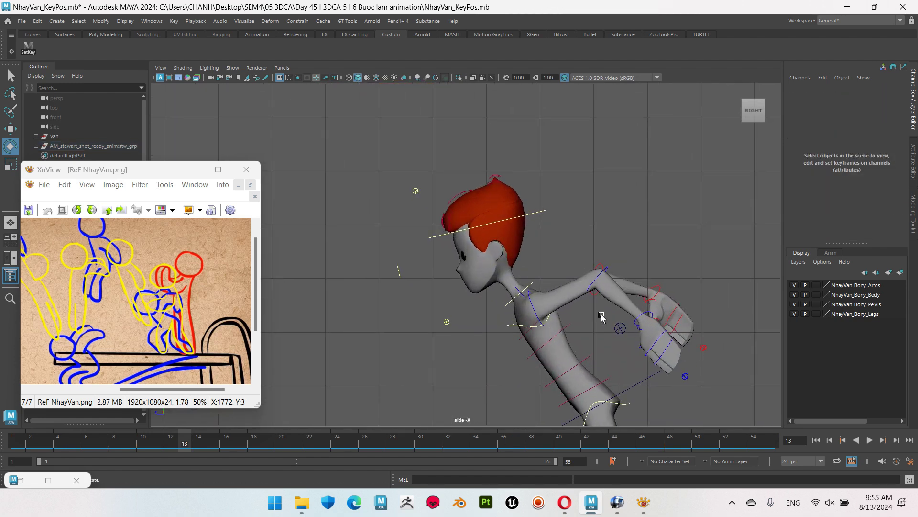
# Step: Rotate the chest control to tilt the upper body and head back
pyautogui.click(533, 284)
pyautogui.moveTo(534, 284)
pyautogui.mouseDown()
pyautogui.moveTo(560, 202)
pyautogui.moveTo(609, 267)
pyautogui.mouseUp()
pyautogui.click(560, 202)
pyautogui.scroll(-2, 574, 267)
pyautogui.scroll(-2, 533, 276)
pyautogui.scroll(1, 533, 276)
pyautogui.scroll(2, 559, 285)
pyautogui.scroll(2, 574, 287)
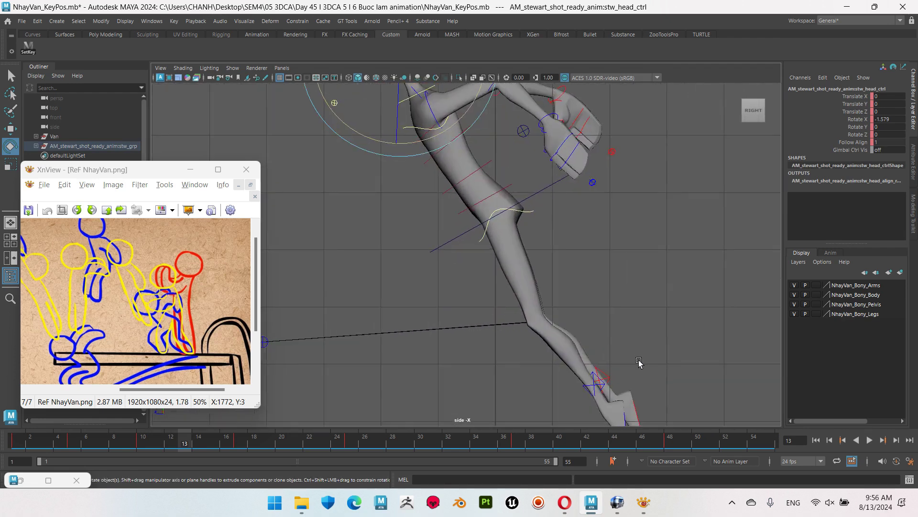
pyautogui.scroll(2, 609, 300)
# Step: Move the left foot control slightly along Z and lower it
pyautogui.click(544, 219)
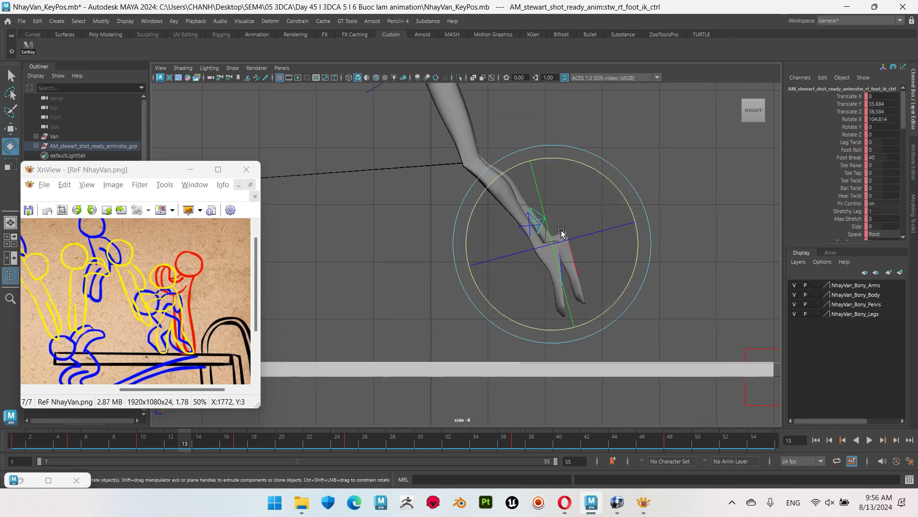
pyautogui.press('w')
pyautogui.click(537, 226)
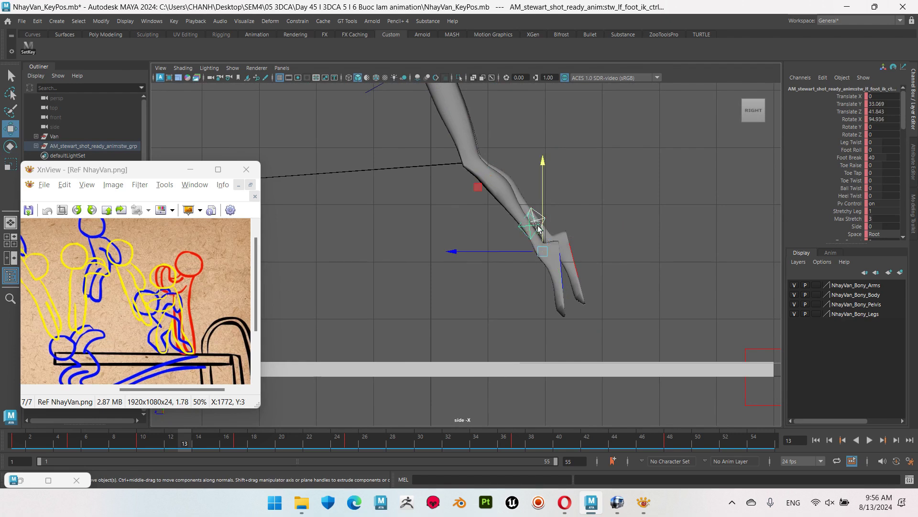
pyautogui.moveTo(462, 248); pyautogui.dragTo(465, 249)
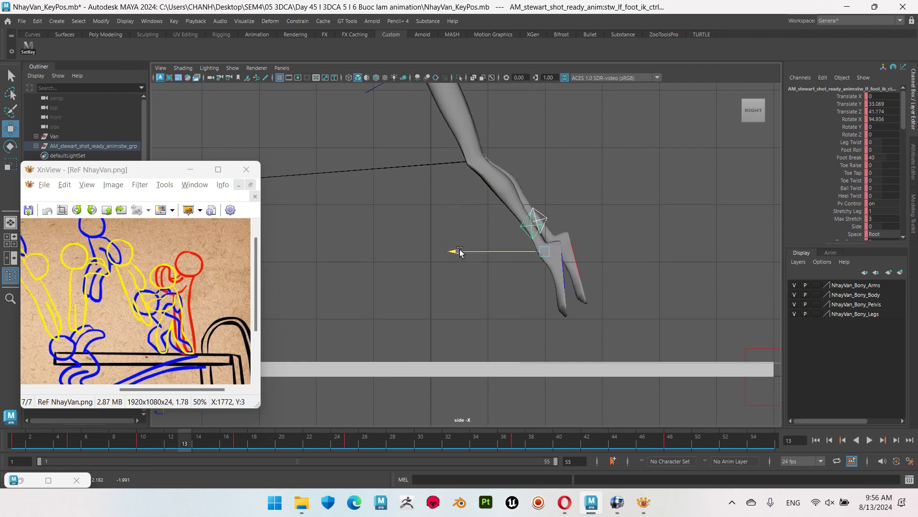
pyautogui.moveTo(549, 166); pyautogui.dragTo(549, 170)
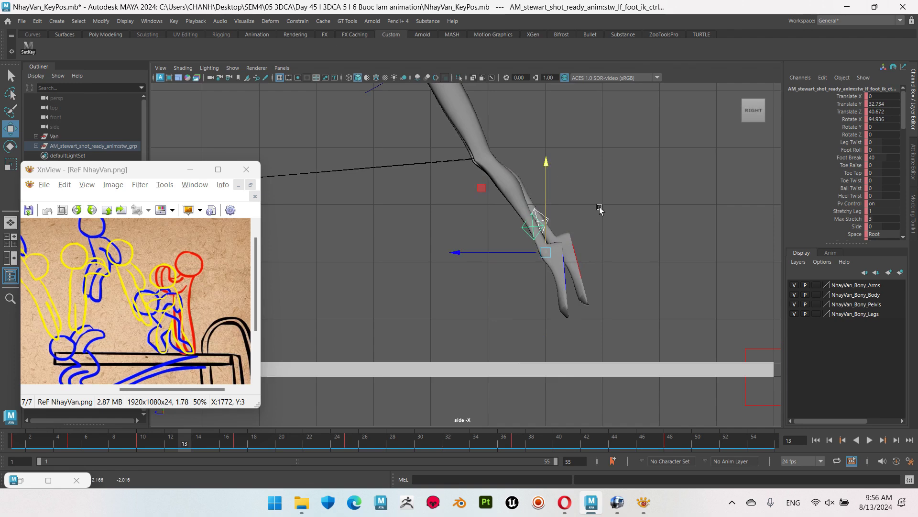
pyautogui.scroll(-4, 466, 200)
pyautogui.keyDown('alt'); pyautogui.moveTo(467, 200); pyautogui.dragTo(489, 289, button='middle'); pyautogui.keyUp('alt')
pyautogui.scroll(3, 488, 288)
pyautogui.scroll(2, 705, 299)
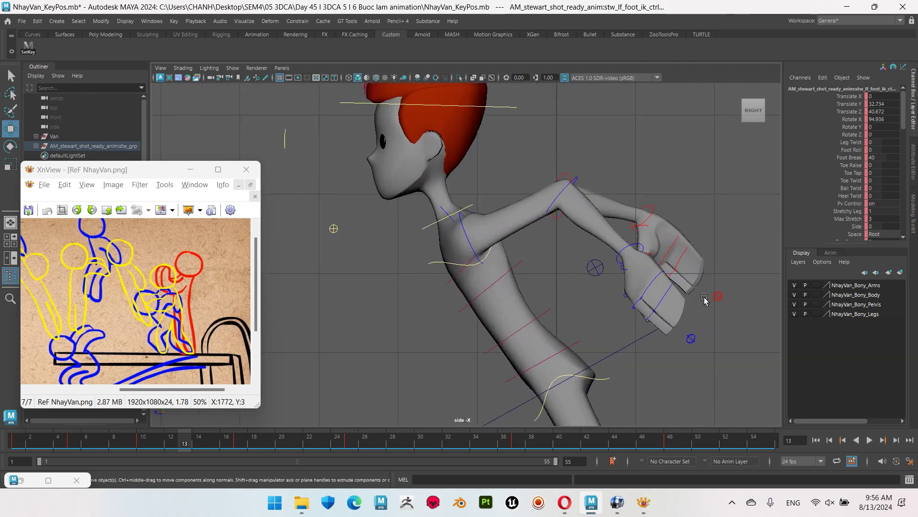
# Step: Swing the left upper arm down and re-bend the left elbow
pyautogui.click(466, 234)
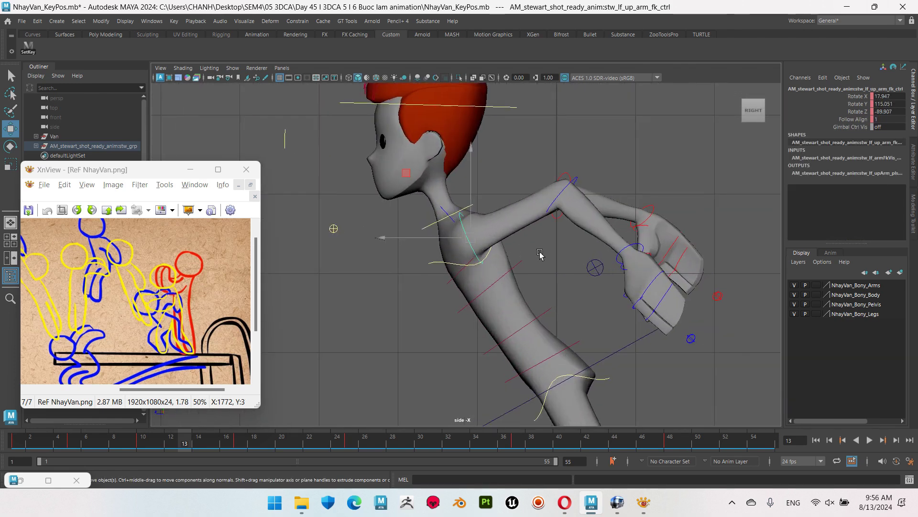
pyautogui.press('e')
pyautogui.moveTo(512, 168); pyautogui.dragTo(583, 296)
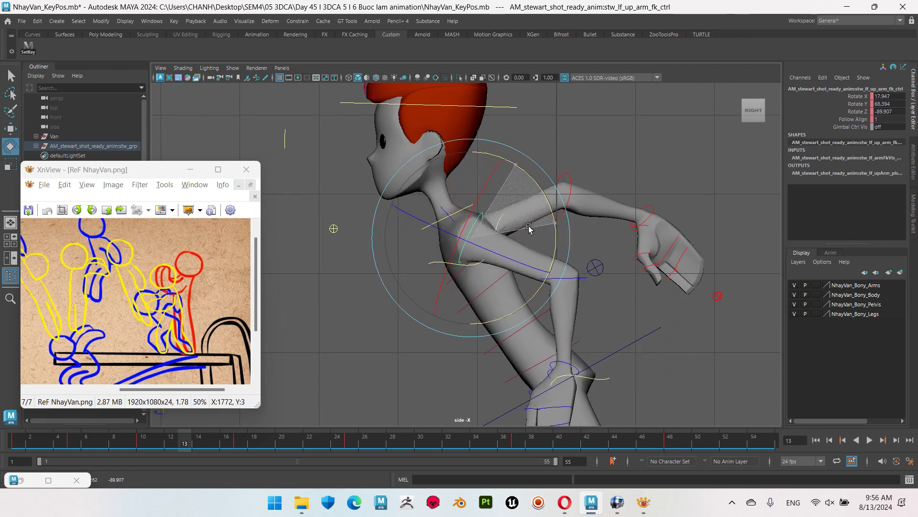
pyautogui.click(576, 278)
pyautogui.moveTo(591, 362)
pyautogui.mouseDown()
pyautogui.moveTo(640, 339)
pyautogui.moveTo(636, 296)
pyautogui.mouseUp()
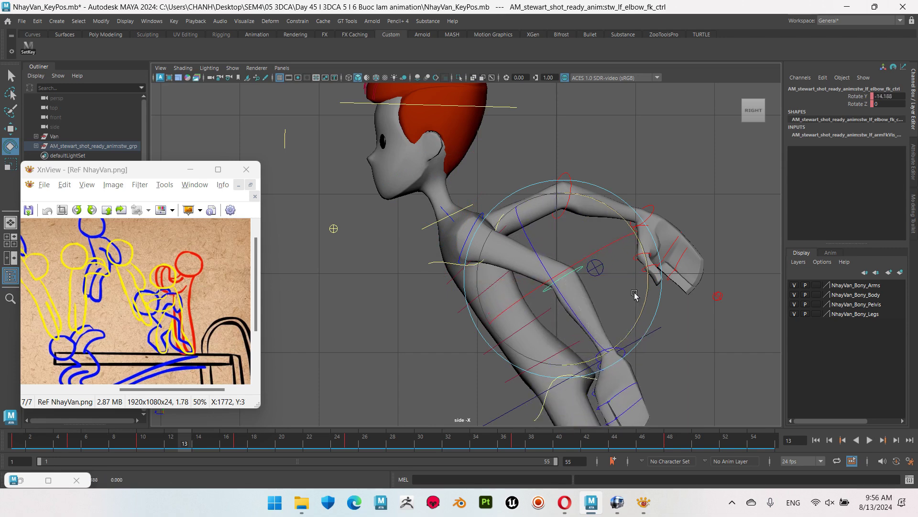
pyautogui.click(617, 177)
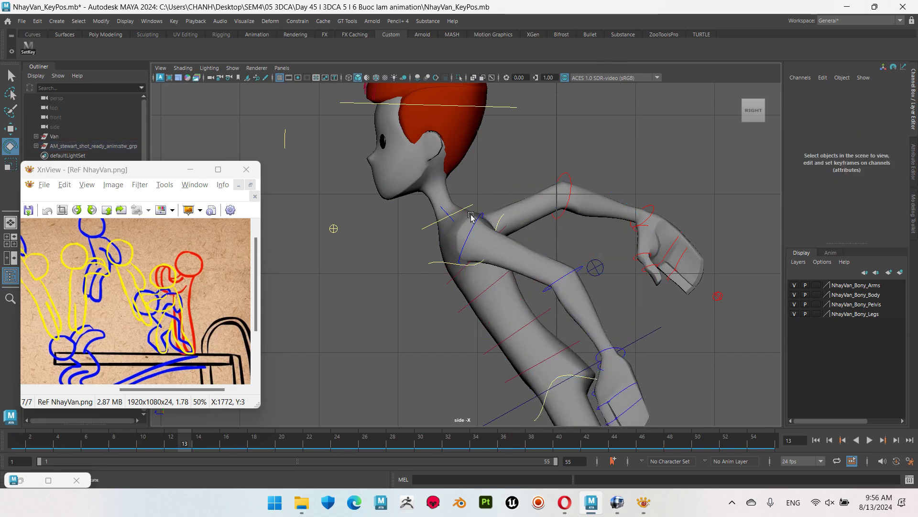
# Step: Rotate the right upper arm down along the body and bend the right forearm up
pyautogui.press('space')
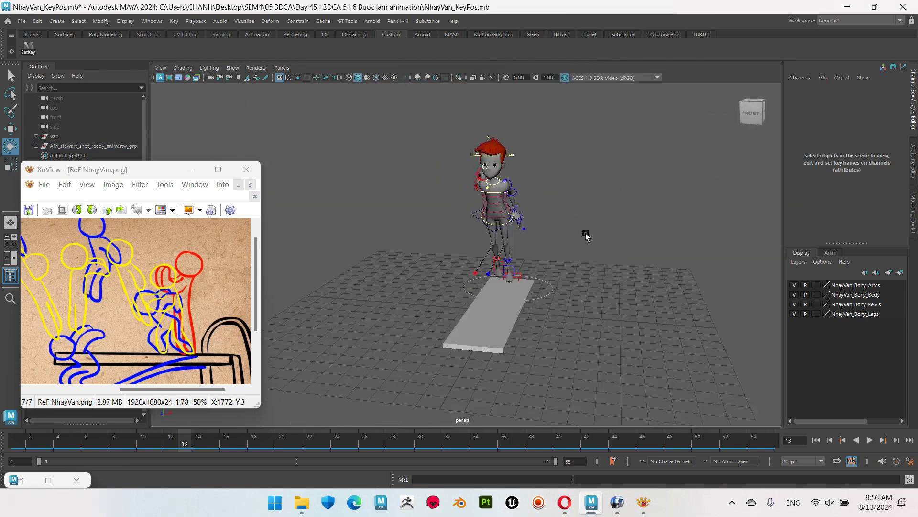
pyautogui.keyDown('alt'); pyautogui.moveTo(555, 205); pyautogui.dragTo(593, 231); pyautogui.keyUp('alt')
pyautogui.click(464, 184)
pyautogui.press('space')
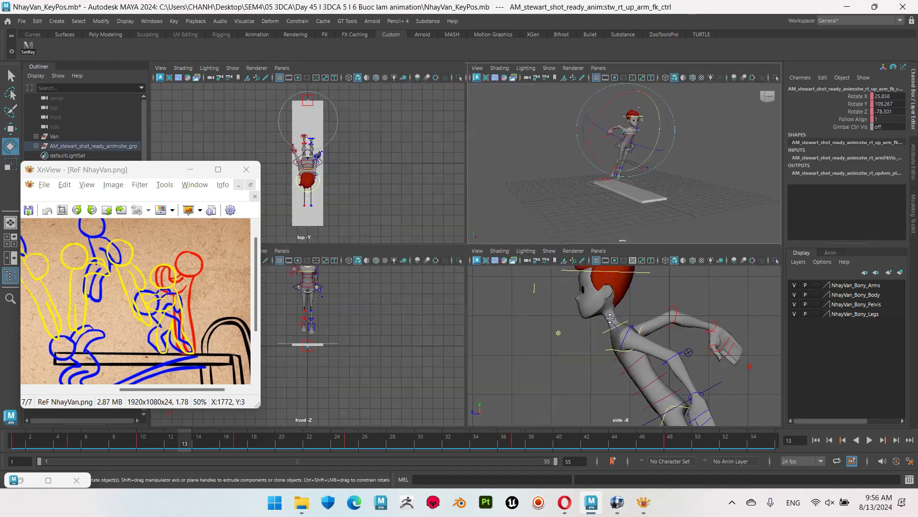
pyautogui.press('space')
pyautogui.moveTo(495, 153); pyautogui.dragTo(527, 227)
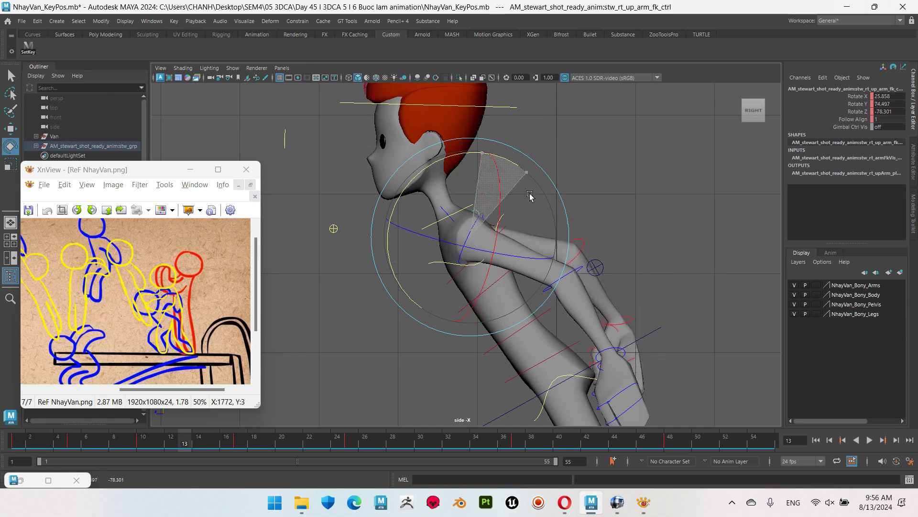
pyautogui.click(741, 259)
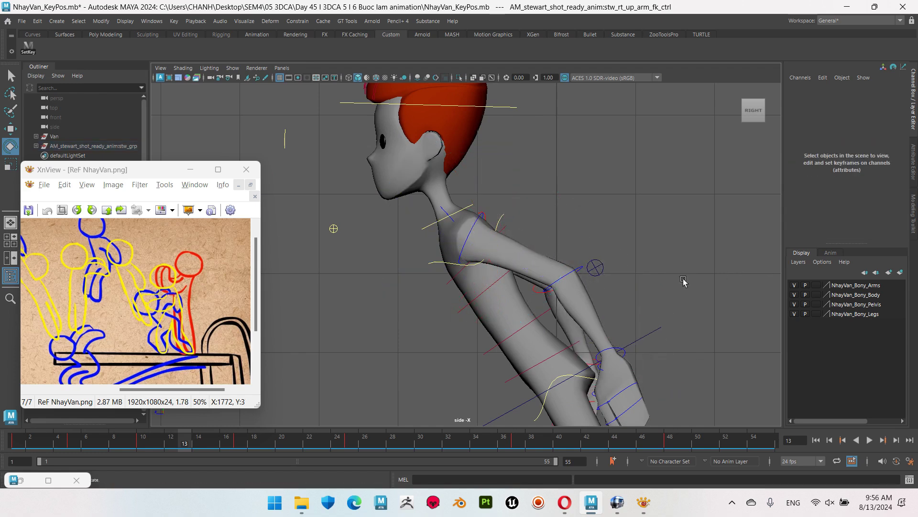
pyautogui.click(542, 291)
pyautogui.moveTo(614, 253); pyautogui.dragTo(579, 210)
# Step: From the front perspective view, refine the right upper arm's rotation
pyautogui.press('space')
pyautogui.press('space')
pyautogui.press('space')
pyautogui.keyDown('alt'); pyautogui.moveTo(580, 262); pyautogui.dragTo(540, 261); pyautogui.keyUp('alt')
pyautogui.keyDown('alt'); pyautogui.moveTo(540, 261); pyautogui.dragTo(612, 273, button='right'); pyautogui.keyUp('alt')
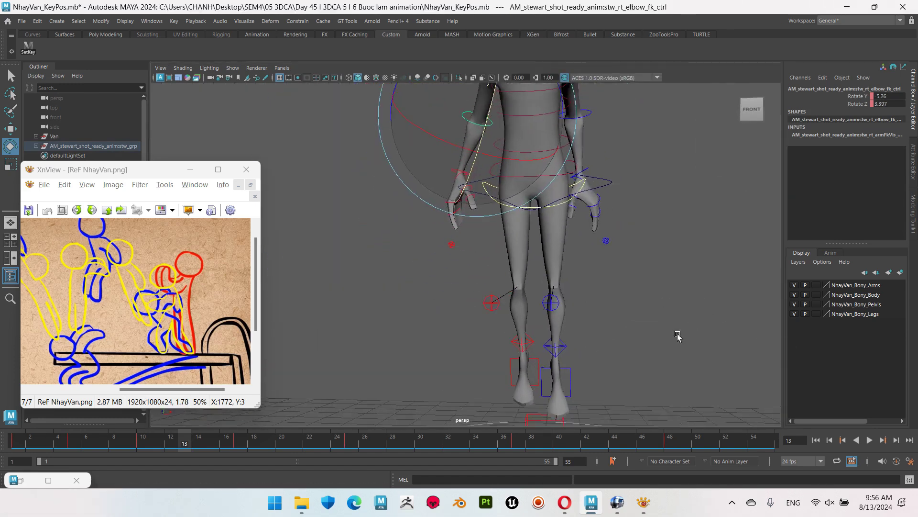
pyautogui.keyDown('alt'); pyautogui.moveTo(637, 184); pyautogui.dragTo(669, 240, button='middle'); pyautogui.keyUp('alt')
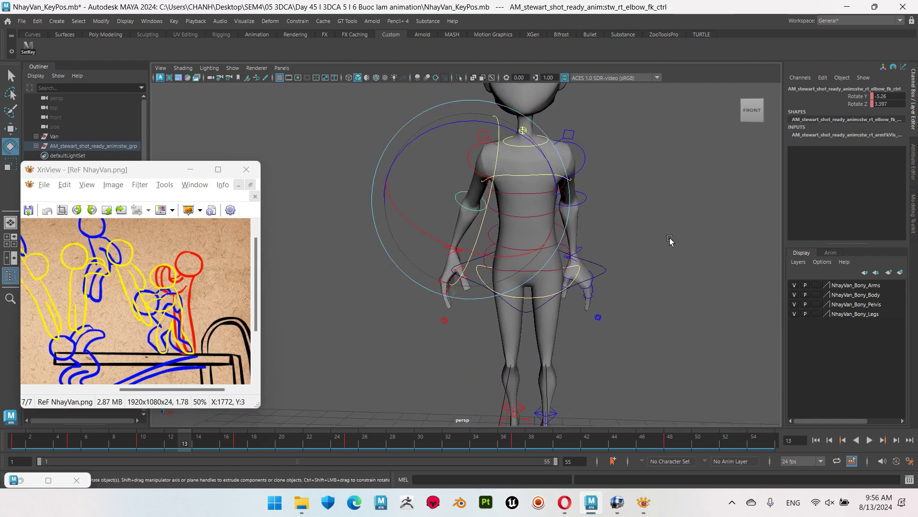
pyautogui.click(467, 155)
pyautogui.click(469, 158)
pyautogui.moveTo(469, 158); pyautogui.dragTo(611, 139)
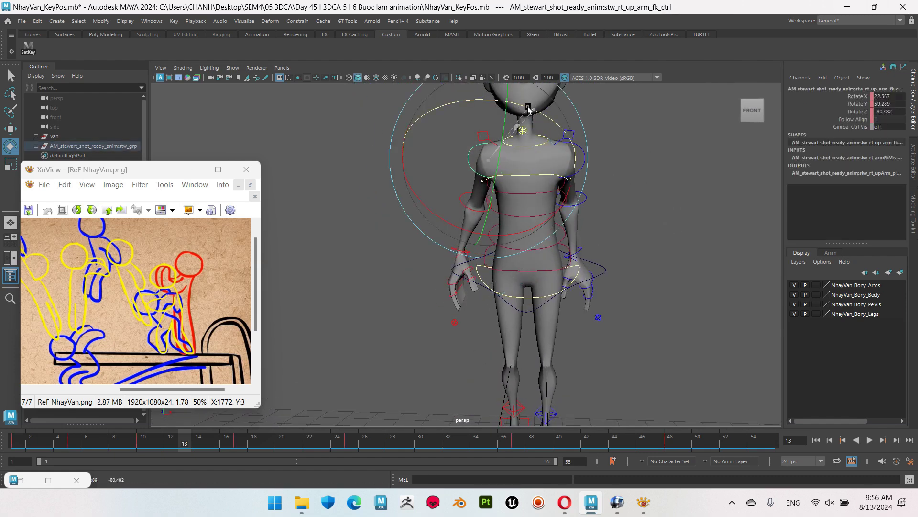
# Step: Refine the left upper arm's rotation, then orbit to check the arms from the right side
pyautogui.click(602, 158)
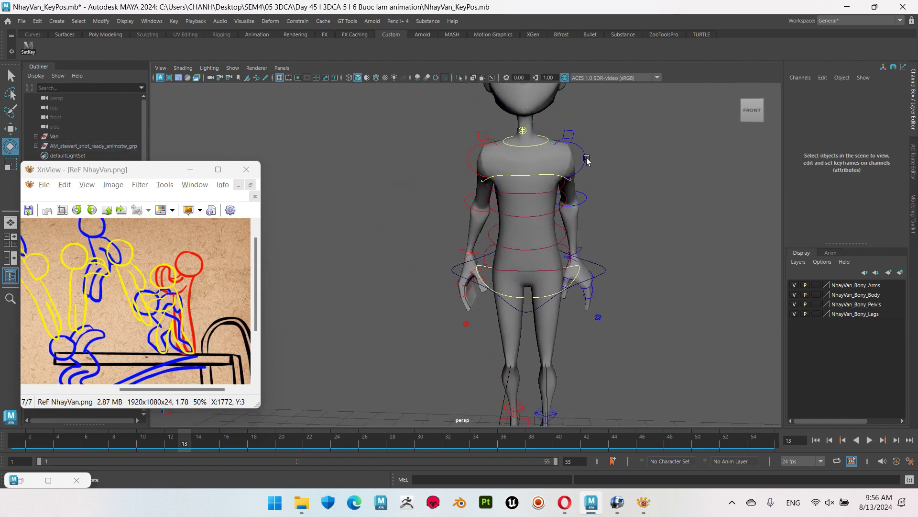
pyautogui.click(585, 160)
pyautogui.moveTo(630, 123); pyautogui.dragTo(624, 122)
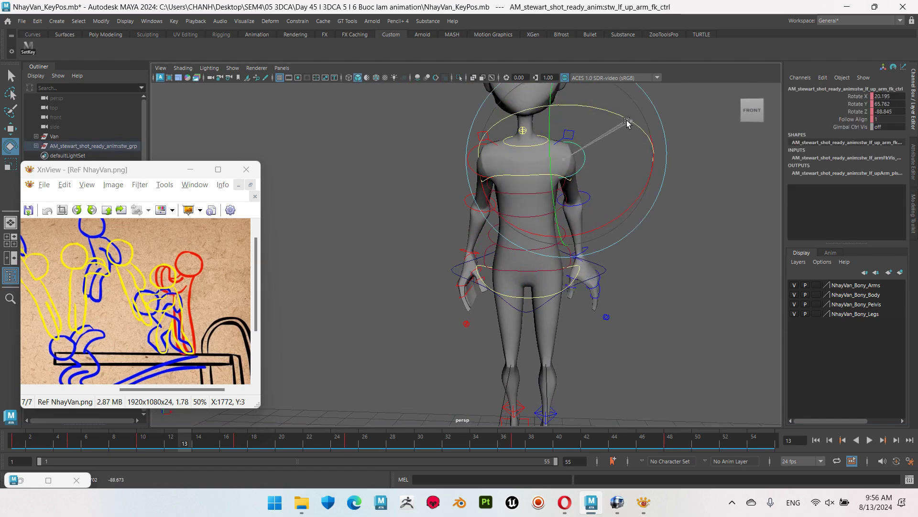
pyautogui.scroll(-5, 624, 122)
pyautogui.press('space')
pyautogui.press('space')
pyautogui.keyDown('alt'); pyautogui.moveTo(543, 268); pyautogui.dragTo(581, 300); pyautogui.keyUp('alt')
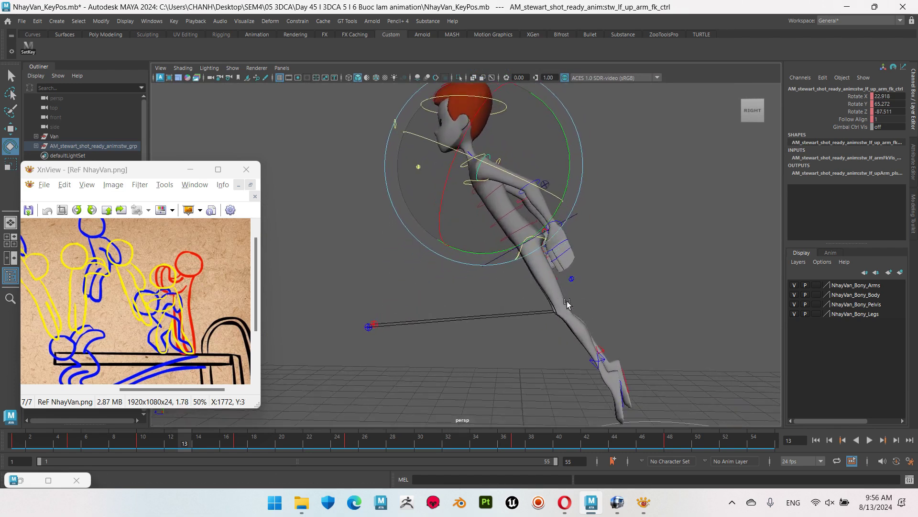
pyautogui.keyDown('alt'); pyautogui.moveTo(581, 301); pyautogui.dragTo(604, 309); pyautogui.keyUp('alt')
pyautogui.click(608, 240)
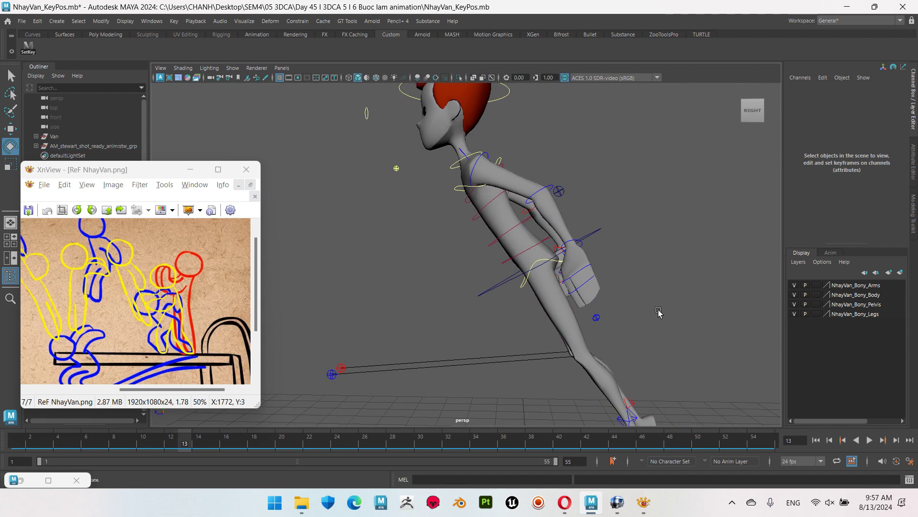
# Step: Pull the right knee pole-vector control in along Z to 85.696
pyautogui.keyDown('alt'); pyautogui.moveTo(659, 312); pyautogui.dragTo(597, 287); pyautogui.keyUp('alt')
pyautogui.click(412, 257)
pyautogui.press('w')
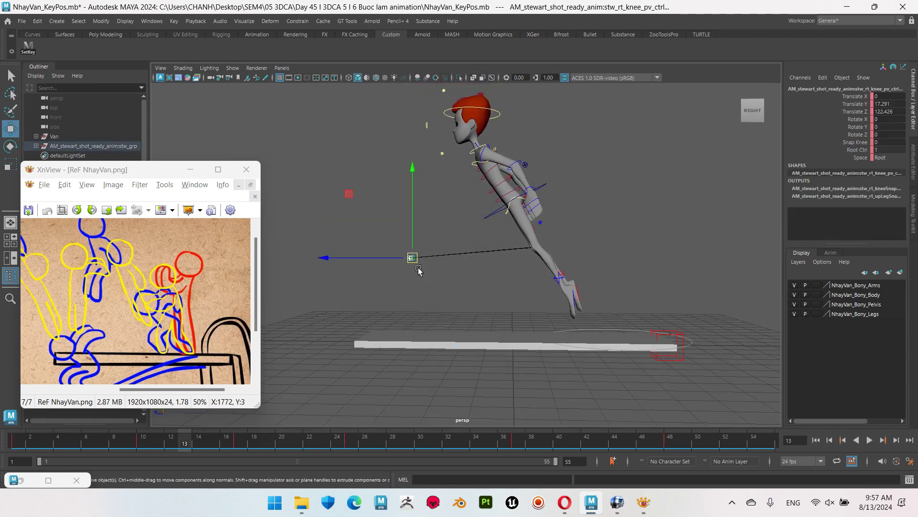
pyautogui.moveTo(373, 259); pyautogui.dragTo(417, 259)
# Step: Select the centre-of-gravity control and play back the jump animation
pyautogui.keyDown('alt'); pyautogui.moveTo(687, 298); pyautogui.dragTo(520, 352); pyautogui.keyUp('alt')
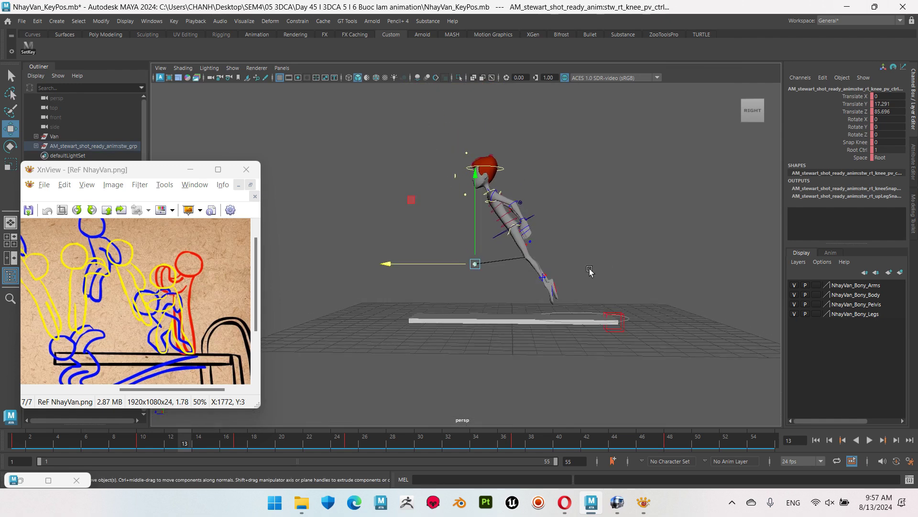
pyautogui.click(526, 222)
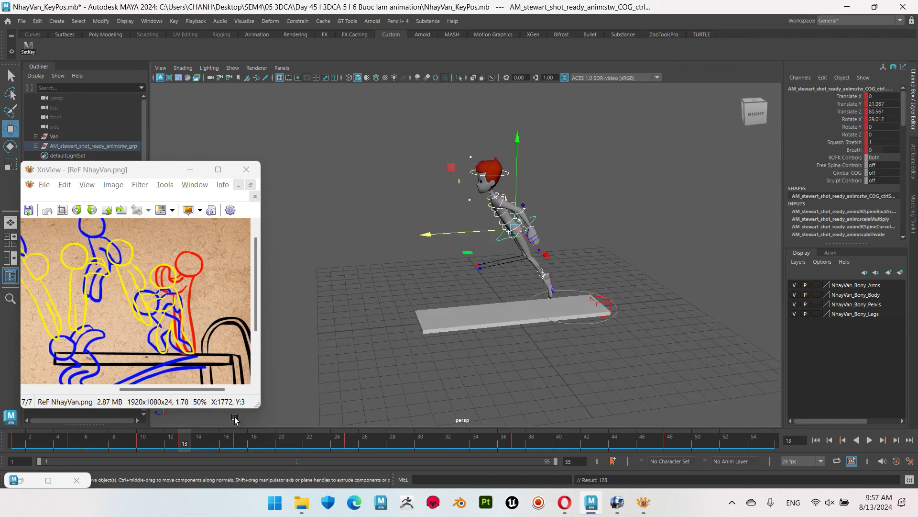
pyautogui.hotkey('alt', 'v')
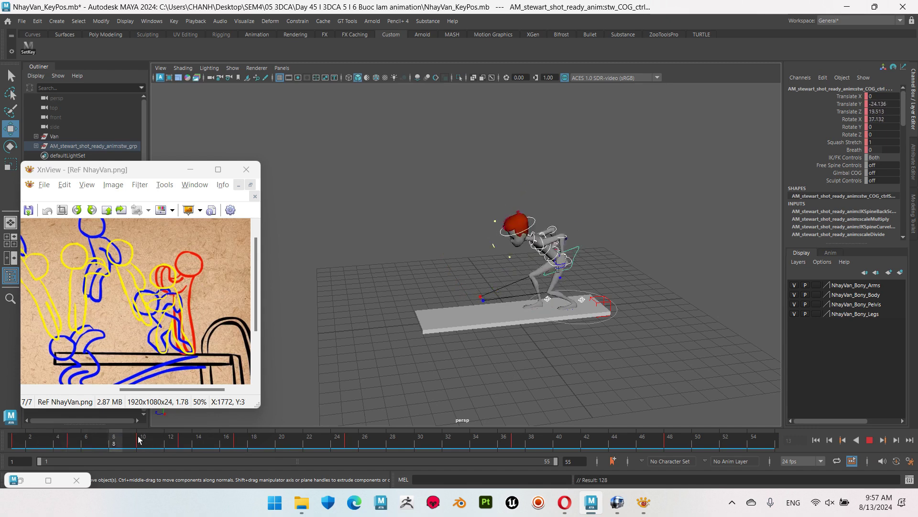
# Step: Stop playback at frame 16, scrub the blocking video forward, and move its player aside
pyautogui.click(233, 446)
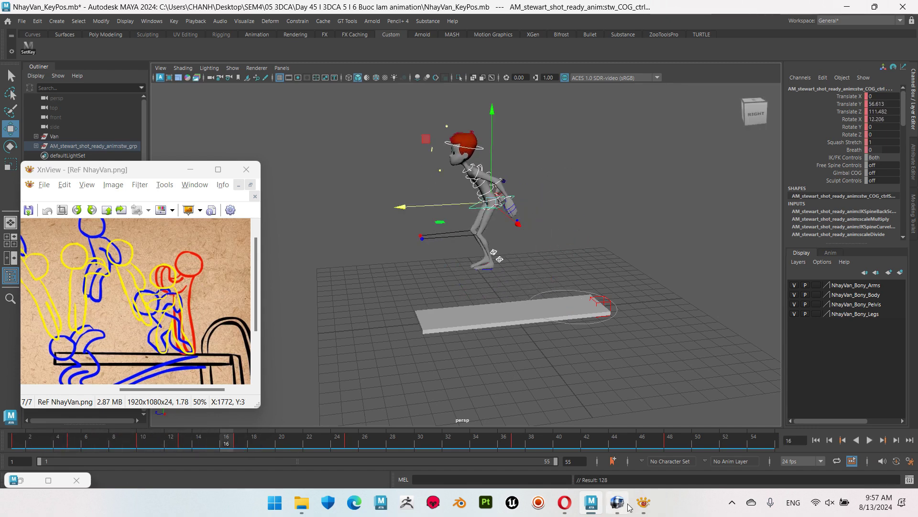
pyautogui.click(617, 501)
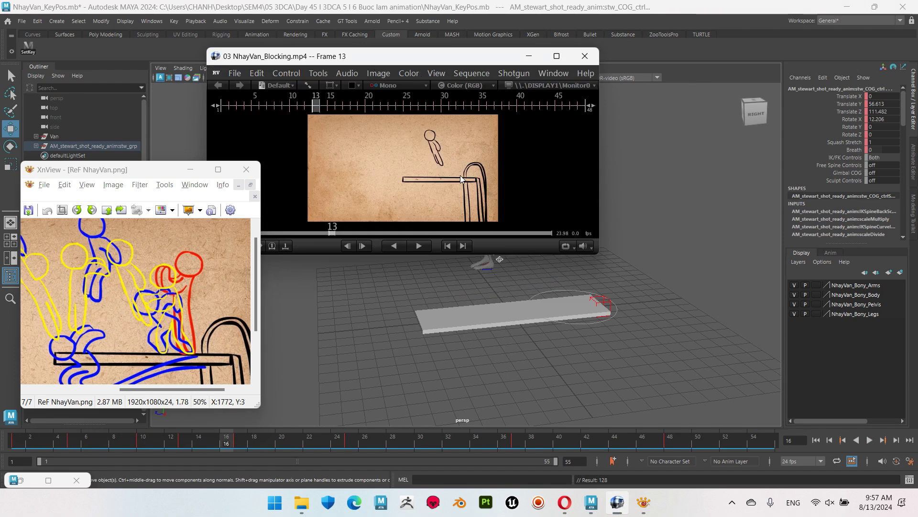
pyautogui.moveTo(461, 179)
pyautogui.mouseDown()
pyautogui.moveTo(534, 171)
pyautogui.moveTo(526, 175)
pyautogui.mouseUp()
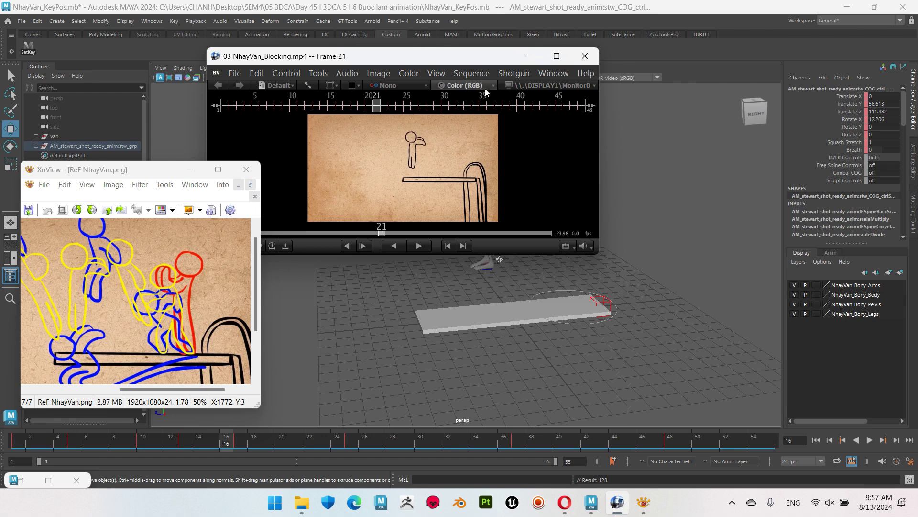
pyautogui.moveTo(458, 56); pyautogui.dragTo(276, 41)
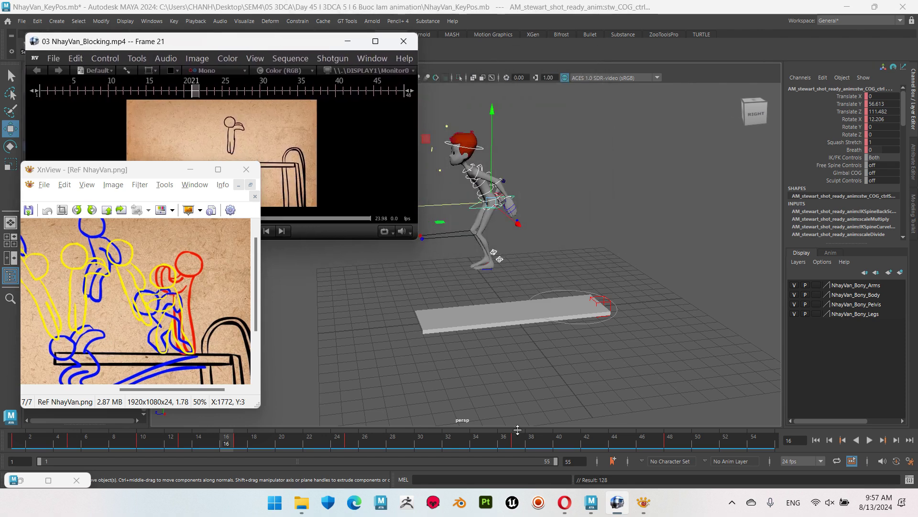
# Step: Go to frame 21 and frame a close, low side view of the character
pyautogui.moveTo(246, 440); pyautogui.dragTo(295, 447)
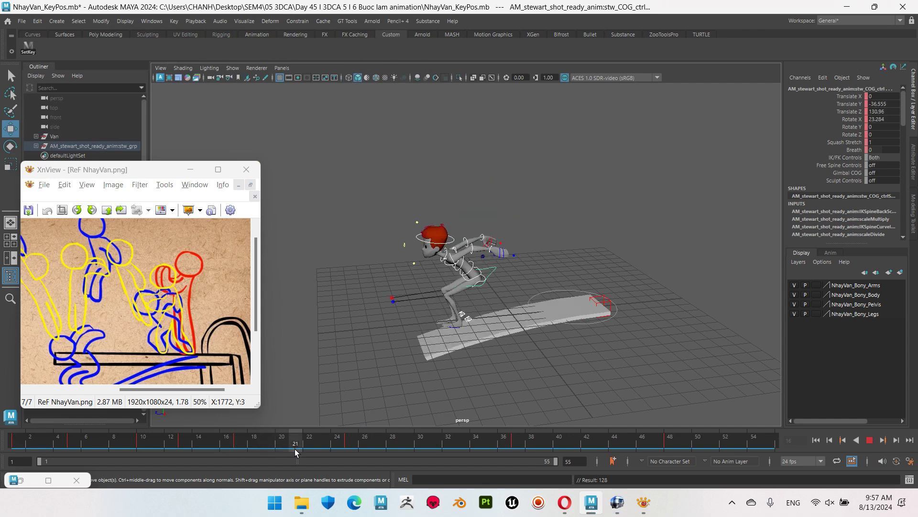
pyautogui.moveTo(496, 340)
pyautogui.keyDown('alt'); pyautogui.mouseDown()
pyautogui.moveTo(547, 257)
pyautogui.moveTo(512, 290)
pyautogui.mouseUp(); pyautogui.keyUp('alt')
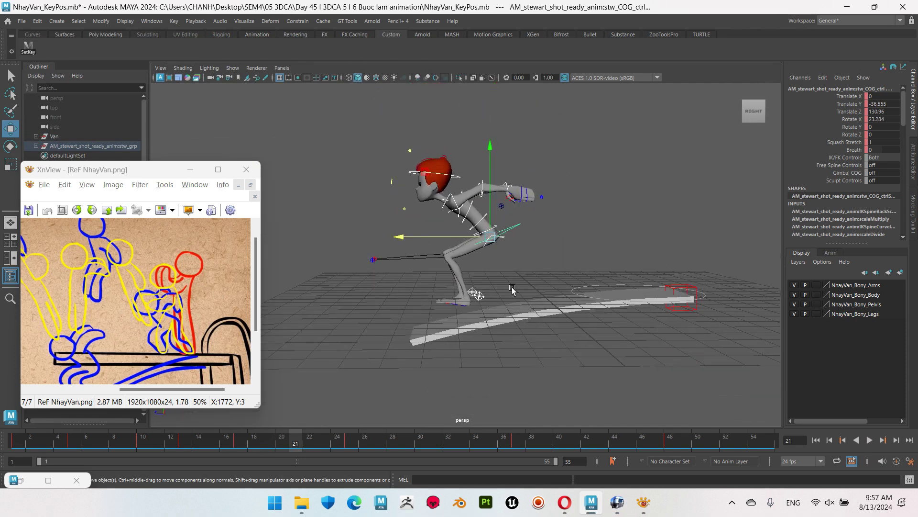
pyautogui.keyDown('alt'); pyautogui.moveTo(512, 290); pyautogui.dragTo(510, 312, button='middle'); pyautogui.keyUp('alt')
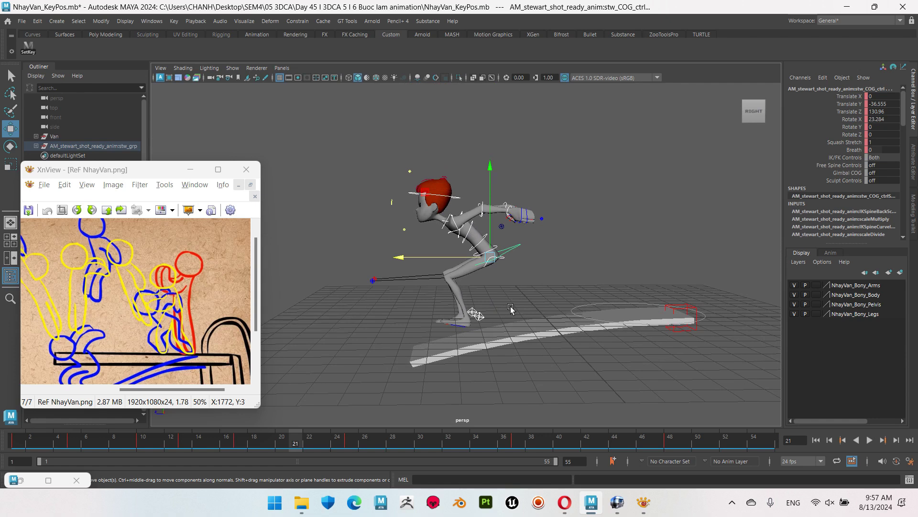
pyautogui.keyDown('alt'); pyautogui.moveTo(509, 306); pyautogui.dragTo(556, 276, button='right'); pyautogui.keyUp('alt')
# Step: Raise the left foot IK control upward in Y to reshape the crouched pose
pyautogui.click(534, 249)
pyautogui.click(483, 335)
pyautogui.moveTo(475, 242); pyautogui.dragTo(465, 222)
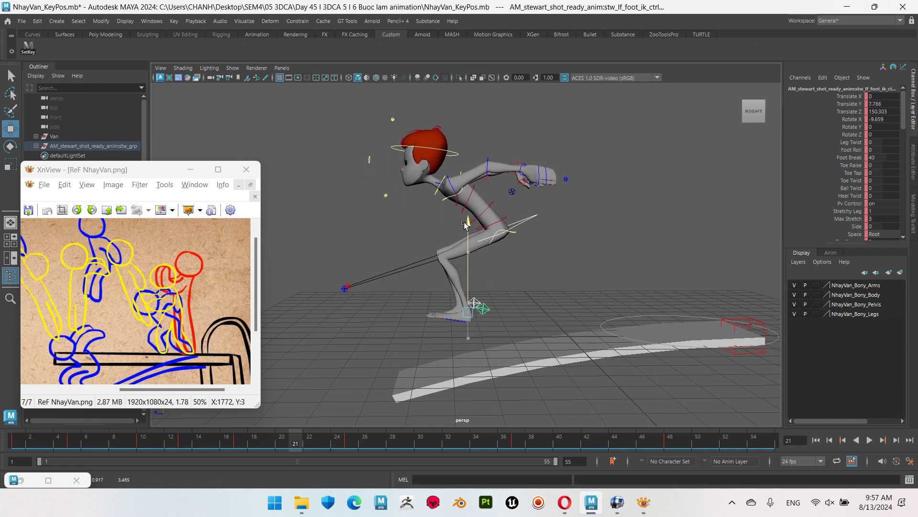
pyautogui.moveTo(464, 223); pyautogui.dragTo(464, 224)
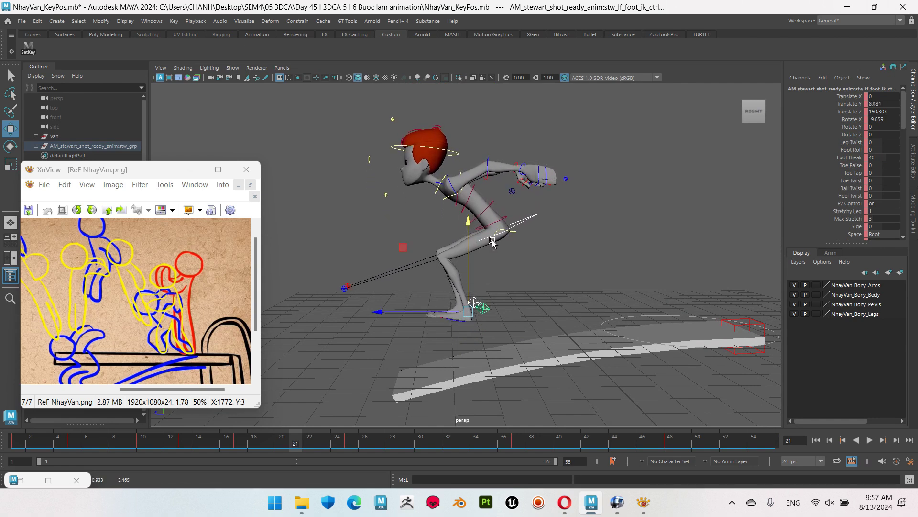
pyautogui.scroll(-1, 353, 330)
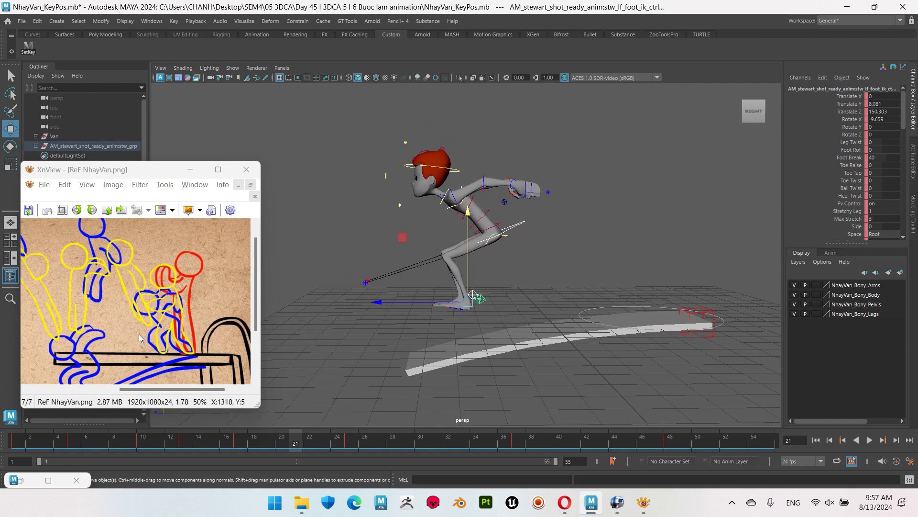
pyautogui.moveTo(100, 337); pyautogui.dragTo(133, 302)
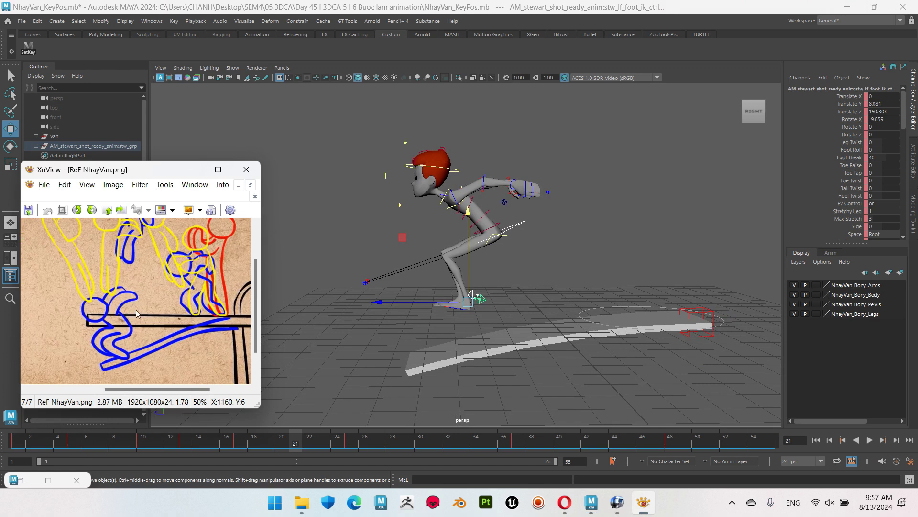
pyautogui.scroll(3, 191, 301)
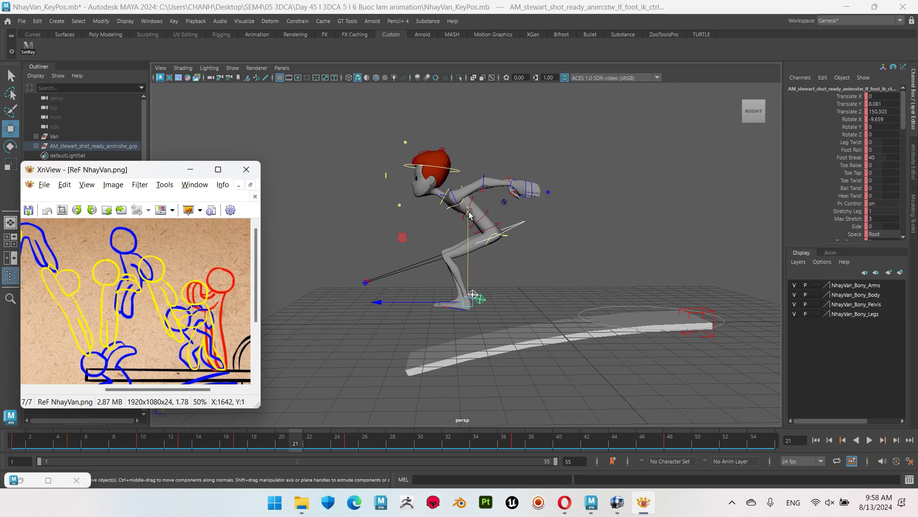
pyautogui.moveTo(469, 213); pyautogui.dragTo(470, 201)
# Step: Rotate the centre-of-gravity control upright and move the body forward along Z
pyautogui.scroll(-3, 509, 292)
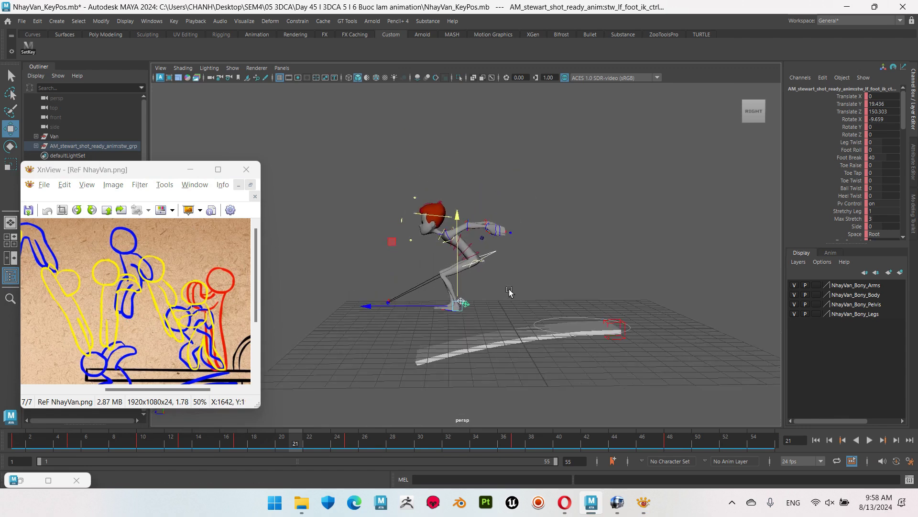
pyautogui.click(543, 250)
pyautogui.scroll(3, 528, 268)
pyautogui.scroll(2, 528, 287)
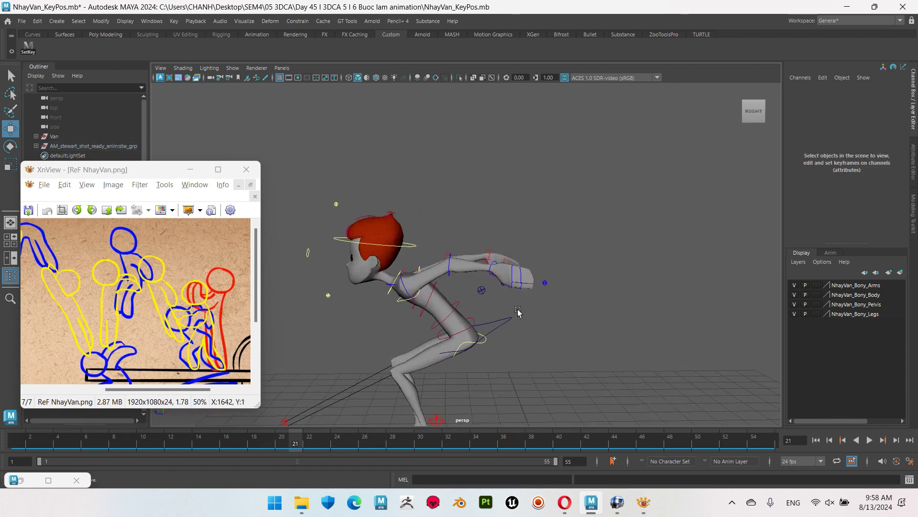
pyautogui.click(515, 315)
pyautogui.press('e')
pyautogui.moveTo(524, 287); pyautogui.dragTo(559, 327)
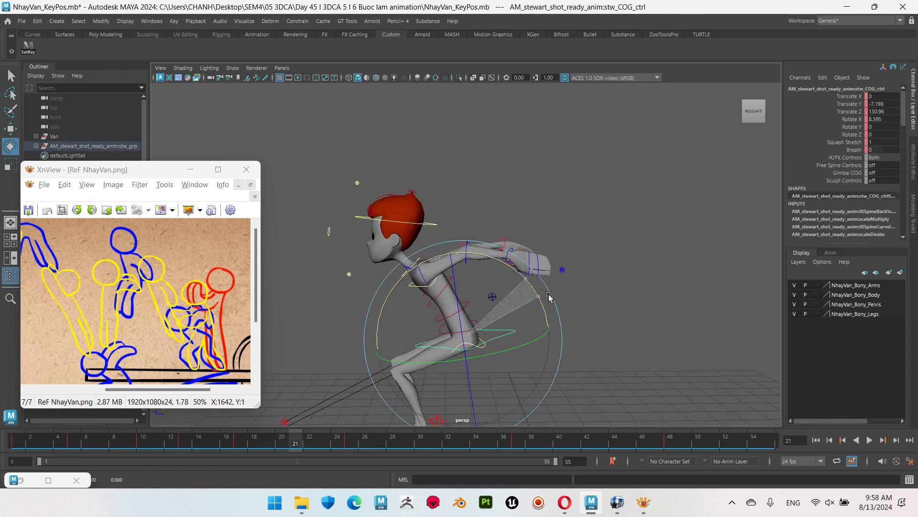
pyautogui.press('w')
pyautogui.moveTo(445, 337); pyautogui.dragTo(412, 338)
# Step: Lift the centre-of-gravity control so the character stands taller
pyautogui.scroll(-3, 488, 268)
pyautogui.scroll(-1, 488, 268)
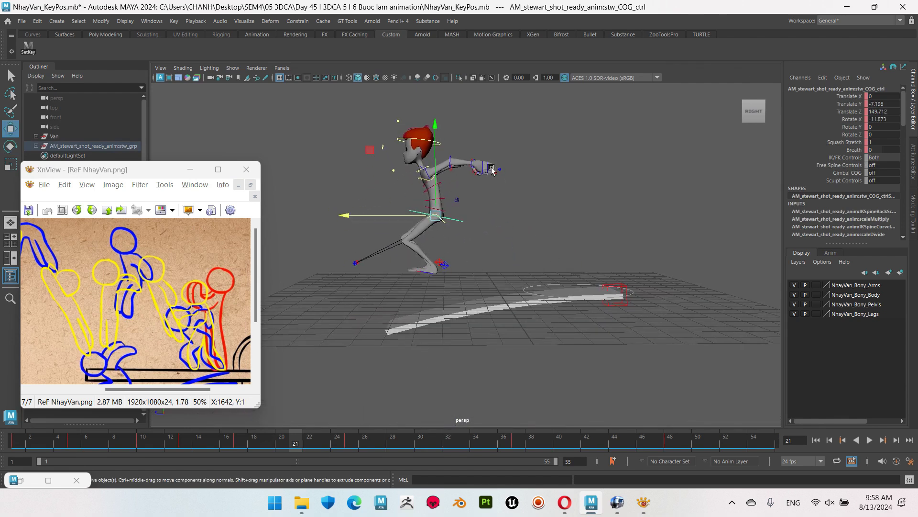
pyautogui.keyDown('alt'); pyautogui.moveTo(491, 169); pyautogui.dragTo(469, 269, button='middle'); pyautogui.keyUp('alt')
pyautogui.moveTo(428, 231); pyautogui.dragTo(445, 204)
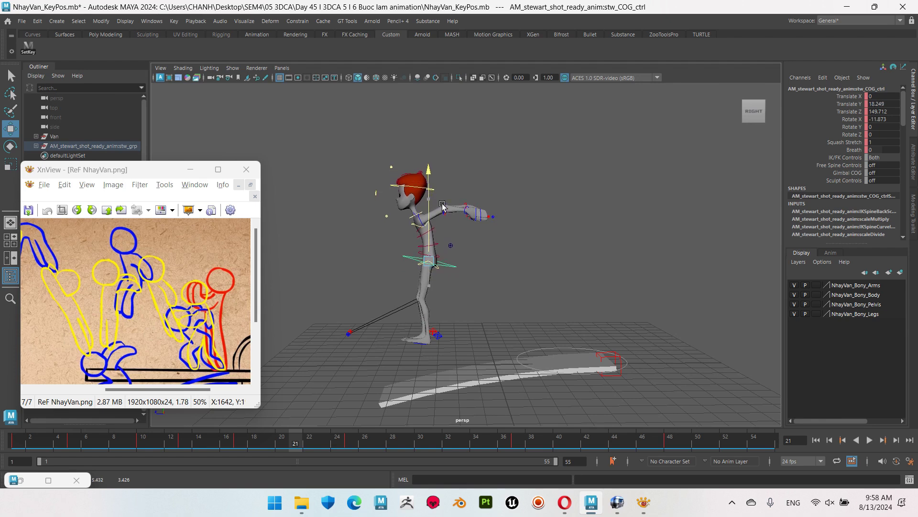
pyautogui.keyDown('alt'); pyautogui.moveTo(462, 214); pyautogui.dragTo(546, 229, button='right'); pyautogui.keyUp('alt')
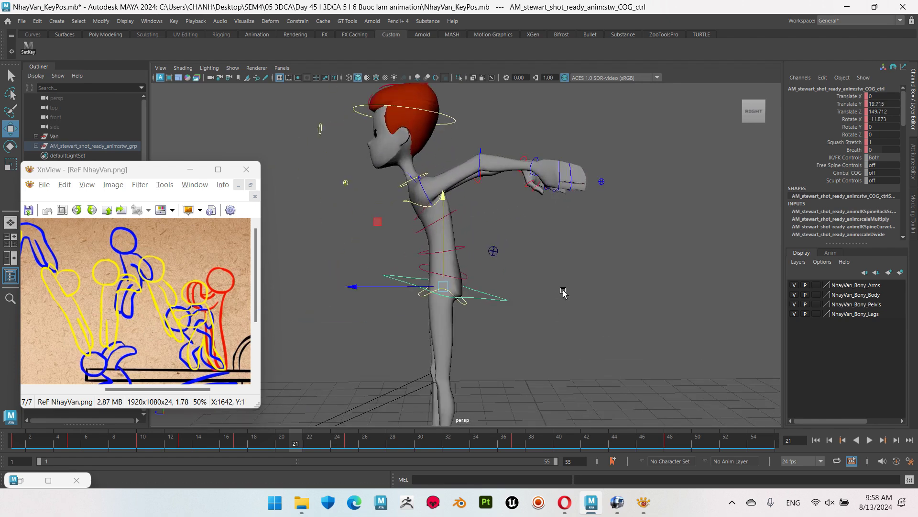
pyautogui.keyDown('alt'); pyautogui.moveTo(464, 204); pyautogui.dragTo(450, 226, button='right'); pyautogui.keyUp('alt')
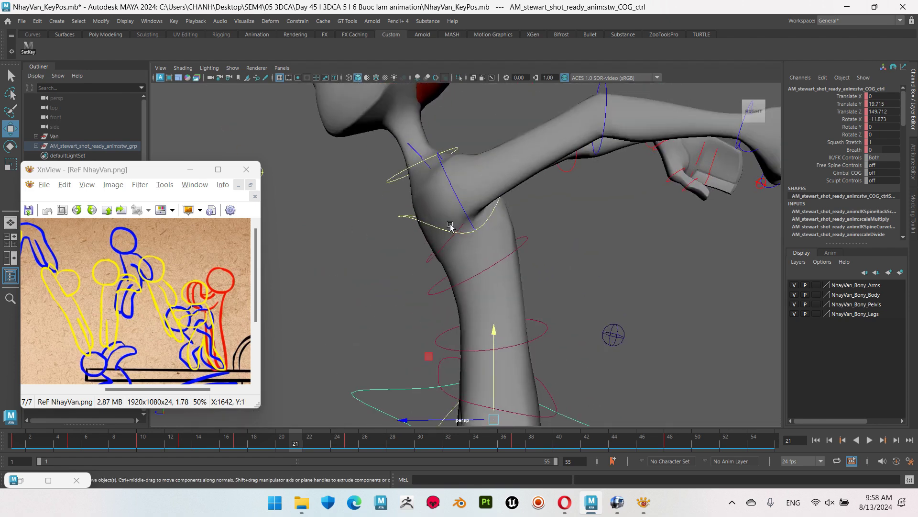
# Step: Try tilting the lower spine control forward, then undo the tilt
pyautogui.click(437, 257)
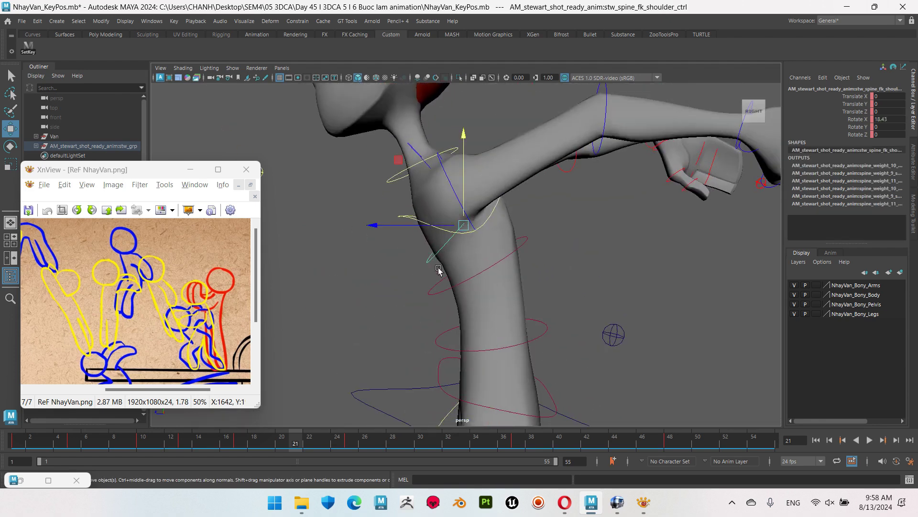
pyautogui.click(526, 240)
pyautogui.click(548, 326)
pyautogui.press('e')
pyautogui.moveTo(537, 286)
pyautogui.mouseDown()
pyautogui.moveTo(546, 275)
pyautogui.moveTo(615, 272)
pyautogui.mouseUp()
pyautogui.hotkey('ctrl', 'z')
pyautogui.hotkey('ctrl', 'z')
pyautogui.hotkey('ctrl', 'z')
pyautogui.hotkey('ctrl', 'z')
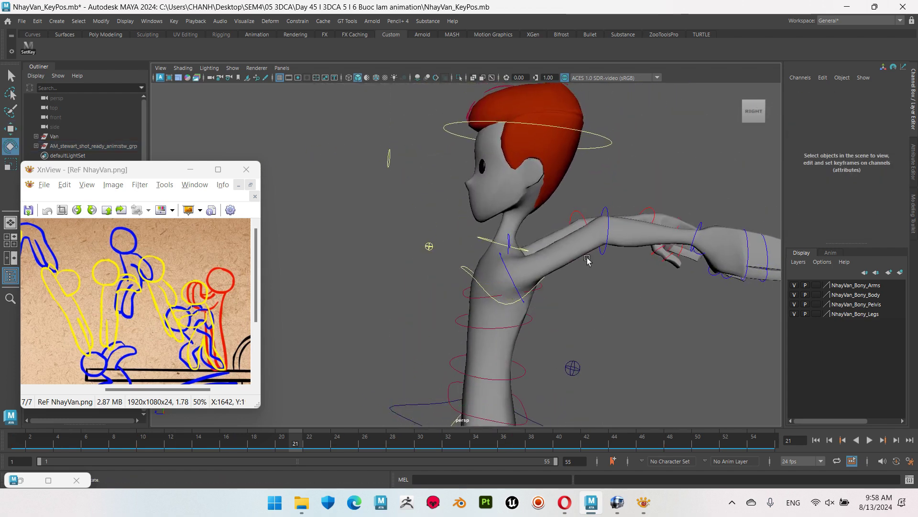
# Step: Turn the head control slightly, to Rotate X -5.78
pyautogui.click(544, 193)
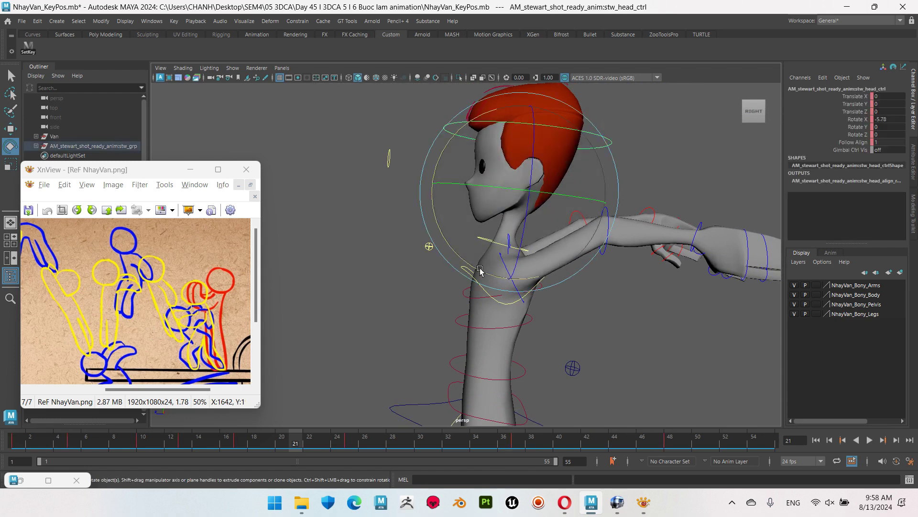
pyautogui.moveTo(481, 270); pyautogui.dragTo(459, 254)
pyautogui.click(662, 328)
pyautogui.scroll(-5, 648, 301)
pyautogui.scroll(5, 648, 301)
pyautogui.scroll(-2, 622, 287)
pyautogui.scroll(4, 593, 256)
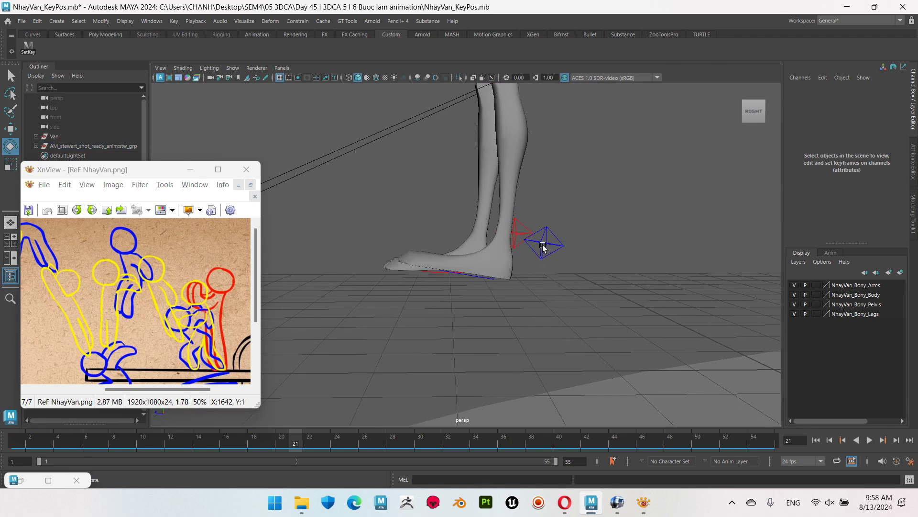
# Step: Rotate the left foot IK control in X until the foot lies flat
pyautogui.click(567, 266)
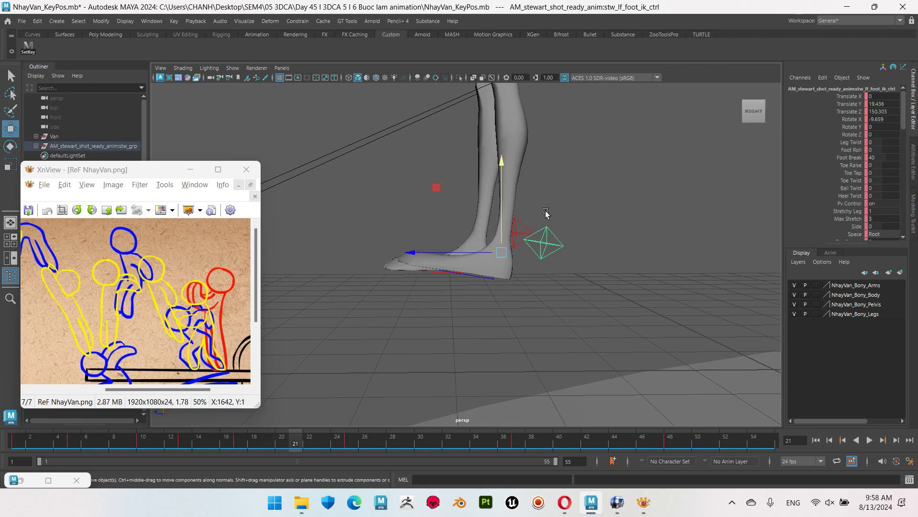
pyautogui.moveTo(527, 199)
pyautogui.mouseDown()
pyautogui.moveTo(506, 164)
pyautogui.moveTo(559, 296)
pyautogui.mouseUp()
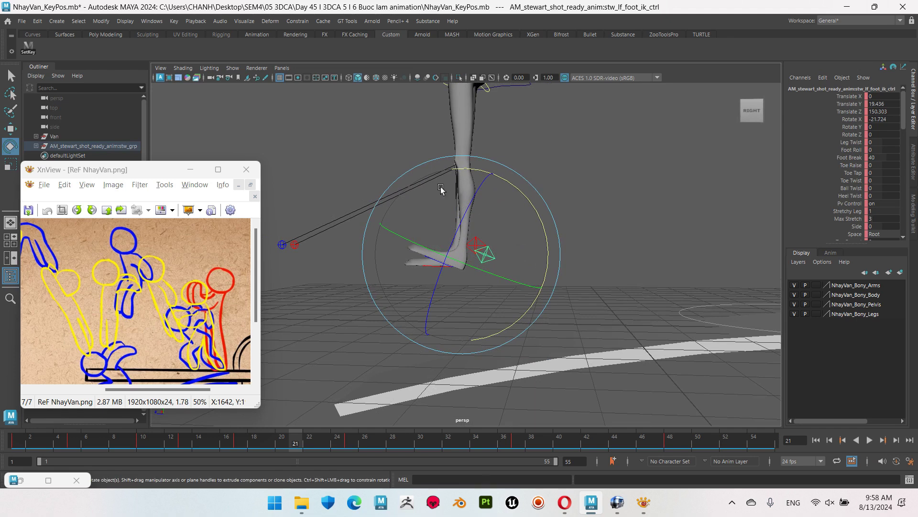
pyautogui.moveTo(502, 181)
pyautogui.mouseDown()
pyautogui.moveTo(513, 211)
pyautogui.moveTo(586, 277)
pyautogui.moveTo(636, 201)
pyautogui.moveTo(454, 154)
pyautogui.moveTo(487, 143)
pyautogui.moveTo(531, 163)
pyautogui.mouseUp()
pyautogui.scroll(5, 587, 278)
# Step: Rotate the upper arms forward, left at X 15.801, Y 86.21, Z -69.008, then review
pyautogui.click(629, 196)
pyautogui.click(455, 154)
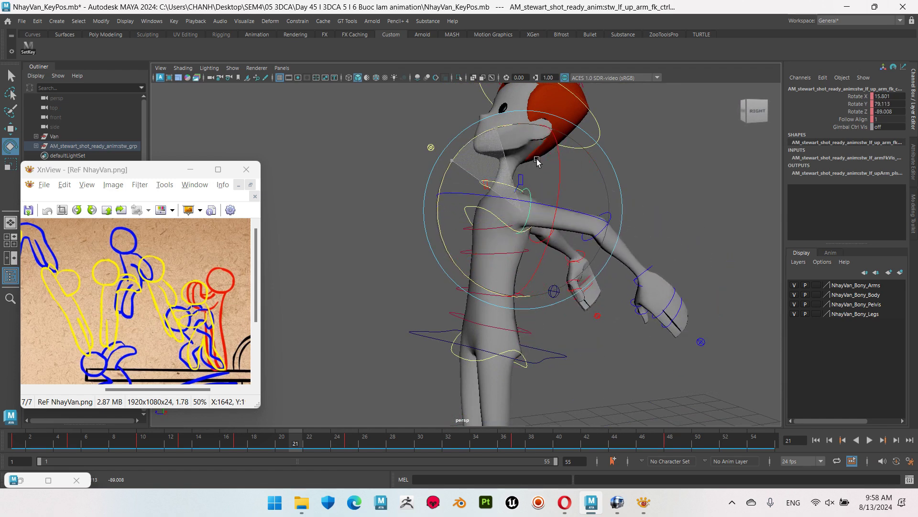
pyautogui.keyDown('alt'); pyautogui.moveTo(530, 163); pyautogui.dragTo(544, 317, button='right'); pyautogui.keyUp('alt')
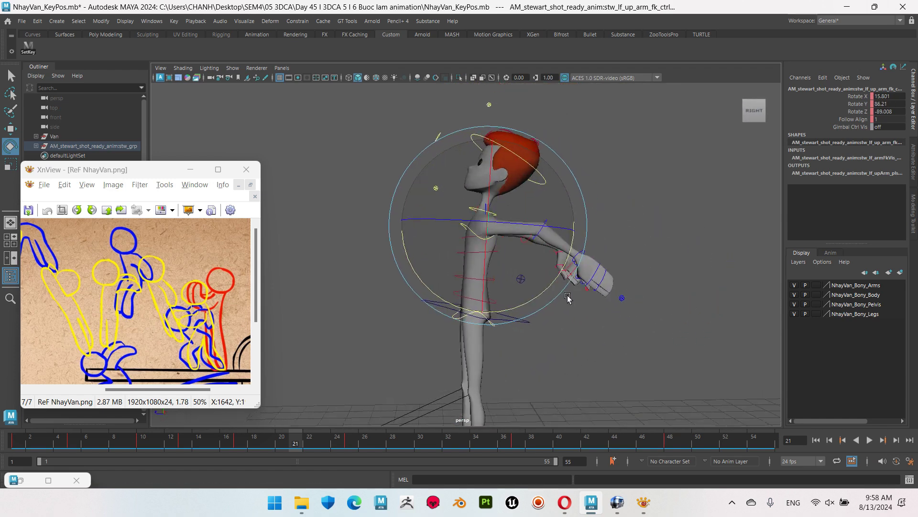
pyautogui.moveTo(544, 316)
pyautogui.keyDown('alt'); pyautogui.mouseDown()
pyautogui.moveTo(653, 367)
pyautogui.moveTo(652, 314)
pyautogui.moveTo(594, 318)
pyautogui.moveTo(580, 258)
pyautogui.moveTo(538, 305)
pyautogui.mouseUp(); pyautogui.keyUp('alt')
pyautogui.moveTo(538, 305)
pyautogui.keyDown('alt'); pyautogui.mouseDown(button='right')
pyautogui.moveTo(609, 299)
pyautogui.moveTo(558, 277)
pyautogui.mouseUp(button='right'); pyautogui.keyUp('alt')
pyautogui.keyDown('alt'); pyautogui.moveTo(558, 277); pyautogui.dragTo(542, 274); pyautogui.keyUp('alt')
# Step: Play back the jump and scrub to frame 26 to check the crouch
pyautogui.click(541, 274)
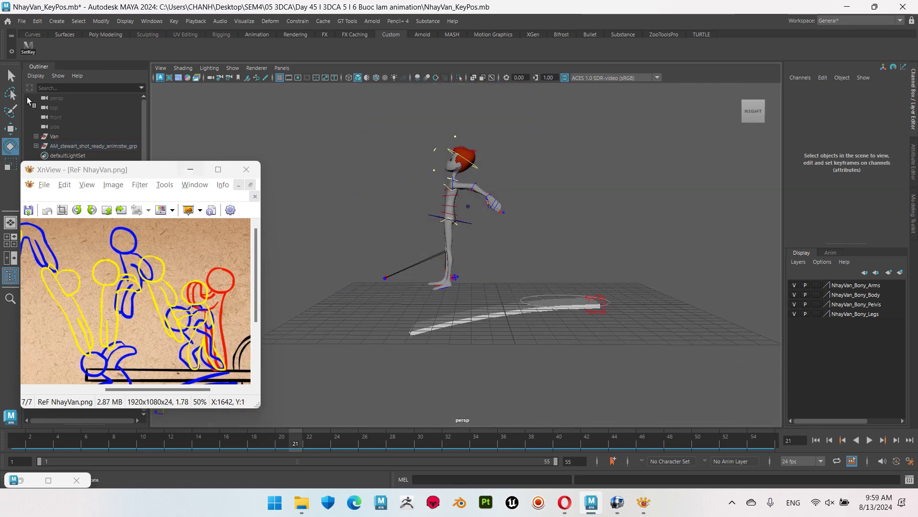
pyautogui.click(449, 219)
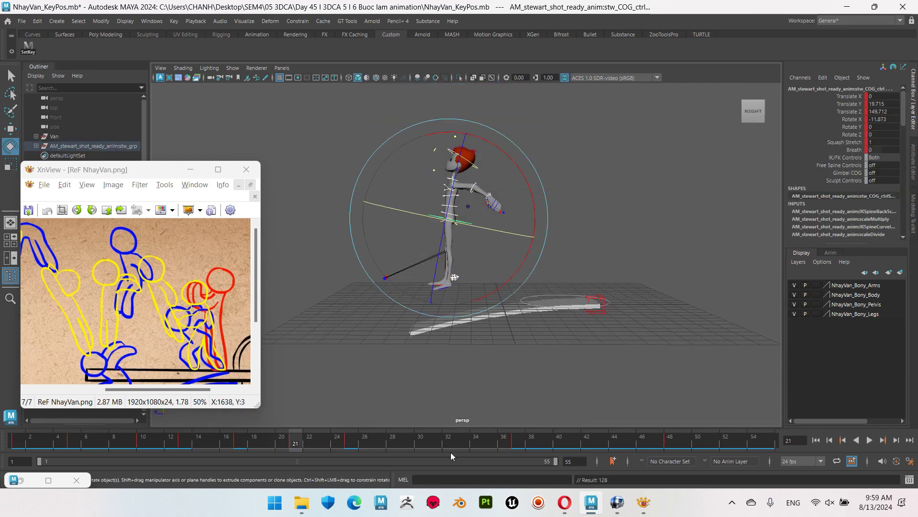
pyautogui.hotkey('alt', 'v')
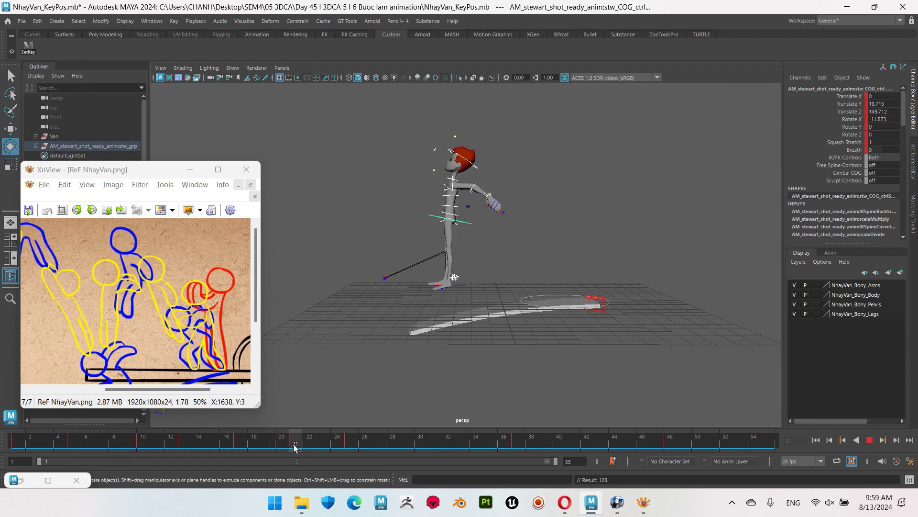
pyautogui.moveTo(326, 449)
pyautogui.mouseDown()
pyautogui.moveTo(371, 450)
pyautogui.moveTo(316, 440)
pyautogui.mouseUp()
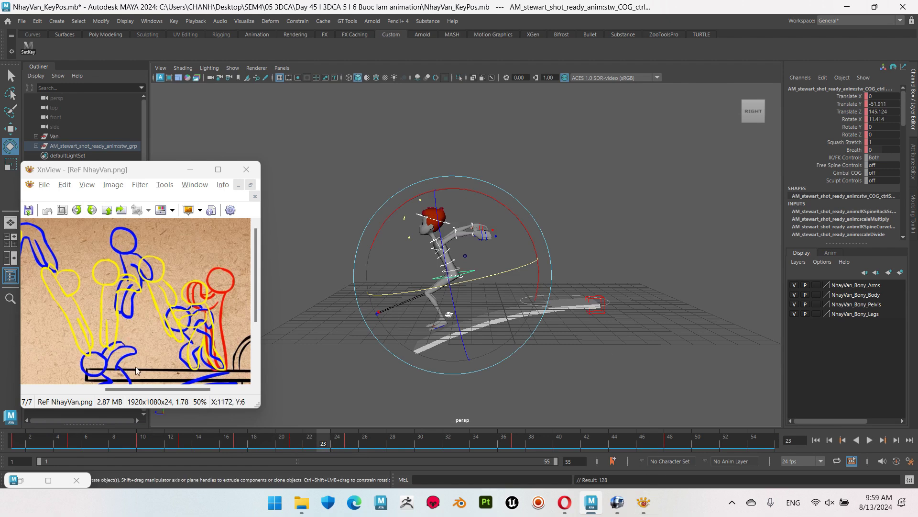
# Step: Bring up the blocking video and reference drawing, setting the video to frame 23
pyautogui.click(617, 503)
pyautogui.moveTo(163, 173); pyautogui.dragTo(155, 212)
pyautogui.click(269, 158)
pyautogui.moveTo(268, 164); pyautogui.dragTo(284, 164)
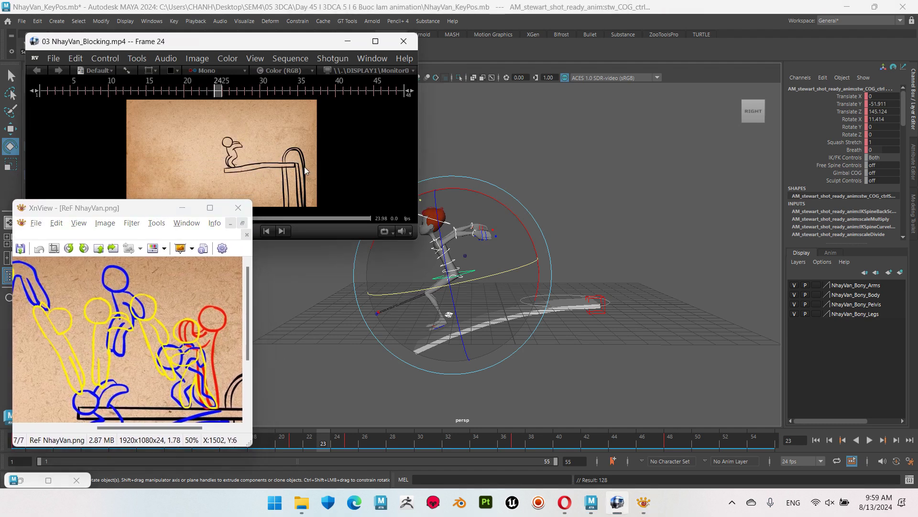
pyautogui.moveTo(279, 156)
pyautogui.mouseDown()
pyautogui.moveTo(269, 157)
pyautogui.moveTo(277, 158)
pyautogui.mouseUp()
# Step: Compare Maya's frame 23 crouch against the blocking video and drawing, orbiting the character
pyautogui.click(467, 271)
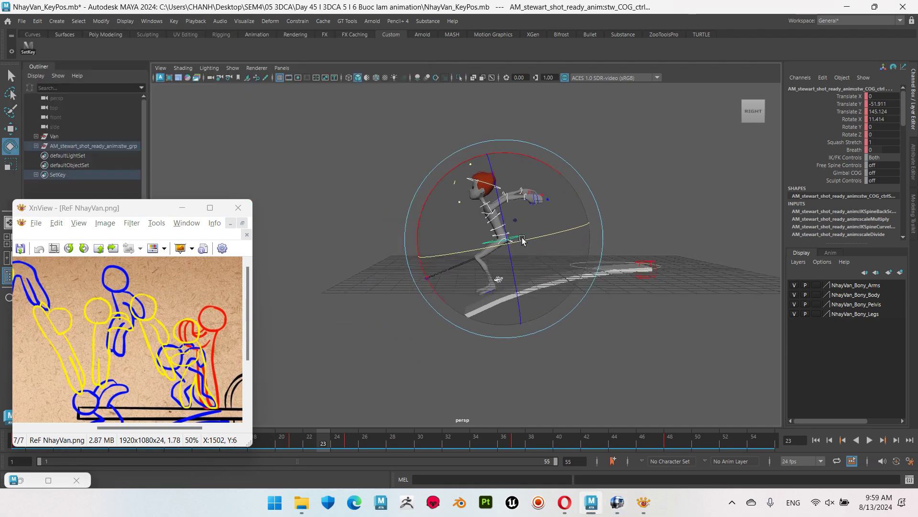
pyautogui.keyDown('alt'); pyautogui.moveTo(467, 271); pyautogui.dragTo(562, 308, button='right'); pyautogui.keyUp('alt')
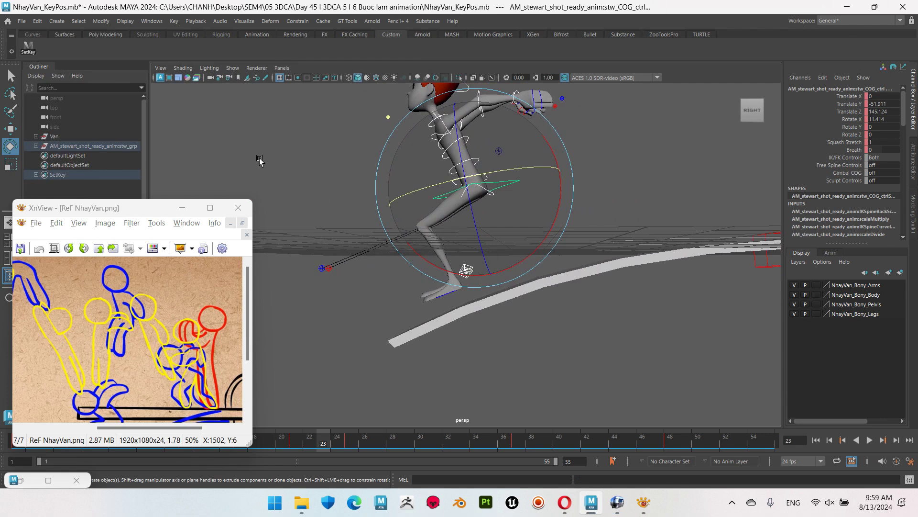
pyautogui.click(617, 503)
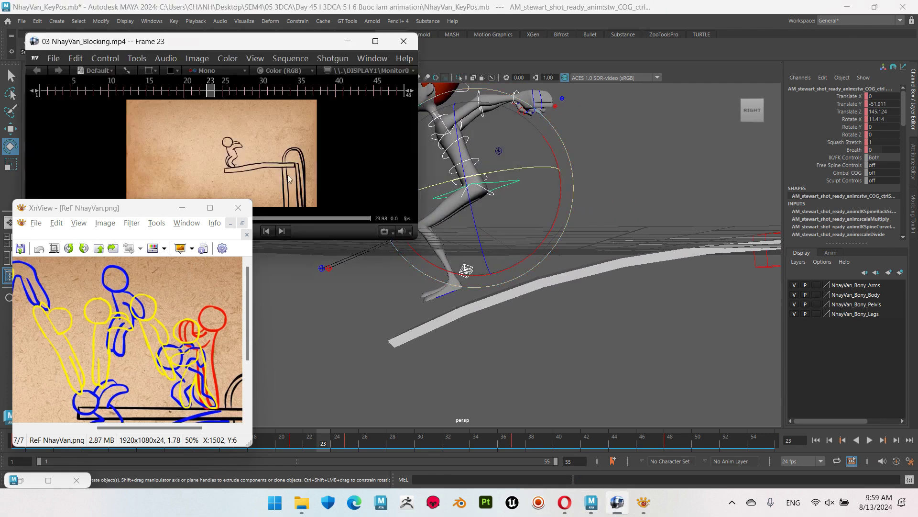
pyautogui.moveTo(119, 208); pyautogui.dragTo(121, 175)
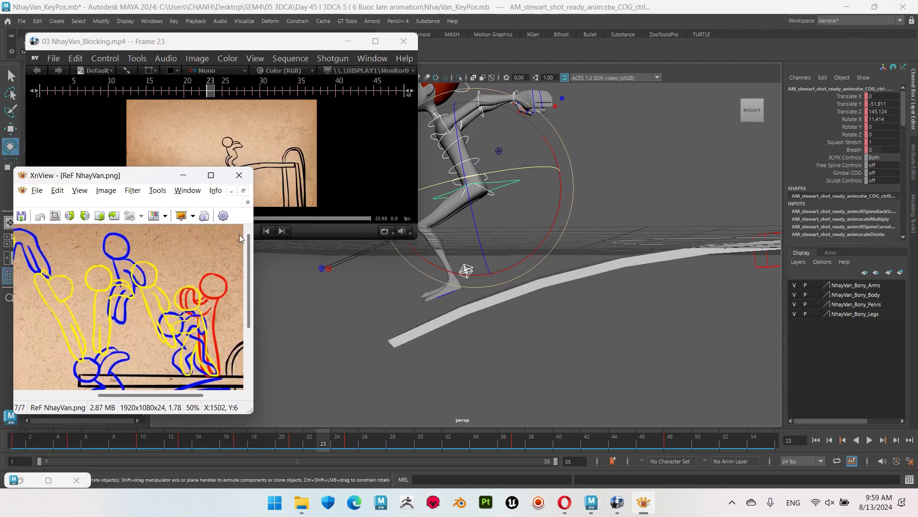
pyautogui.moveTo(490, 350)
pyautogui.keyDown('alt'); pyautogui.mouseDown()
pyautogui.moveTo(500, 361)
pyautogui.moveTo(580, 334)
pyautogui.moveTo(539, 338)
pyautogui.moveTo(526, 310)
pyautogui.mouseUp(); pyautogui.keyUp('alt')
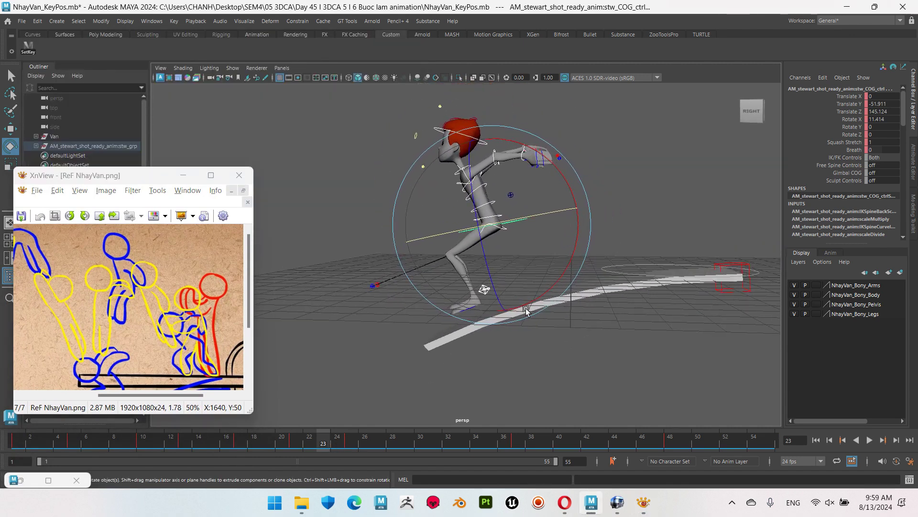
# Step: Select NhayVan_curve1, flatten Len Xuong to 0.169, and rotate the board control
pyautogui.click(731, 293)
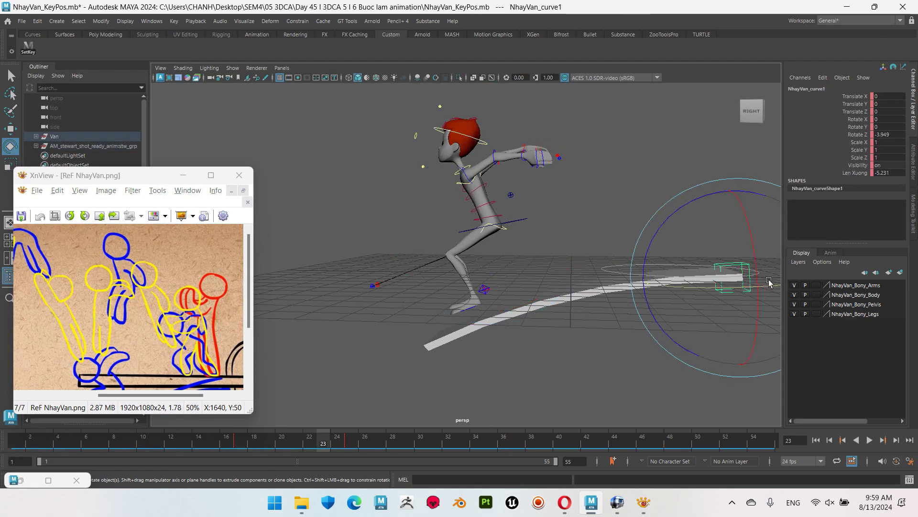
pyautogui.click(859, 173)
pyautogui.moveTo(614, 281); pyautogui.dragTo(636, 274, button='middle')
pyautogui.moveTo(615, 297)
pyautogui.keyDown('alt'); pyautogui.mouseDown()
pyautogui.moveTo(681, 302)
pyautogui.moveTo(691, 272)
pyautogui.mouseUp(); pyautogui.keyUp('alt')
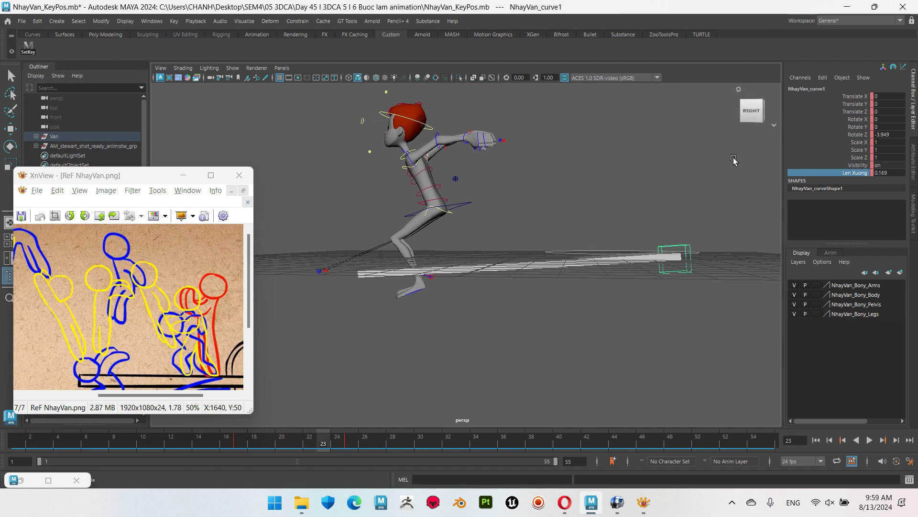
pyautogui.press('e')
pyautogui.moveTo(650, 180); pyautogui.dragTo(659, 183)
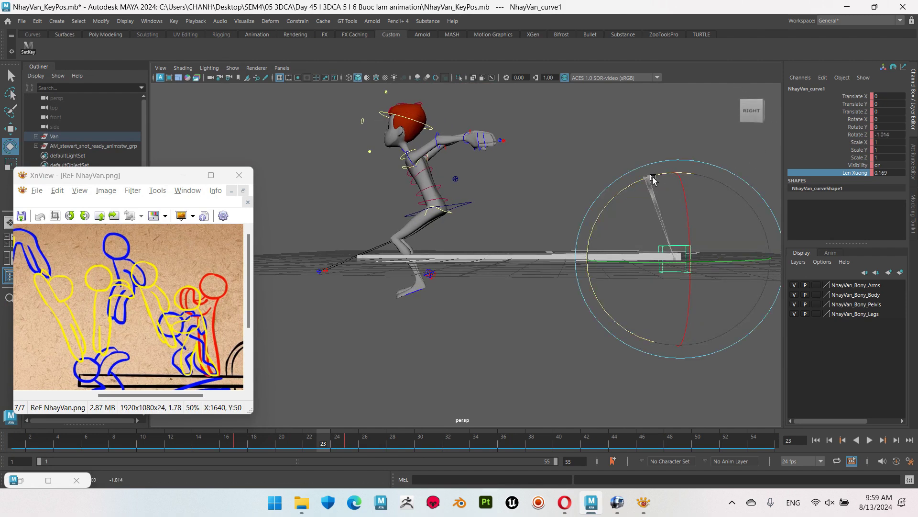
# Step: Set NhayVan_curve1 Rotate Z to 0 and Len Xuong to -1.431, then compare with references
pyautogui.click(901, 134)
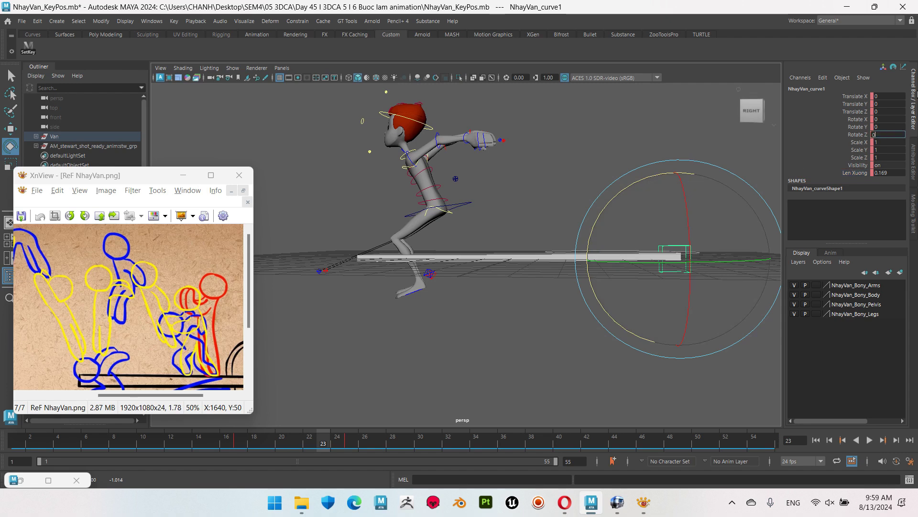
pyautogui.press('Return')
pyautogui.click(859, 172)
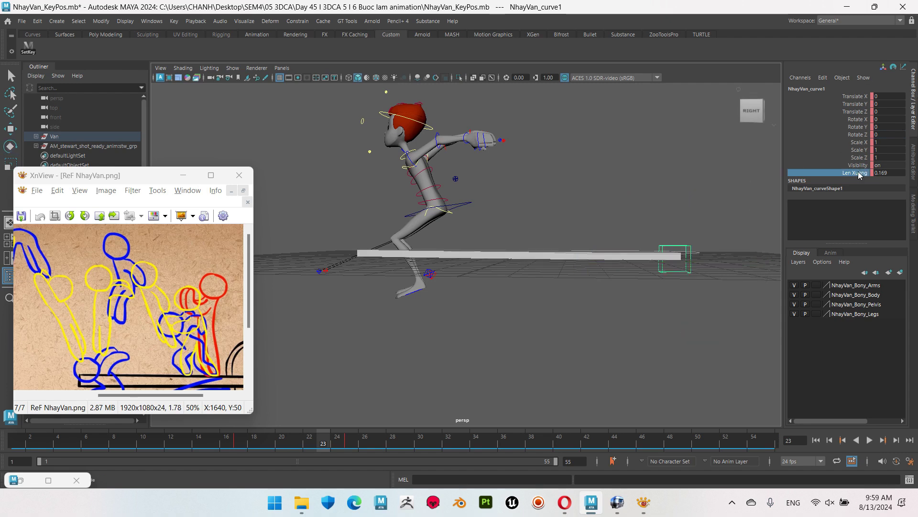
pyautogui.moveTo(602, 203); pyautogui.dragTo(572, 201, button='middle')
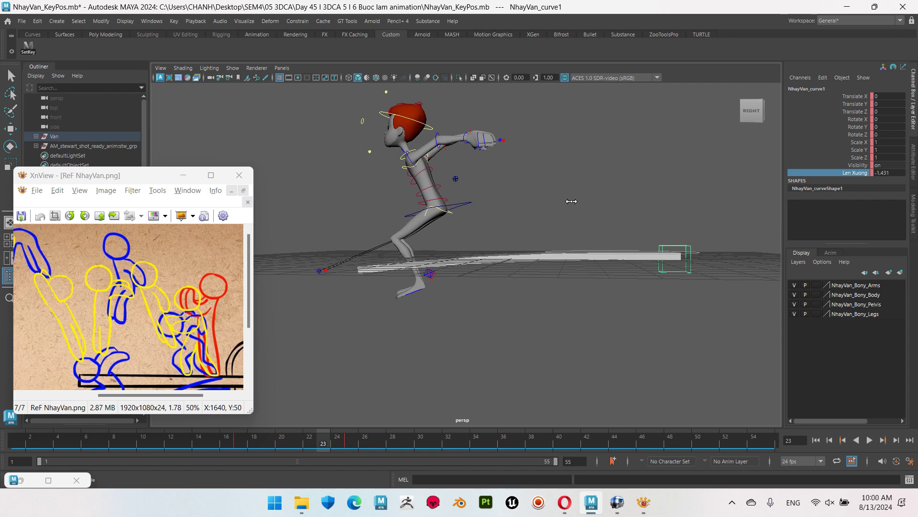
pyautogui.moveTo(205, 335); pyautogui.dragTo(147, 286)
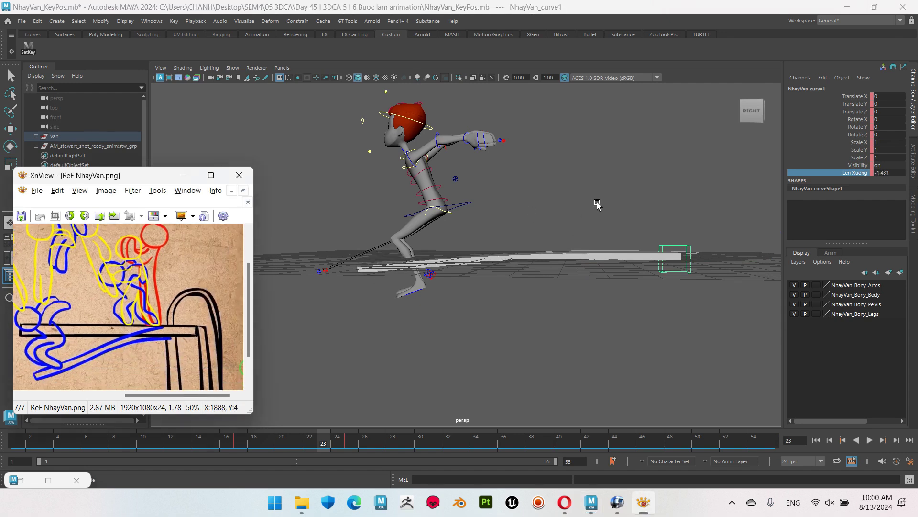
pyautogui.click(617, 503)
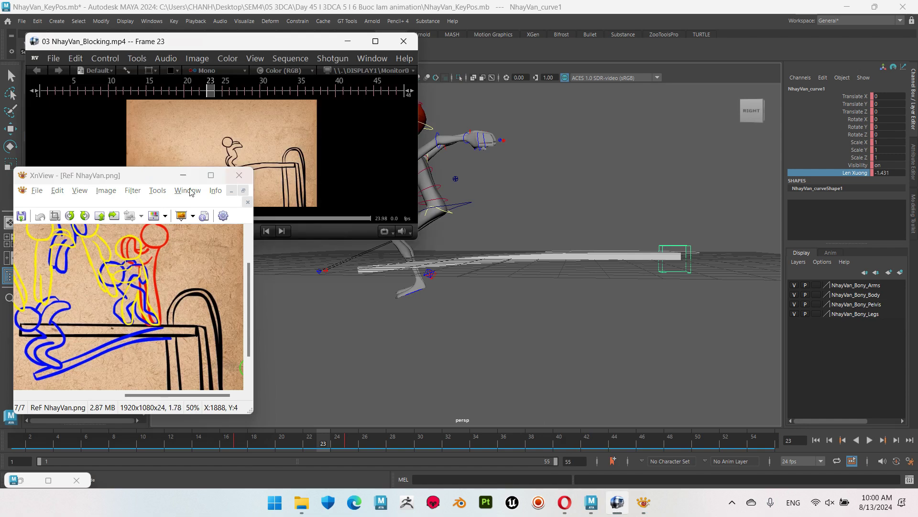
# Step: Bend the board to Len Xuong -1.931 and key it at frame 23
pyautogui.moveTo(159, 181)
pyautogui.mouseDown()
pyautogui.moveTo(161, 243)
pyautogui.moveTo(161, 222)
pyautogui.mouseUp()
pyautogui.keyDown('alt'); pyautogui.moveTo(582, 243); pyautogui.dragTo(670, 267); pyautogui.keyUp('alt')
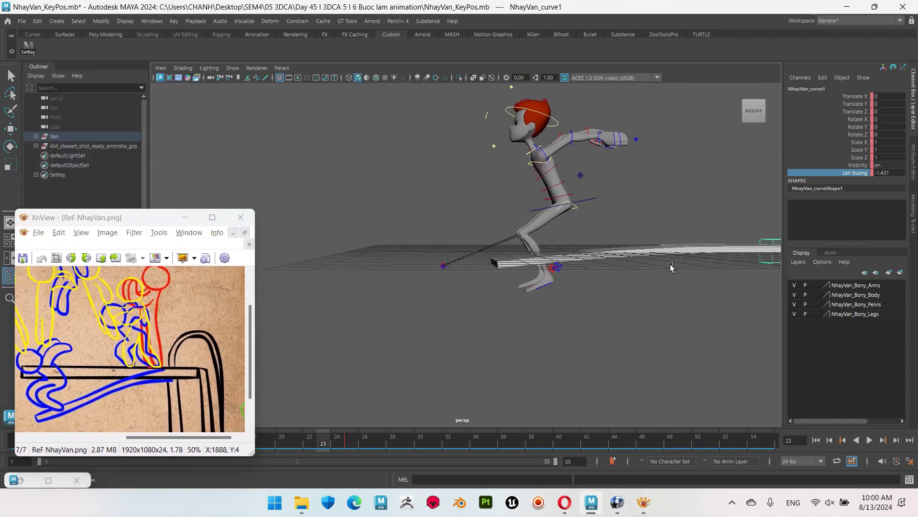
pyautogui.keyDown('alt'); pyautogui.moveTo(670, 267); pyautogui.dragTo(602, 267, button='middle'); pyautogui.keyUp('alt')
pyautogui.moveTo(633, 197); pyautogui.dragTo(631, 197, button='middle')
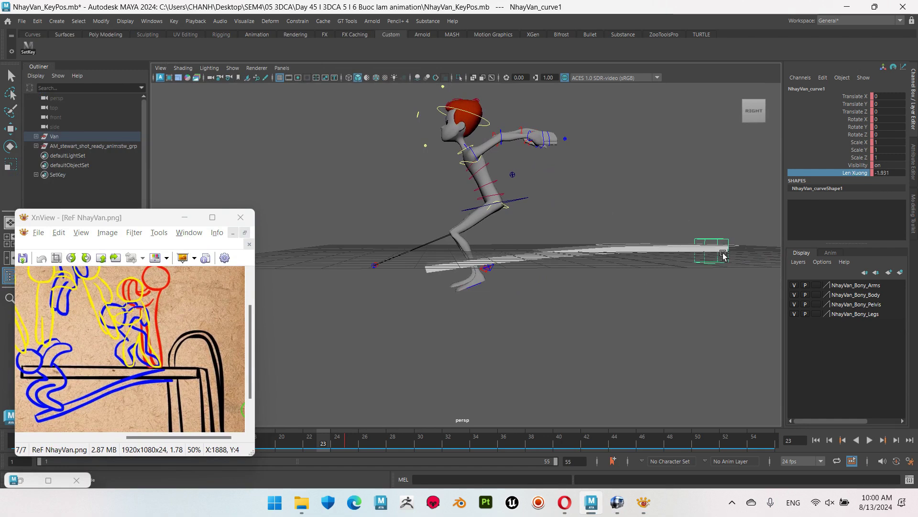
pyautogui.press('s')
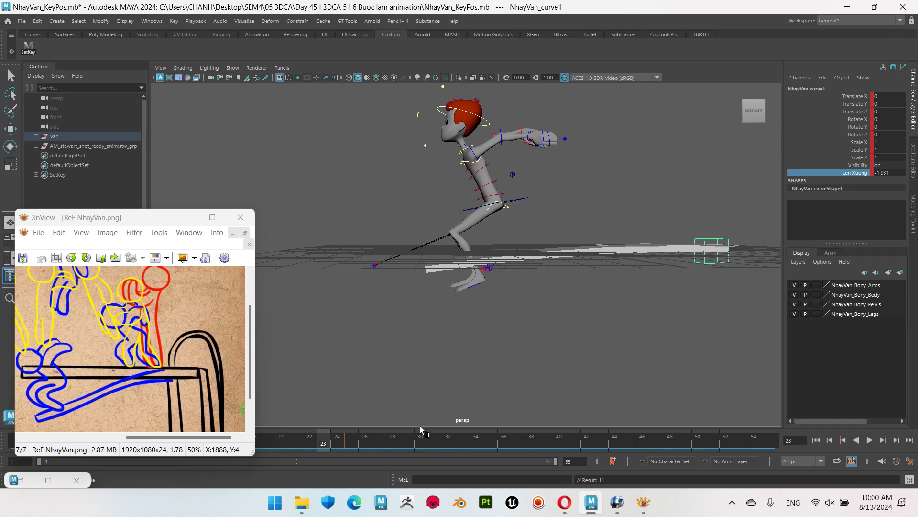
# Step: At frame 21, key Len Xuong at 0 for a flat board, then play back
pyautogui.moveTo(120, 217); pyautogui.dragTo(99, 160)
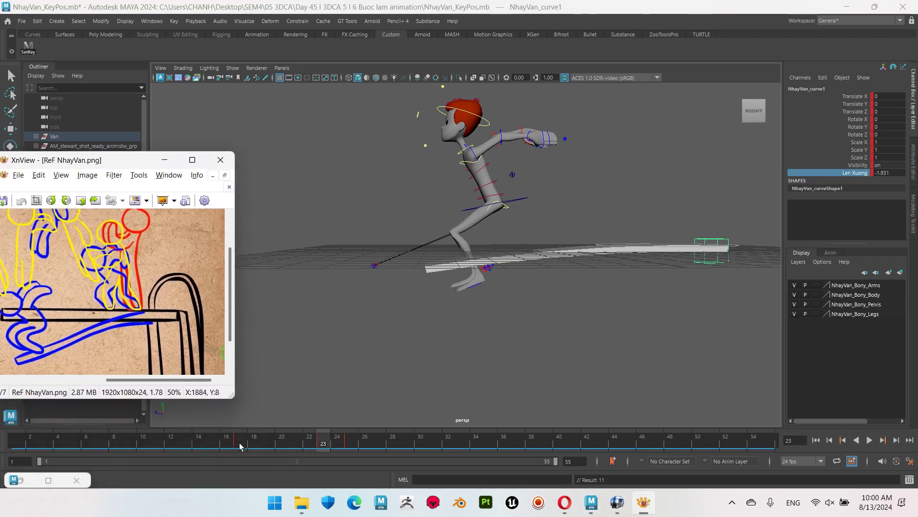
pyautogui.moveTo(245, 440); pyautogui.dragTo(304, 446)
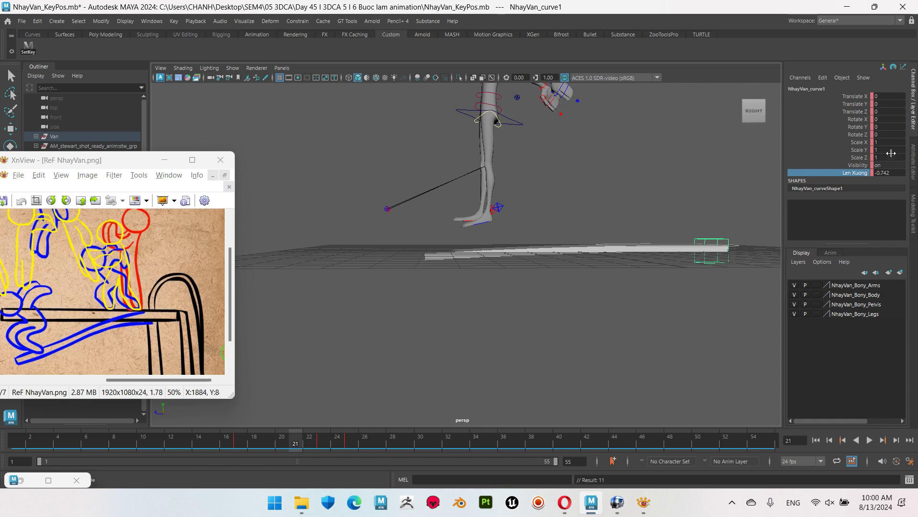
pyautogui.doubleClick(889, 173)
pyautogui.write('0')
pyautogui.press('Return')
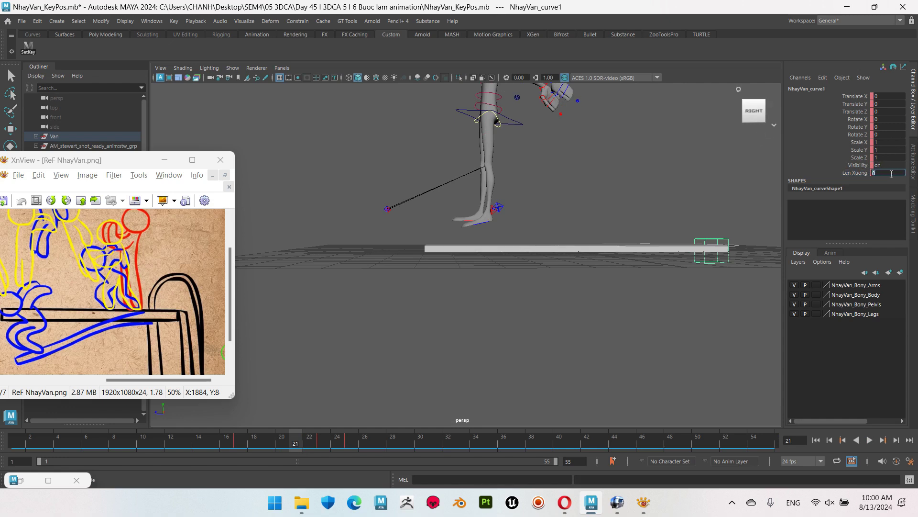
pyautogui.click(859, 174)
pyautogui.press('s')
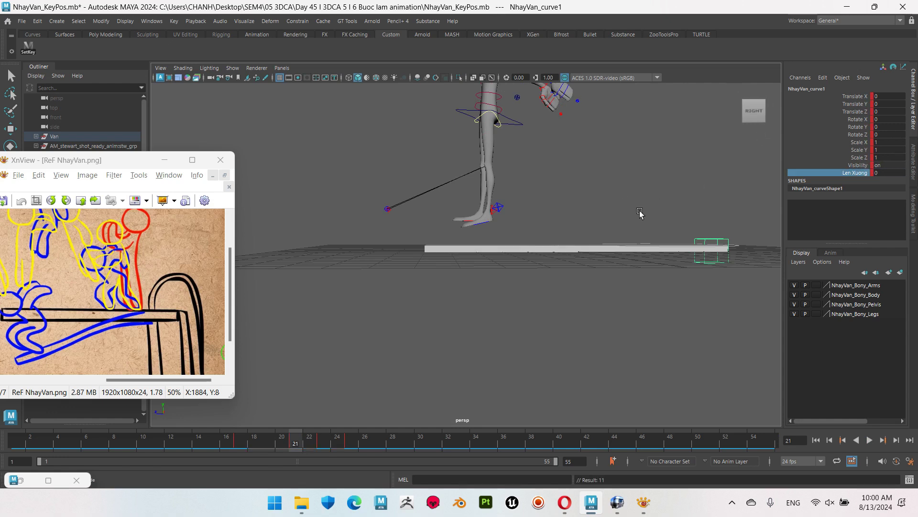
pyautogui.hotkey('alt', 'v')
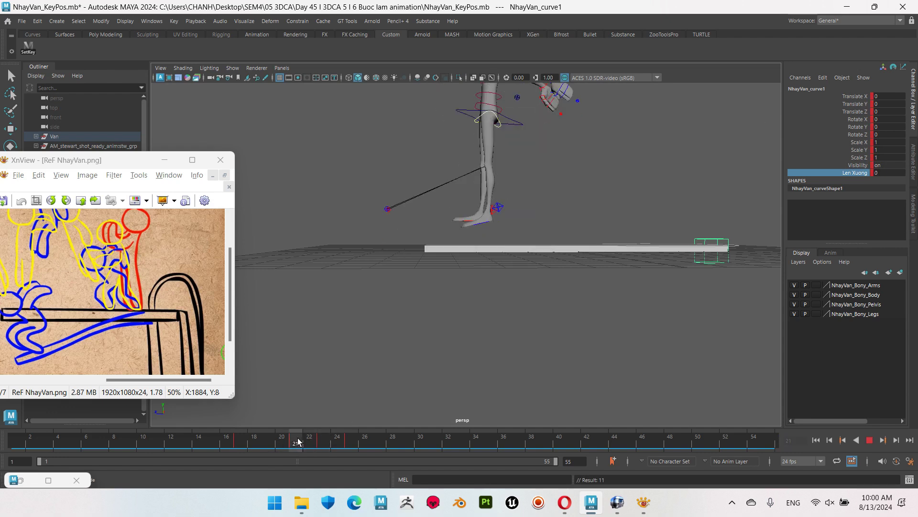
# Step: At frame 23, raise the centre-of-gravity control to Translate Y -27.465
pyautogui.moveTo(329, 443)
pyautogui.mouseDown()
pyautogui.moveTo(315, 444)
pyautogui.moveTo(337, 445)
pyautogui.moveTo(304, 444)
pyautogui.moveTo(338, 444)
pyautogui.moveTo(309, 444)
pyautogui.moveTo(338, 444)
pyautogui.moveTo(309, 443)
pyautogui.moveTo(323, 444)
pyautogui.mouseUp()
pyautogui.keyDown('alt'); pyautogui.moveTo(498, 226); pyautogui.dragTo(494, 260, button='middle'); pyautogui.keyUp('alt')
pyautogui.moveTo(468, 357)
pyautogui.keyDown('alt'); pyautogui.mouseDown()
pyautogui.moveTo(527, 318)
pyautogui.moveTo(510, 303)
pyautogui.moveTo(535, 334)
pyautogui.moveTo(523, 223)
pyautogui.mouseUp(); pyautogui.keyUp('alt')
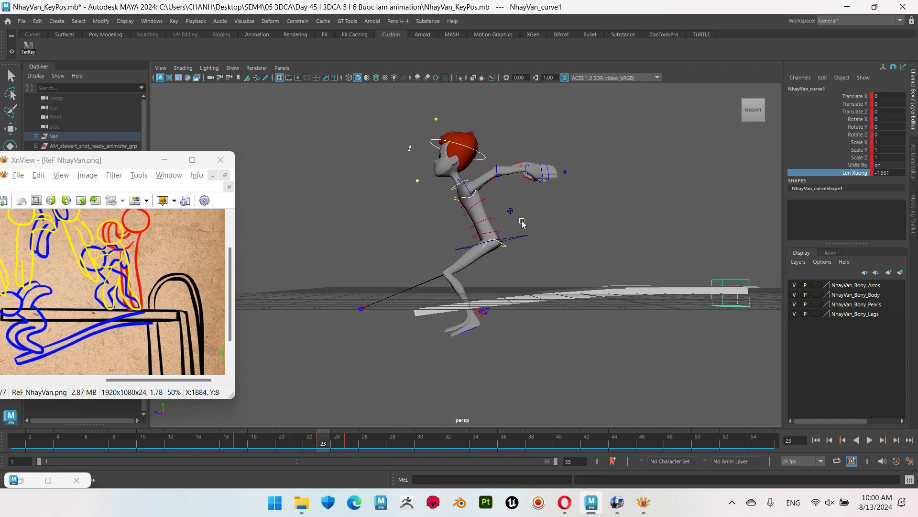
pyautogui.click(519, 237)
pyautogui.click(528, 360)
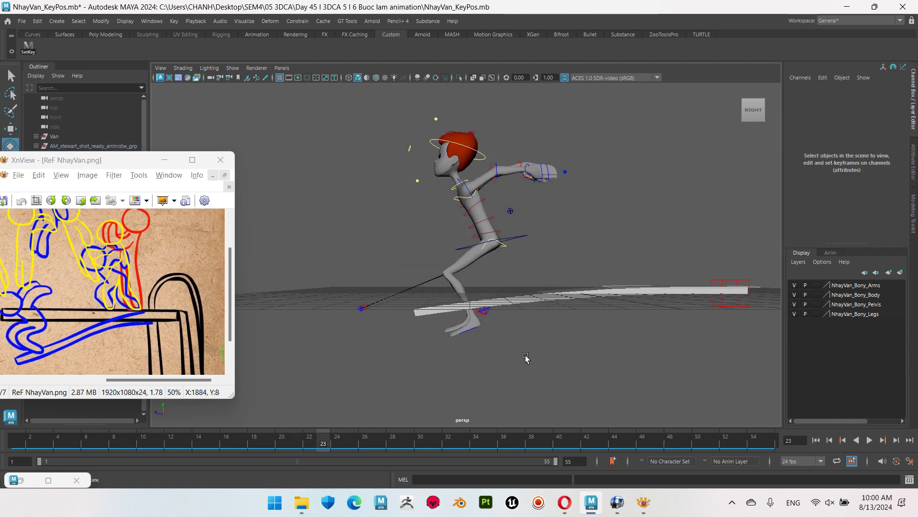
pyautogui.press('w')
pyautogui.click(484, 318)
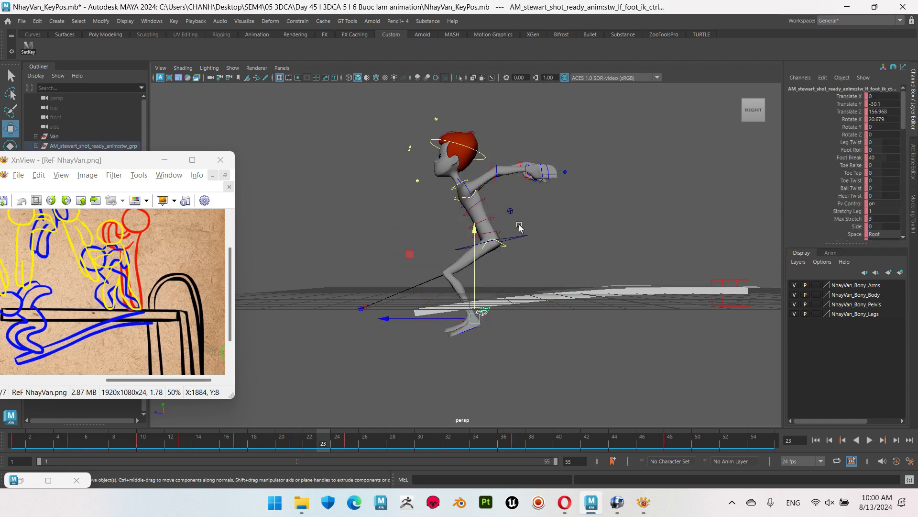
pyautogui.moveTo(491, 260); pyautogui.dragTo(483, 189, button='middle')
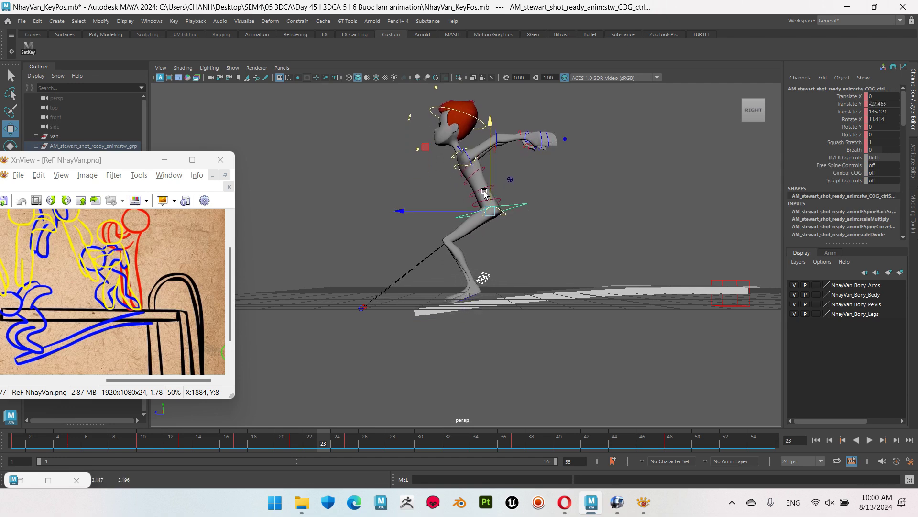
pyautogui.keyDown('alt'); pyautogui.moveTo(596, 313); pyautogui.dragTo(566, 296); pyautogui.keyUp('alt')
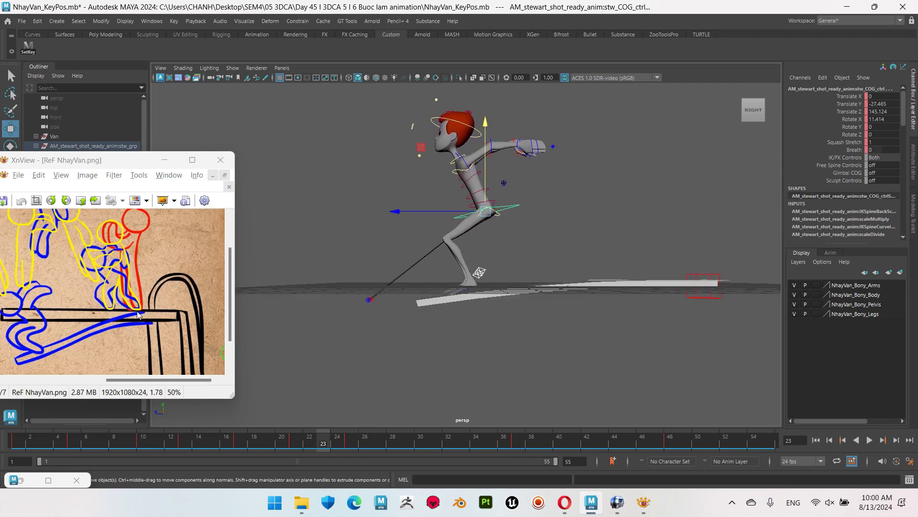
# Step: Stop playback at frame 25 and pan the reference drawing to the takeoff sketches
pyautogui.click(618, 504)
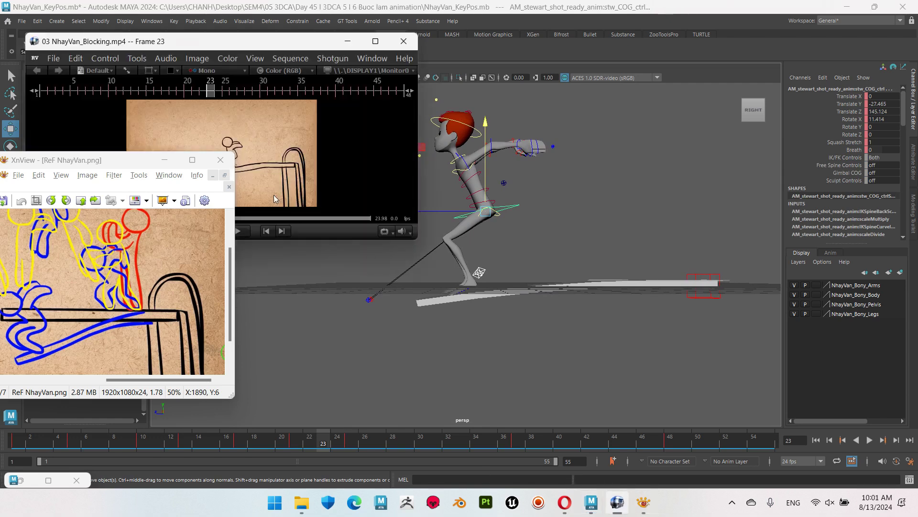
pyautogui.moveTo(135, 163)
pyautogui.mouseDown()
pyautogui.moveTo(140, 216)
pyautogui.moveTo(165, 250)
pyautogui.mouseUp()
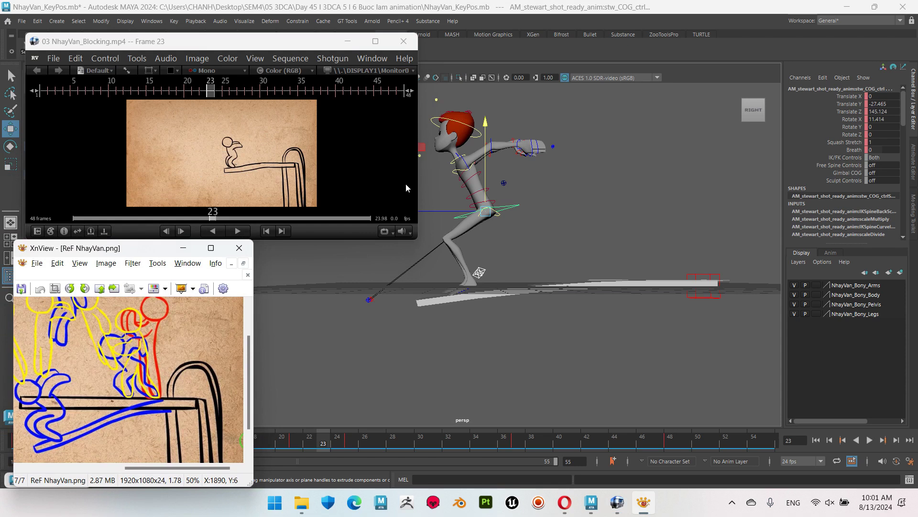
pyautogui.click(335, 439)
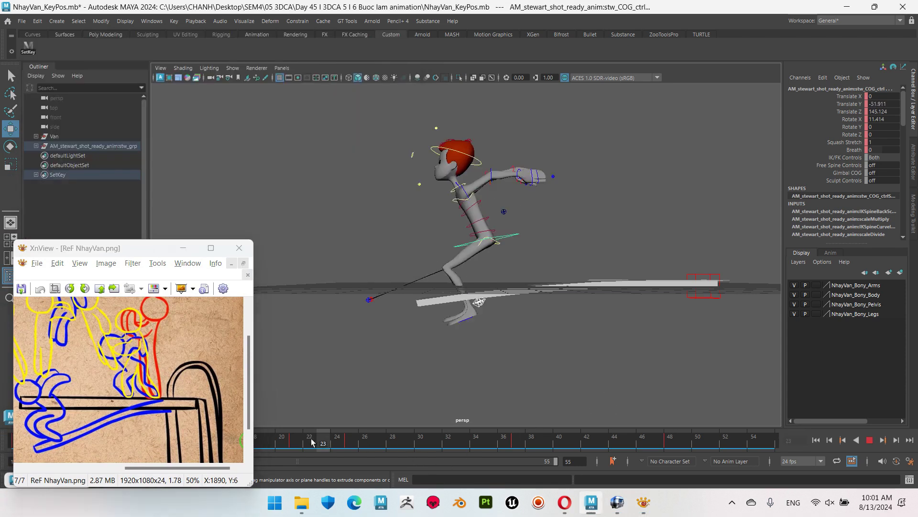
pyautogui.hotkey('alt', 'v')
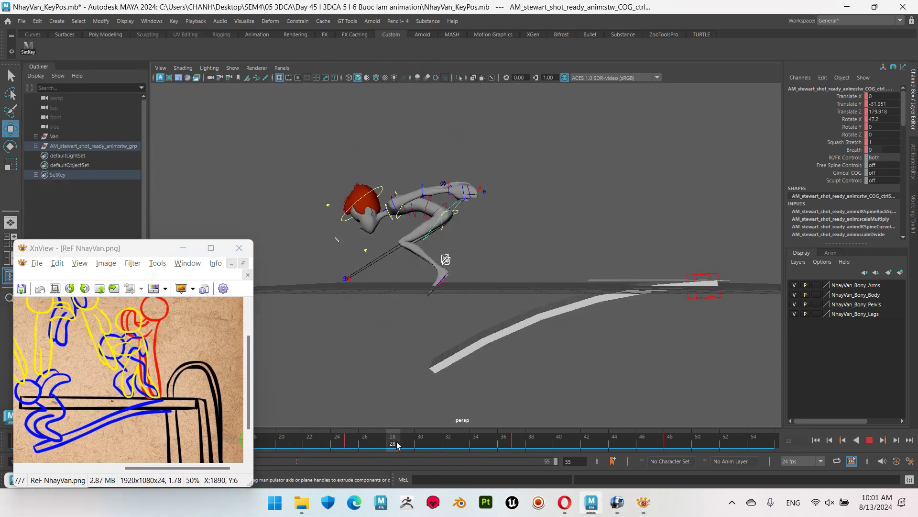
pyautogui.hotkey('alt', 'v')
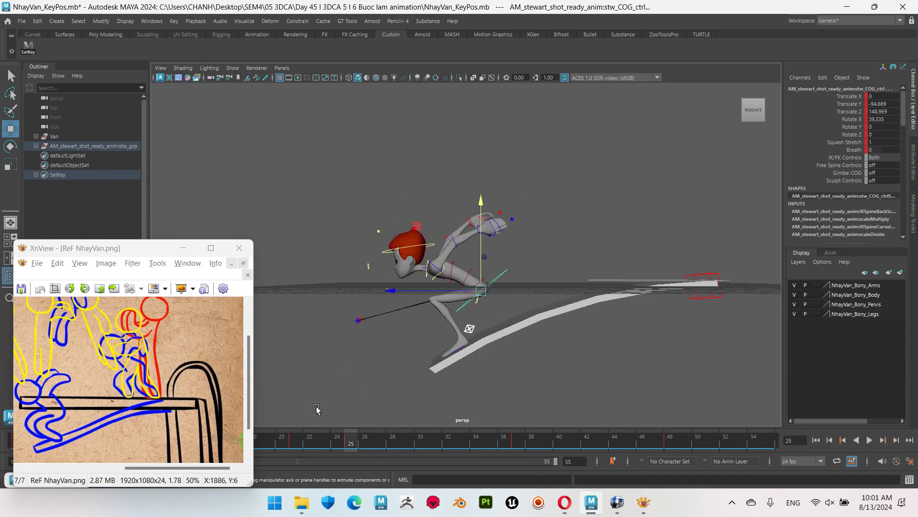
pyautogui.moveTo(99, 249); pyautogui.dragTo(139, 167)
pyautogui.moveTo(102, 256); pyautogui.dragTo(173, 295)
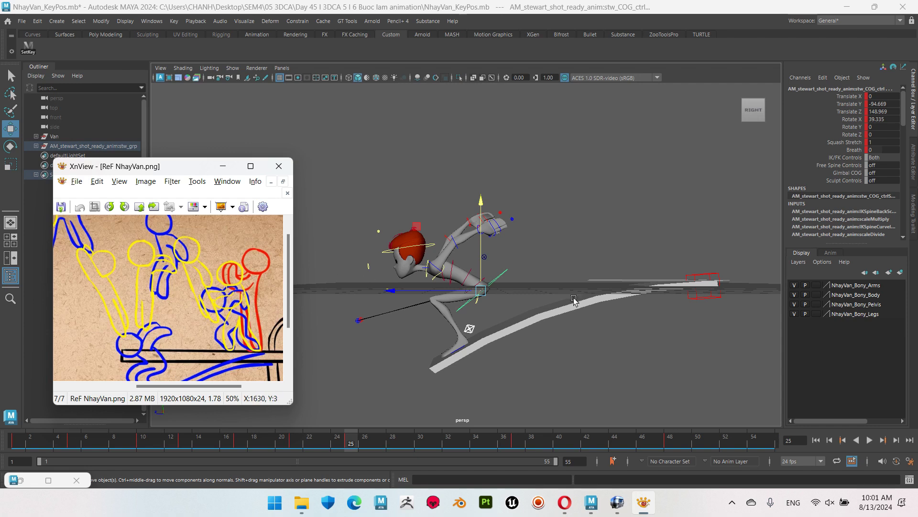
# Step: Check Maya's pose around frame 13, then scrub the blocking video from frame 23 to 30
pyautogui.moveTo(350, 441); pyautogui.dragTo(184, 441)
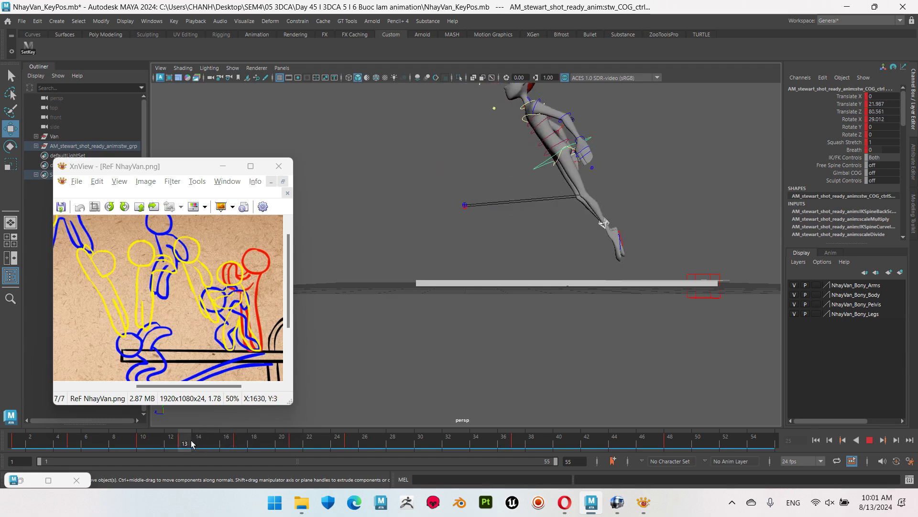
pyautogui.keyDown('alt'); pyautogui.moveTo(687, 285); pyautogui.dragTo(480, 409); pyautogui.keyUp('alt')
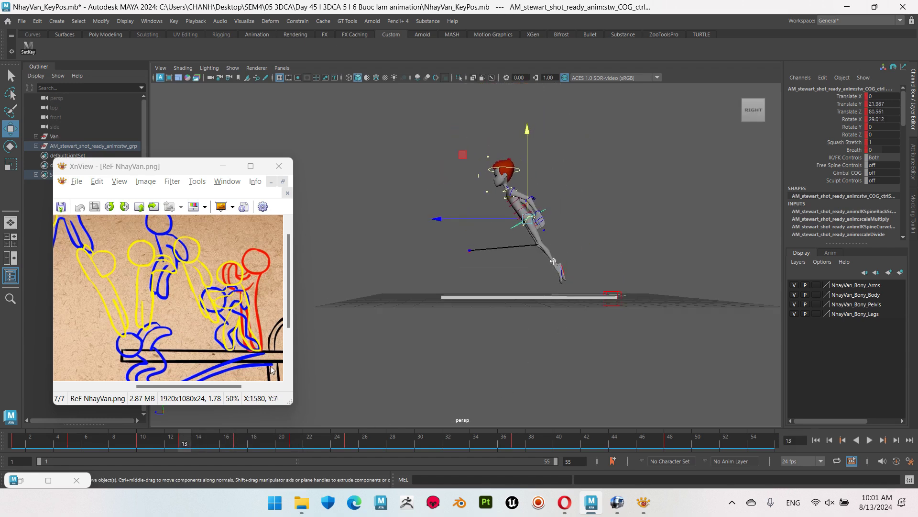
pyautogui.click(617, 502)
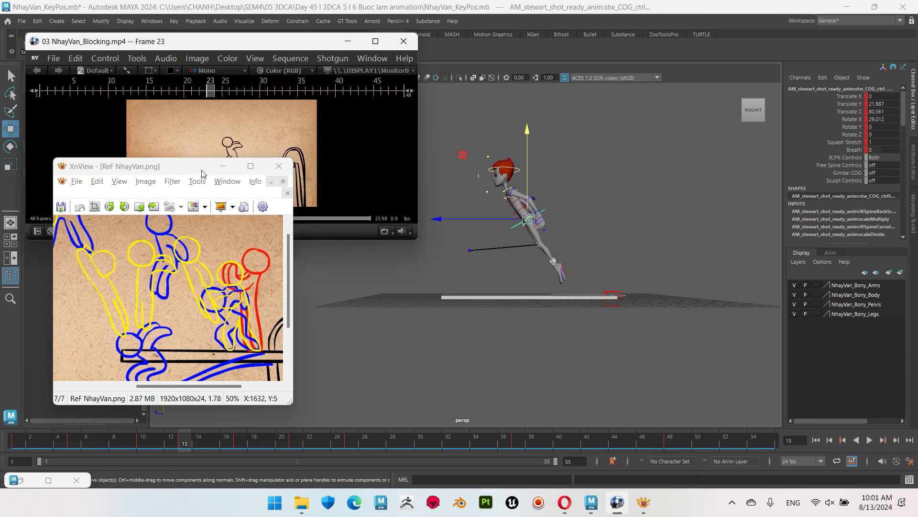
pyautogui.moveTo(201, 173); pyautogui.dragTo(176, 261)
pyautogui.click(218, 168)
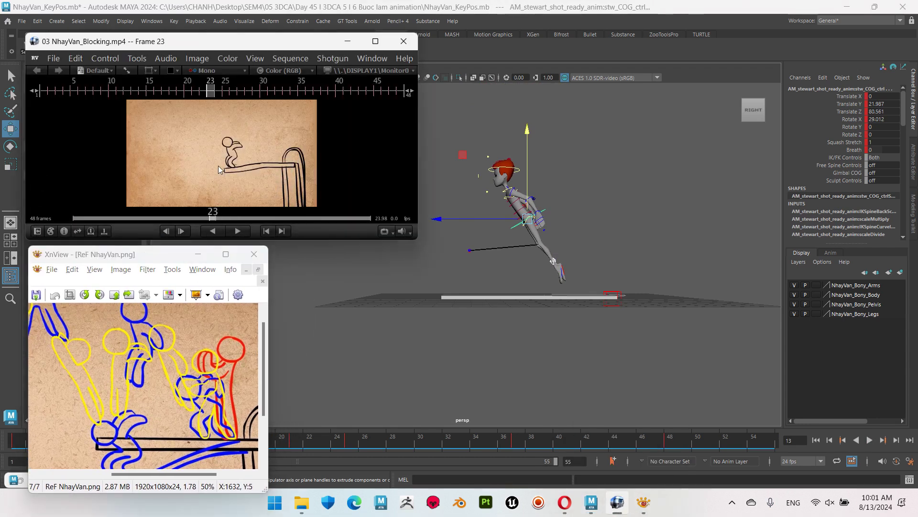
pyautogui.moveTo(213, 170); pyautogui.dragTo(237, 169)
pyautogui.moveTo(259, 171)
pyautogui.mouseDown()
pyautogui.moveTo(282, 170)
pyautogui.moveTo(271, 167)
pyautogui.mouseUp()
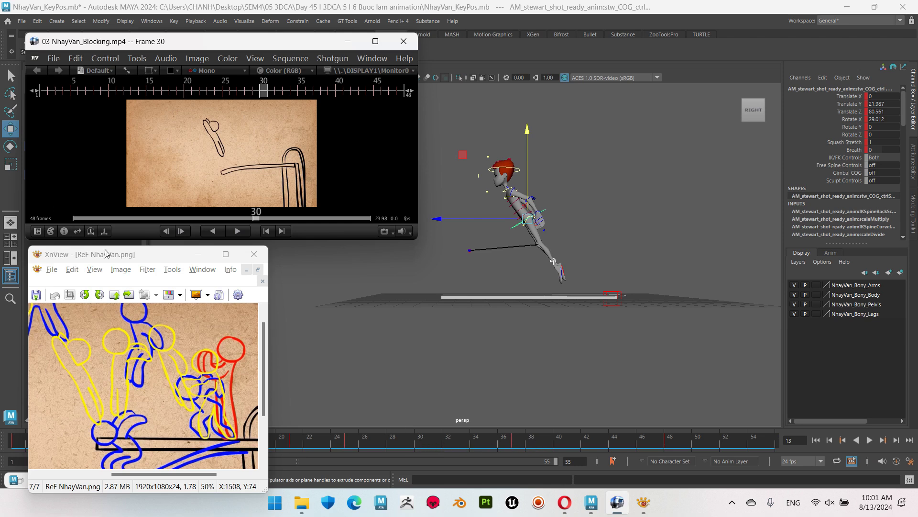
# Step: Return to Maya with the time slider at frame 30
pyautogui.moveTo(125, 258); pyautogui.dragTo(107, 185)
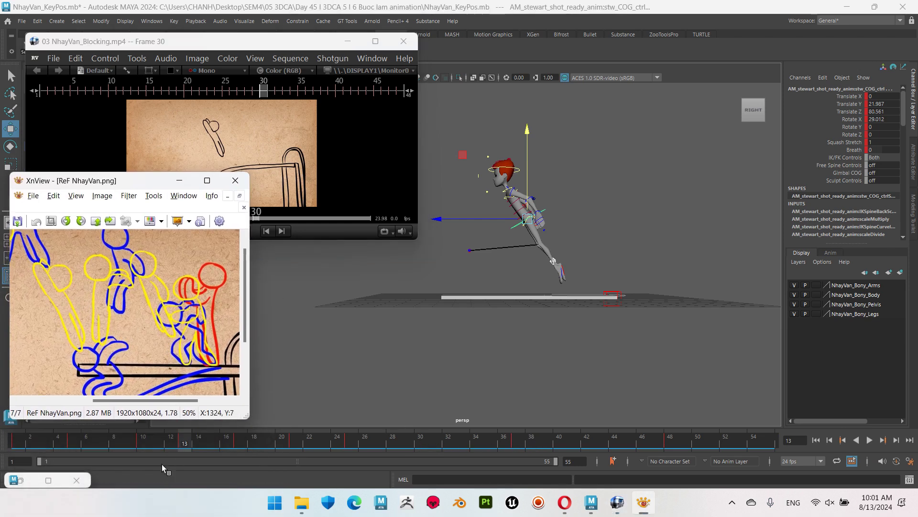
pyautogui.moveTo(194, 42); pyautogui.dragTo(188, 77)
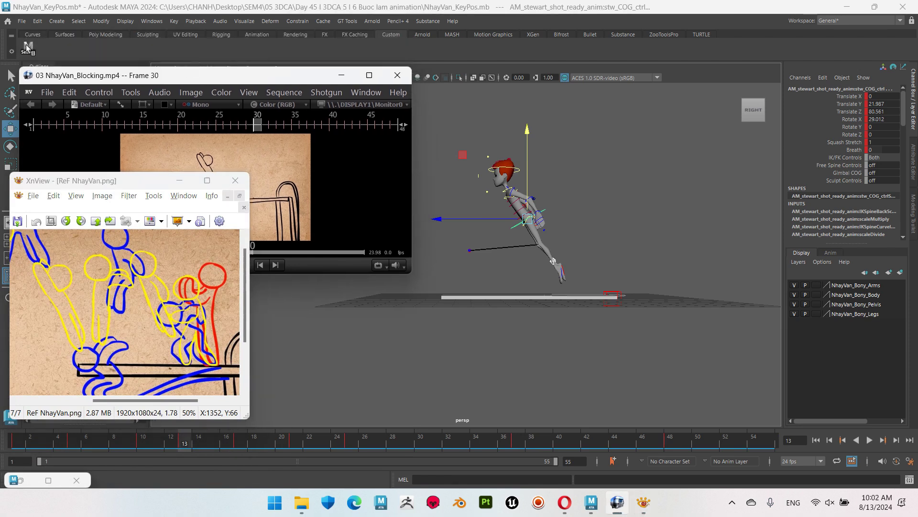
pyautogui.click(35, 50)
pyautogui.moveTo(187, 443); pyautogui.dragTo(416, 452)
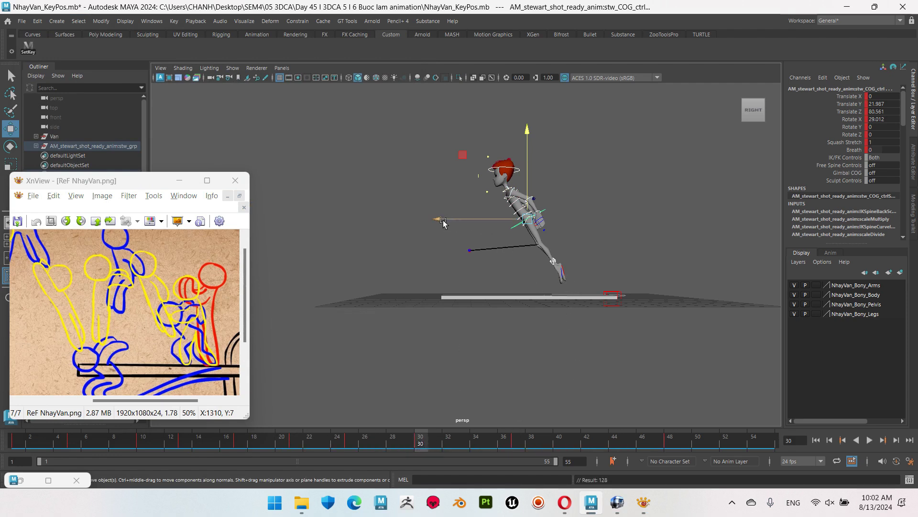
# Step: Select the left foot IK control lf_foot_ik_ctrl
pyautogui.click(594, 216)
pyautogui.scroll(1, 547, 224)
pyautogui.scroll(2, 547, 225)
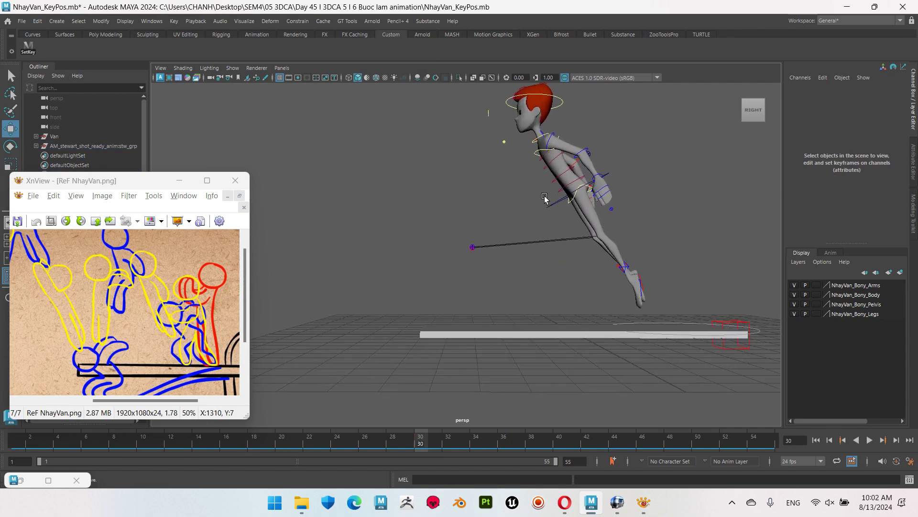
pyautogui.click(515, 235)
pyautogui.click(471, 245)
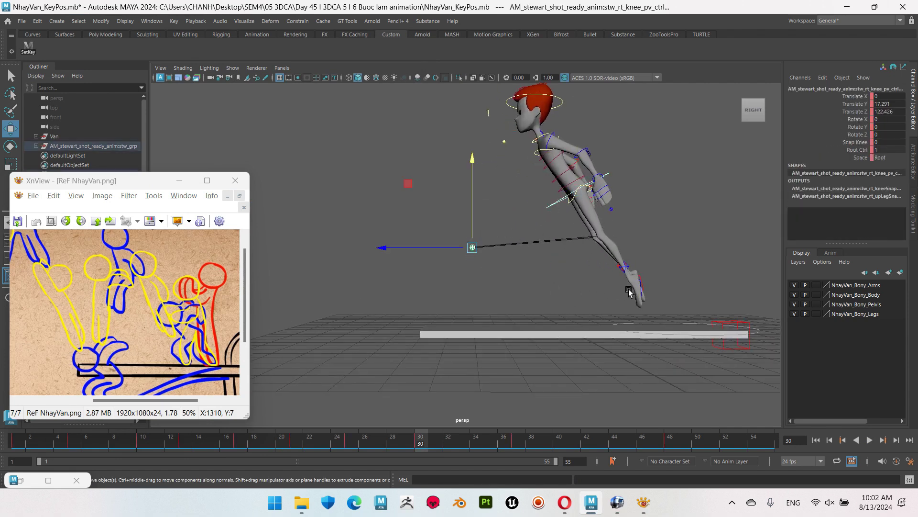
pyautogui.click(622, 267)
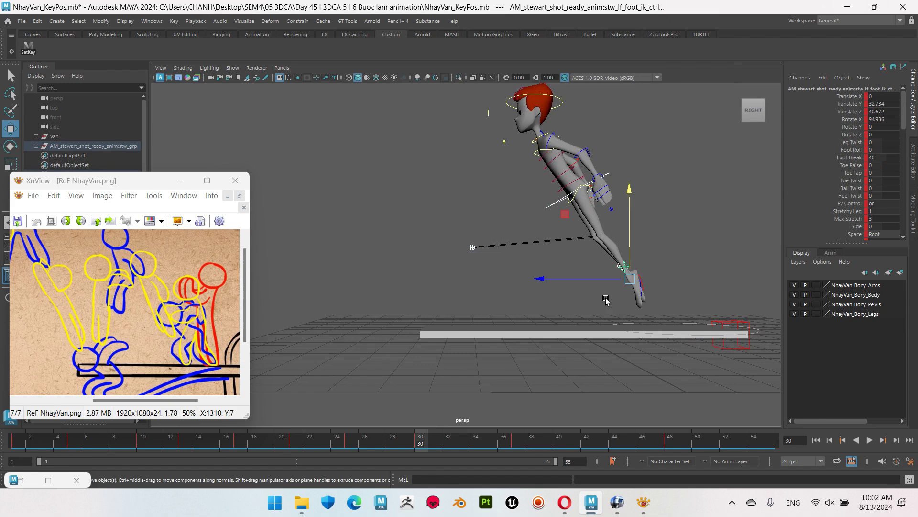
pyautogui.scroll(-3, 501, 278)
# Step: Raise the left foot, push it forward in Z, and key it at frame 30
pyautogui.moveTo(479, 264); pyautogui.dragTo(377, 253)
pyautogui.moveTo(458, 181); pyautogui.dragTo(458, 167)
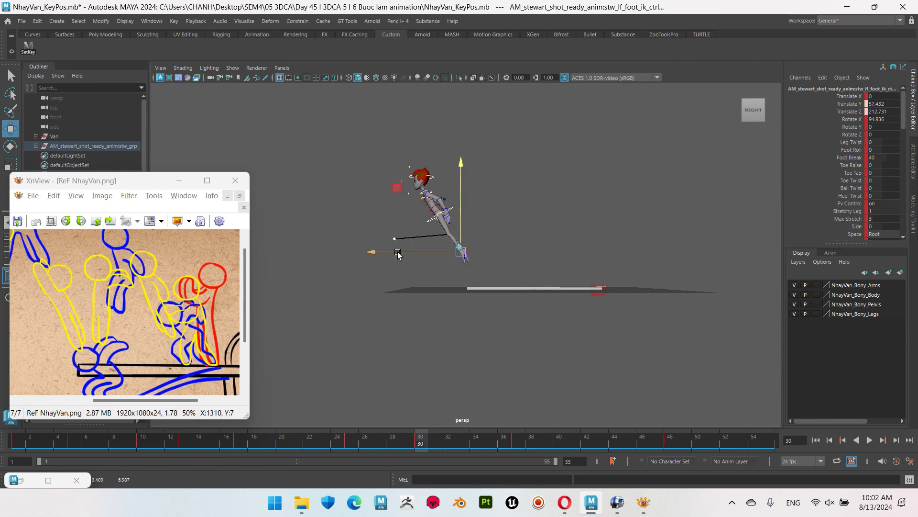
pyautogui.moveTo(398, 254); pyautogui.dragTo(435, 258)
pyautogui.keyDown('alt'); pyautogui.moveTo(435, 258); pyautogui.dragTo(580, 231, button='middle'); pyautogui.keyUp('alt')
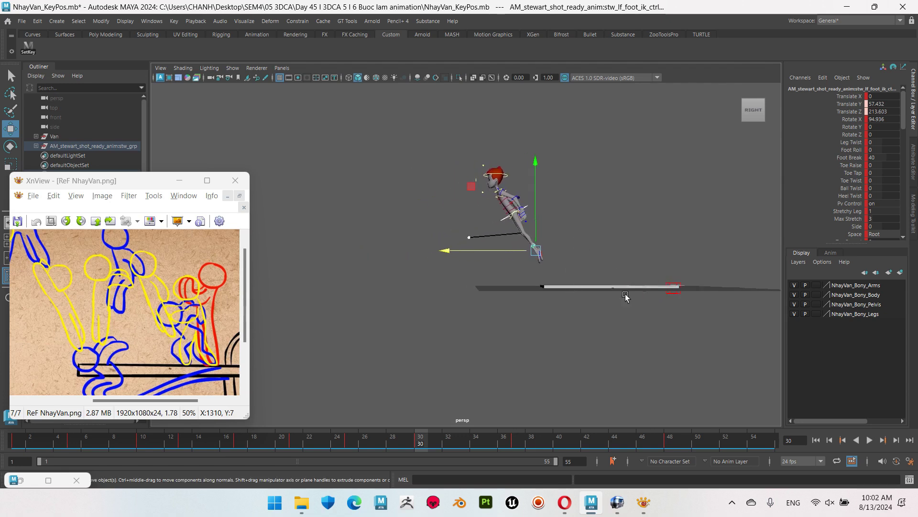
pyautogui.press('s')
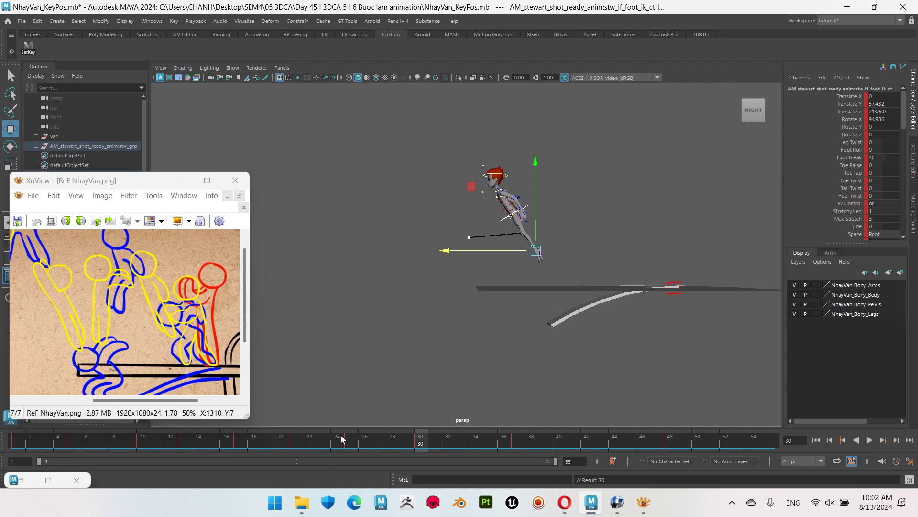
# Step: Play and scrub frames 14–30 to review the jump and board bend
pyautogui.hotkey('alt', 'v')
pyautogui.moveTo(227, 450)
pyautogui.mouseDown()
pyautogui.moveTo(516, 441)
pyautogui.moveTo(359, 449)
pyautogui.moveTo(606, 448)
pyautogui.moveTo(597, 440)
pyautogui.mouseUp()
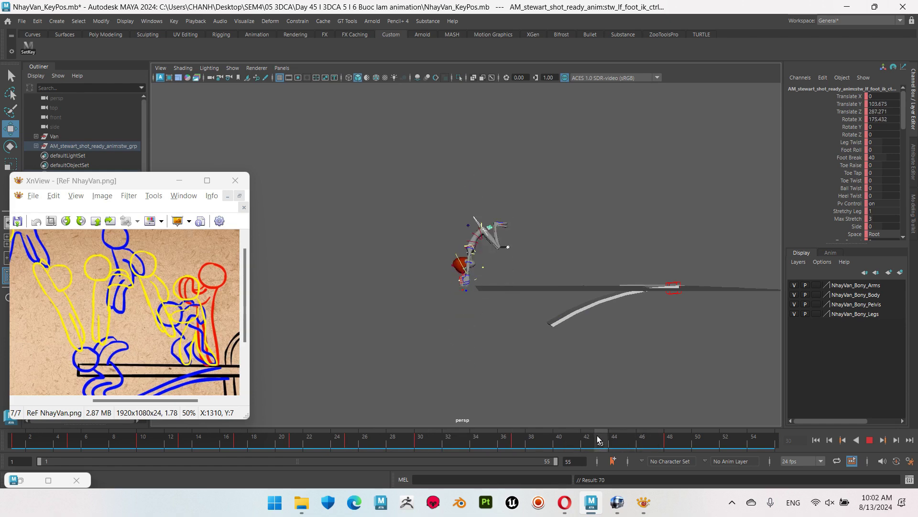
pyautogui.moveTo(135, 180); pyautogui.dragTo(170, 128)
pyautogui.moveTo(72, 213)
pyautogui.mouseDown()
pyautogui.moveTo(83, 223)
pyautogui.moveTo(172, 234)
pyautogui.mouseUp()
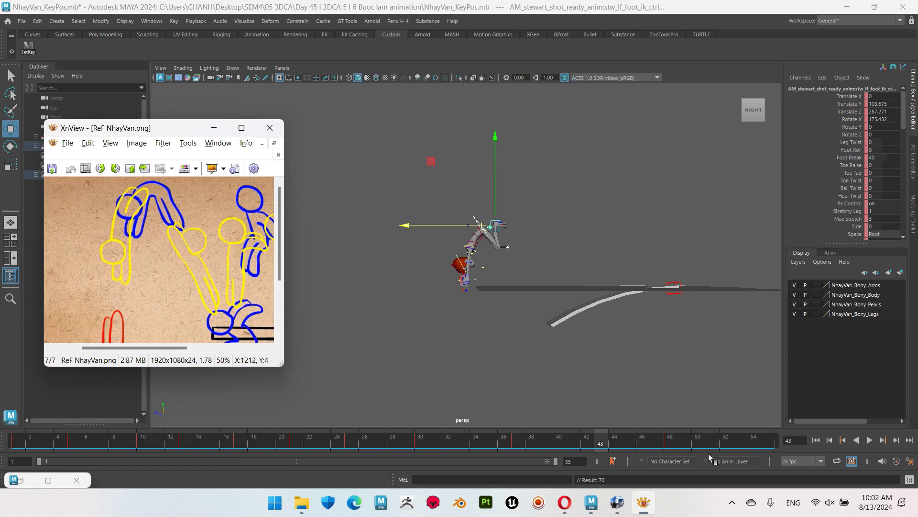
# Step: Scrub the blocking video to frame 39 and minimise the reference drawing window
pyautogui.click(617, 502)
pyautogui.click(211, 130)
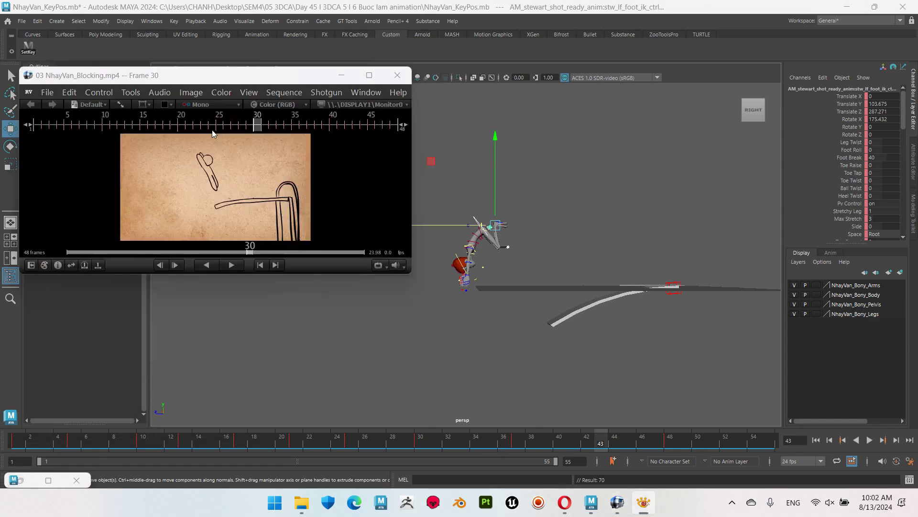
pyautogui.moveTo(179, 185)
pyautogui.mouseDown()
pyautogui.moveTo(296, 177)
pyautogui.moveTo(274, 177)
pyautogui.moveTo(287, 176)
pyautogui.mouseUp()
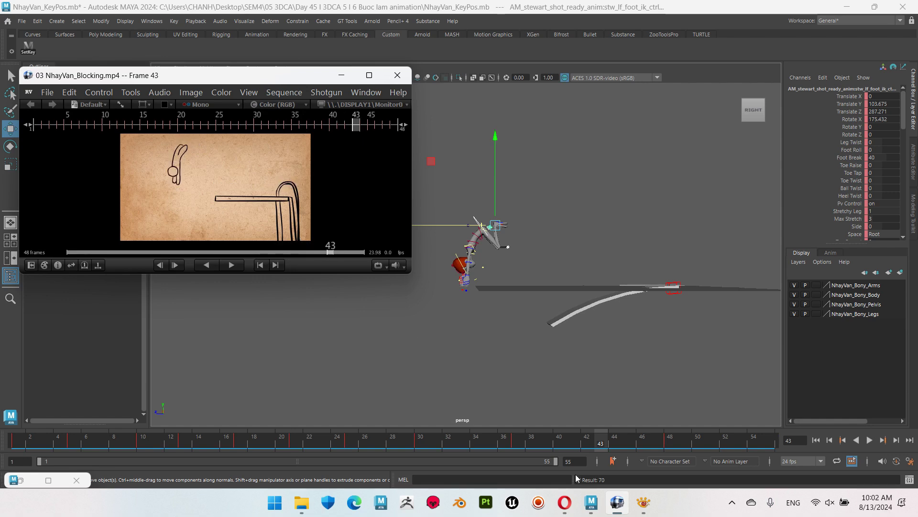
pyautogui.click(643, 502)
pyautogui.moveTo(168, 134)
pyautogui.mouseDown()
pyautogui.moveTo(352, 232)
pyautogui.moveTo(247, 223)
pyautogui.moveTo(156, 194)
pyautogui.moveTo(143, 216)
pyautogui.mouseUp()
pyautogui.click(328, 253)
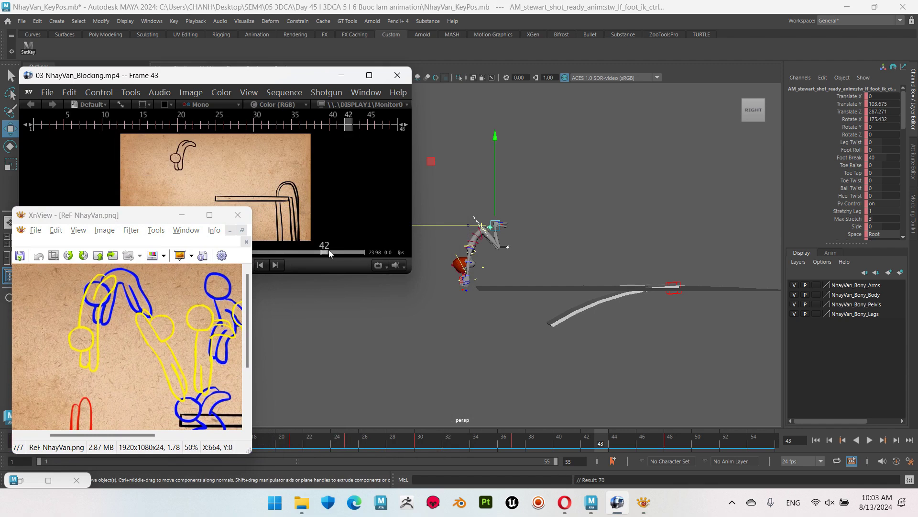
pyautogui.click(184, 215)
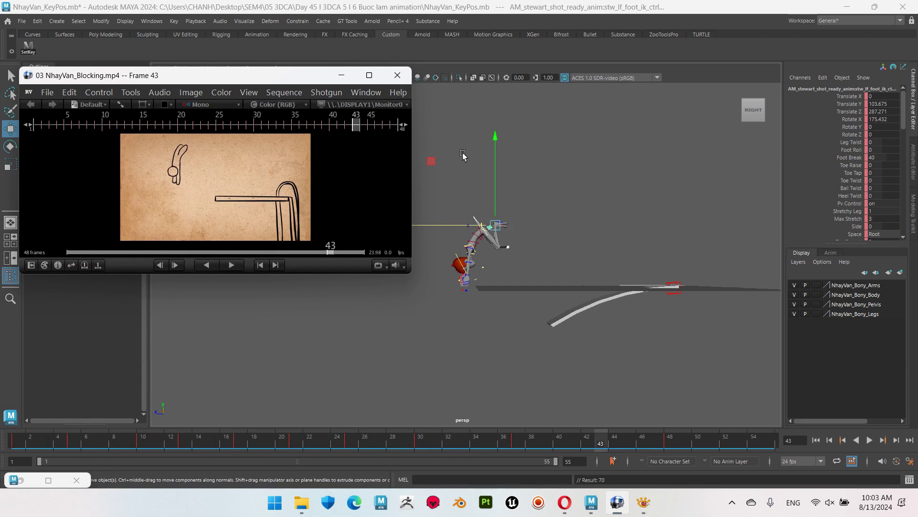
pyautogui.moveTo(272, 85); pyautogui.dragTo(232, 140)
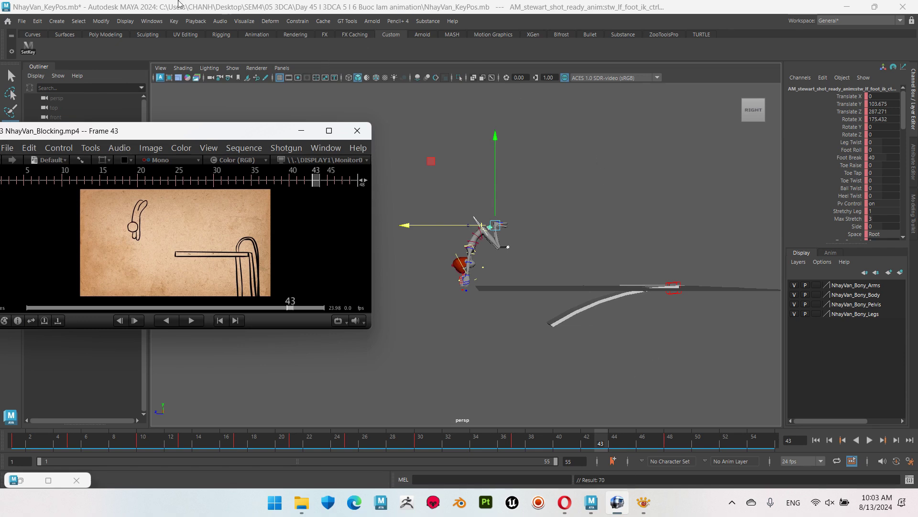
# Step: Play the blocking video to frame 33, then step Maya back from frame 43 to 37
pyautogui.press('space')
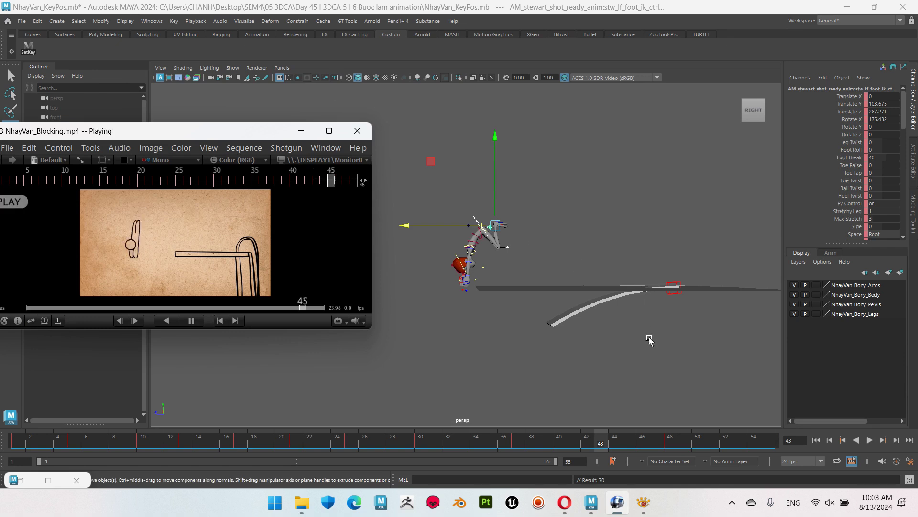
pyautogui.press('space')
pyautogui.press('space')
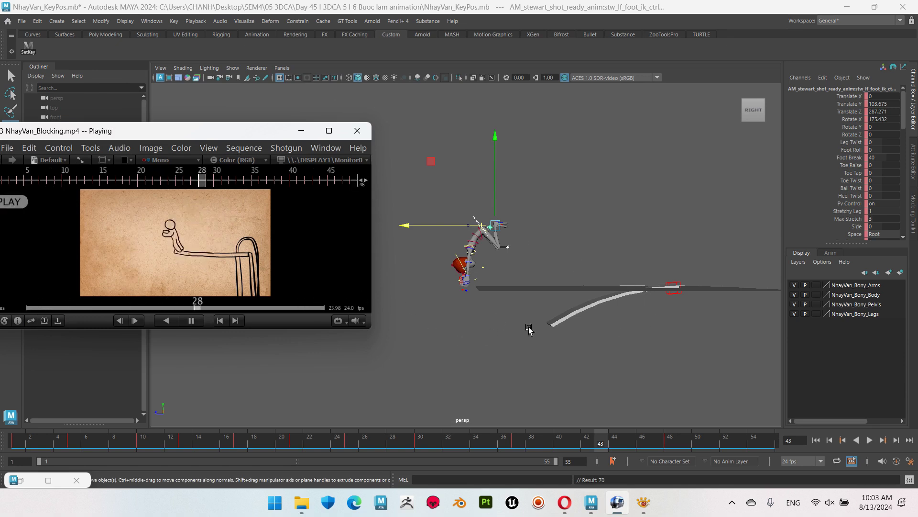
pyautogui.press('space')
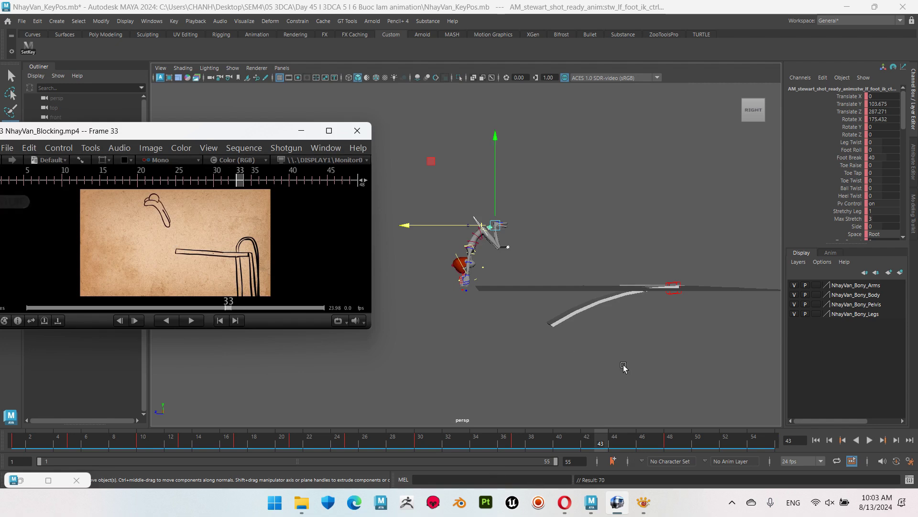
pyautogui.keyDown('alt'); pyautogui.moveTo(621, 369); pyautogui.dragTo(554, 338, button='right'); pyautogui.keyUp('alt')
pyautogui.moveTo(608, 434); pyautogui.dragTo(518, 441)
pyautogui.moveTo(437, 284)
pyautogui.keyDown('alt'); pyautogui.mouseDown(button='right')
pyautogui.moveTo(608, 187)
pyautogui.moveTo(414, 213)
pyautogui.mouseUp(button='right'); pyautogui.keyUp('alt')
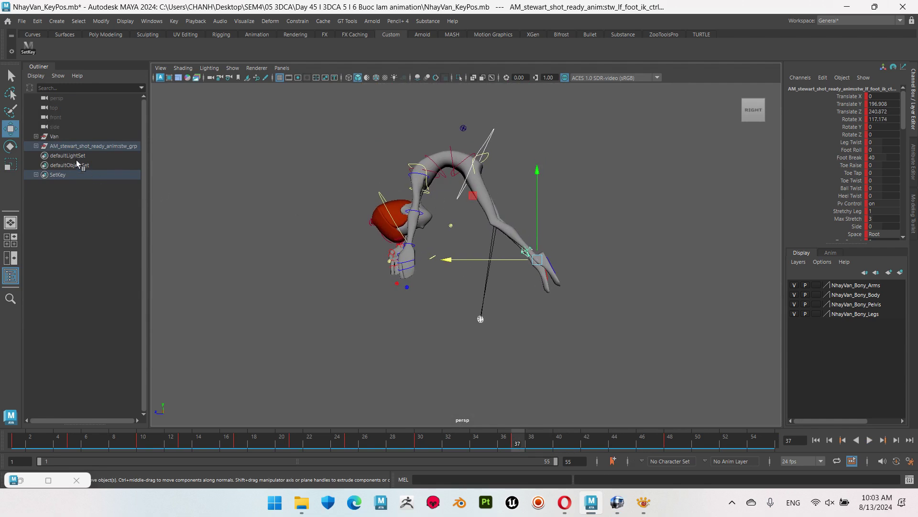
# Step: Duplicate stw_anim_body_geo at frame 37 to freeze that pose
pyautogui.click(35, 146)
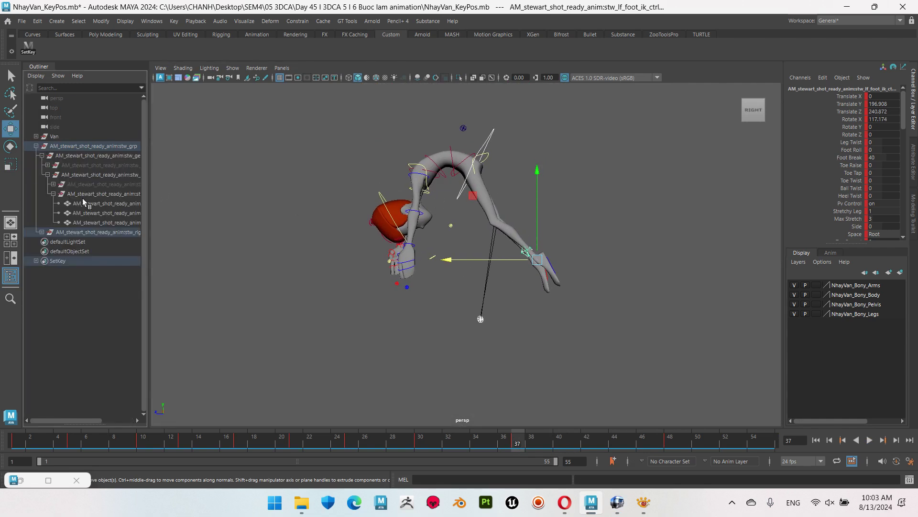
pyautogui.click(93, 233)
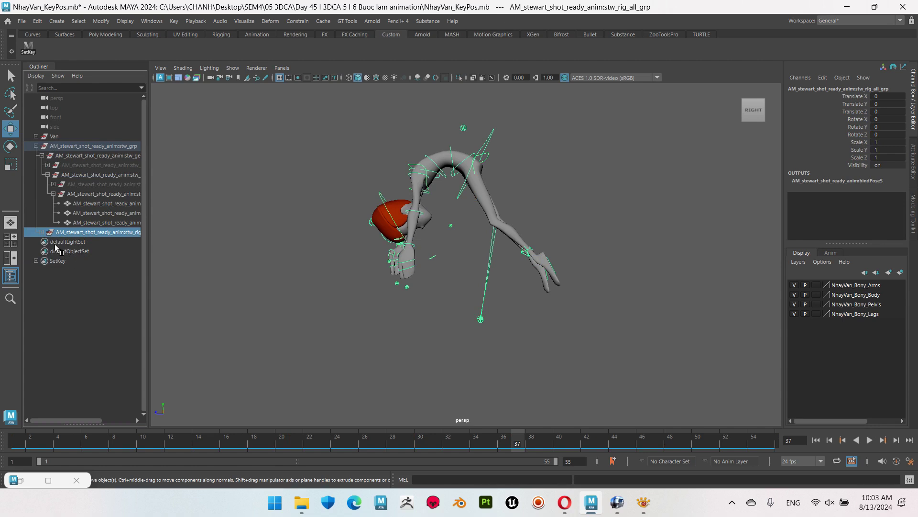
pyautogui.click(88, 195)
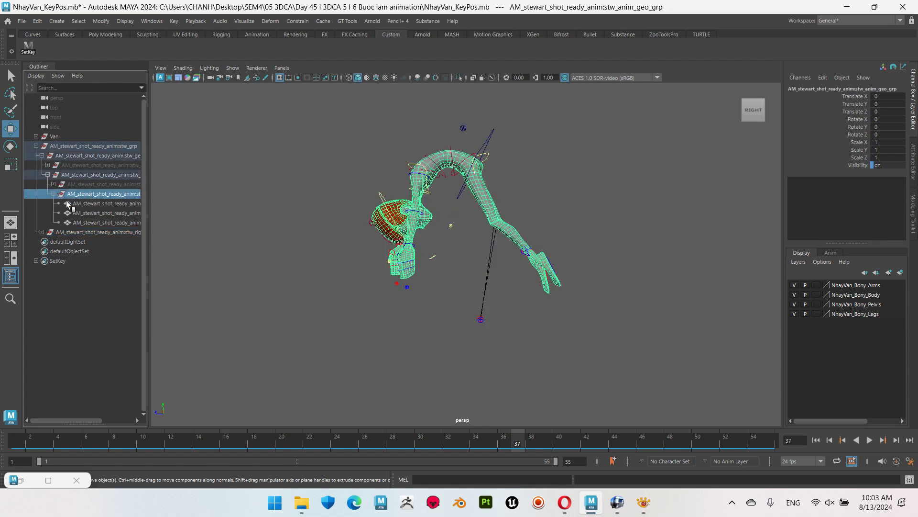
pyautogui.click(109, 204)
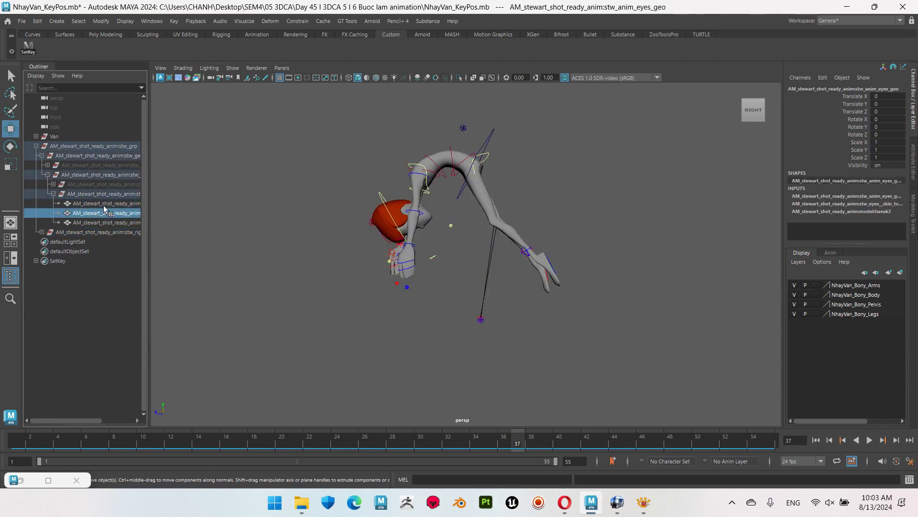
pyautogui.click(104, 206)
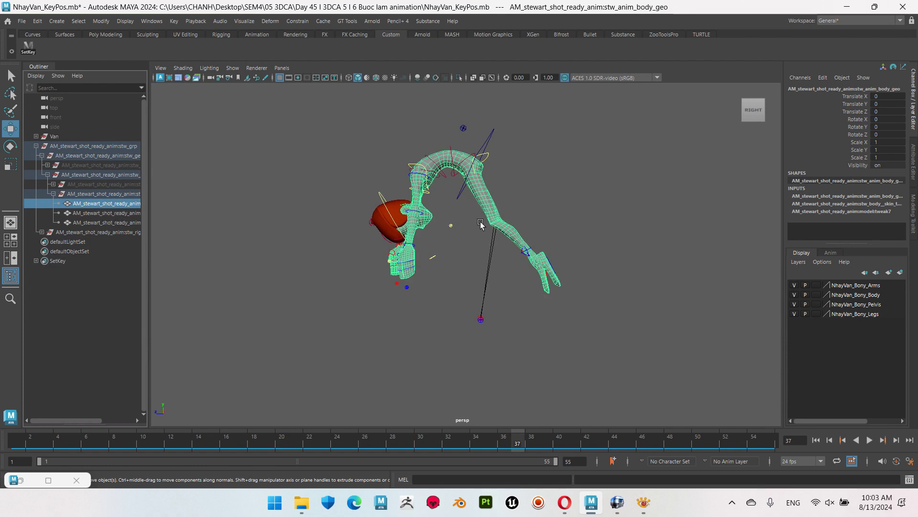
pyautogui.hotkey('ctrl', 'd')
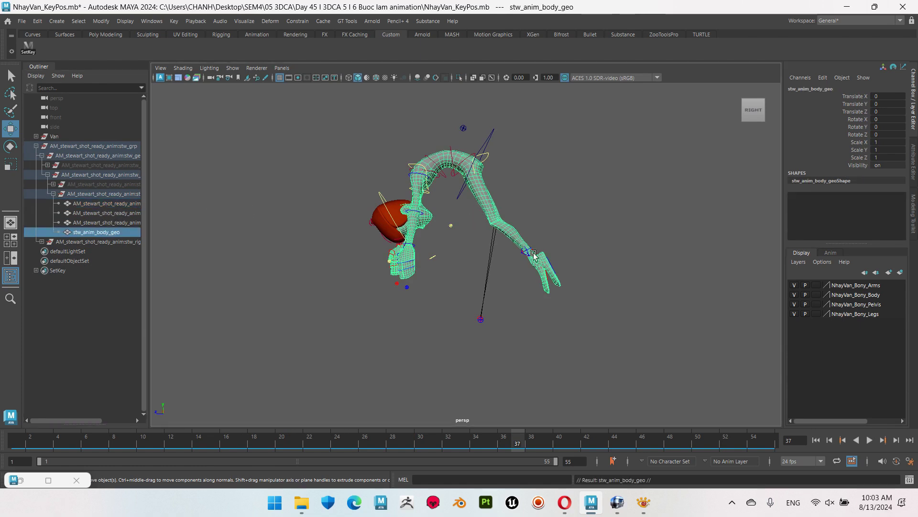
# Step: Duplicate the body mesh again at frame 55, then return to frame 43
pyautogui.moveTo(519, 445); pyautogui.dragTo(600, 446)
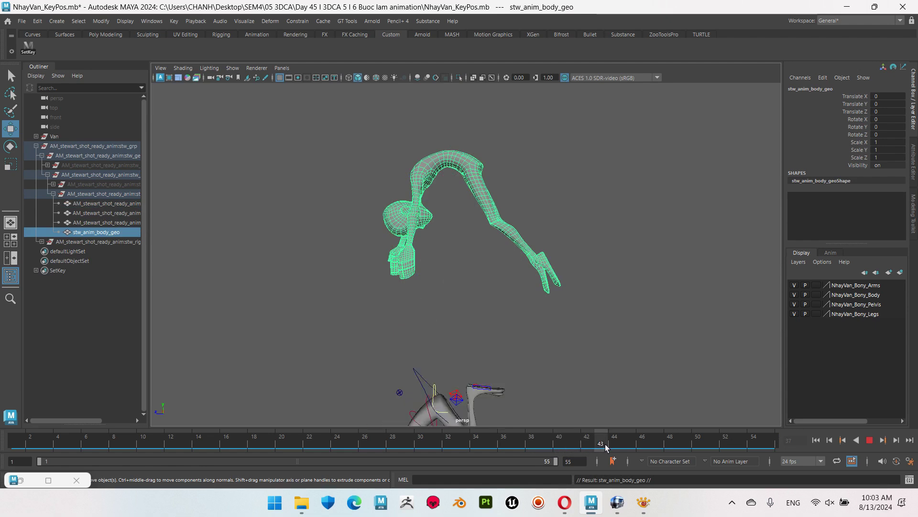
pyautogui.keyDown('alt'); pyautogui.moveTo(632, 373); pyautogui.dragTo(700, 452); pyautogui.keyUp('alt')
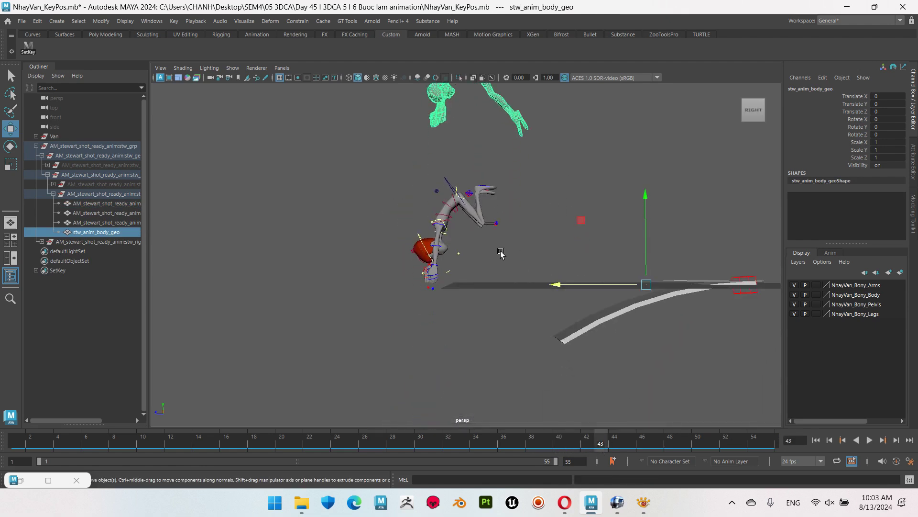
pyautogui.moveTo(602, 442); pyautogui.dragTo(767, 443)
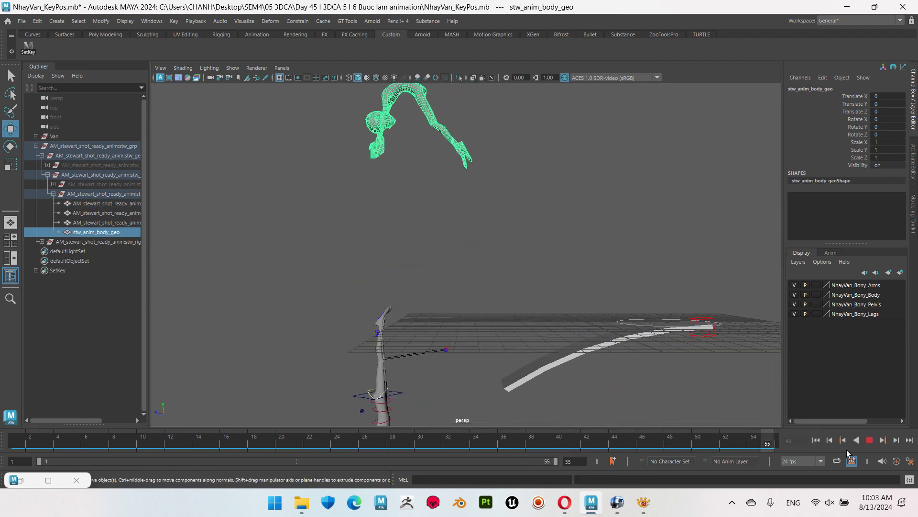
pyautogui.moveTo(416, 363)
pyautogui.keyDown('alt'); pyautogui.mouseDown()
pyautogui.moveTo(436, 344)
pyautogui.moveTo(460, 341)
pyautogui.mouseUp(); pyautogui.keyUp('alt')
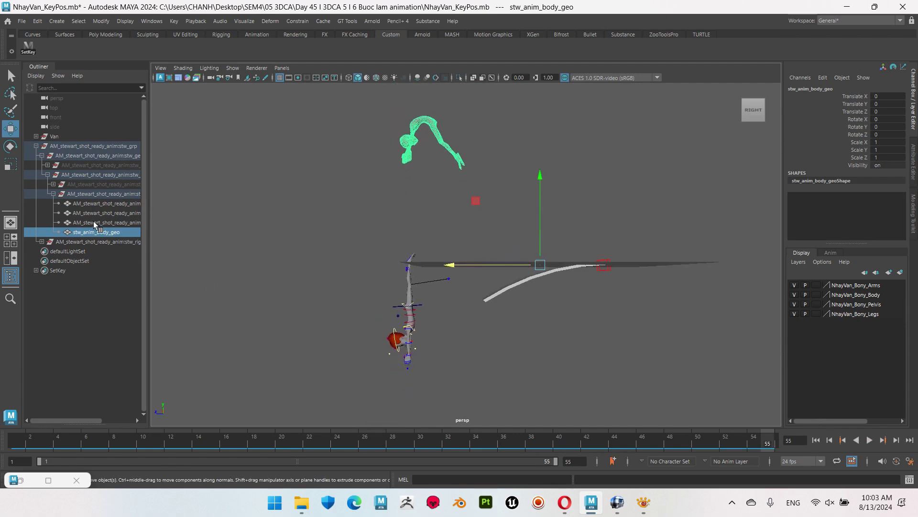
pyautogui.click(430, 327)
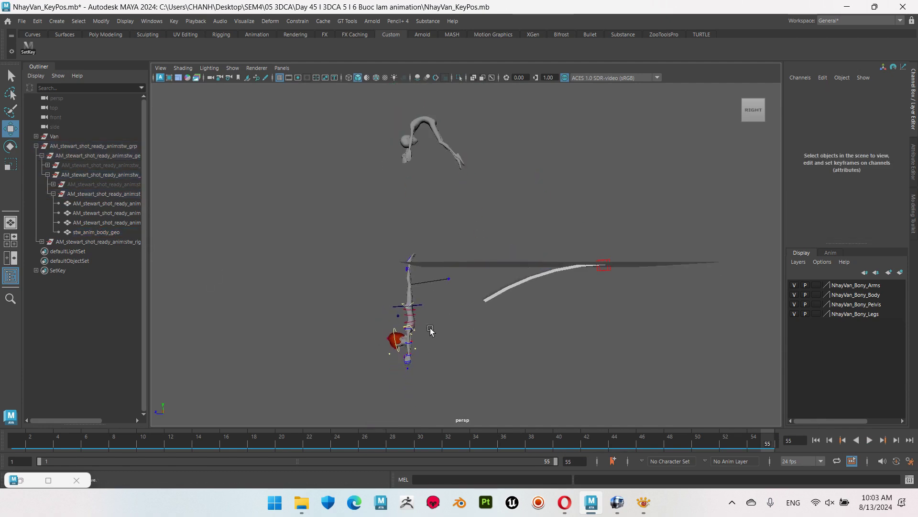
pyautogui.click(95, 232)
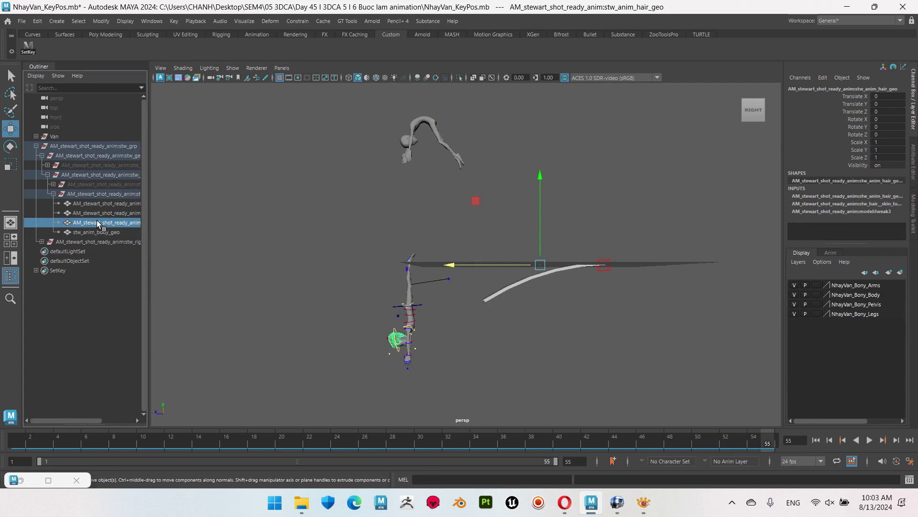
pyautogui.click(111, 217)
pyautogui.press('Up')
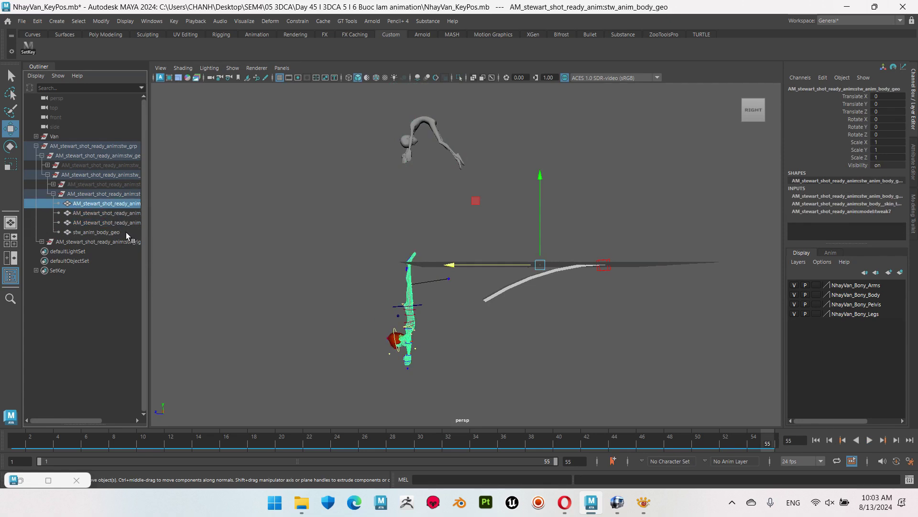
pyautogui.hotkey('ctrl', 'd')
pyautogui.moveTo(766, 443); pyautogui.dragTo(601, 443)
pyautogui.moveTo(382, 328)
pyautogui.keyDown('alt'); pyautogui.mouseDown()
pyautogui.moveTo(507, 316)
pyautogui.moveTo(488, 291)
pyautogui.moveTo(482, 305)
pyautogui.moveTo(492, 167)
pyautogui.mouseUp(); pyautogui.keyUp('alt')
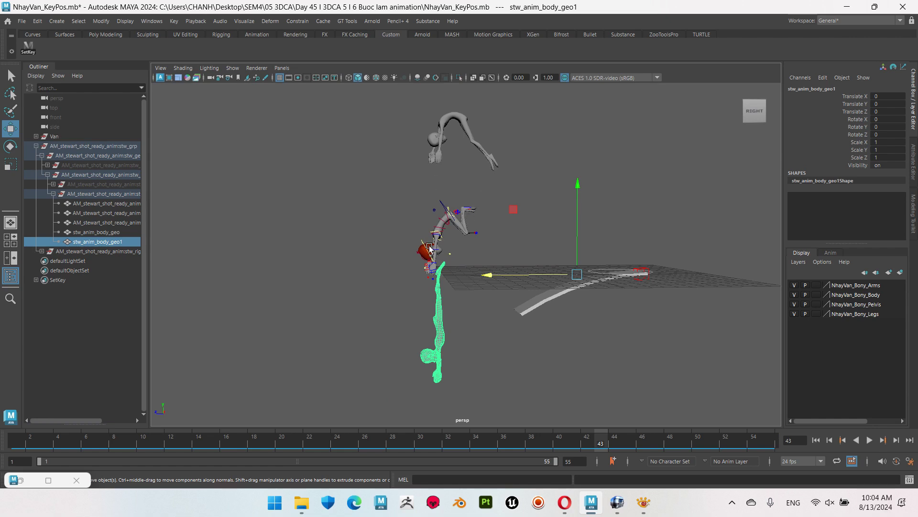
# Step: Place the reference drawing beside the viewport, zoomed to 30%
pyautogui.click(644, 502)
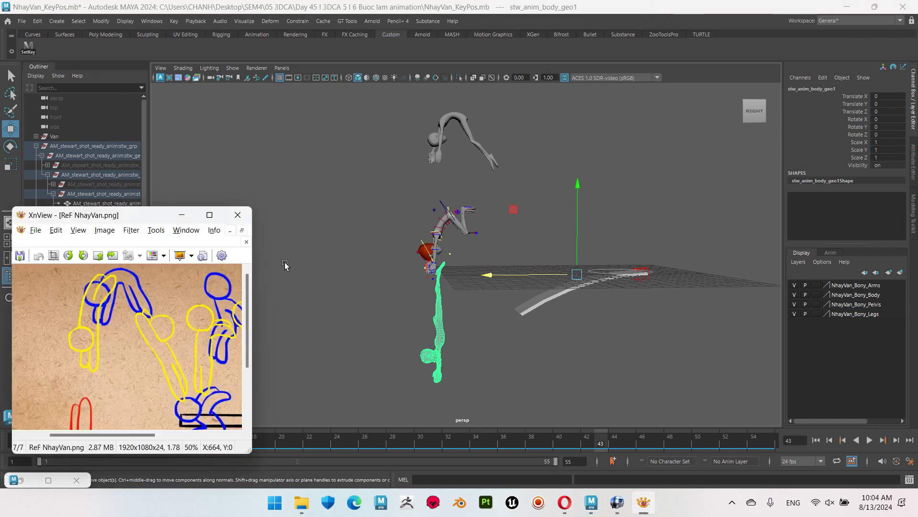
pyautogui.moveTo(150, 220); pyautogui.dragTo(189, 139)
pyautogui.scroll(-2, 137, 242)
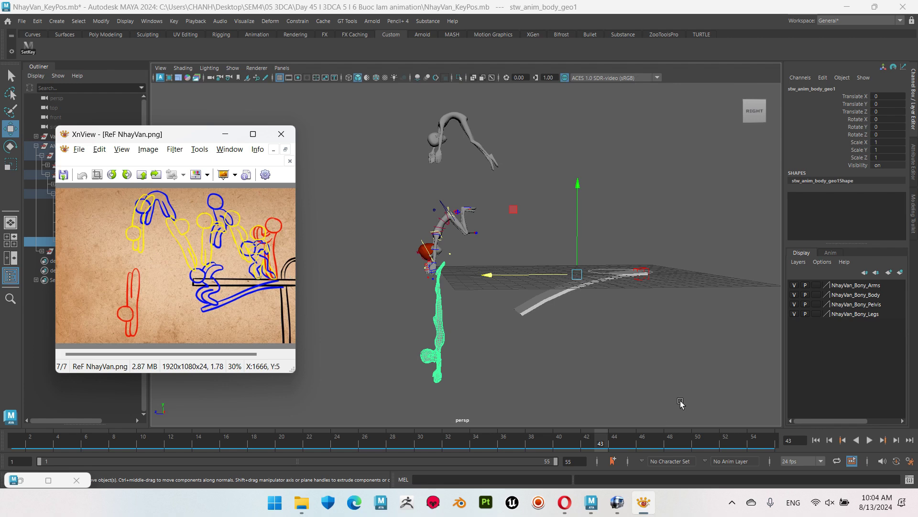
# Step: Go to frame 40 and select the COG control
pyautogui.click(590, 445)
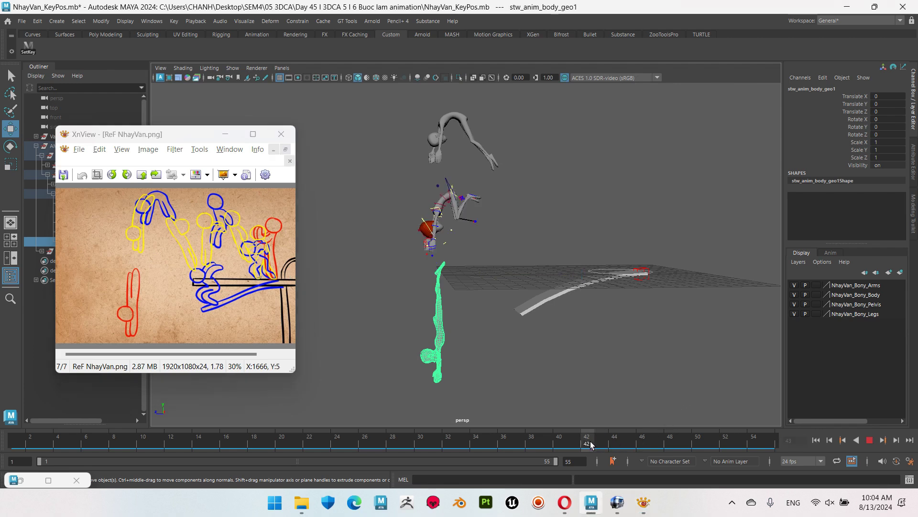
pyautogui.moveTo(581, 445); pyautogui.dragTo(566, 445)
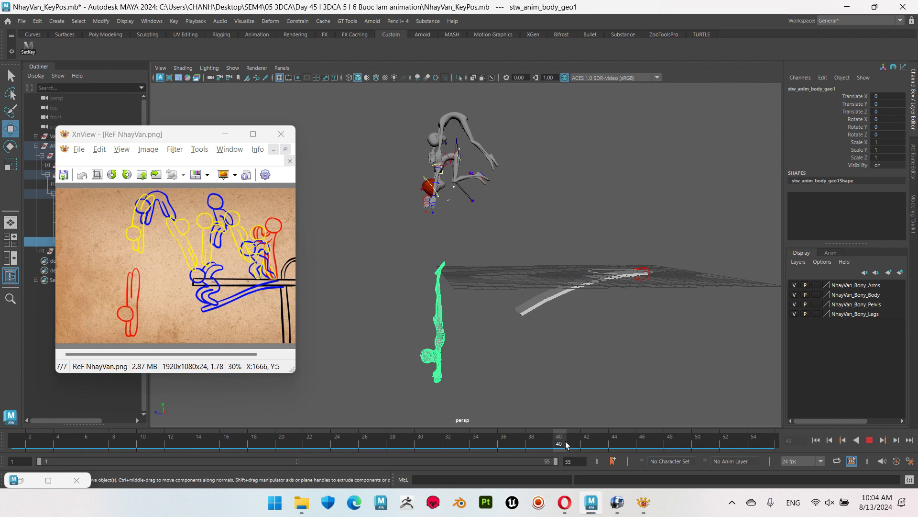
pyautogui.moveTo(554, 445); pyautogui.dragTo(561, 445)
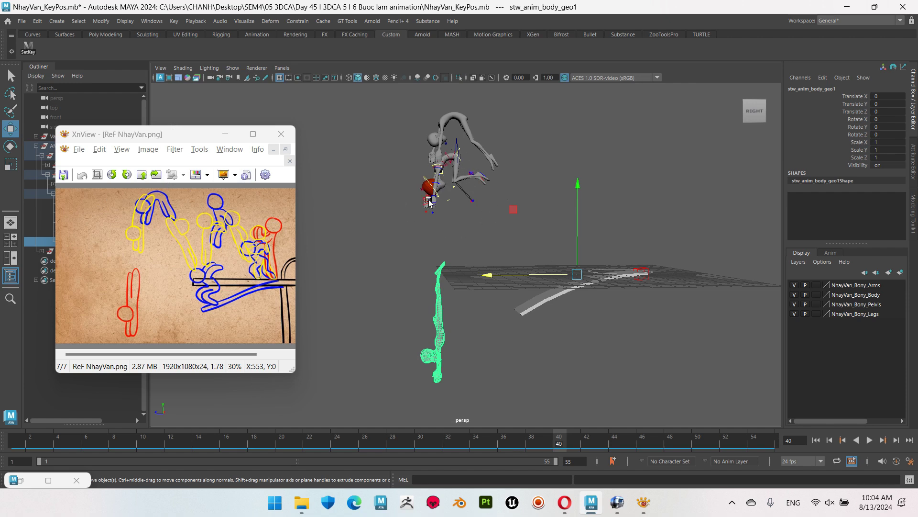
pyautogui.keyDown('alt'); pyautogui.moveTo(456, 206); pyautogui.dragTo(579, 455, button='right'); pyautogui.keyUp('alt')
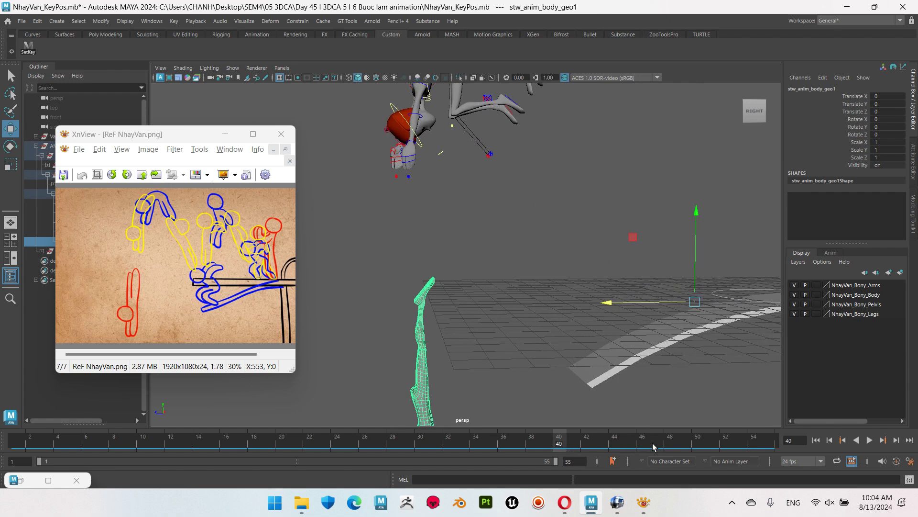
pyautogui.keyDown('alt'); pyautogui.moveTo(597, 373); pyautogui.dragTo(390, 256); pyautogui.keyUp('alt')
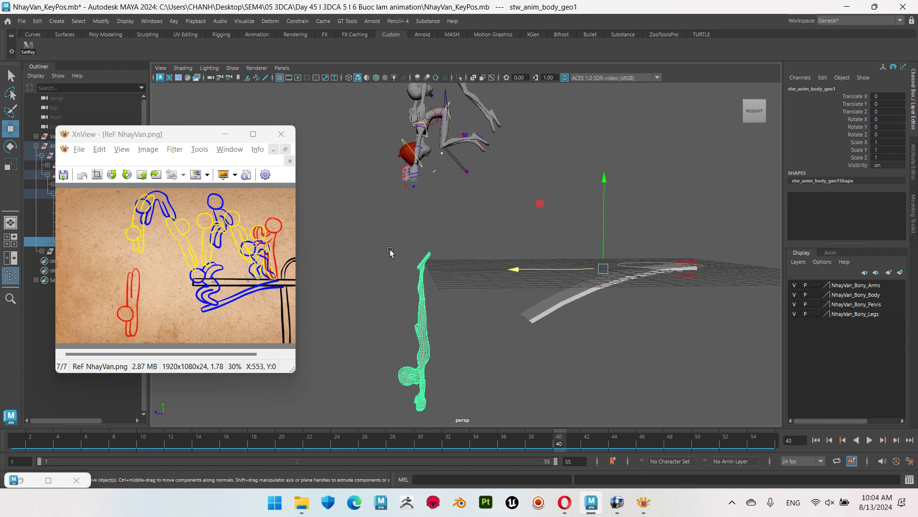
pyautogui.click(423, 127)
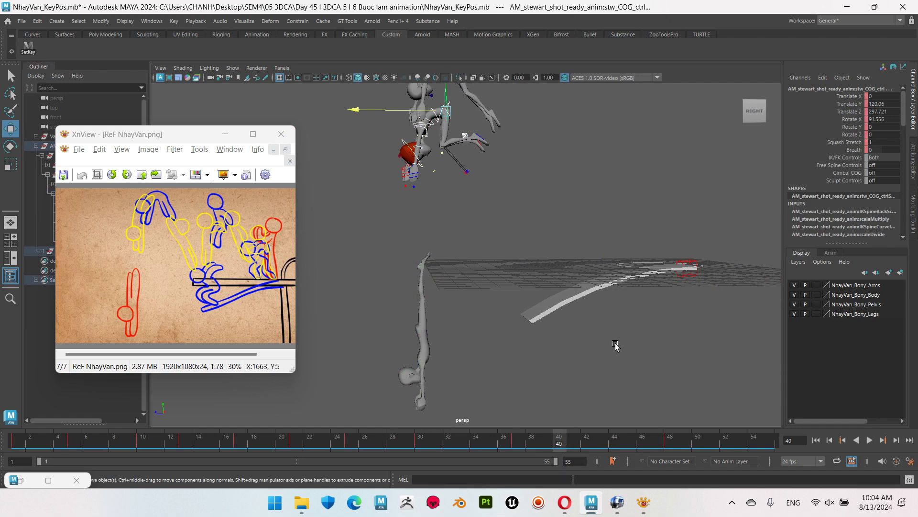
# Step: Key the COG at frame 40 and shift that key to frame 43
pyautogui.press('s')
pyautogui.keyDown('shift'); pyautogui.click(560, 440); pyautogui.keyUp('shift')
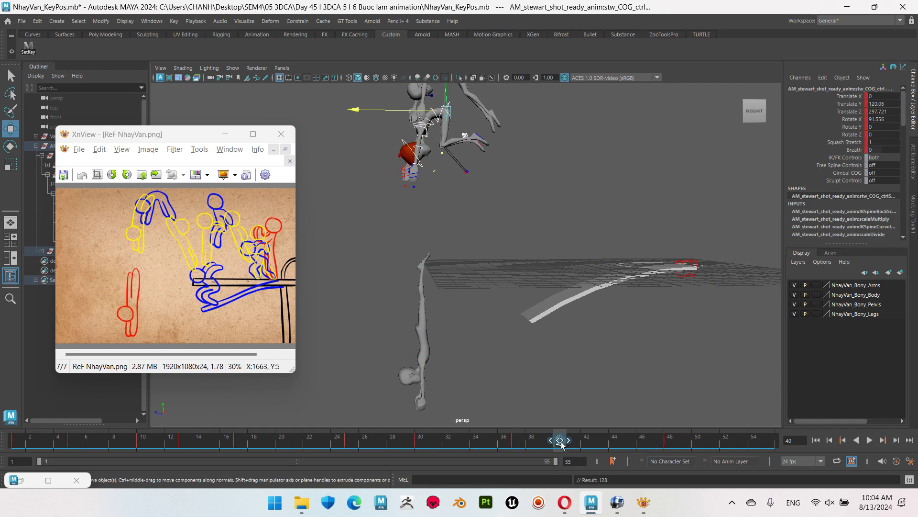
pyautogui.moveTo(561, 440); pyautogui.dragTo(601, 440)
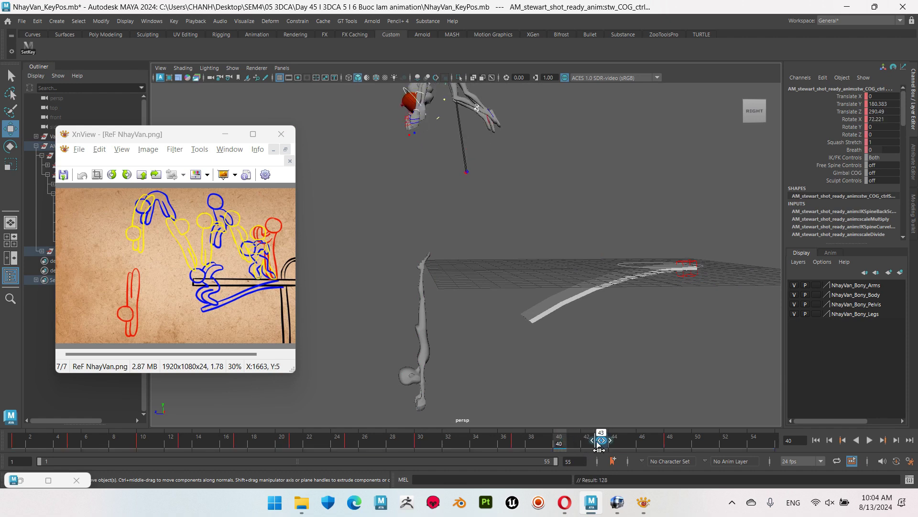
# Step: Scrub frames 37–43 and orbit to check the mid-air arch
pyautogui.click(609, 220)
pyautogui.moveTo(608, 220)
pyautogui.keyDown('alt'); pyautogui.mouseDown()
pyautogui.moveTo(553, 298)
pyautogui.moveTo(558, 442)
pyautogui.moveTo(577, 447)
pyautogui.mouseUp(); pyautogui.keyUp('alt')
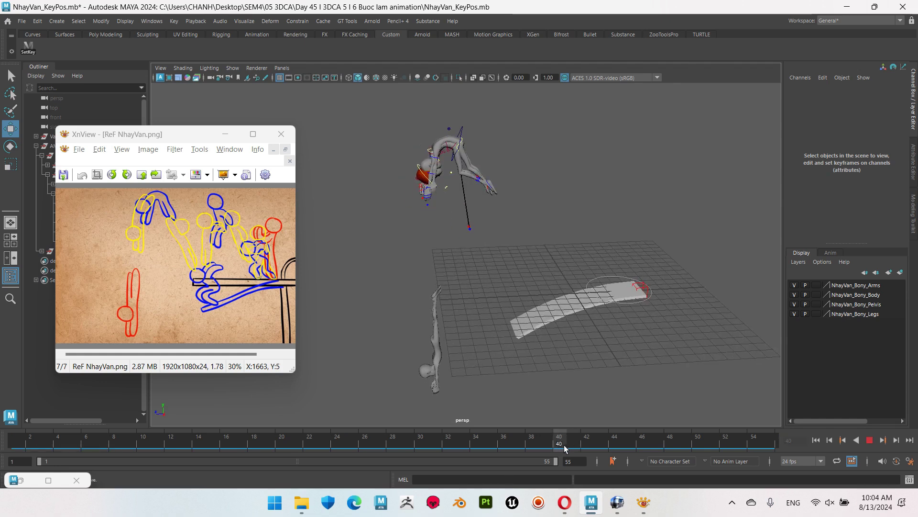
pyautogui.moveTo(574, 449)
pyautogui.mouseDown()
pyautogui.moveTo(524, 449)
pyautogui.moveTo(598, 447)
pyautogui.moveTo(599, 439)
pyautogui.mouseUp()
pyautogui.keyDown('alt'); pyautogui.moveTo(605, 383); pyautogui.dragTo(447, 161); pyautogui.keyUp('alt')
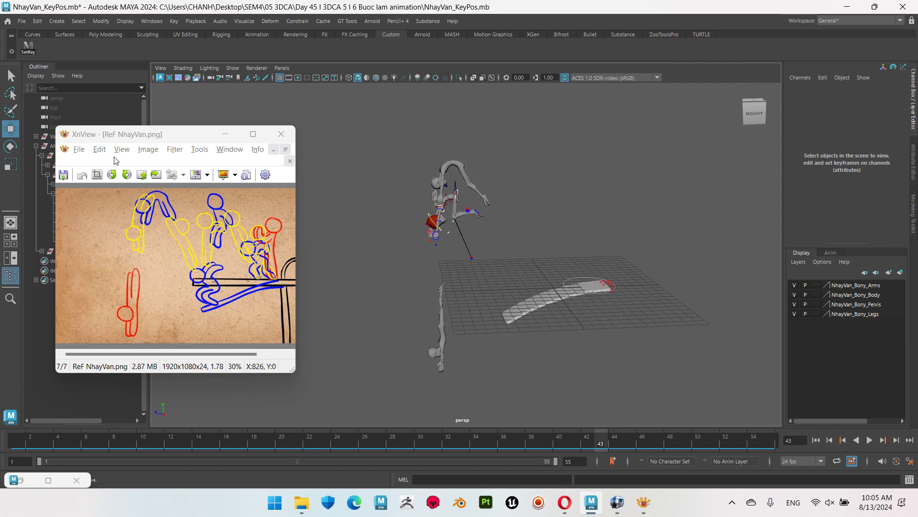
pyautogui.moveTo(115, 134); pyautogui.dragTo(206, 127)
# Step: Delete the duplicate meshes stw_anim_body_geo and stw_anim_body_geo1
pyautogui.click(103, 231)
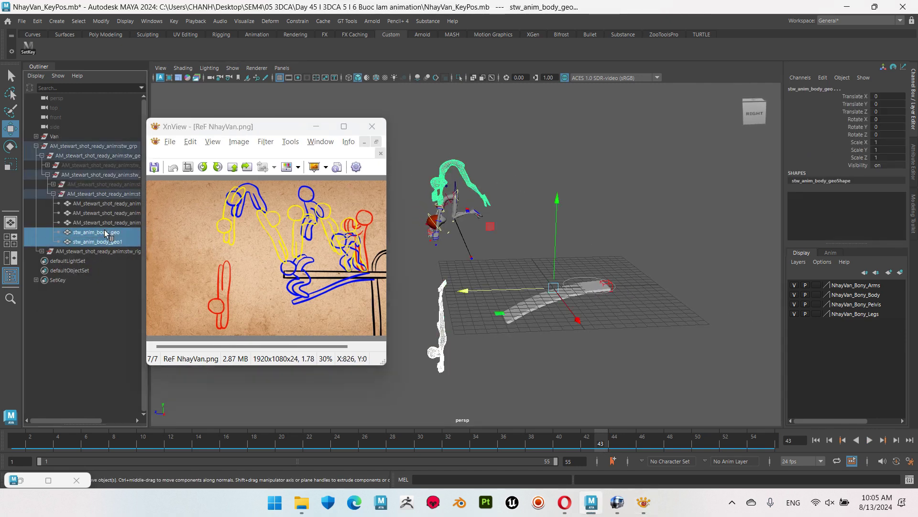
pyautogui.press('Delete')
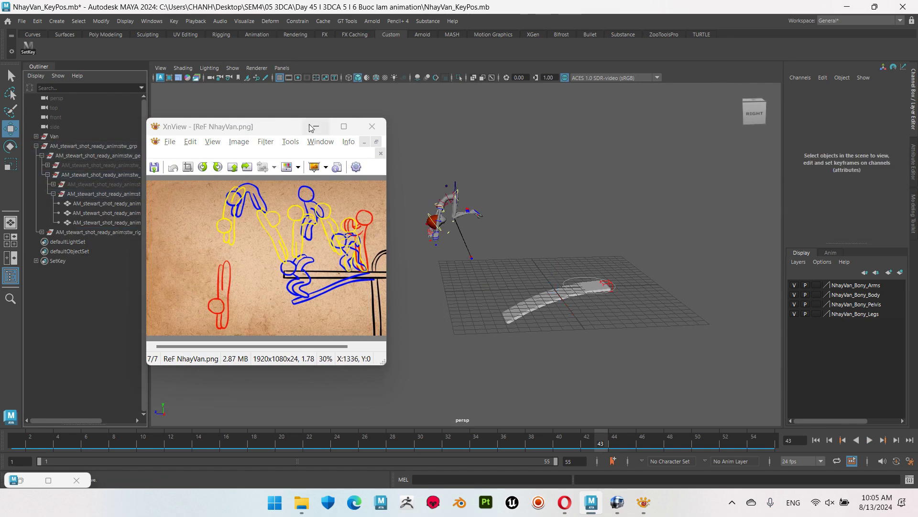
pyautogui.moveTo(311, 127); pyautogui.dragTo(212, 113)
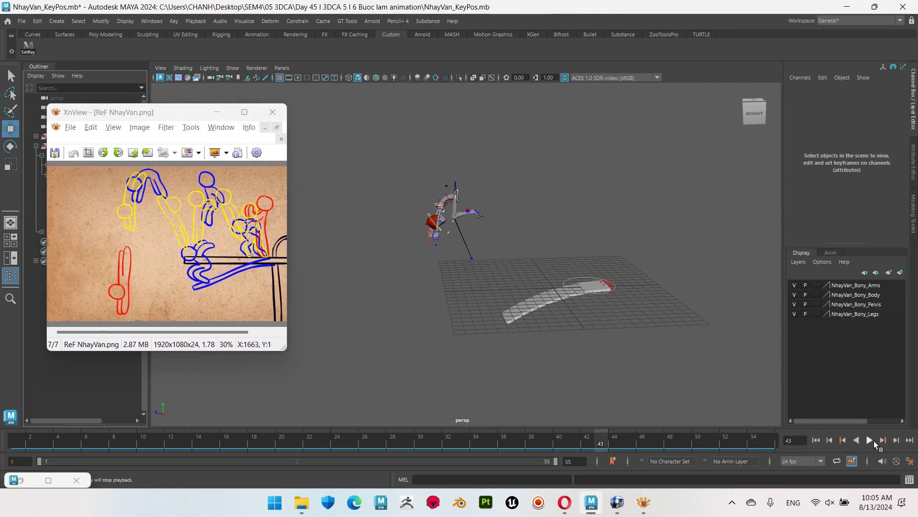
# Step: Play the jump through, stop, and review the pose around frame 41
pyautogui.click(869, 441)
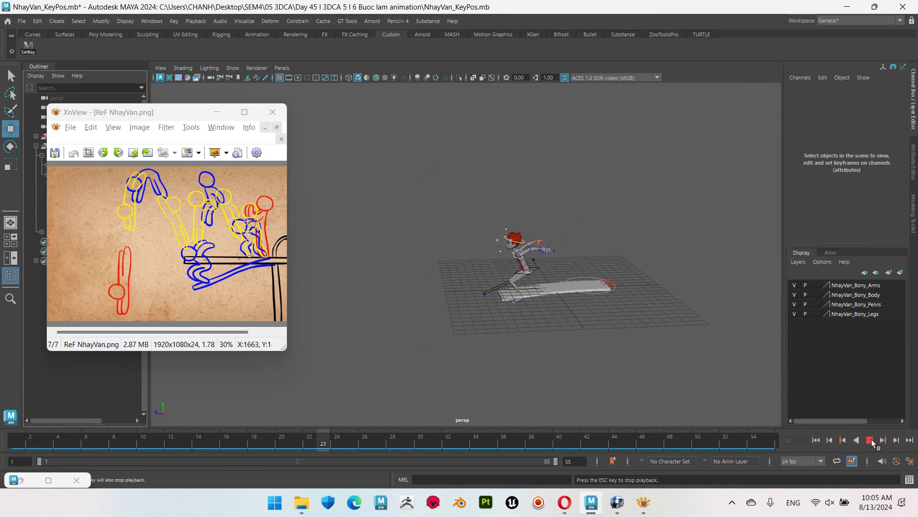
pyautogui.click(892, 442)
pyautogui.moveTo(566, 445); pyautogui.dragTo(602, 450)
# Step: Move the reference window off the Outliner and duplicate the hair geometry
pyautogui.scroll(3, 425, 236)
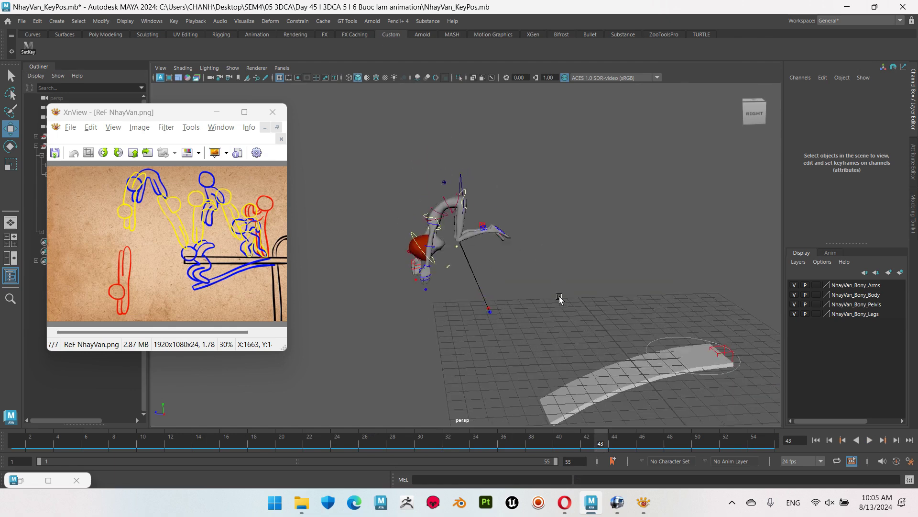
pyautogui.scroll(3, 558, 297)
pyautogui.scroll(2, 488, 299)
pyautogui.scroll(1, 488, 299)
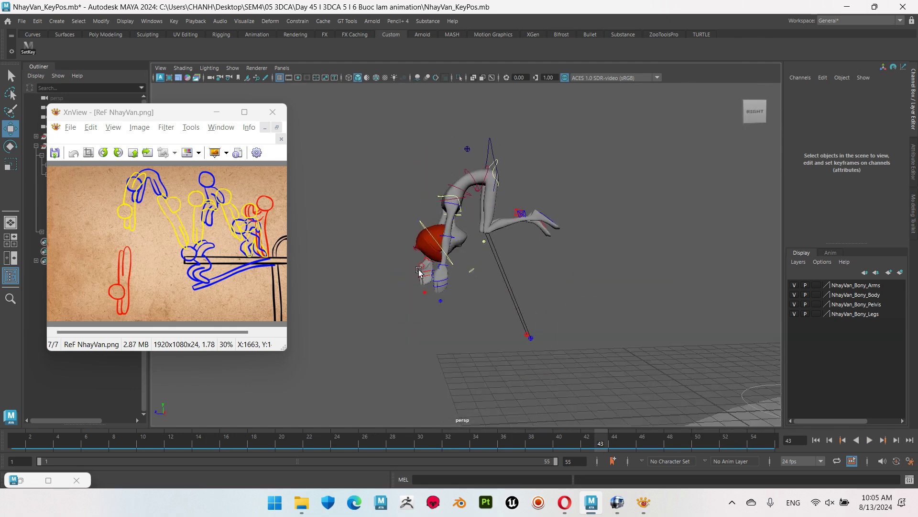
pyautogui.scroll(2, 440, 277)
pyautogui.scroll(2, 394, 254)
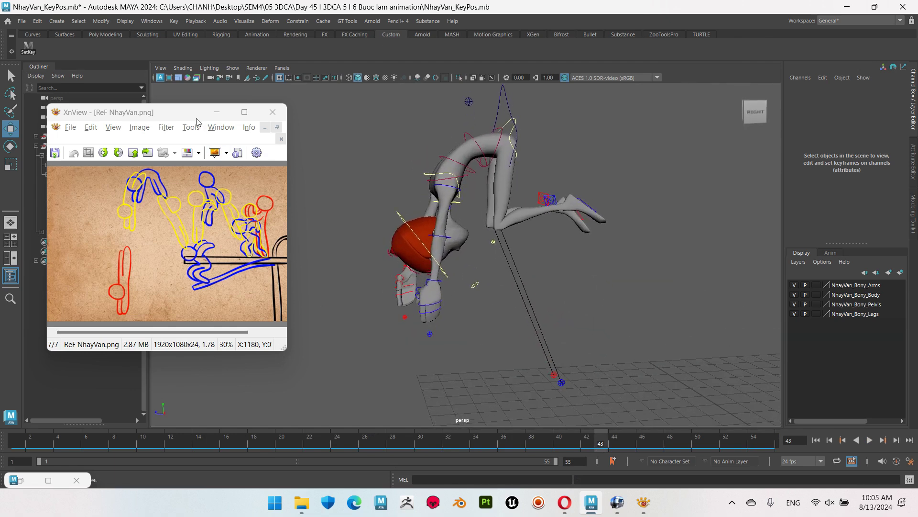
pyautogui.moveTo(196, 121); pyautogui.dragTo(280, 216)
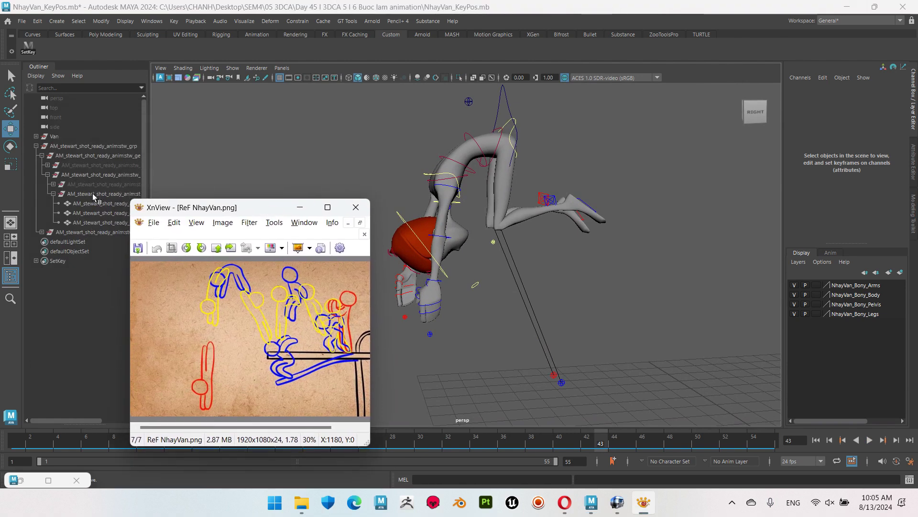
pyautogui.click(94, 221)
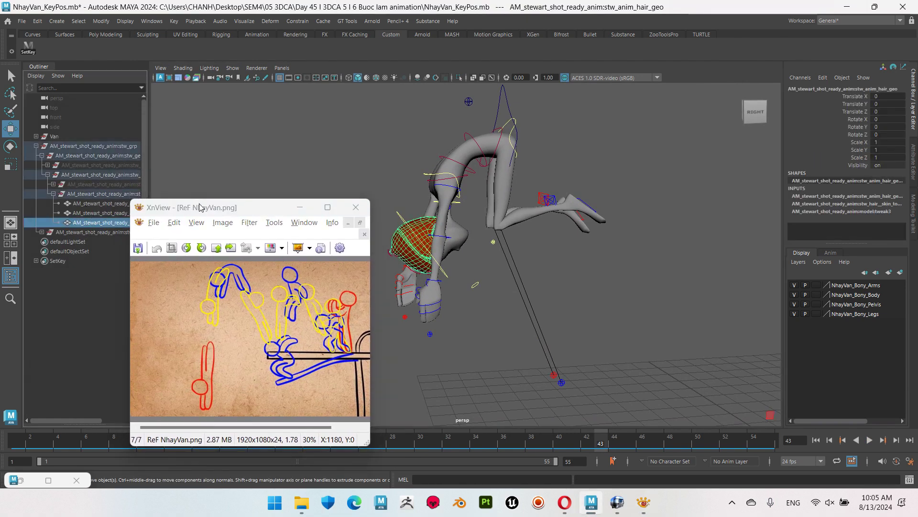
pyautogui.hotkey('ctrl', 'd')
# Step: Slide the COG to Translate Z 326.165, pitch it to Rotate X 133.463, and raise it slightly
pyautogui.keyDown('alt'); pyautogui.moveTo(626, 170); pyautogui.dragTo(515, 135); pyautogui.keyUp('alt')
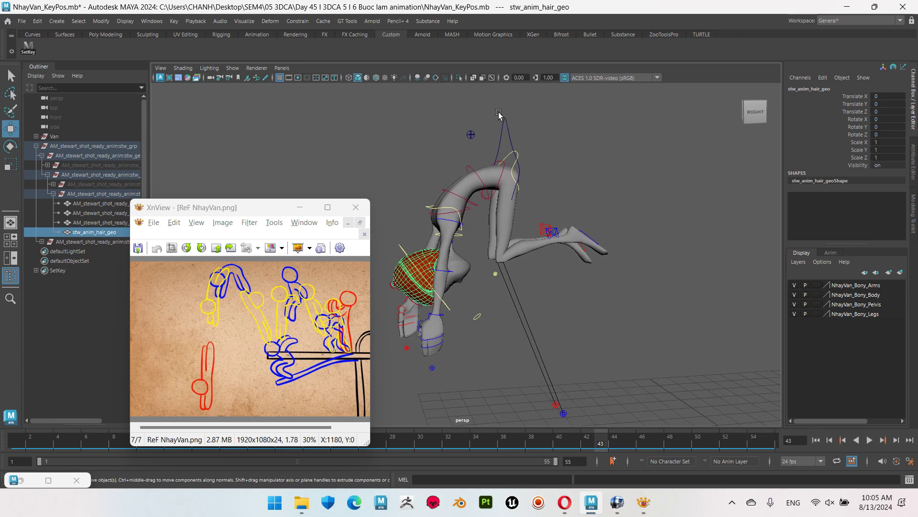
pyautogui.click(498, 113)
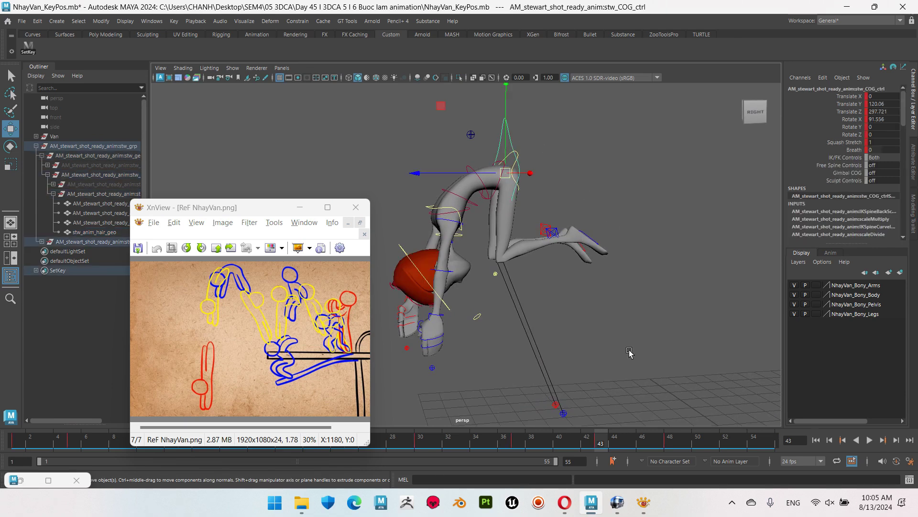
pyautogui.keyDown('alt'); pyautogui.moveTo(629, 352); pyautogui.dragTo(515, 232, button='right'); pyautogui.keyUp('alt')
pyautogui.moveTo(450, 206); pyautogui.dragTo(419, 206)
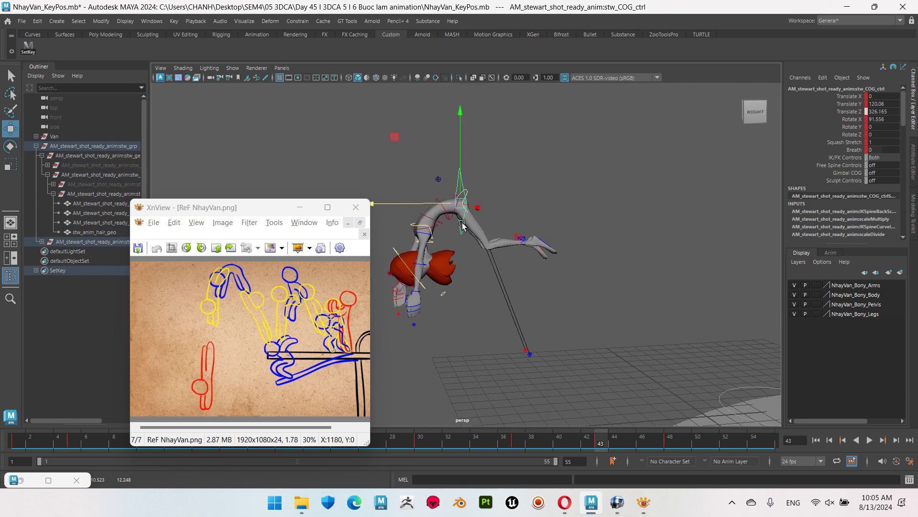
pyautogui.press('e')
pyautogui.moveTo(419, 125); pyautogui.dragTo(387, 177)
pyautogui.press('w')
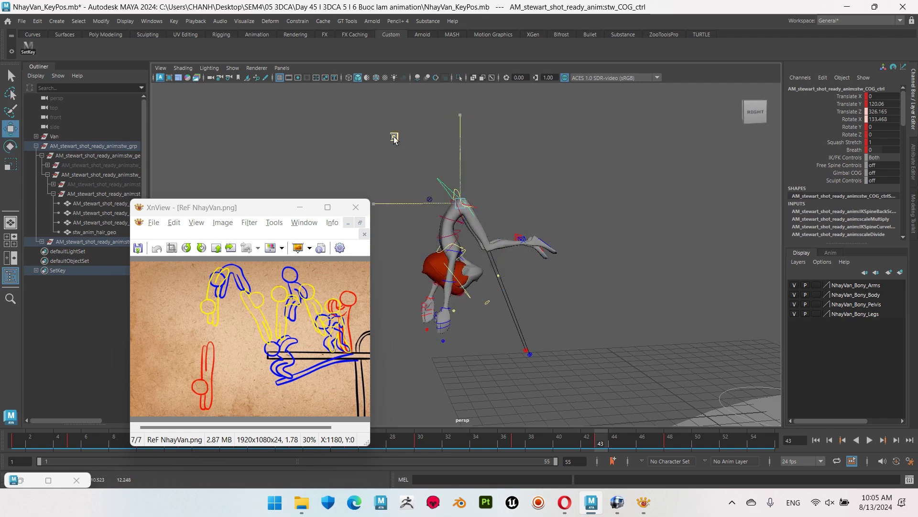
pyautogui.moveTo(394, 137); pyautogui.dragTo(387, 132, button='middle')
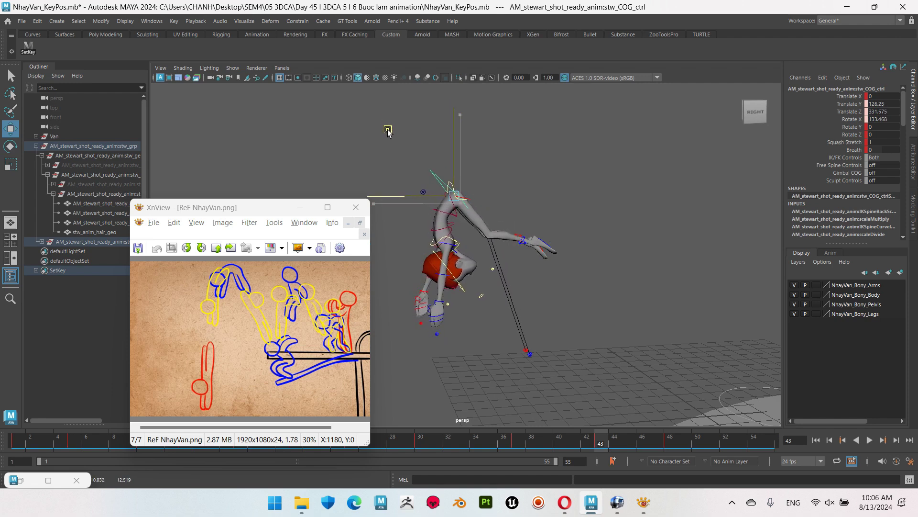
# Step: Rotate spine_fk_lower_ctrl in X to slightly reduce the lower spine bend
pyautogui.scroll(5, 398, 229)
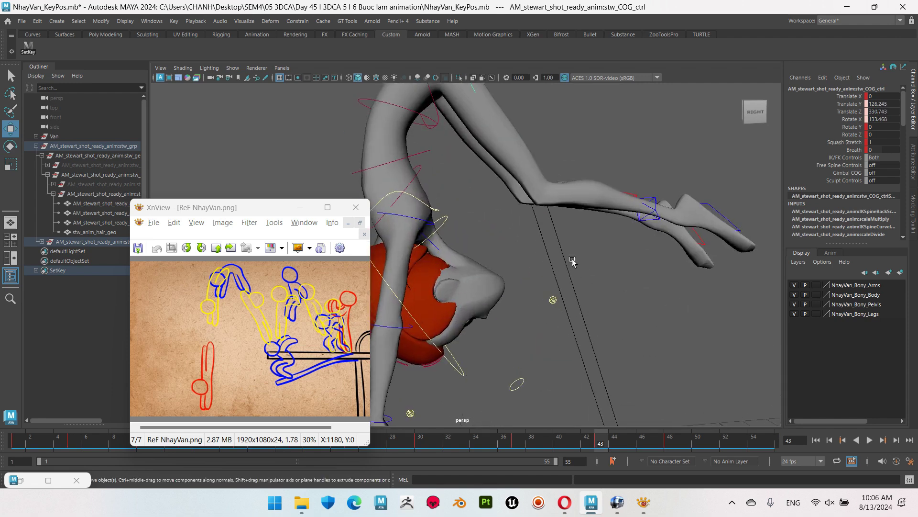
pyautogui.scroll(3, 671, 301)
pyautogui.click(545, 209)
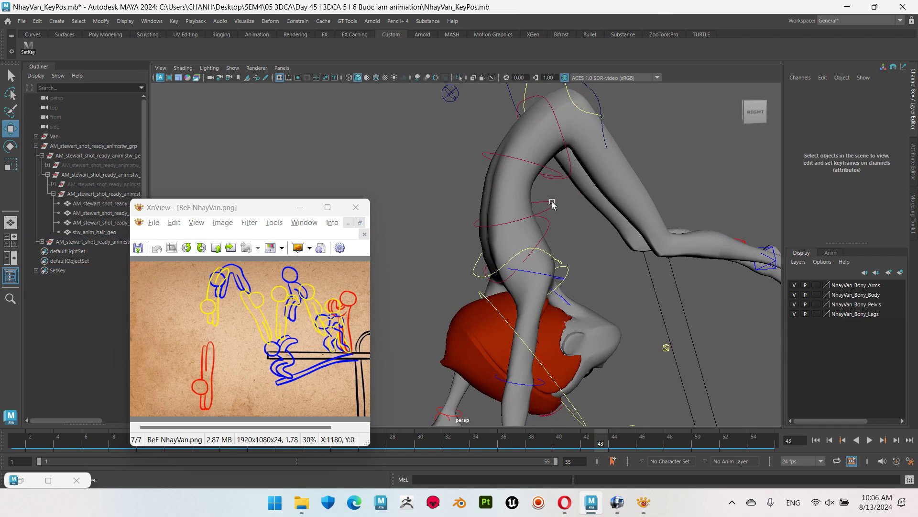
pyautogui.click(552, 205)
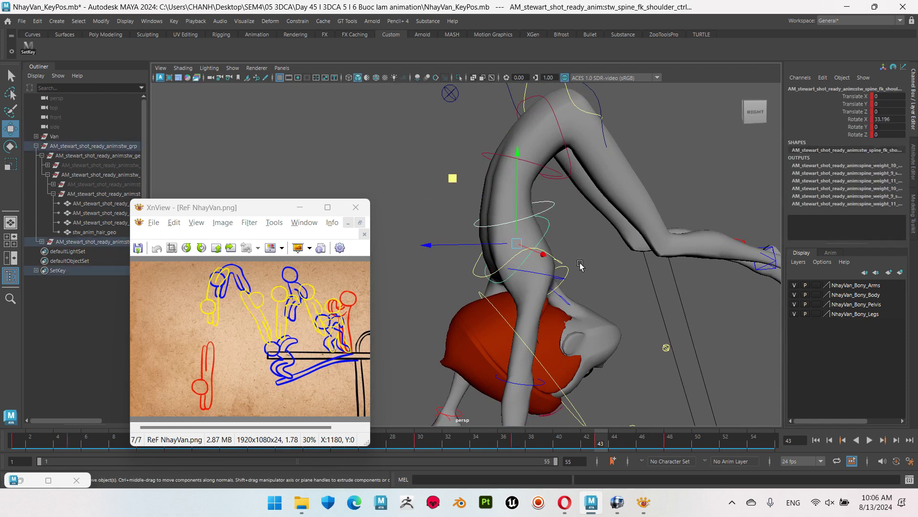
pyautogui.click(551, 171)
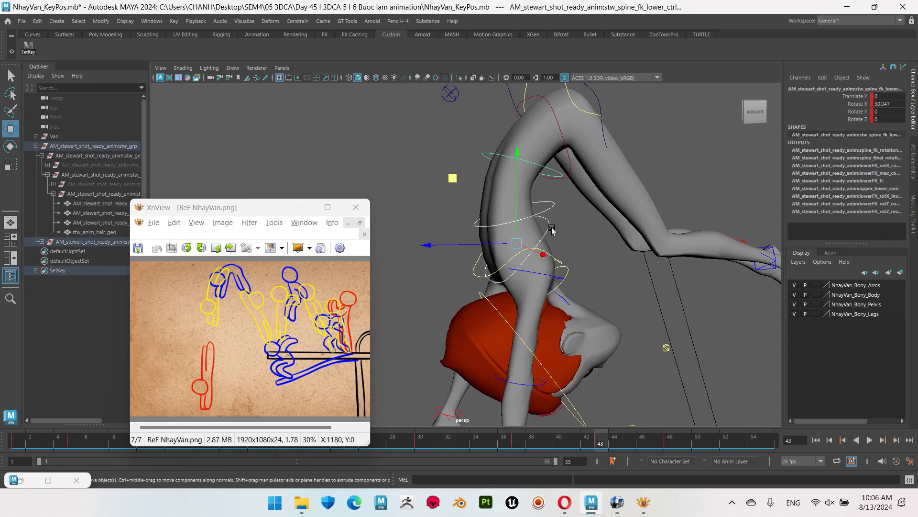
pyautogui.press('e')
pyautogui.moveTo(460, 206); pyautogui.dragTo(438, 204)
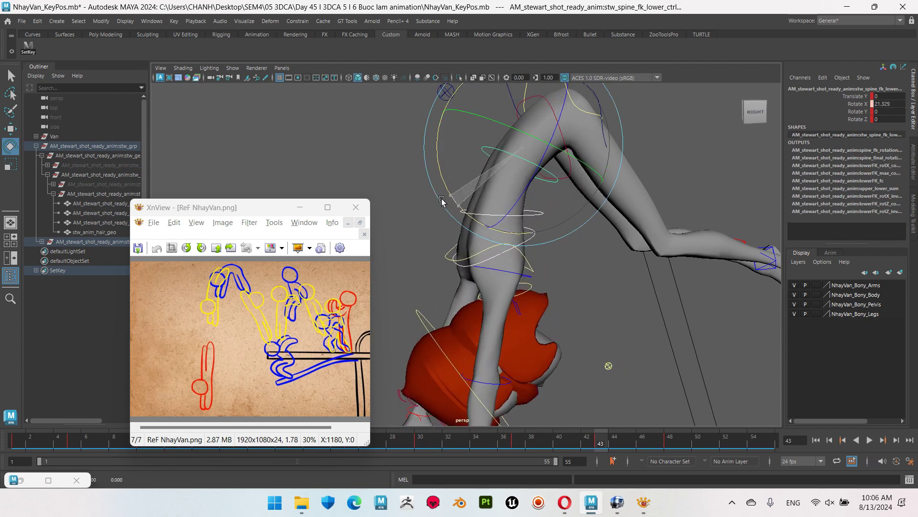
# Step: Pitch the COG further forward and raise it to Translate Y 134.085
pyautogui.scroll(-5, 630, 202)
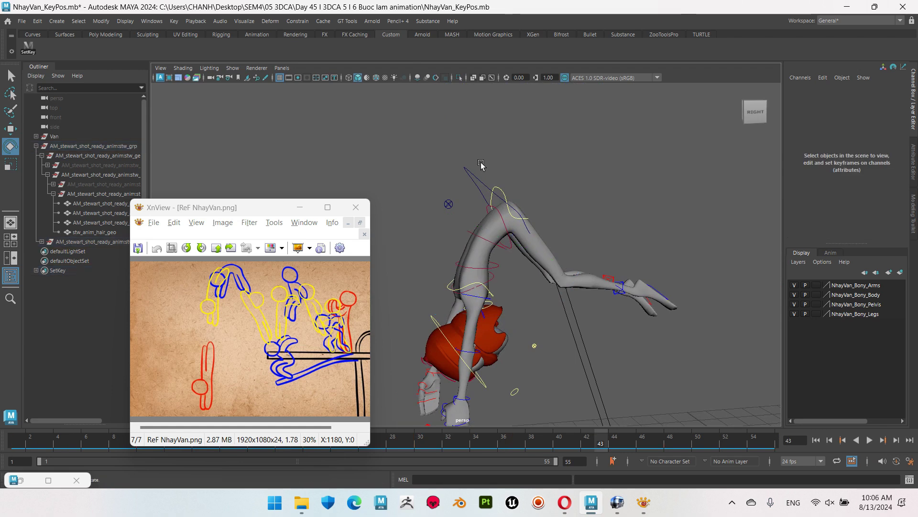
pyautogui.click(509, 191)
pyautogui.moveTo(497, 125); pyautogui.dragTo(496, 132)
pyautogui.press('w')
pyautogui.moveTo(505, 210)
pyautogui.mouseDown()
pyautogui.moveTo(477, 193)
pyautogui.moveTo(452, 197)
pyautogui.moveTo(546, 300)
pyautogui.moveTo(584, 279)
pyautogui.mouseUp()
# Step: Raise lf_foot_ik_ctrl high, settling at Translate Y 259.792, Z 268.641
pyautogui.click(585, 283)
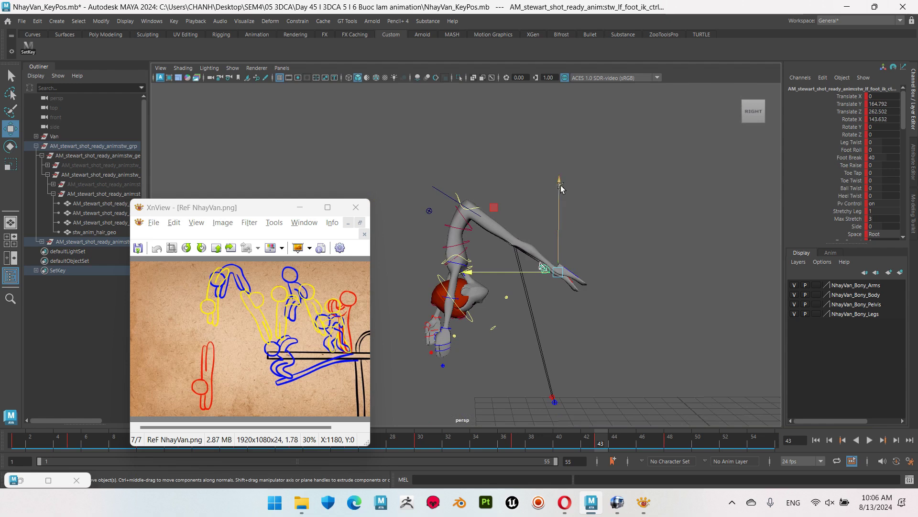
pyautogui.moveTo(560, 187); pyautogui.dragTo(544, 77)
pyautogui.moveTo(481, 152); pyautogui.dragTo(427, 142)
pyautogui.moveTo(492, 137); pyautogui.dragTo(478, 149)
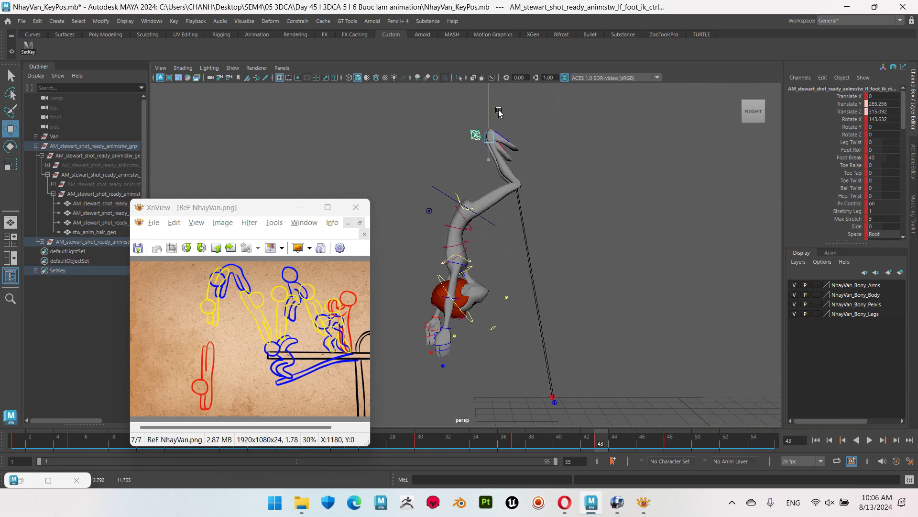
pyautogui.moveTo(440, 126); pyautogui.dragTo(480, 118)
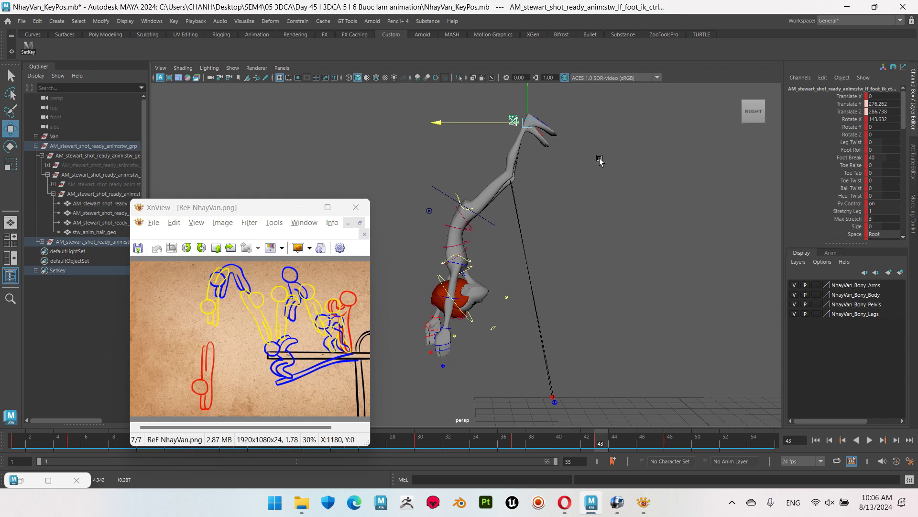
pyautogui.keyDown('alt'); pyautogui.moveTo(553, 172); pyautogui.dragTo(487, 283, button='middle'); pyautogui.keyUp('alt')
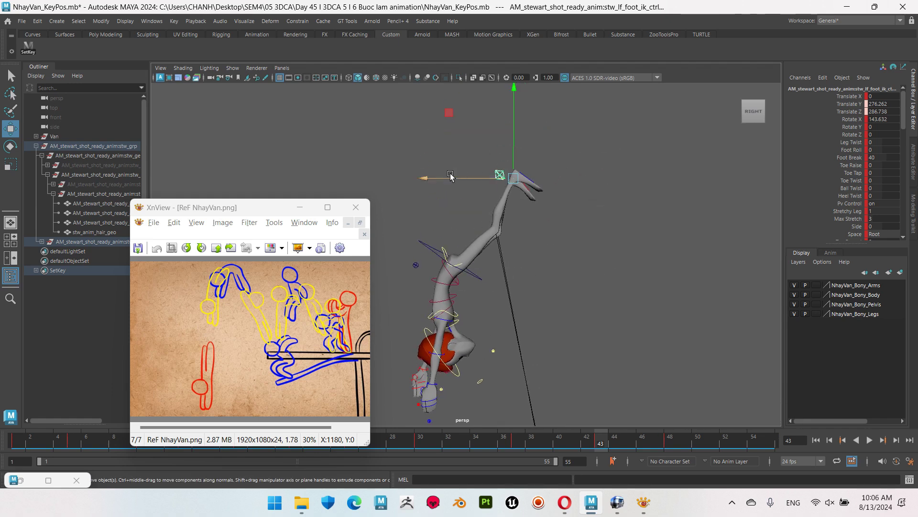
pyautogui.moveTo(450, 176); pyautogui.dragTo(466, 176)
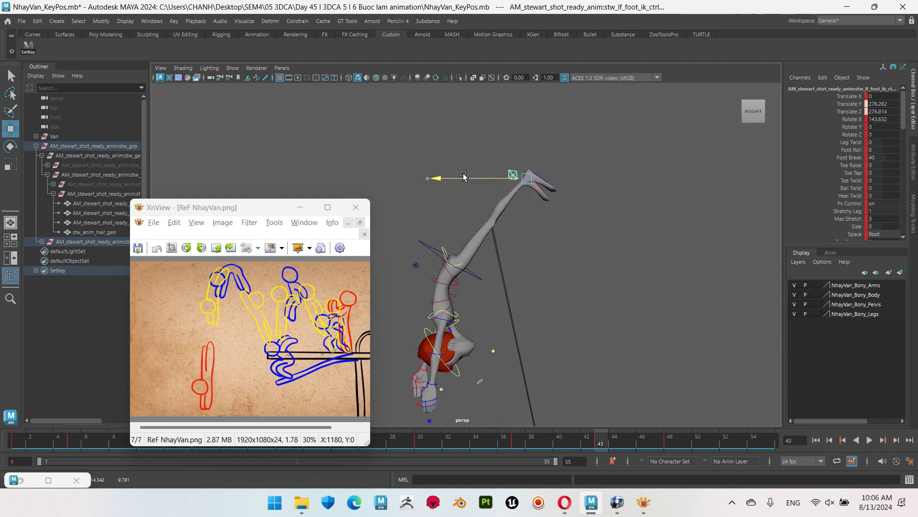
pyautogui.moveTo(534, 136); pyautogui.dragTo(534, 151)
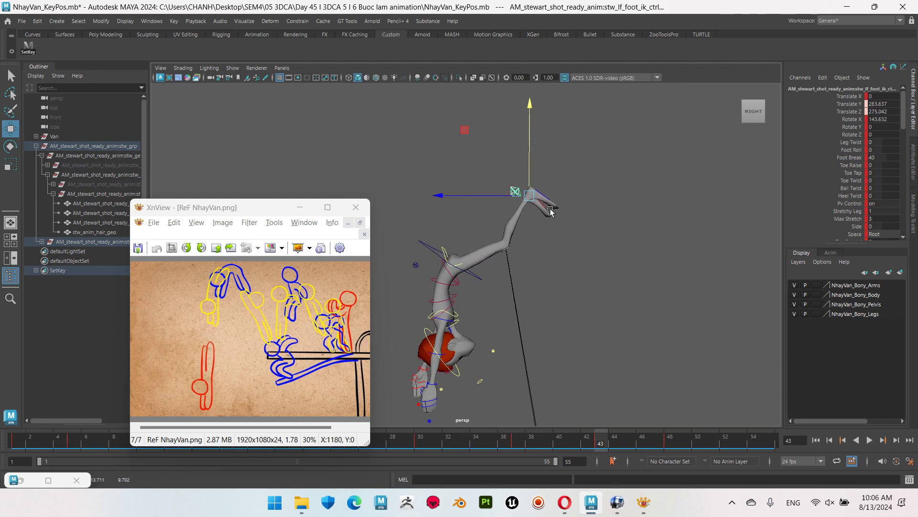
pyautogui.moveTo(481, 195); pyautogui.dragTo(490, 197)
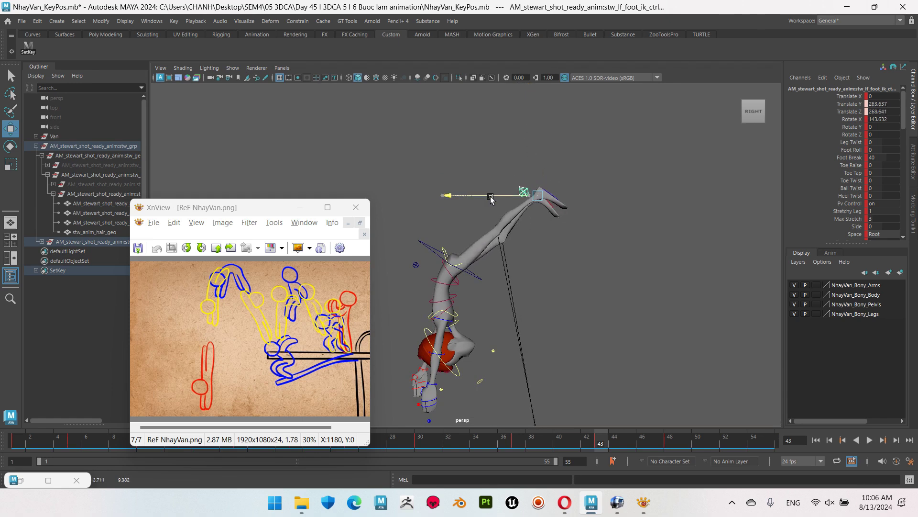
pyautogui.moveTo(539, 150); pyautogui.dragTo(539, 154)
# Step: Rotate the COG further forward to Rotate X 153.999, nearly upside down
pyautogui.scroll(-3, 479, 239)
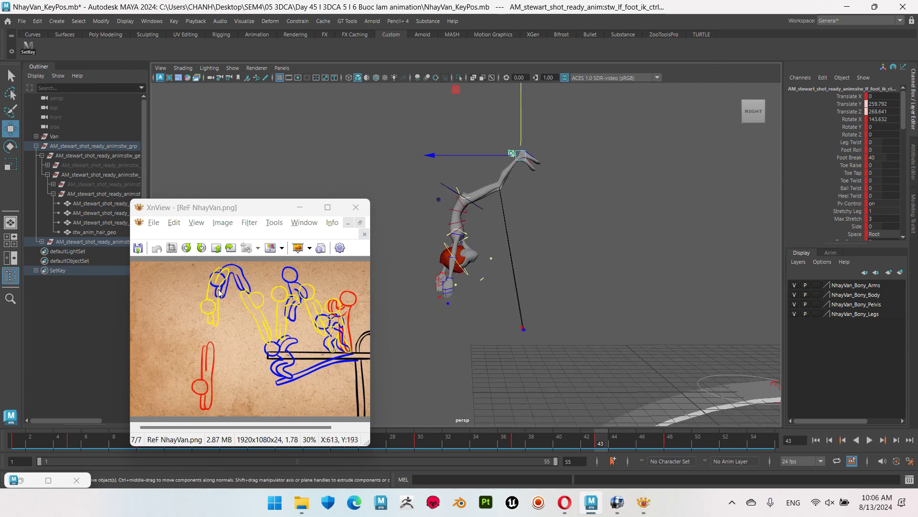
pyautogui.keyDown('alt'); pyautogui.moveTo(578, 224); pyautogui.dragTo(620, 215); pyautogui.keyUp('alt')
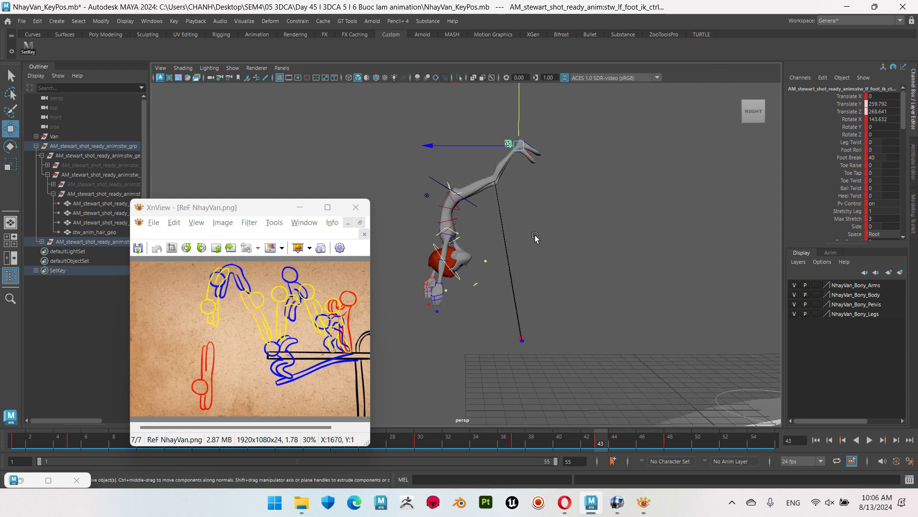
pyautogui.moveTo(621, 160)
pyautogui.keyDown('alt'); pyautogui.mouseDown()
pyautogui.moveTo(559, 254)
pyautogui.moveTo(552, 178)
pyautogui.moveTo(545, 213)
pyautogui.moveTo(585, 245)
pyautogui.mouseUp(); pyautogui.keyUp('alt')
pyautogui.click(552, 178)
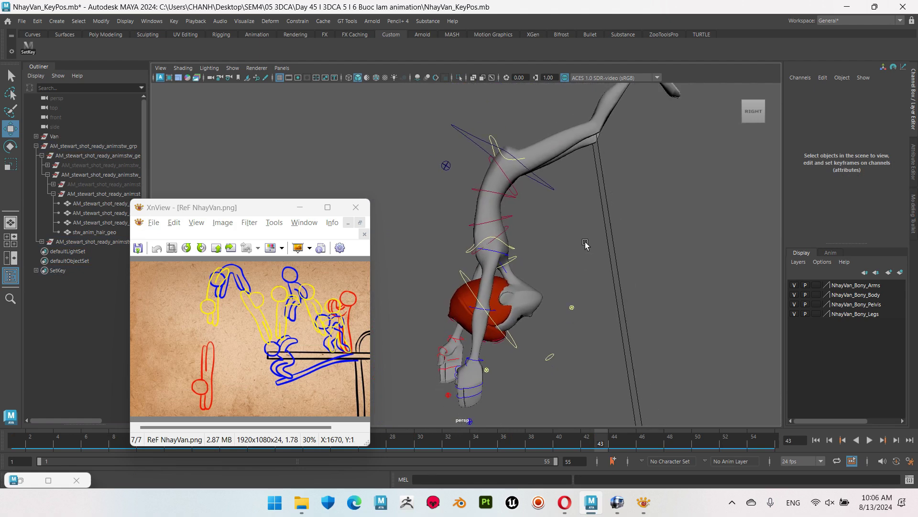
pyautogui.click(547, 193)
pyautogui.press('e')
pyautogui.moveTo(550, 231); pyautogui.dragTo(556, 219)
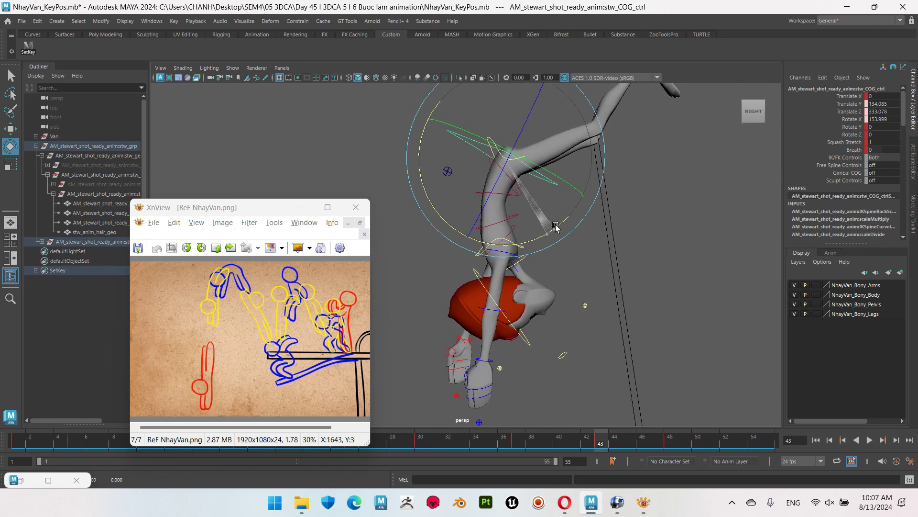
# Step: Move the body control along Z to about 339.7, then nudge it slightly back
pyautogui.press('w')
pyautogui.moveTo(438, 159); pyautogui.dragTo(440, 165)
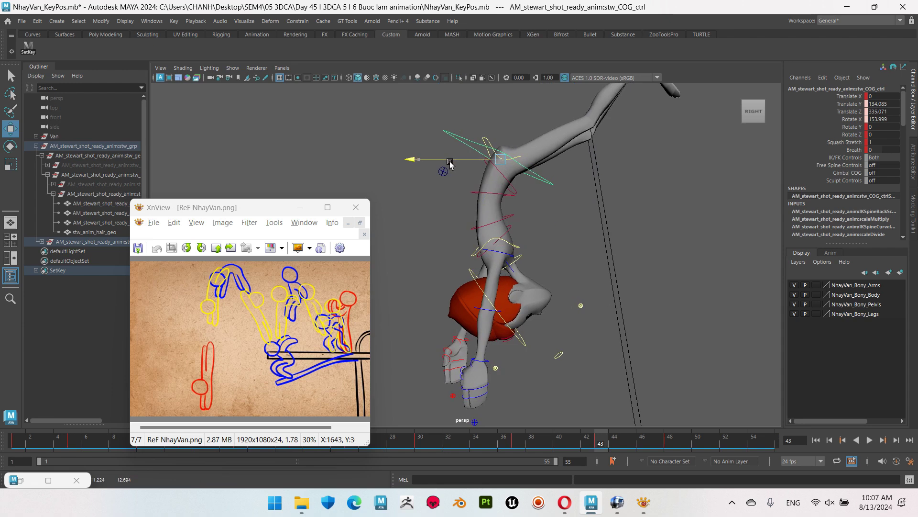
pyautogui.moveTo(440, 166)
pyautogui.mouseDown()
pyautogui.moveTo(562, 142)
pyautogui.moveTo(533, 162)
pyautogui.mouseUp()
# Step: Rotate the left foot IK control in several small passes to tilt the foot for the dive
pyautogui.click(570, 159)
pyautogui.click(682, 198)
pyautogui.click(559, 157)
pyautogui.press('e')
pyautogui.moveTo(601, 226); pyautogui.dragTo(586, 245)
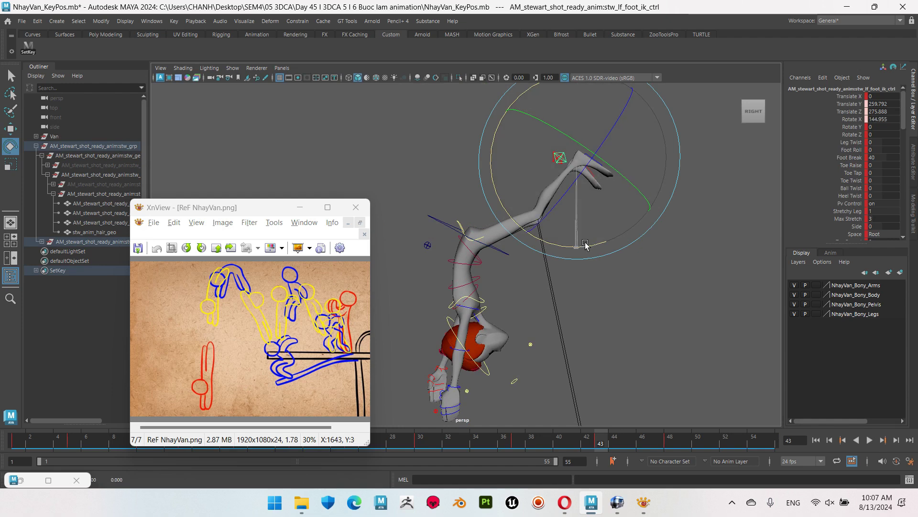
pyautogui.click(601, 194)
pyautogui.click(561, 161)
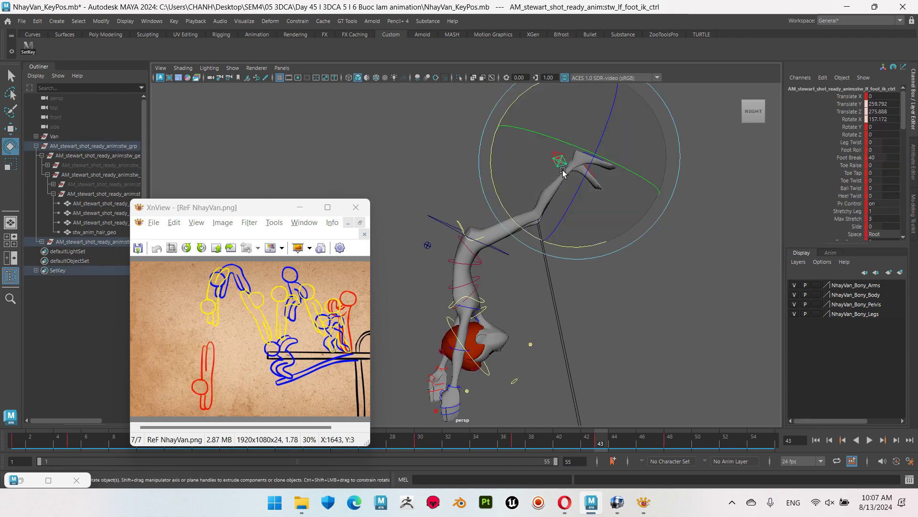
pyautogui.moveTo(582, 245); pyautogui.dragTo(615, 242)
pyautogui.click(559, 144)
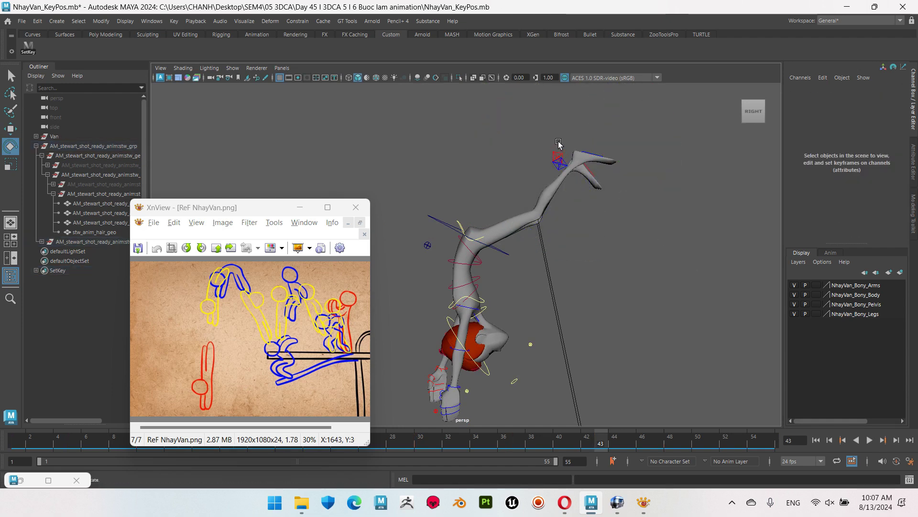
pyautogui.click(559, 157)
pyautogui.moveTo(651, 206); pyautogui.dragTo(693, 283)
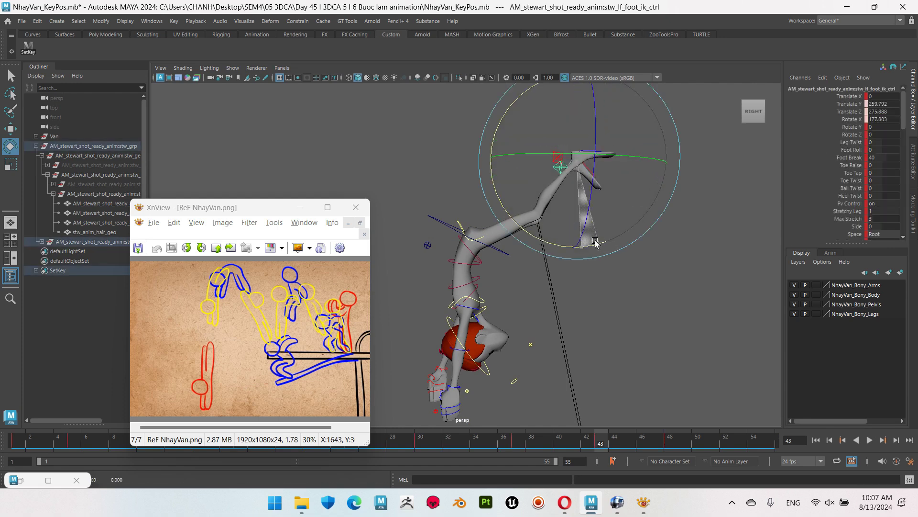
pyautogui.click(541, 163)
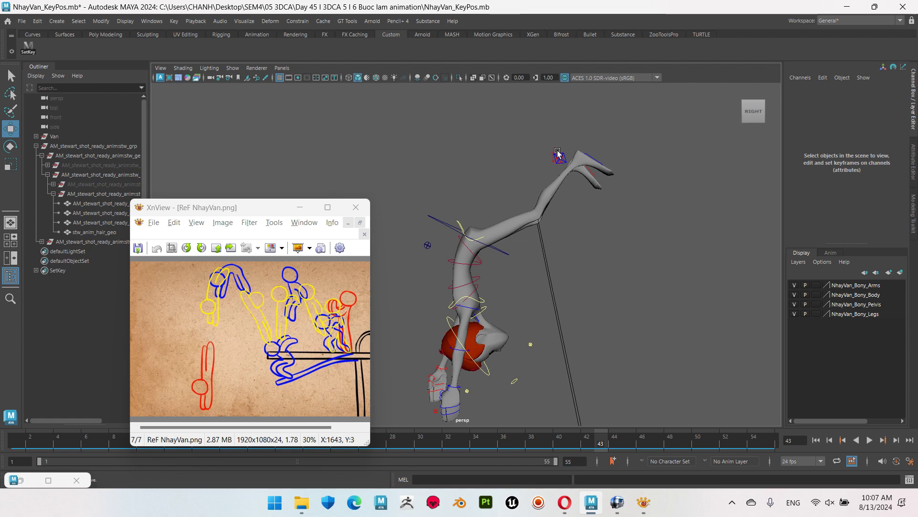
# Step: Rotate the right foot control to match the reference
pyautogui.click(559, 156)
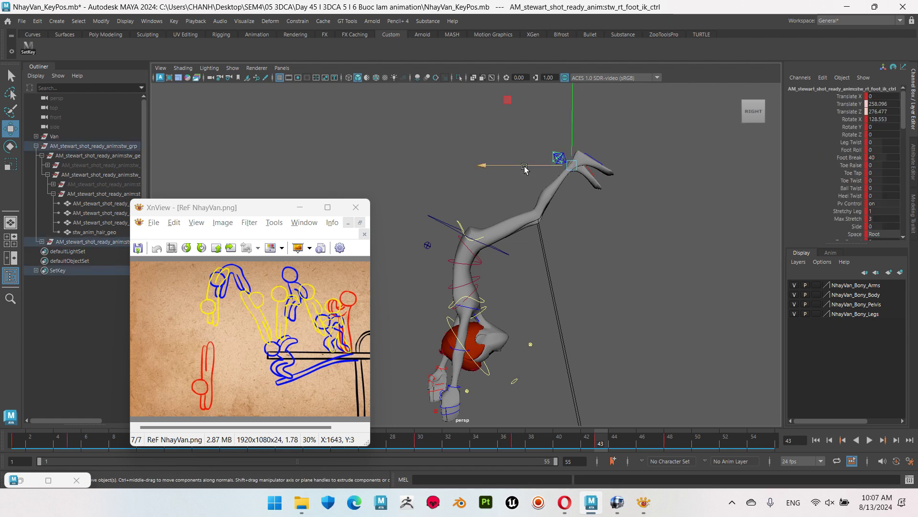
pyautogui.press('e')
pyautogui.moveTo(569, 256); pyautogui.dragTo(641, 238)
pyautogui.scroll(-3, 631, 284)
# Step: Select the right knee pole-vector control and lower it slightly
pyautogui.moveTo(548, 273); pyautogui.dragTo(639, 352)
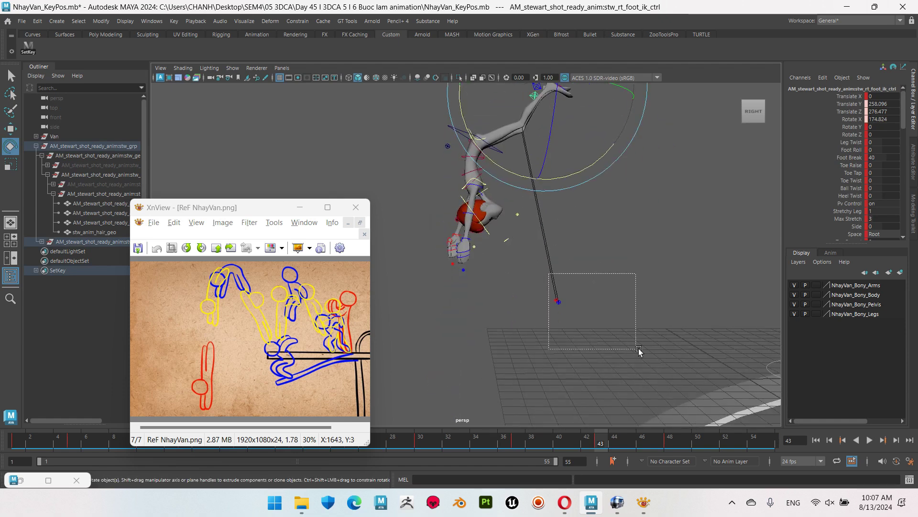
pyautogui.press('w')
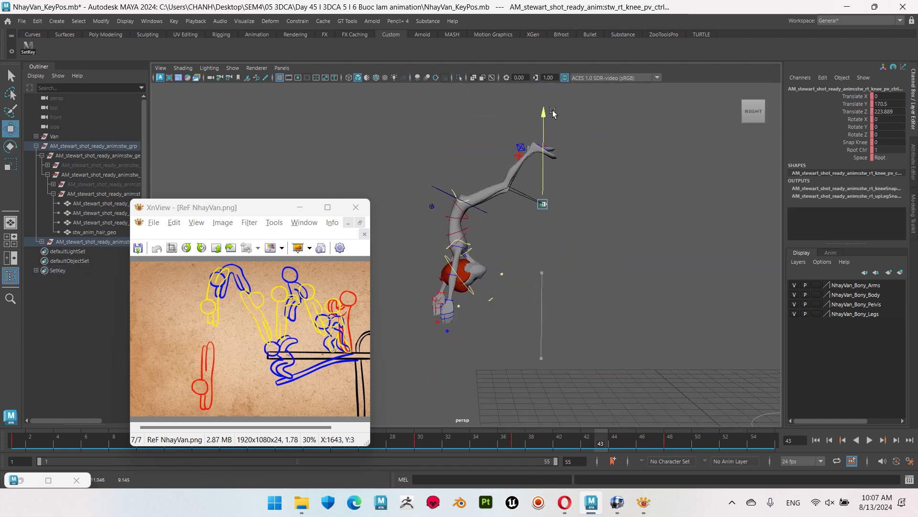
pyautogui.moveTo(555, 122); pyautogui.dragTo(574, 240)
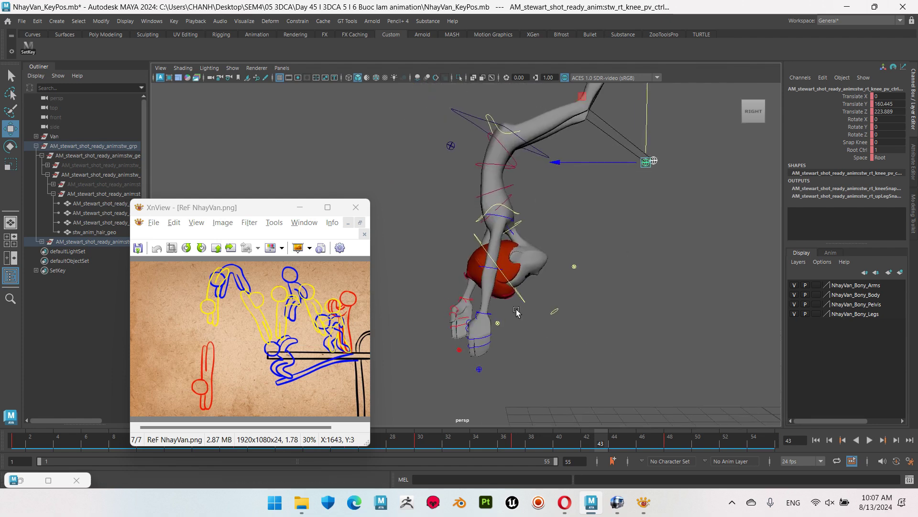
pyautogui.scroll(3, 578, 271)
pyautogui.moveTo(577, 271)
pyautogui.keyDown('alt'); pyautogui.mouseDown()
pyautogui.moveTo(535, 217)
pyautogui.moveTo(548, 149)
pyautogui.moveTo(563, 178)
pyautogui.mouseUp(); pyautogui.keyUp('alt')
# Step: Rotate the neck and head controls, bringing the head to Rotate X 108.185
pyautogui.click(528, 208)
pyautogui.press('e')
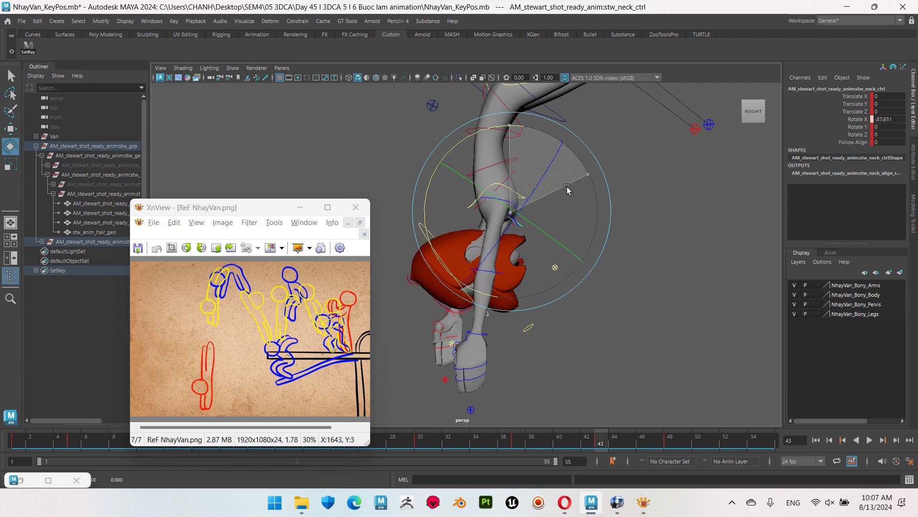
pyautogui.click(438, 235)
pyautogui.click(429, 230)
pyautogui.moveTo(529, 173)
pyautogui.mouseDown()
pyautogui.moveTo(548, 202)
pyautogui.moveTo(569, 125)
pyautogui.mouseUp()
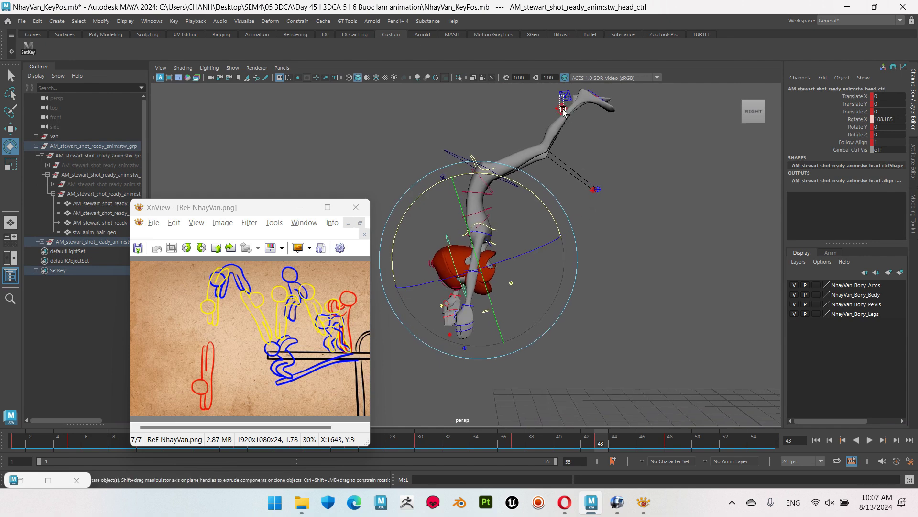
# Step: Move the right knee pole-vector down and forward to Translate Y 153.885, Z 206.623
pyautogui.click(564, 111)
pyautogui.click(595, 188)
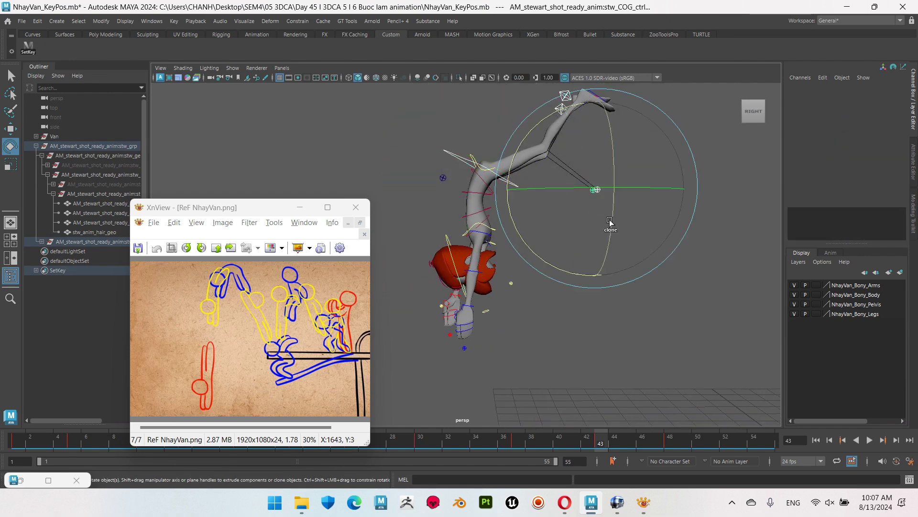
pyautogui.press('w')
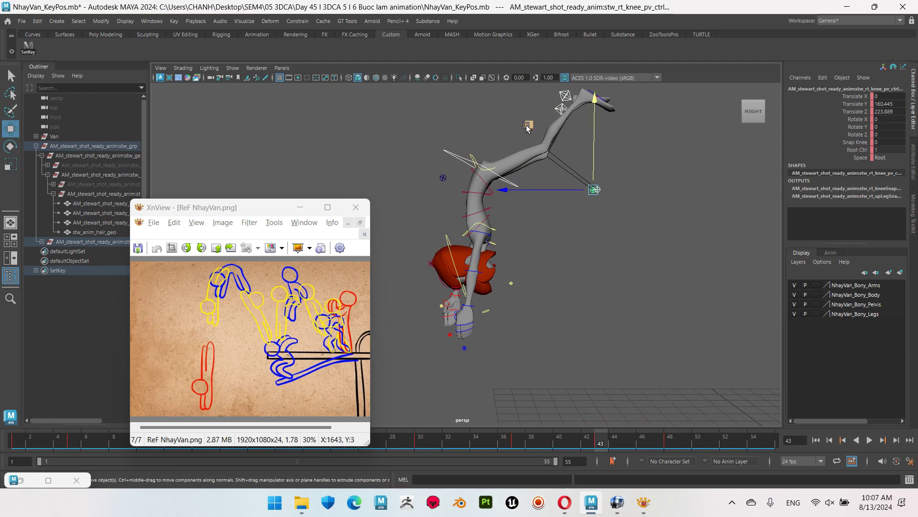
pyautogui.moveTo(526, 127); pyautogui.dragTo(553, 136, button='middle')
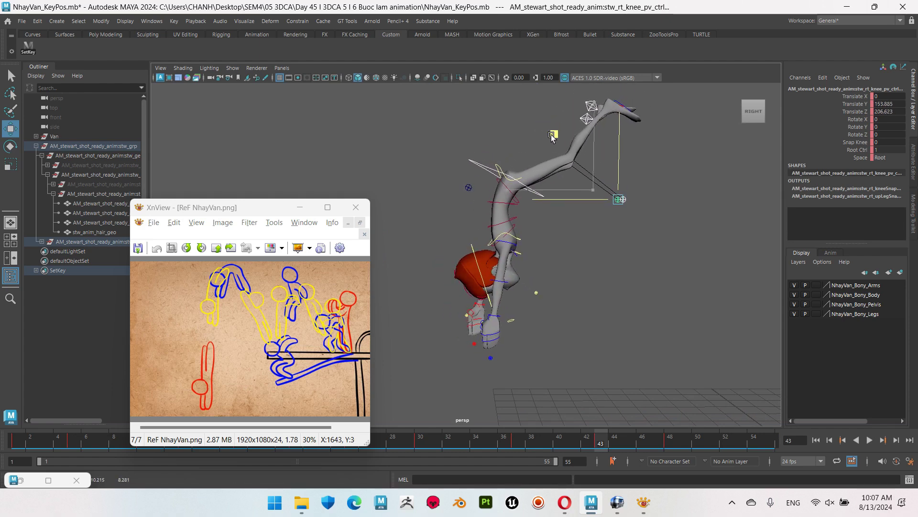
pyautogui.keyDown('alt'); pyautogui.moveTo(680, 299); pyautogui.dragTo(626, 244); pyautogui.keyUp('alt')
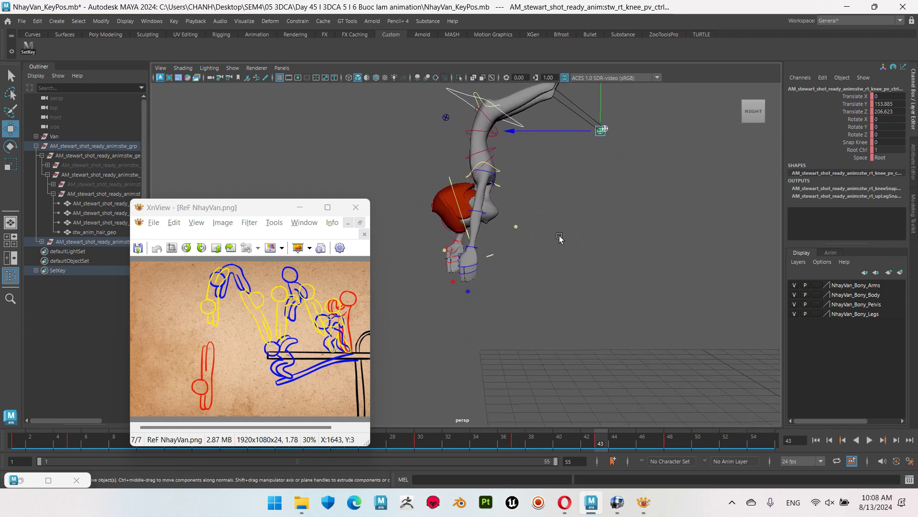
# Step: Rotate the left upper arm and left wrist controls toward the diving pose
pyautogui.click(626, 244)
pyautogui.scroll(3, 526, 165)
pyautogui.scroll(3, 525, 165)
pyautogui.click(521, 162)
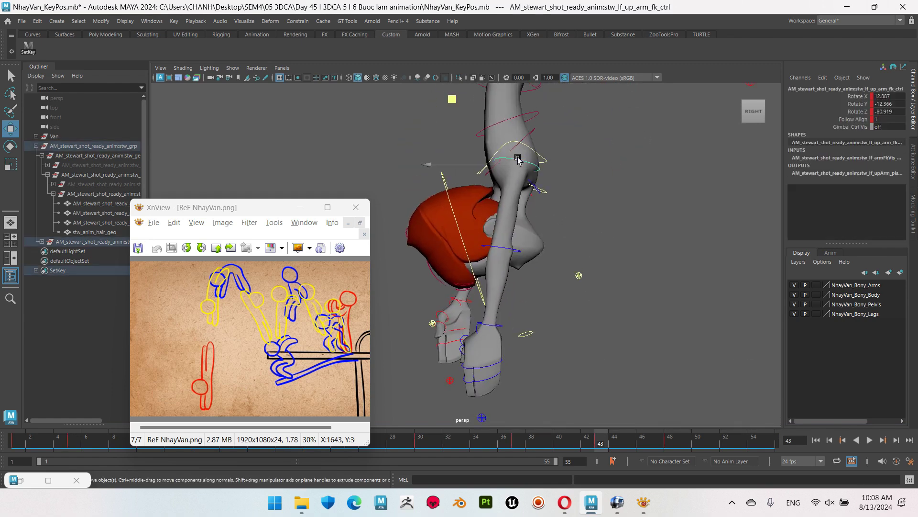
pyautogui.press('e')
pyautogui.moveTo(538, 245); pyautogui.dragTo(553, 242)
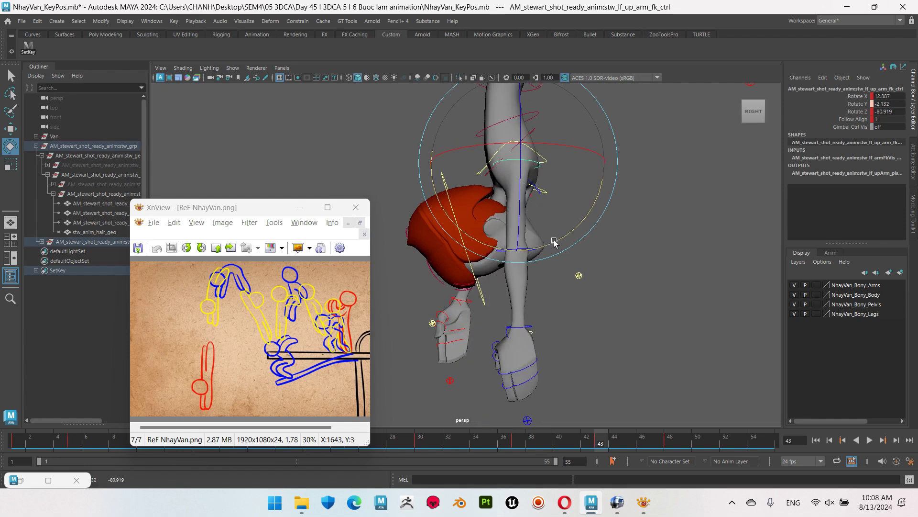
pyautogui.click(521, 328)
pyautogui.moveTo(544, 249); pyautogui.dragTo(558, 269)
# Step: Bend the left elbow and refine the left upper arm rotation
pyautogui.click(574, 246)
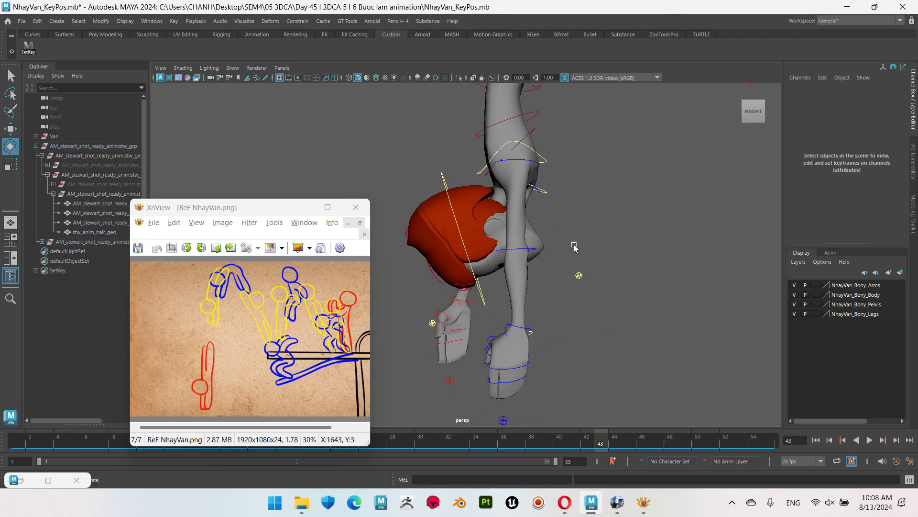
pyautogui.click(533, 252)
pyautogui.moveTo(563, 321); pyautogui.dragTo(566, 323)
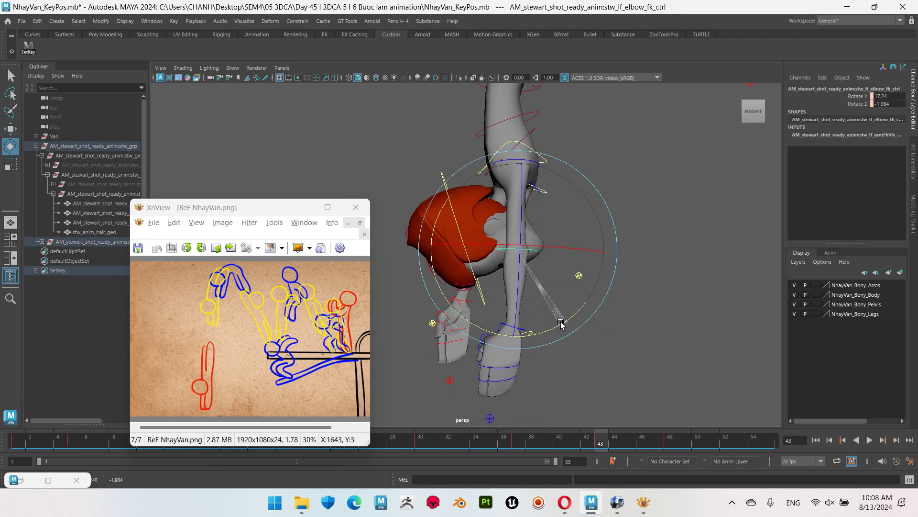
pyautogui.click(558, 186)
pyautogui.click(523, 161)
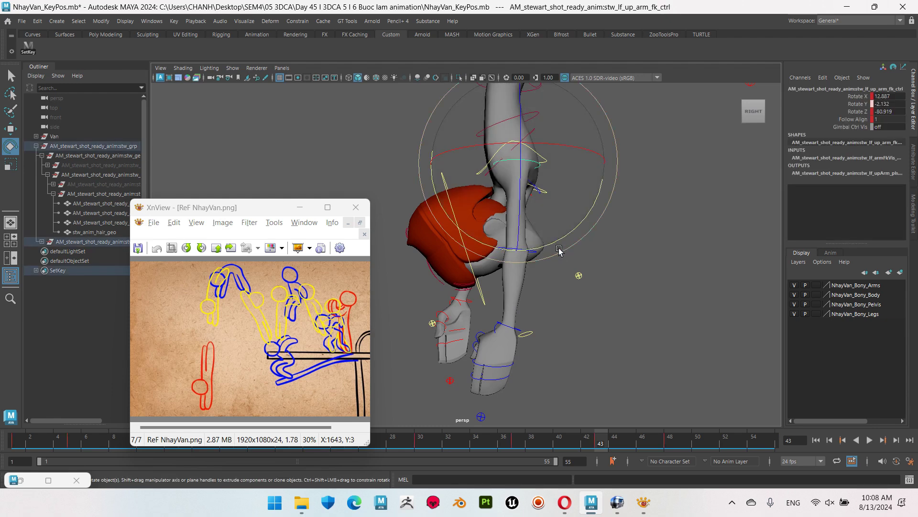
pyautogui.moveTo(557, 246); pyautogui.dragTo(562, 233)
pyautogui.click(624, 261)
# Step: Pose a leg control, rotate the right elbow to Rotate Y 10.319, and select the COG
pyautogui.moveTo(624, 261)
pyautogui.keyDown('alt'); pyautogui.mouseDown()
pyautogui.moveTo(479, 249)
pyautogui.moveTo(484, 123)
pyautogui.moveTo(488, 232)
pyautogui.moveTo(532, 279)
pyautogui.mouseUp(); pyautogui.keyUp('alt')
pyautogui.click(479, 99)
pyautogui.click(488, 233)
pyautogui.click(480, 217)
pyautogui.moveTo(512, 295)
pyautogui.keyDown('alt'); pyautogui.mouseDown()
pyautogui.moveTo(507, 282)
pyautogui.moveTo(536, 305)
pyautogui.mouseUp(); pyautogui.keyUp('alt')
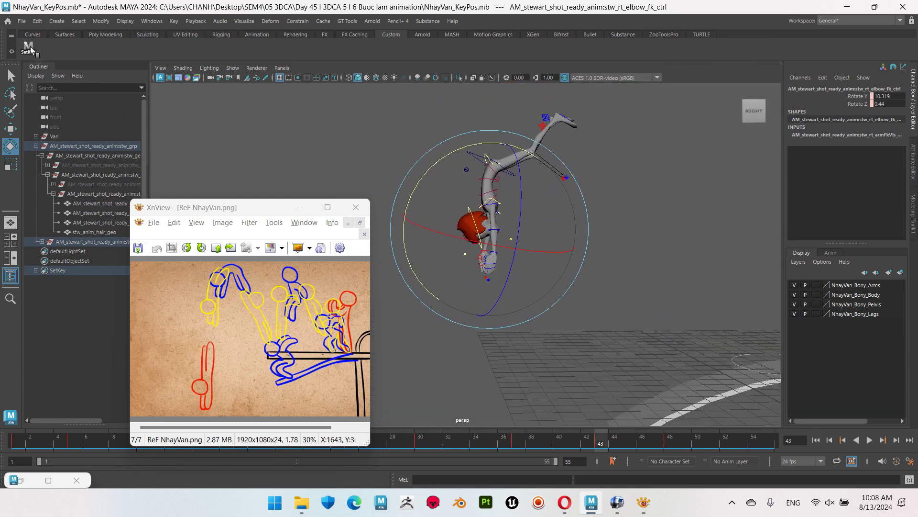
pyautogui.click(469, 265)
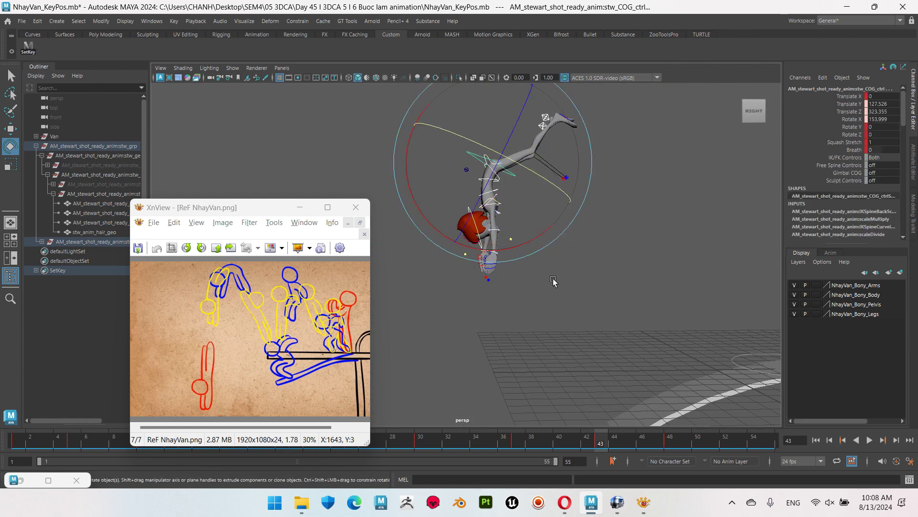
# Step: Delete the stw_anim_hair_geo object and minimise the reference image viewer
pyautogui.moveTo(247, 209); pyautogui.dragTo(192, 174)
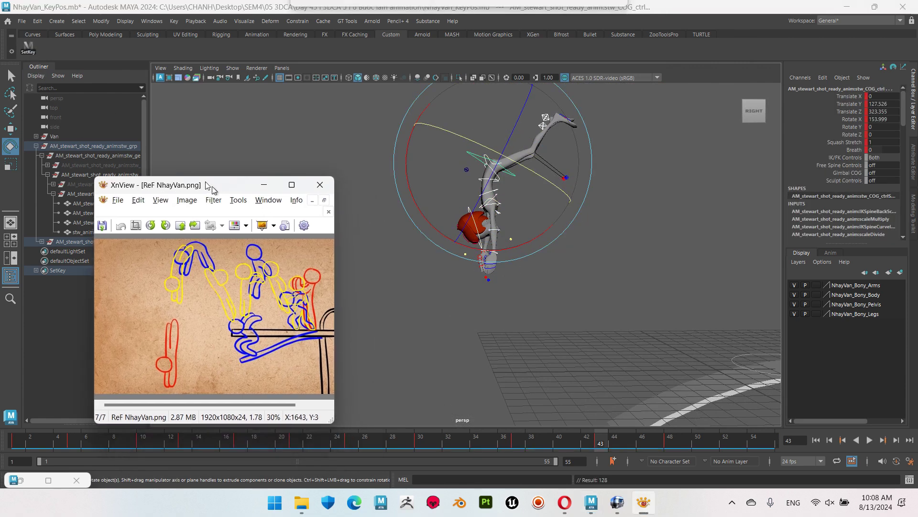
pyautogui.keyDown('alt'); pyautogui.moveTo(574, 259); pyautogui.dragTo(605, 252); pyautogui.keyUp('alt')
pyautogui.moveTo(183, 178)
pyautogui.mouseDown()
pyautogui.moveTo(251, 198)
pyautogui.moveTo(283, 224)
pyautogui.mouseUp()
pyautogui.click(116, 232)
pyautogui.press('Delete')
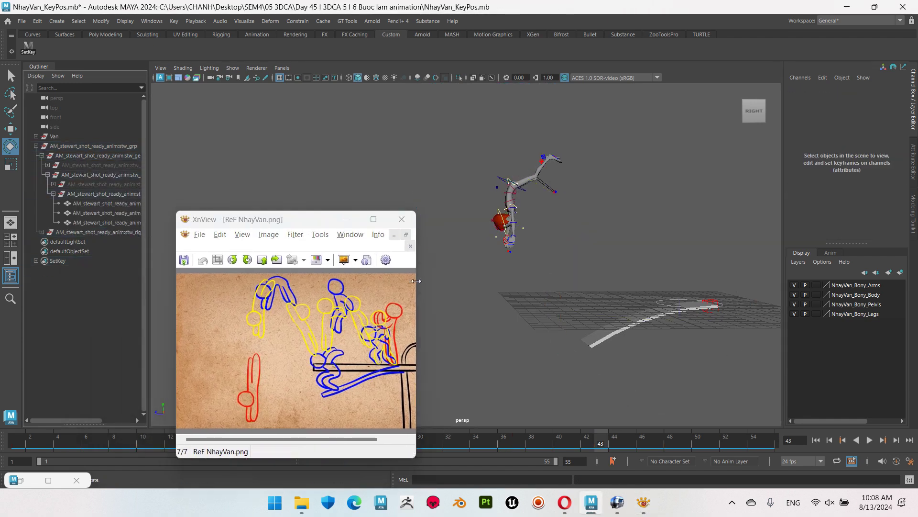
pyautogui.click(343, 221)
# Step: Frame the character and board, then play the animation once and stop it
pyautogui.keyDown('alt'); pyautogui.moveTo(537, 300); pyautogui.dragTo(498, 313); pyautogui.keyUp('alt')
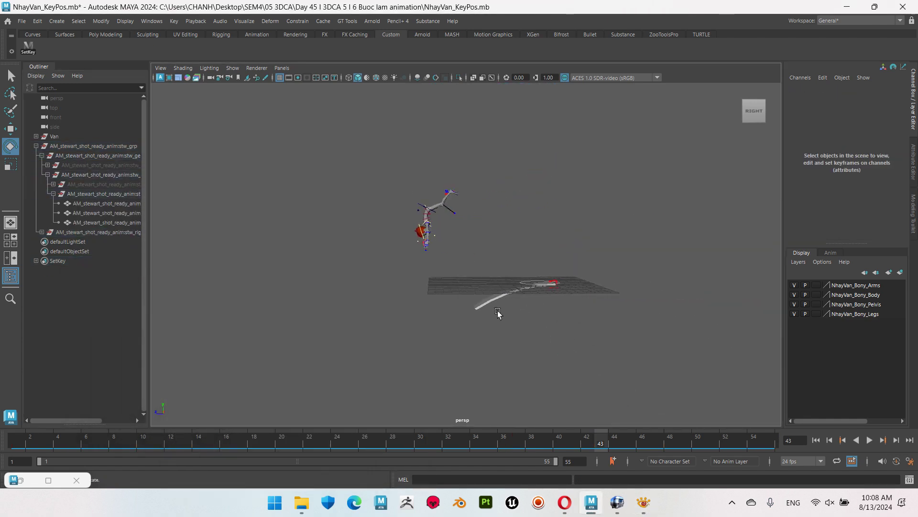
pyautogui.moveTo(564, 242)
pyautogui.keyDown('alt'); pyautogui.mouseDown()
pyautogui.moveTo(505, 277)
pyautogui.moveTo(553, 281)
pyautogui.mouseUp(); pyautogui.keyUp('alt')
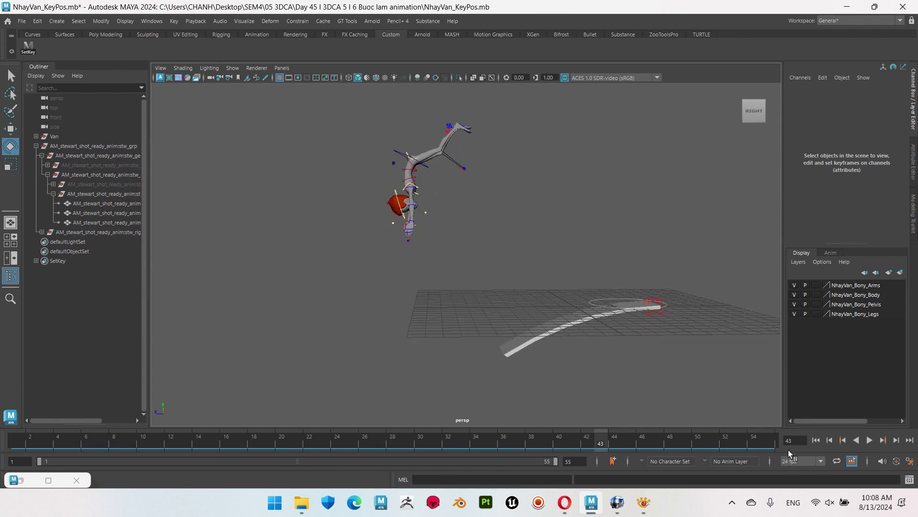
pyautogui.click(870, 440)
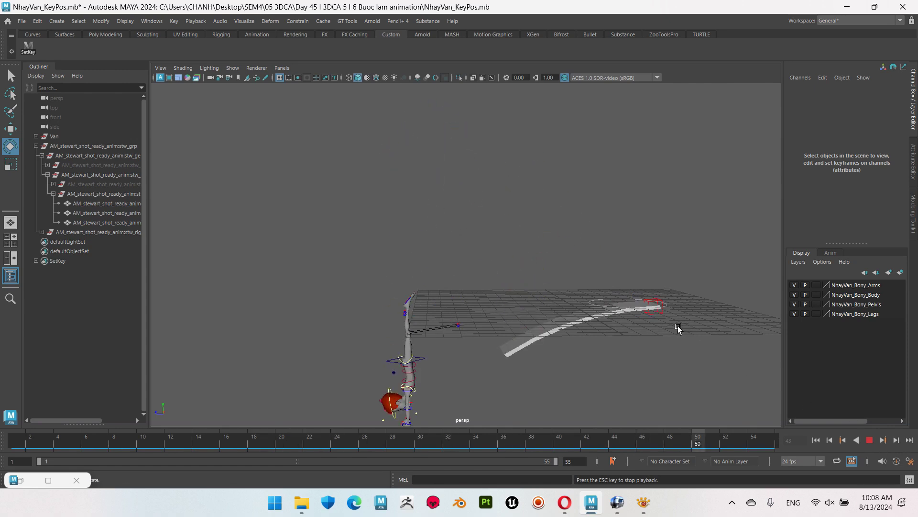
pyautogui.click(870, 439)
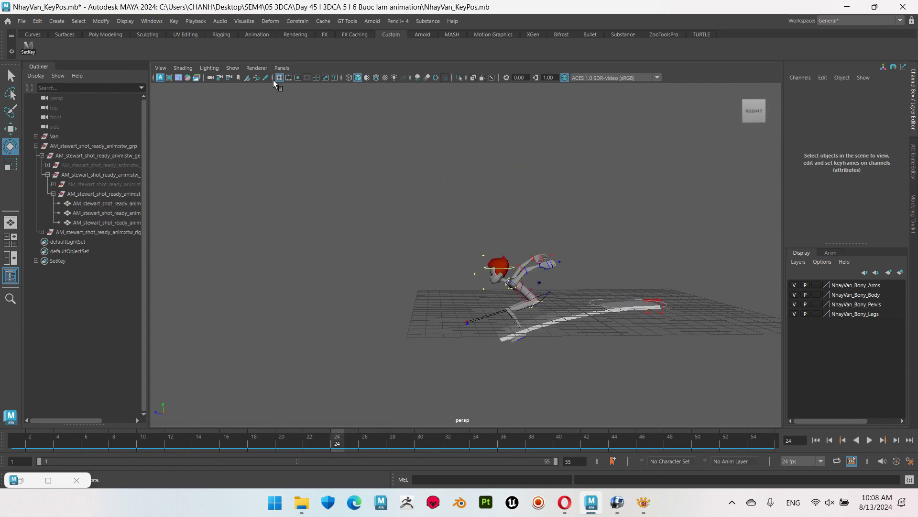
# Step: Hide the controller curves via Show > NURBS Curves and play the jump again
pyautogui.moveTo(265, 109)
pyautogui.click(377, 108)
pyautogui.keyDown('alt'); pyautogui.moveTo(502, 306); pyautogui.dragTo(601, 308); pyautogui.keyUp('alt')
pyautogui.keyDown('alt'); pyautogui.moveTo(538, 343); pyautogui.dragTo(550, 345); pyautogui.keyUp('alt')
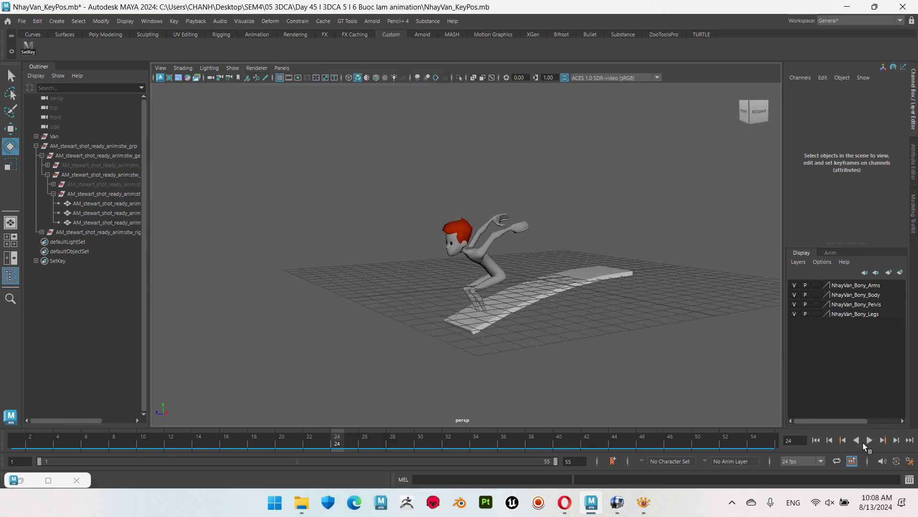
pyautogui.click(875, 440)
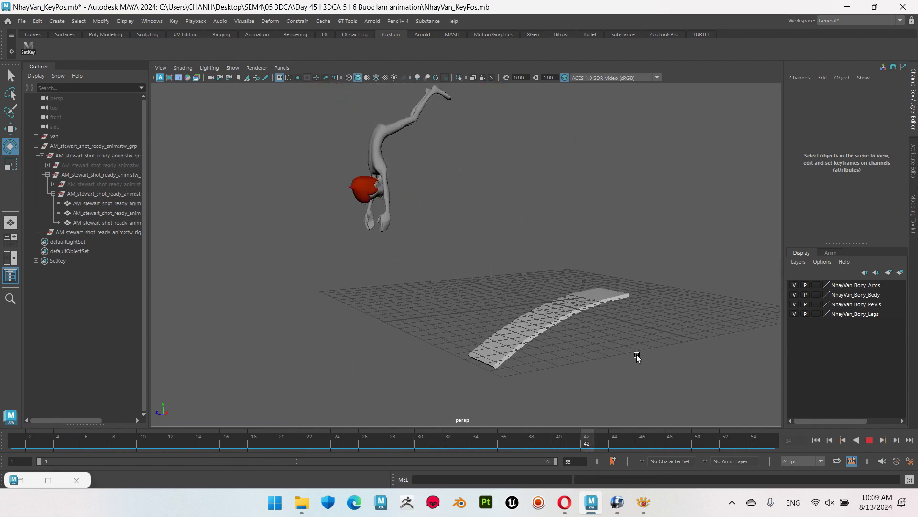
pyautogui.keyDown('alt'); pyautogui.moveTo(647, 352); pyautogui.dragTo(651, 370, button='middle'); pyautogui.keyUp('alt')
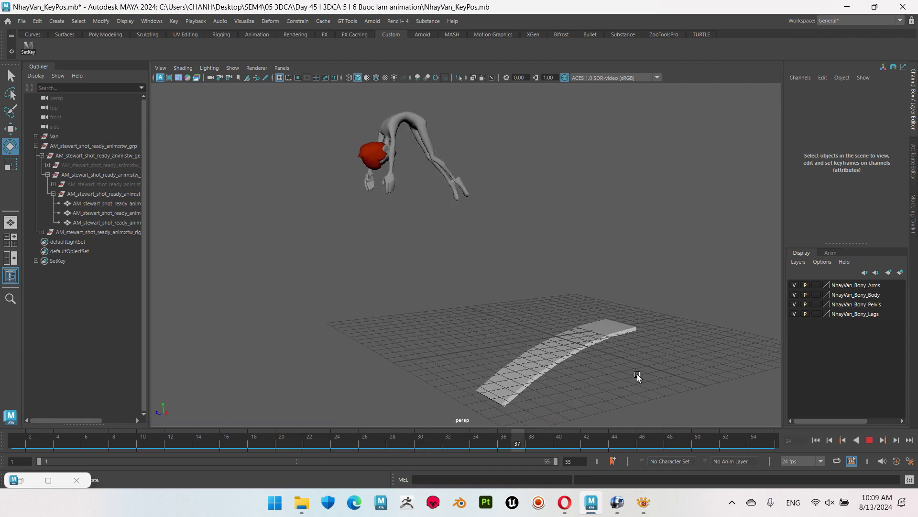
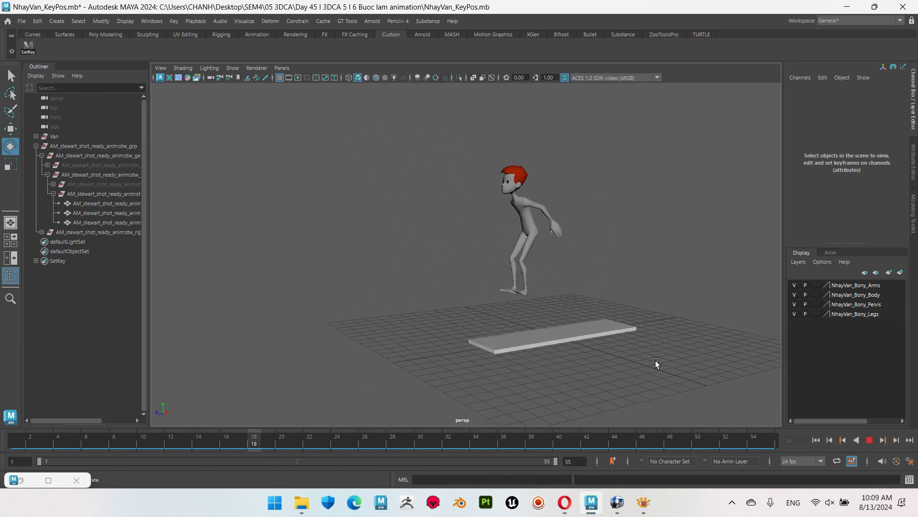
# Step: Replay the jump from a side view and scrub through the crouch to frame 12
pyautogui.click(870, 436)
pyautogui.keyDown('alt'); pyautogui.moveTo(512, 369); pyautogui.dragTo(538, 341); pyautogui.keyUp('alt')
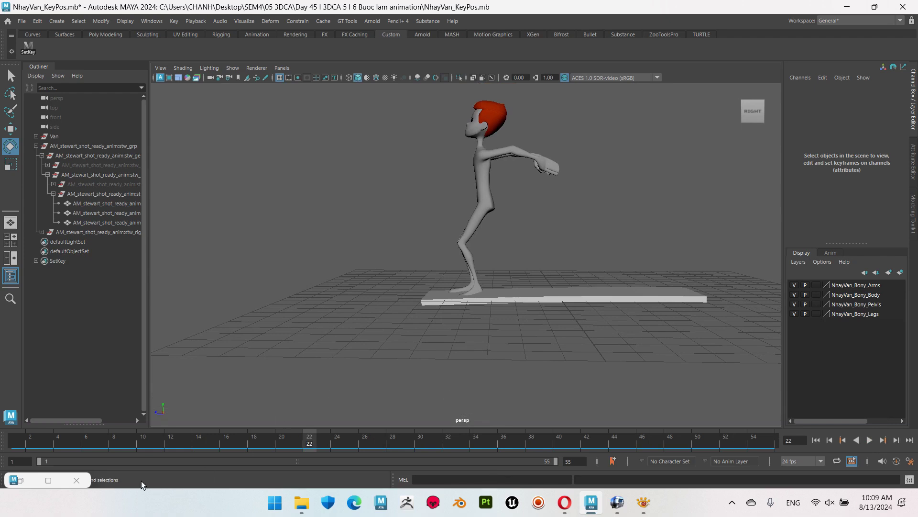
pyautogui.hotkey('alt', 'v')
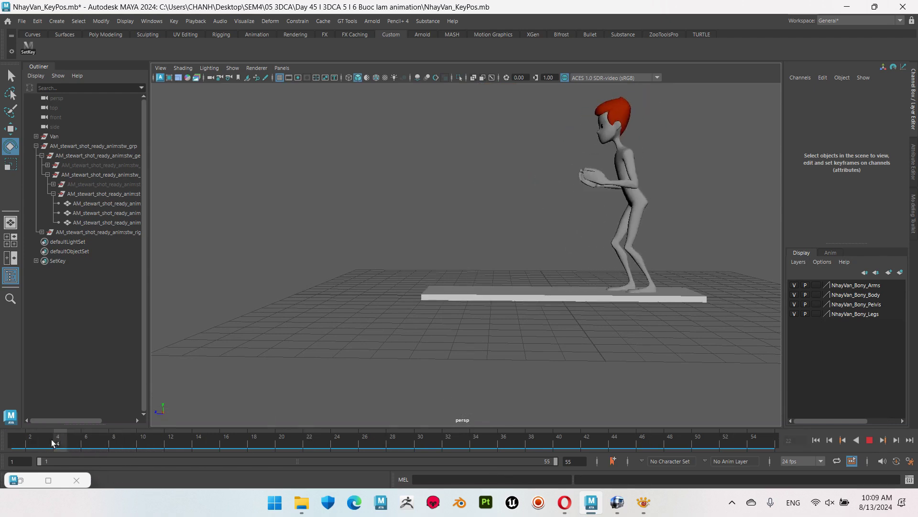
pyautogui.click(115, 445)
pyautogui.moveTo(115, 446)
pyautogui.mouseDown()
pyautogui.moveTo(177, 460)
pyautogui.moveTo(308, 463)
pyautogui.mouseUp()
pyautogui.keyDown('alt'); pyautogui.moveTo(459, 371); pyautogui.dragTo(562, 345, button='right'); pyautogui.keyUp('alt')
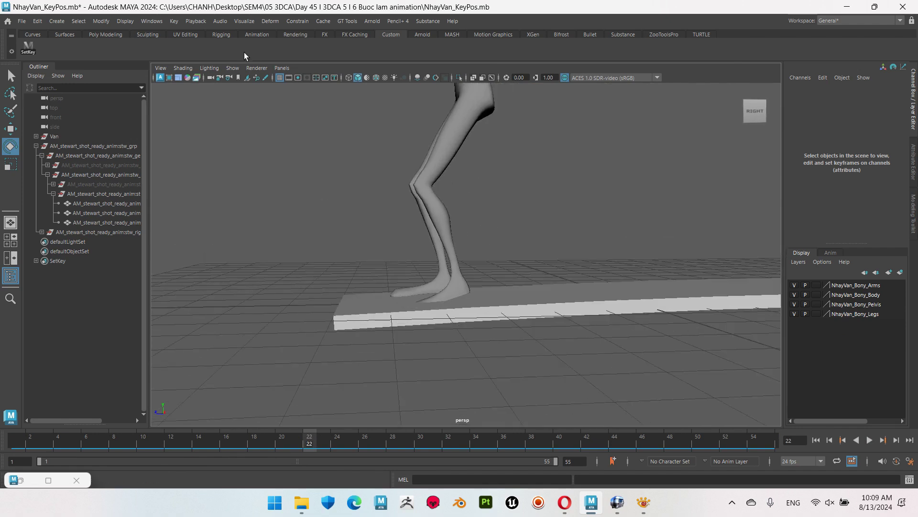
# Step: Make the rig controls visible in the viewport, framed close on the legs and board edge
pyautogui.click(236, 71)
pyautogui.moveTo(260, 98)
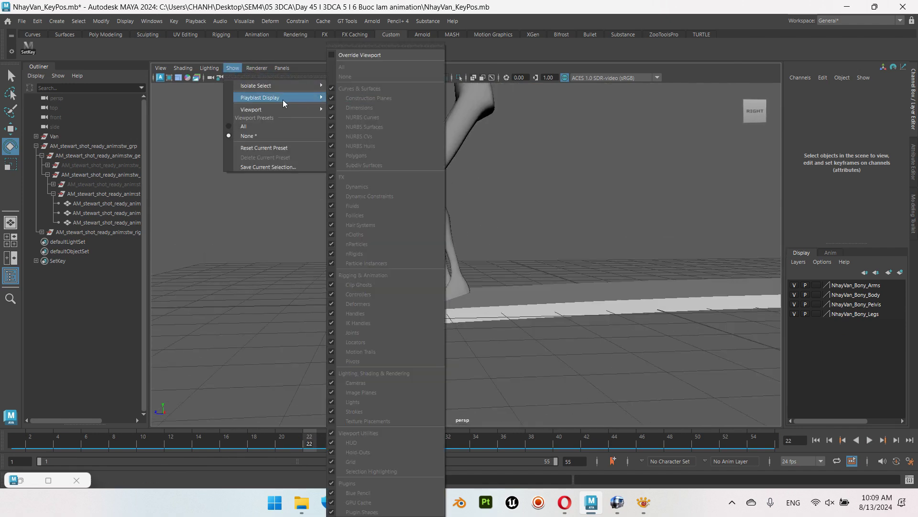
pyautogui.click(359, 107)
pyautogui.keyDown('alt'); pyautogui.moveTo(478, 287); pyautogui.dragTo(518, 293, button='right'); pyautogui.keyUp('alt')
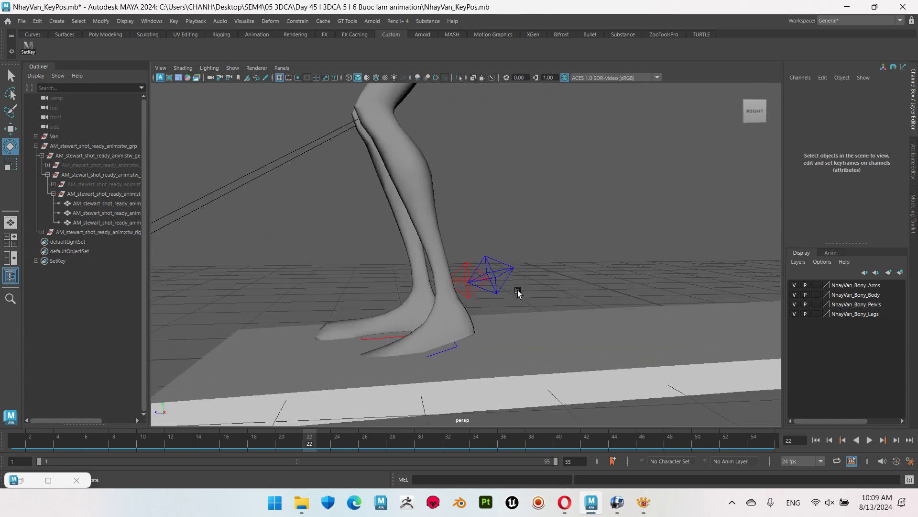
pyautogui.keyDown('alt'); pyautogui.moveTo(518, 293); pyautogui.dragTo(522, 290); pyautogui.keyUp('alt')
# Step: Select the left foot control and lower it slightly onto the board at frame 22
pyautogui.click(521, 251)
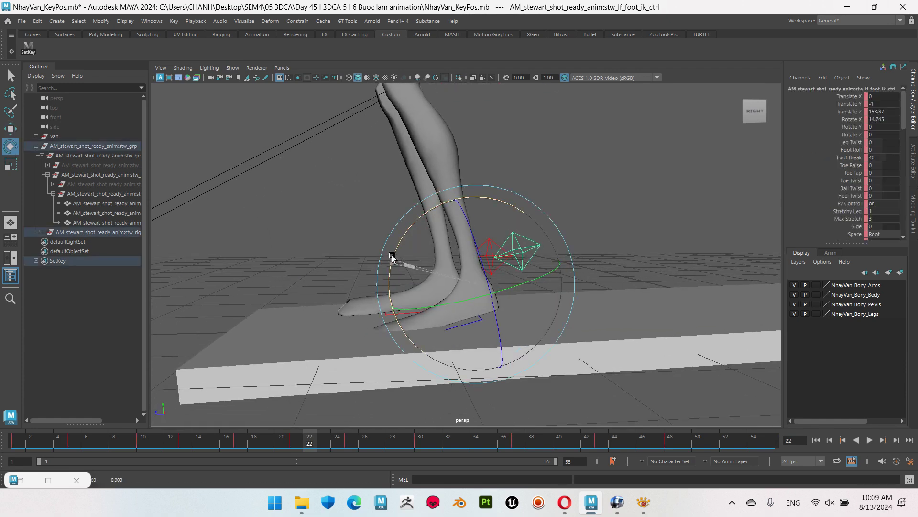
pyautogui.moveTo(395, 249)
pyautogui.keyDown('alt'); pyautogui.mouseDown()
pyautogui.moveTo(520, 325)
pyautogui.moveTo(453, 324)
pyautogui.moveTo(524, 284)
pyautogui.mouseUp(); pyautogui.keyUp('alt')
pyautogui.scroll(3, 524, 285)
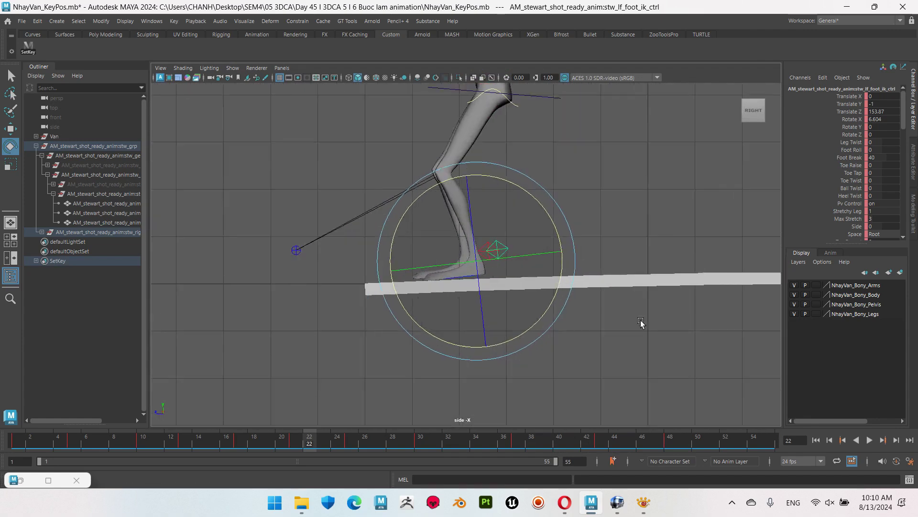
pyautogui.scroll(3, 641, 322)
pyautogui.scroll(2, 553, 328)
pyautogui.scroll(1, 580, 267)
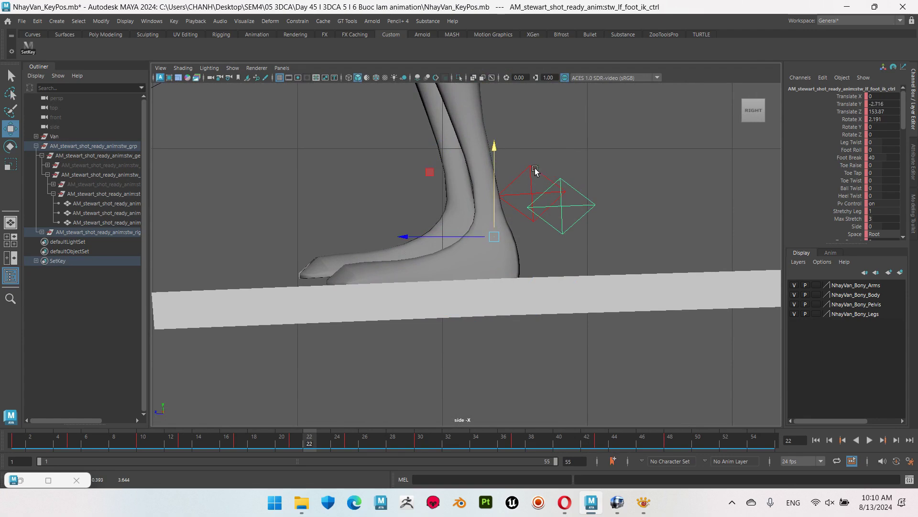
pyautogui.moveTo(469, 148); pyautogui.dragTo(469, 148)
# Step: Check the feet from several angles, then advance to frame 23
pyautogui.press('space')
pyautogui.press('space')
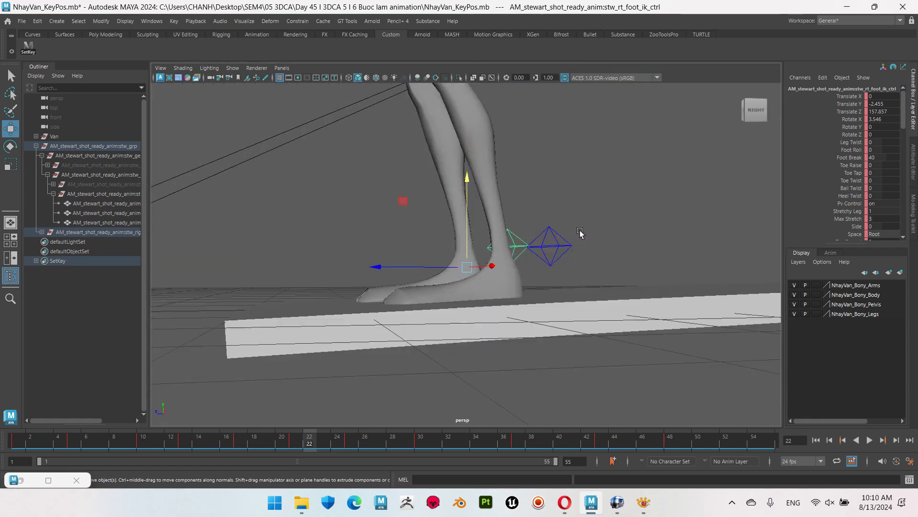
pyautogui.scroll(5, 484, 321)
pyautogui.scroll(-5, 547, 322)
pyautogui.moveTo(494, 334)
pyautogui.keyDown('alt'); pyautogui.mouseDown()
pyautogui.moveTo(480, 316)
pyautogui.moveTo(536, 308)
pyautogui.moveTo(396, 318)
pyautogui.mouseUp(); pyautogui.keyUp('alt')
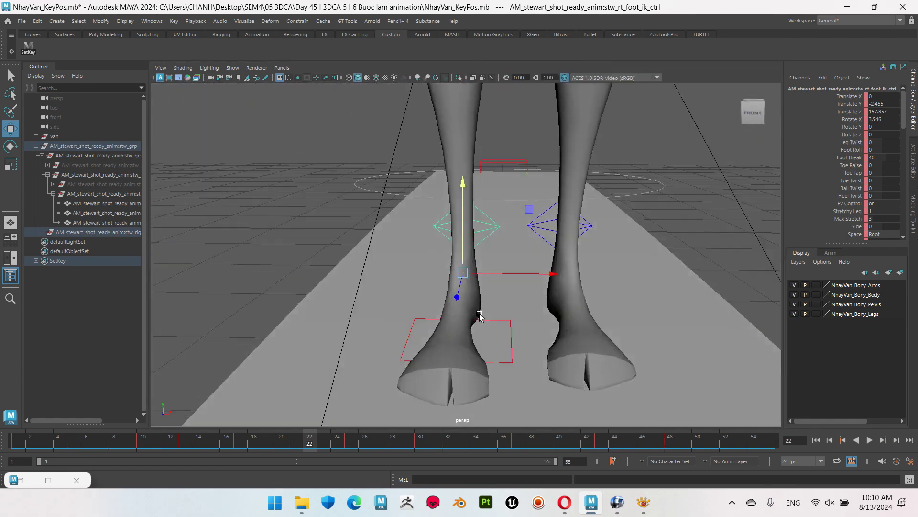
pyautogui.scroll(3, 568, 306)
pyautogui.scroll(-3, 395, 318)
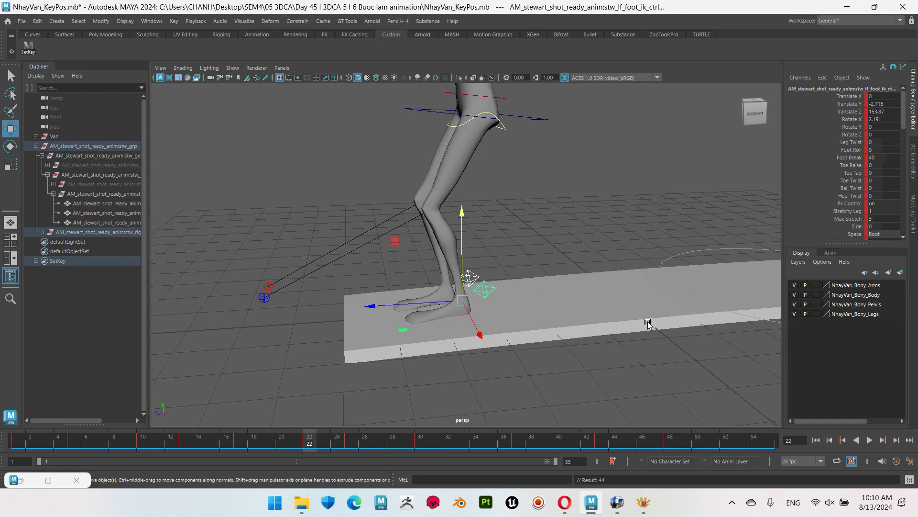
pyautogui.scroll(-5, 648, 323)
pyautogui.keyDown('alt'); pyautogui.moveTo(584, 289); pyautogui.dragTo(558, 281); pyautogui.keyUp('alt')
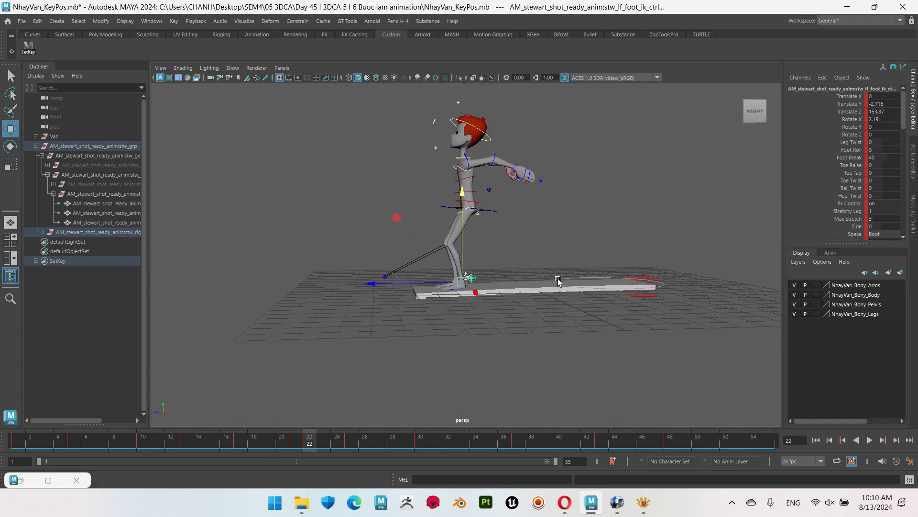
pyautogui.moveTo(311, 437)
pyautogui.mouseDown()
pyautogui.moveTo(318, 435)
pyautogui.moveTo(304, 429)
pyautogui.moveTo(338, 440)
pyautogui.moveTo(327, 439)
pyautogui.mouseUp()
# Step: In the maximized side view, raise the left foot above the bent board at frame 23
pyautogui.press('space')
pyautogui.press('space')
pyautogui.scroll(-2, 467, 352)
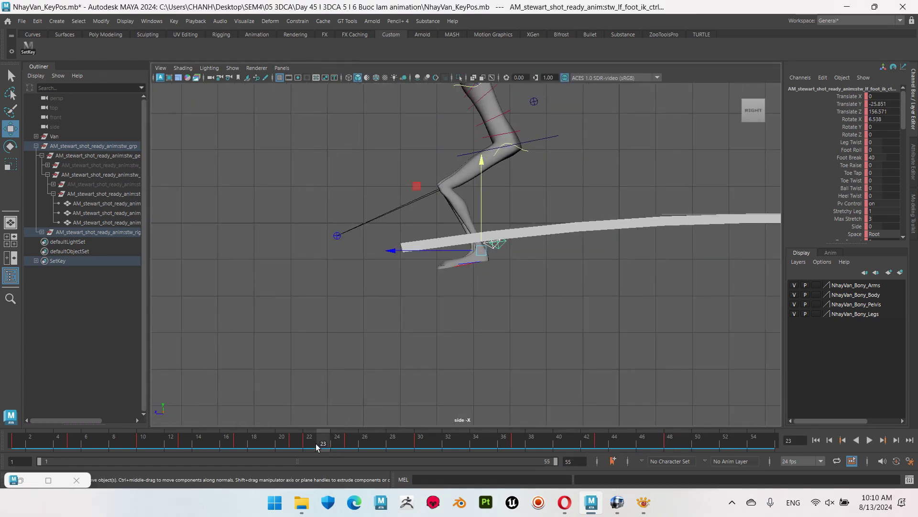
pyautogui.hotkey('alt', 'v')
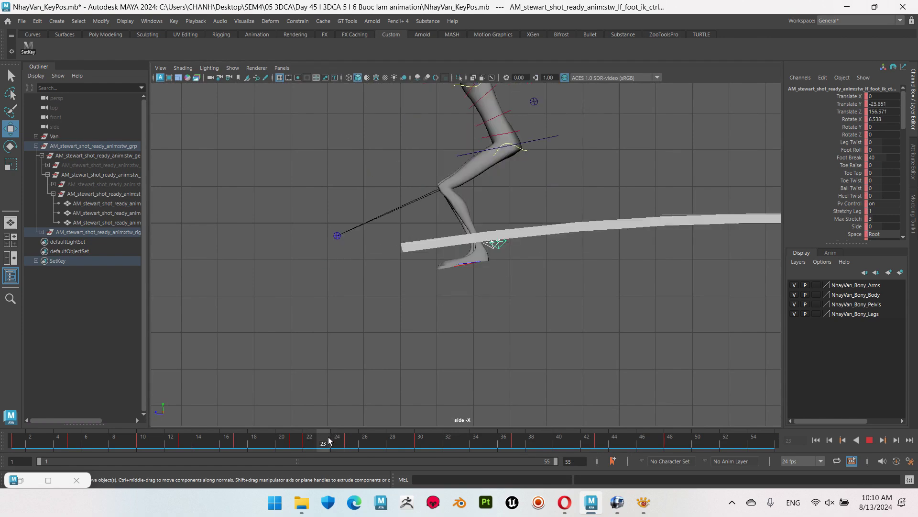
pyautogui.scroll(2, 538, 287)
pyautogui.scroll(2, 534, 289)
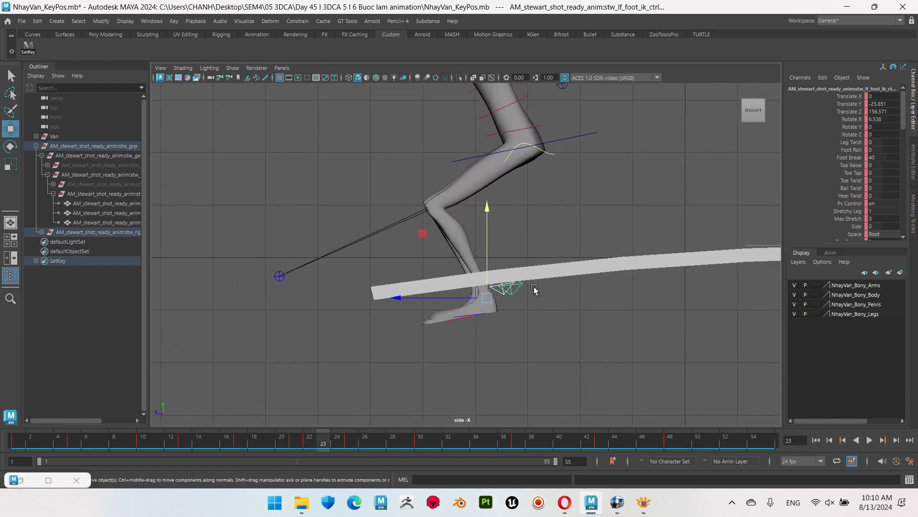
pyautogui.moveTo(490, 216); pyautogui.dragTo(489, 169)
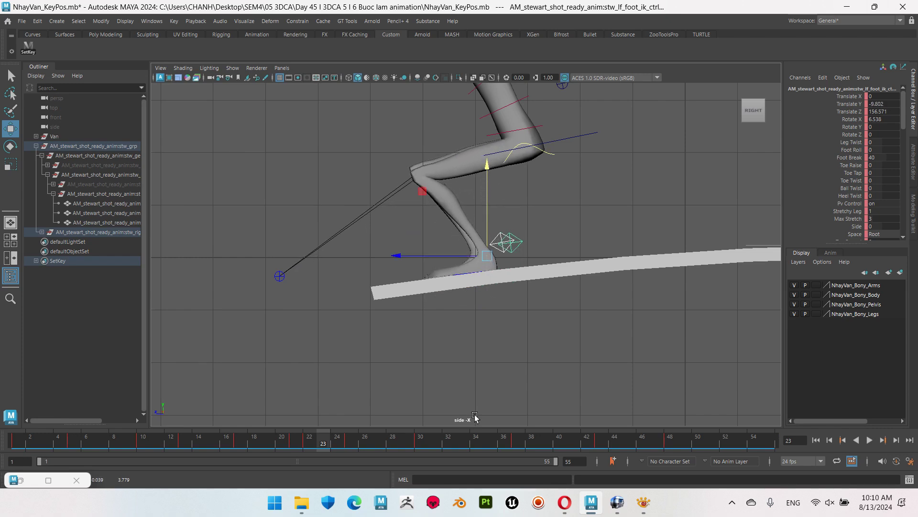
# Step: At frame 24, lift the left foot up to the board surface
pyautogui.click(336, 443)
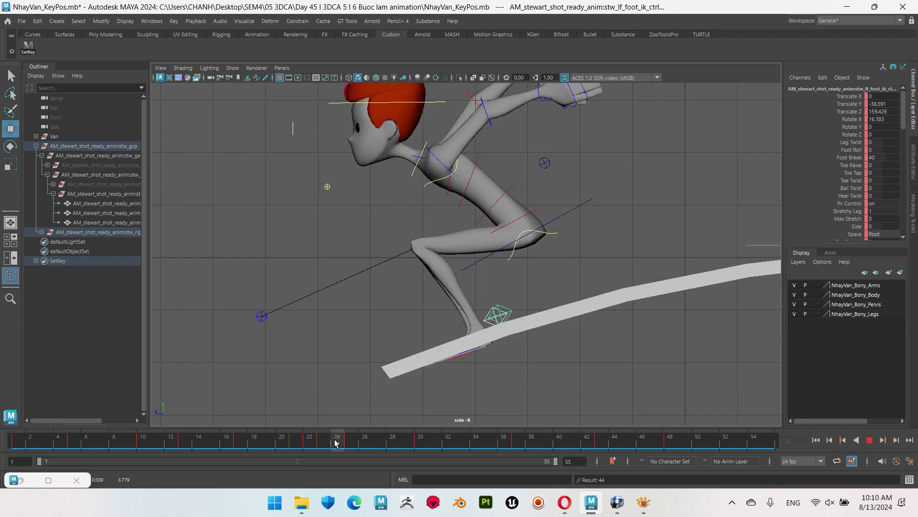
pyautogui.scroll(3, 495, 335)
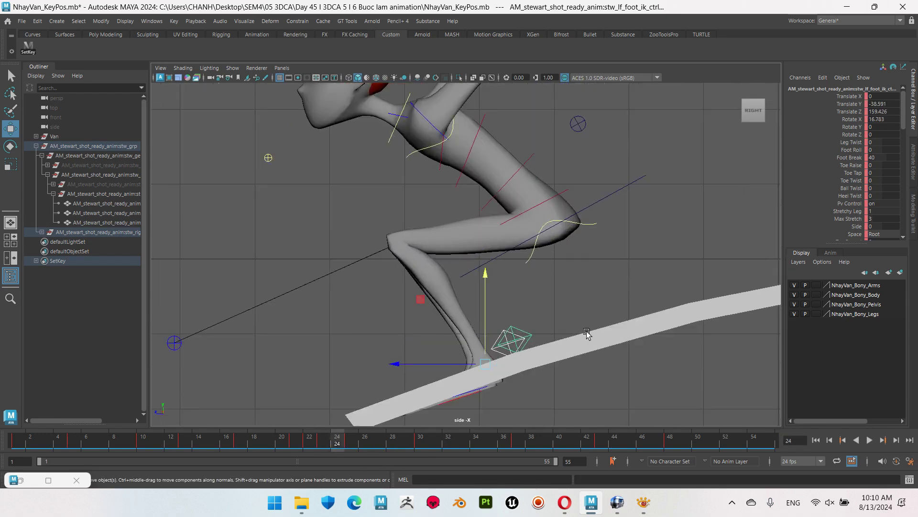
pyautogui.keyDown('alt'); pyautogui.moveTo(497, 373); pyautogui.dragTo(512, 200, button='middle'); pyautogui.keyUp('alt')
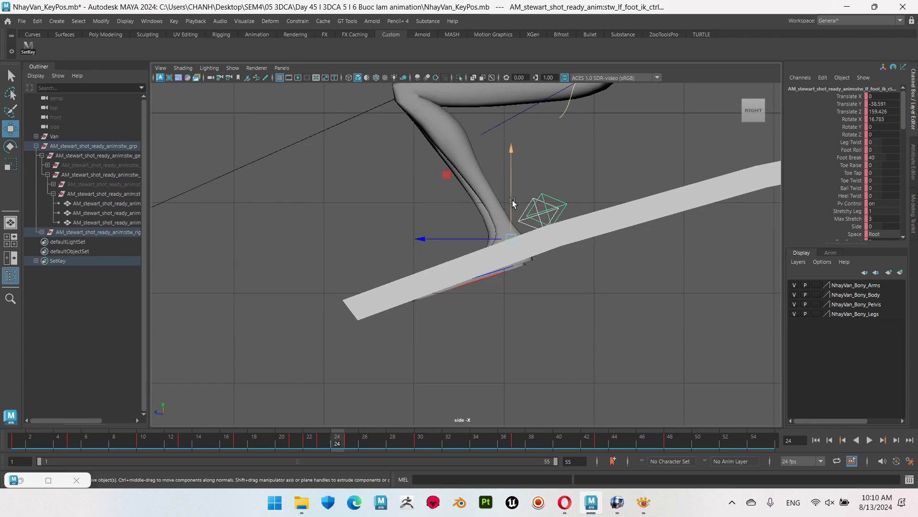
pyautogui.moveTo(512, 200); pyautogui.dragTo(501, 170)
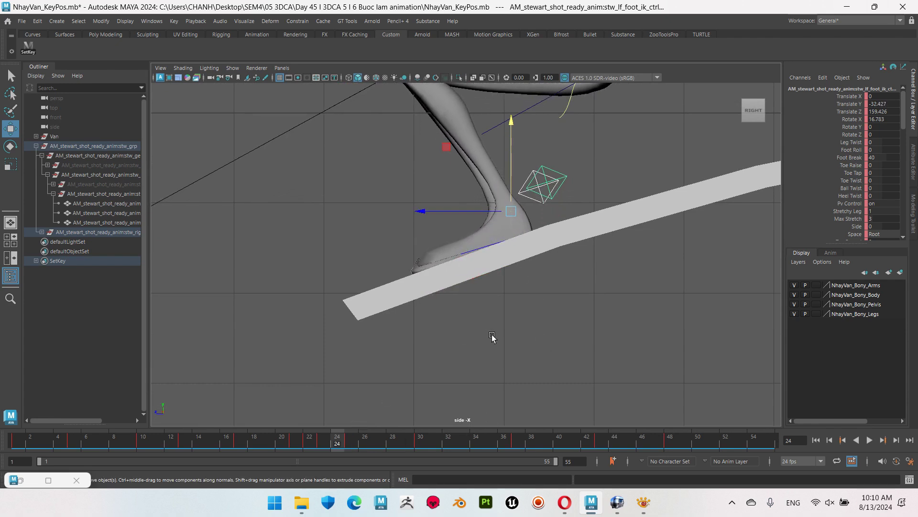
# Step: Select the right foot control for rotation, then switch back to the left foot control
pyautogui.click(597, 178)
pyautogui.click(535, 200)
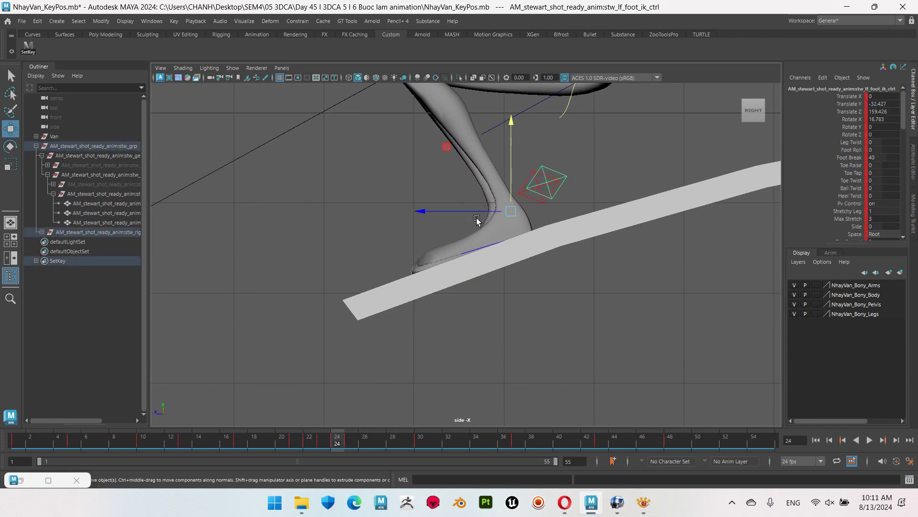
pyautogui.press('e')
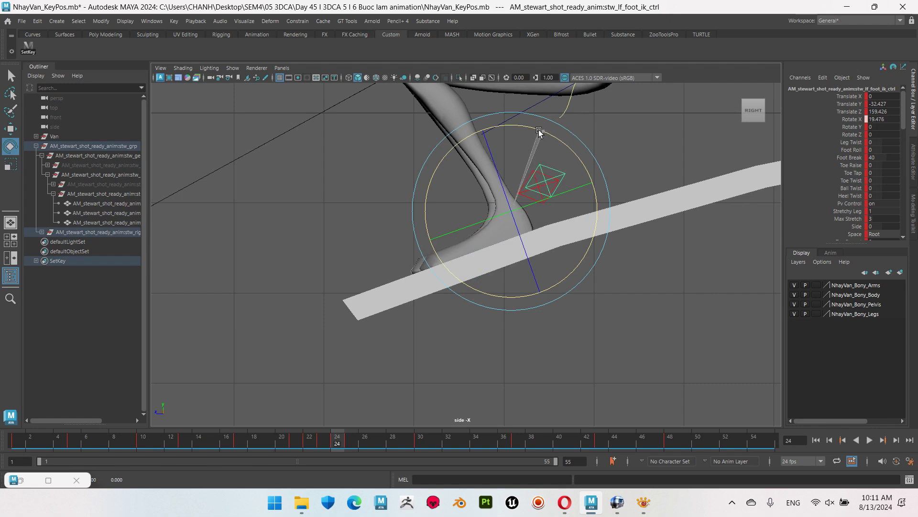
pyautogui.click(532, 190)
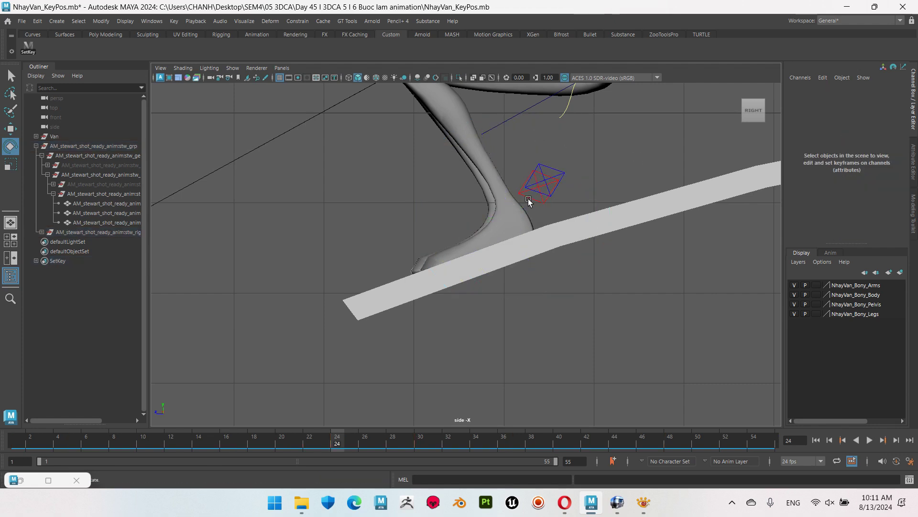
pyautogui.click(528, 199)
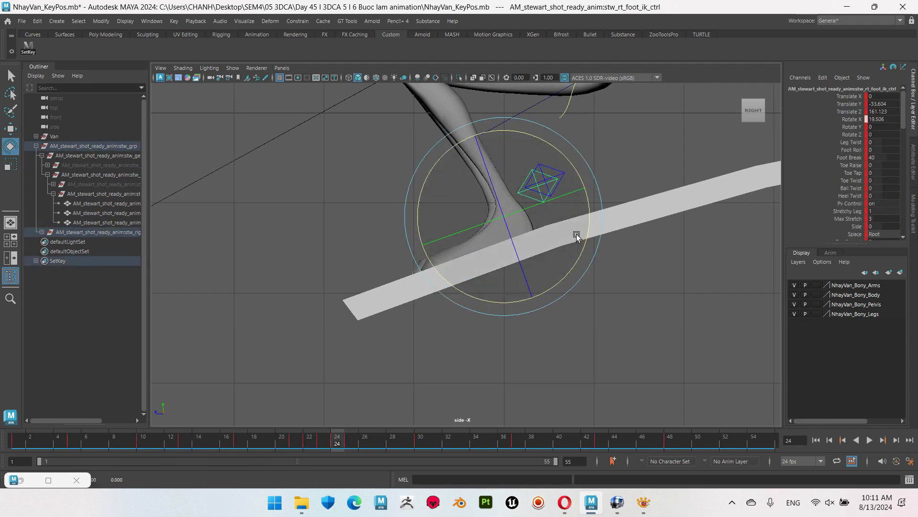
pyautogui.click(607, 212)
pyautogui.click(563, 173)
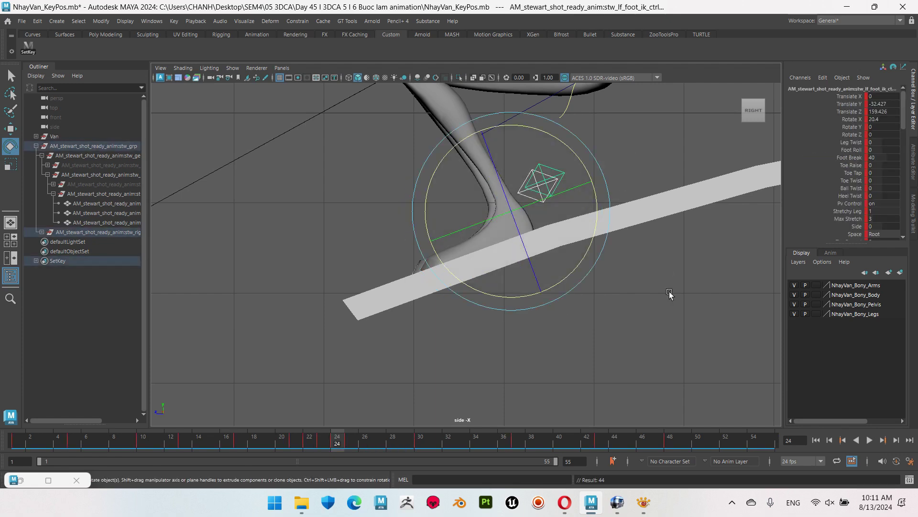
# Step: Play the animation to check the feet and scrub back to around frame 22
pyautogui.scroll(-5, 669, 294)
pyautogui.hotkey('alt', 'v')
pyautogui.moveTo(352, 445)
pyautogui.mouseDown()
pyautogui.moveTo(308, 439)
pyautogui.moveTo(365, 439)
pyautogui.moveTo(297, 440)
pyautogui.moveTo(433, 450)
pyautogui.moveTo(334, 442)
pyautogui.moveTo(434, 441)
pyautogui.mouseUp()
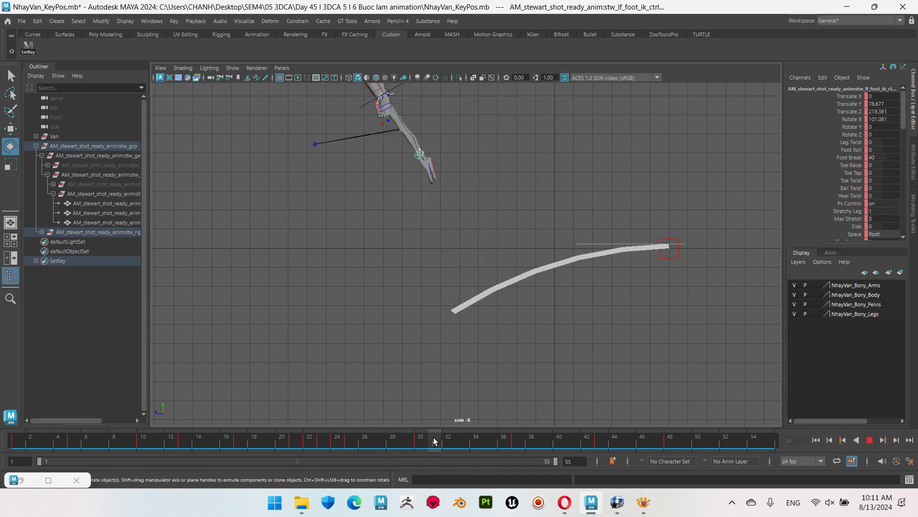
pyautogui.press('Escape')
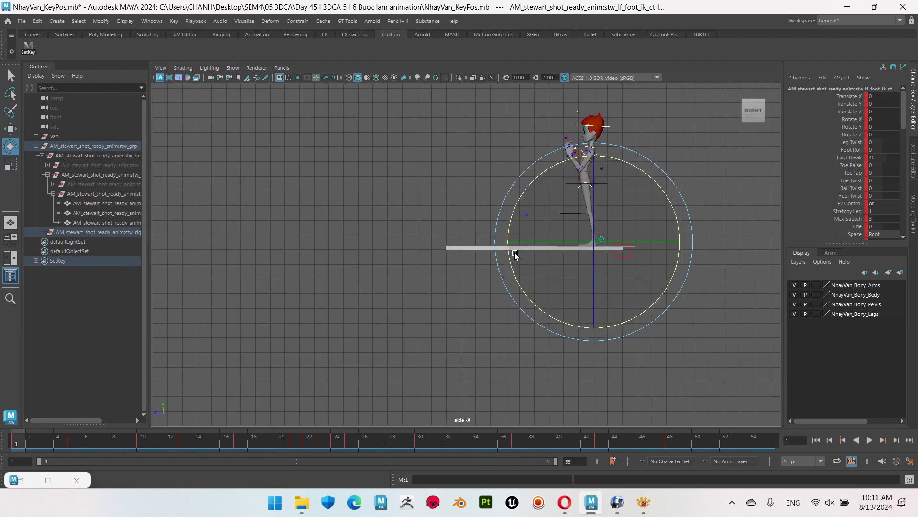
pyautogui.click(722, 314)
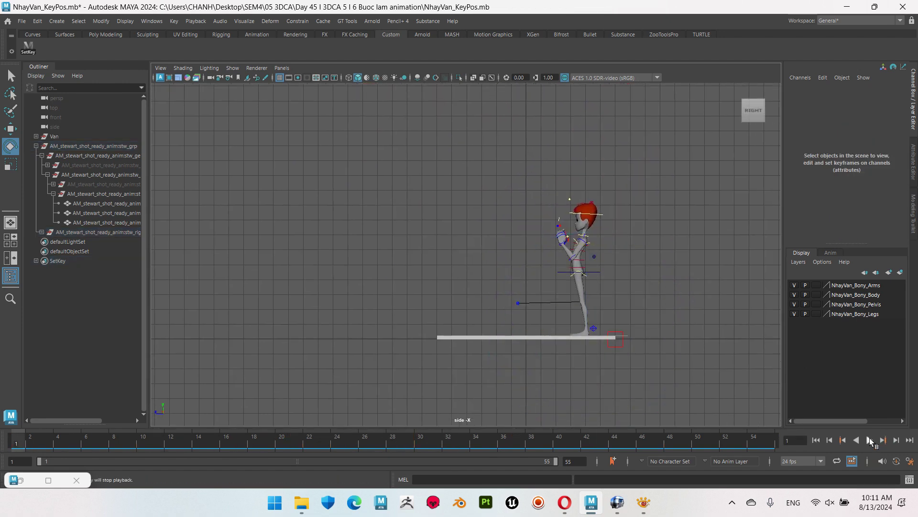
pyautogui.click(869, 440)
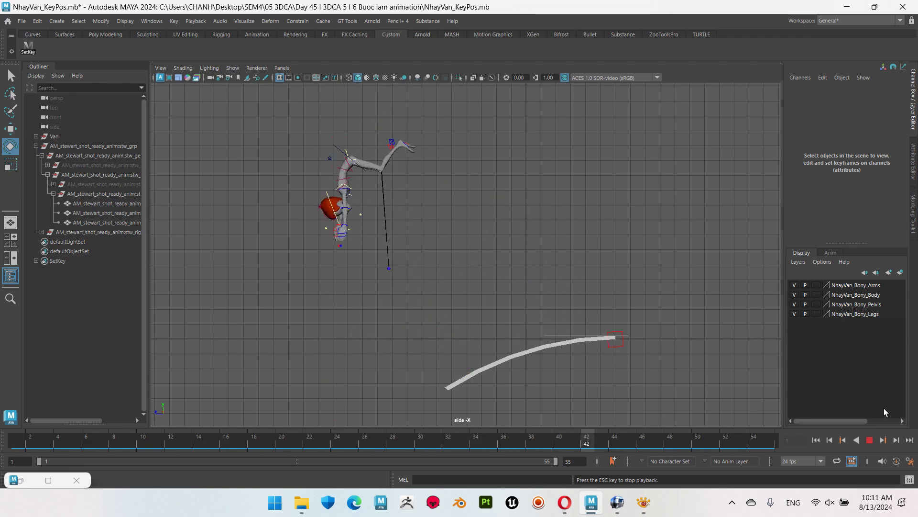
pyautogui.click(872, 439)
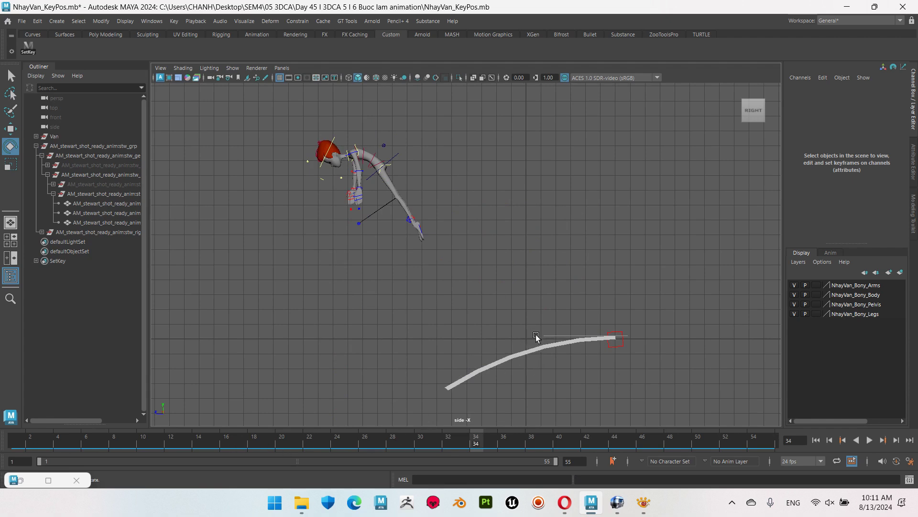
# Step: Select NhayVan_curve1 and reset its Rotate Z to 0
pyautogui.click(620, 347)
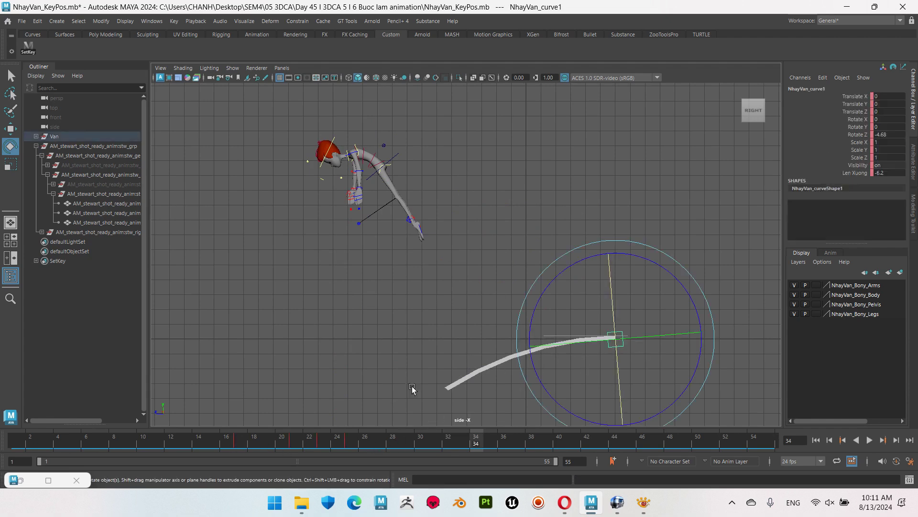
pyautogui.keyDown('alt'); pyautogui.moveTo(413, 390); pyautogui.dragTo(415, 418, button='right'); pyautogui.keyUp('alt')
pyautogui.moveTo(299, 438)
pyautogui.mouseDown()
pyautogui.moveTo(392, 444)
pyautogui.moveTo(300, 442)
pyautogui.moveTo(320, 448)
pyautogui.moveTo(406, 445)
pyautogui.mouseUp()
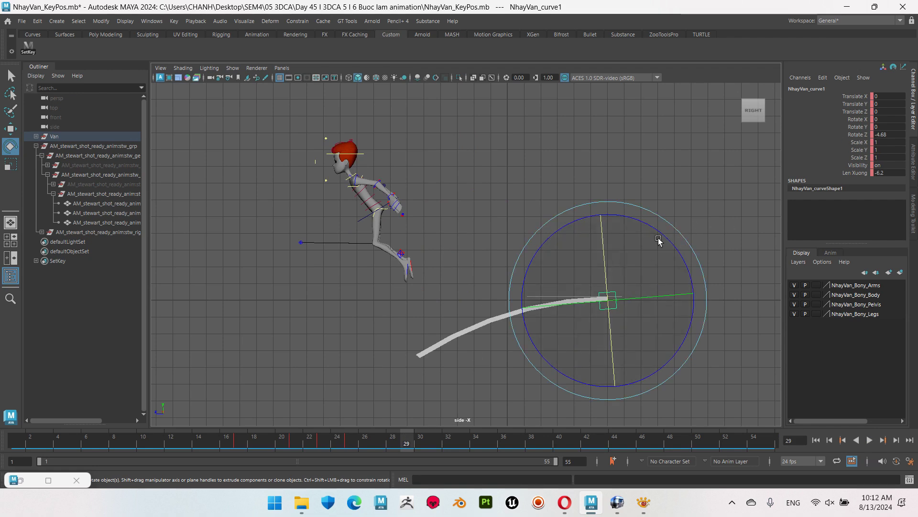
pyautogui.moveTo(666, 238); pyautogui.dragTo(668, 240)
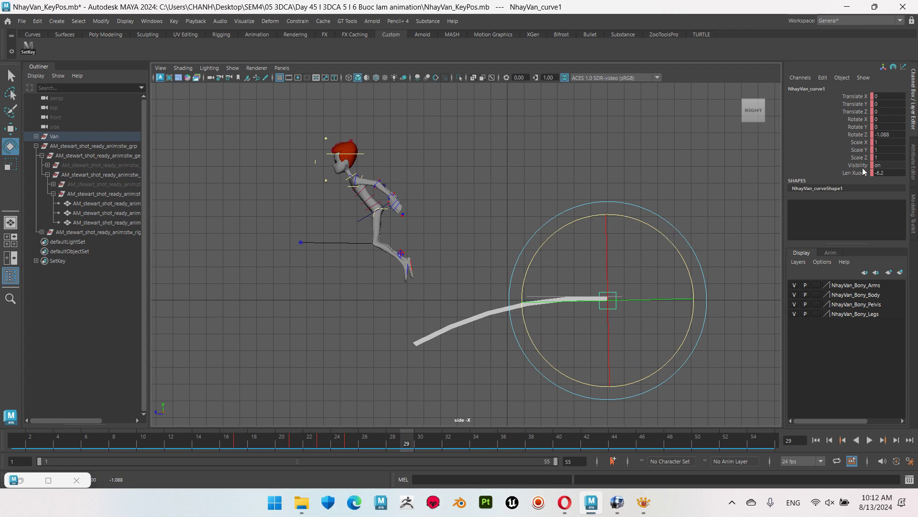
pyautogui.write('0')
pyautogui.press('Return')
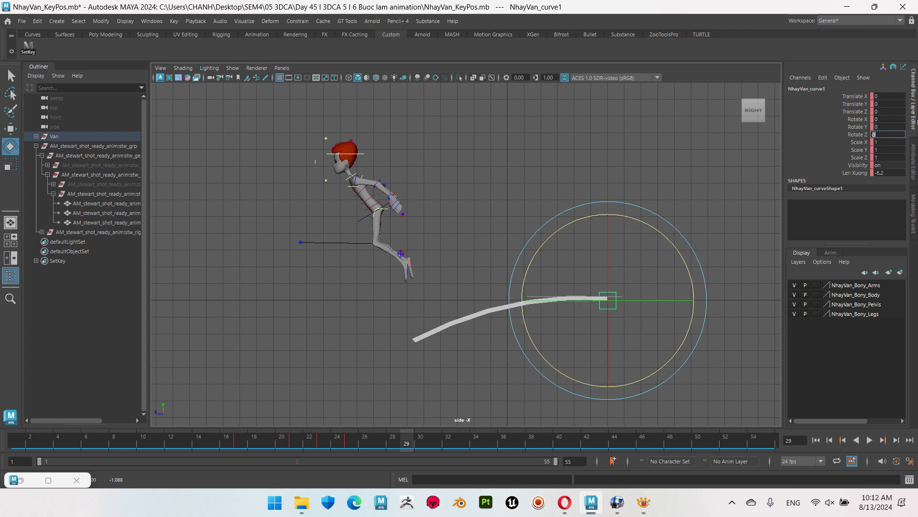
# Step: Animate Len Xuong: bend to -1.7 at frame 30, then key -0.6 at frame 33
pyautogui.click(858, 172)
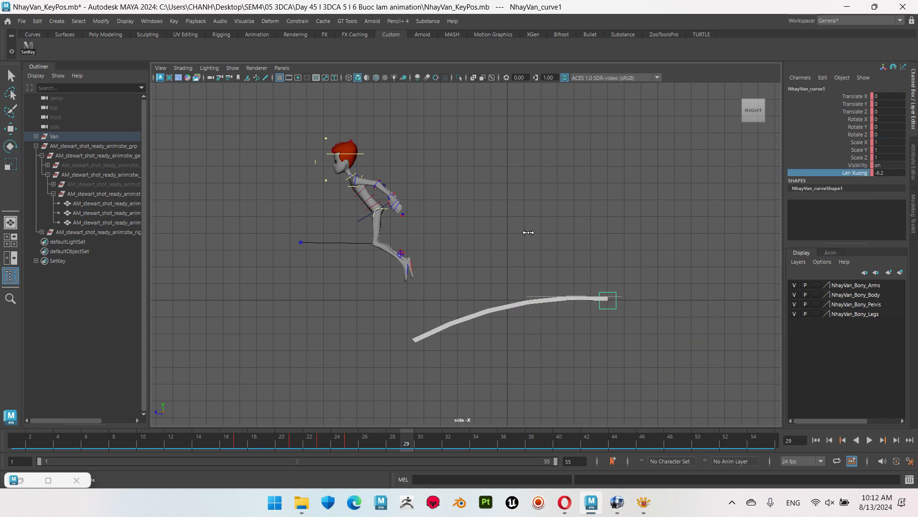
pyautogui.moveTo(528, 232); pyautogui.dragTo(566, 237, button='middle')
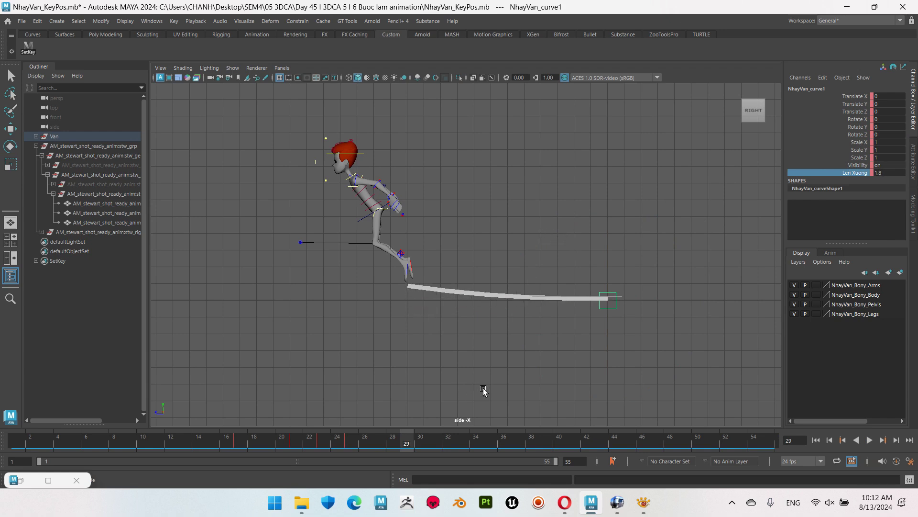
pyautogui.click(419, 447)
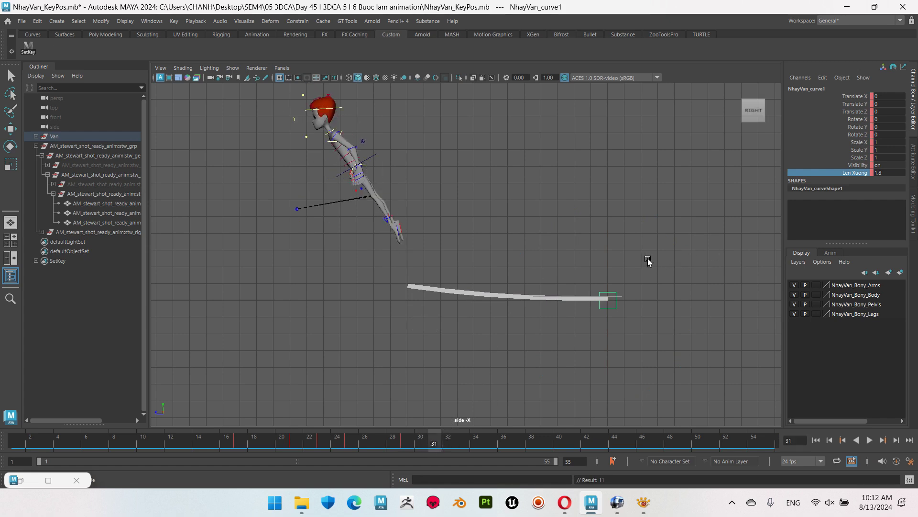
pyautogui.moveTo(653, 251); pyautogui.dragTo(637, 255, button='middle')
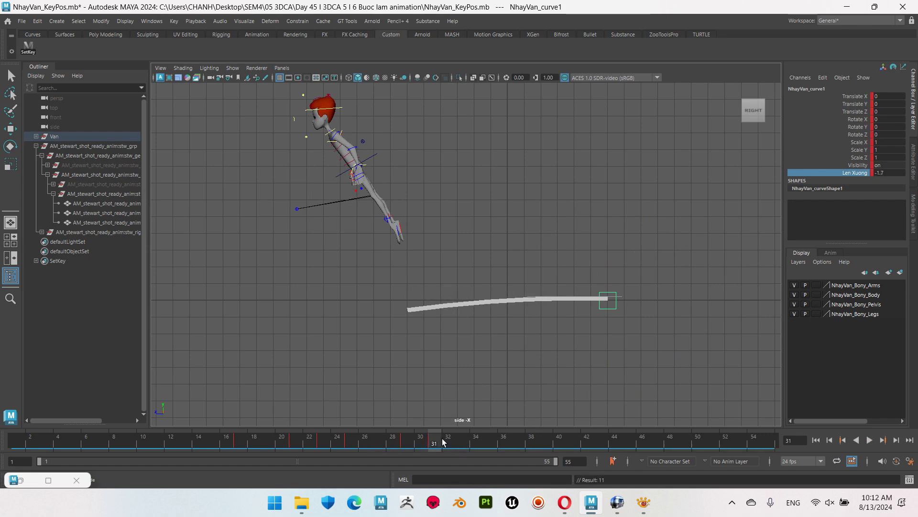
pyautogui.moveTo(448, 447); pyautogui.dragTo(460, 448)
pyautogui.moveTo(570, 283); pyautogui.dragTo(589, 285, button='middle')
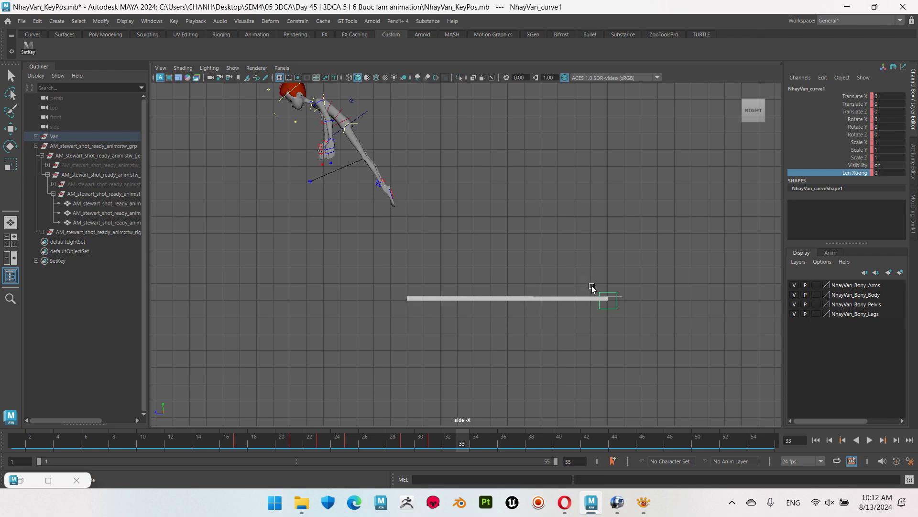
pyautogui.press('s')
# Step: Set Len Xuong to 0 at frame 35 and 0.4 around frame 33
pyautogui.click(490, 439)
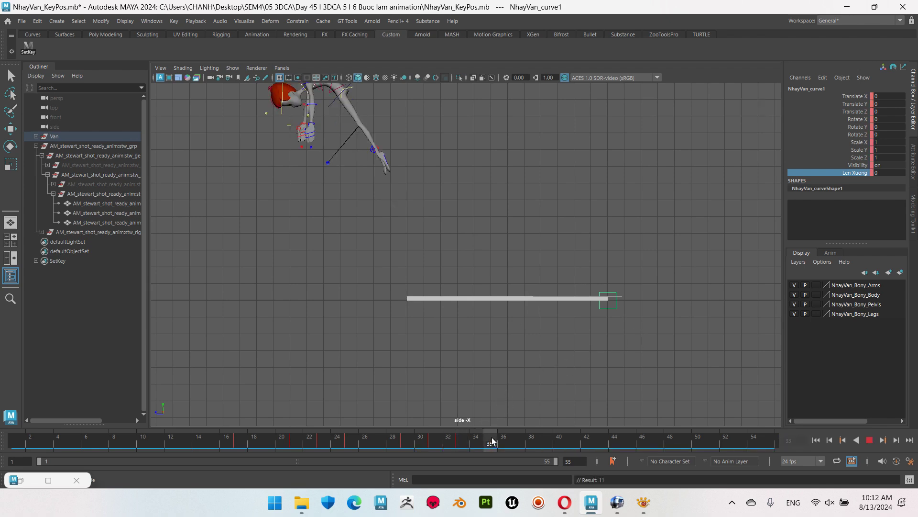
pyautogui.click(892, 173)
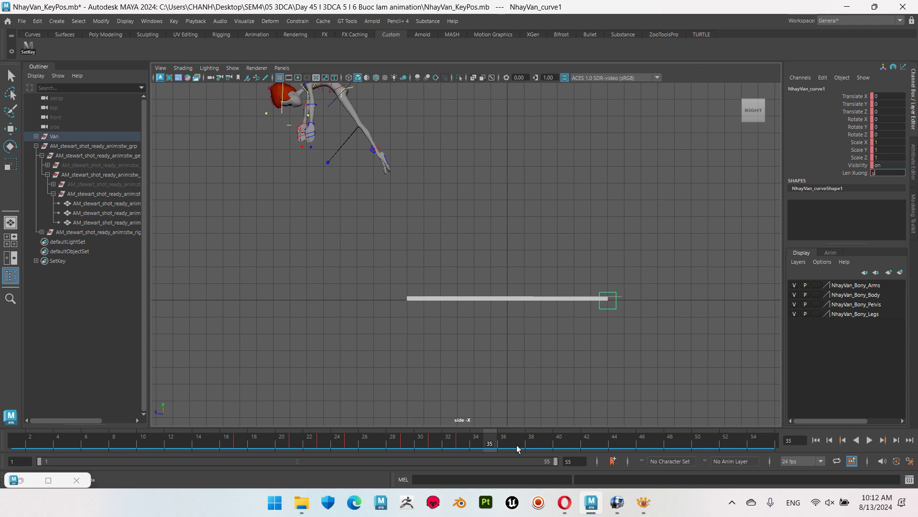
pyautogui.press('Escape')
pyautogui.moveTo(502, 441); pyautogui.dragTo(465, 441)
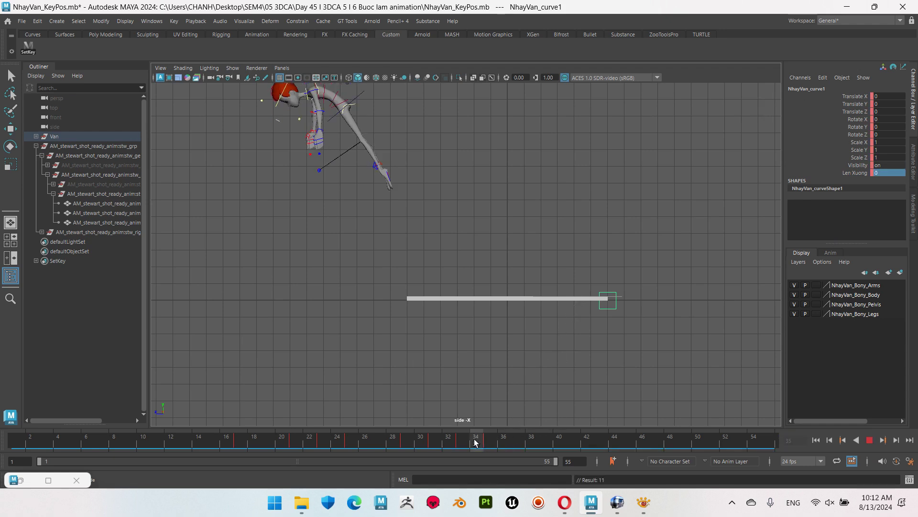
pyautogui.moveTo(588, 258); pyautogui.dragTo(589, 262, button='middle')
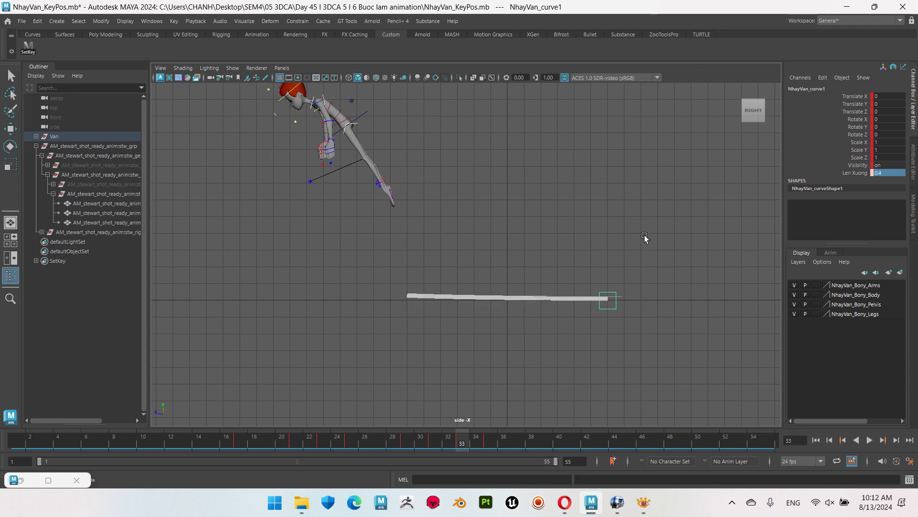
# Step: Rewind to frame 1 and play the jump through to frame 54 in the side view
pyautogui.moveTo(476, 442); pyautogui.dragTo(15, 443)
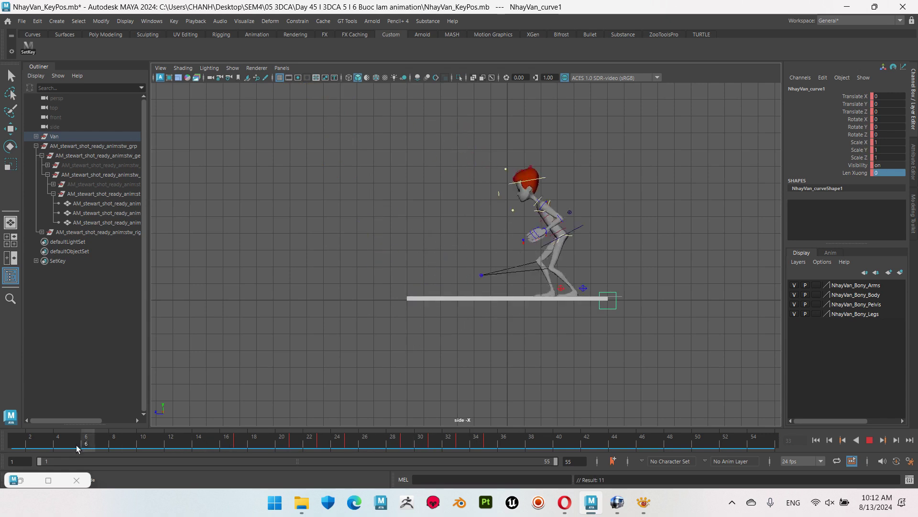
pyautogui.press('space')
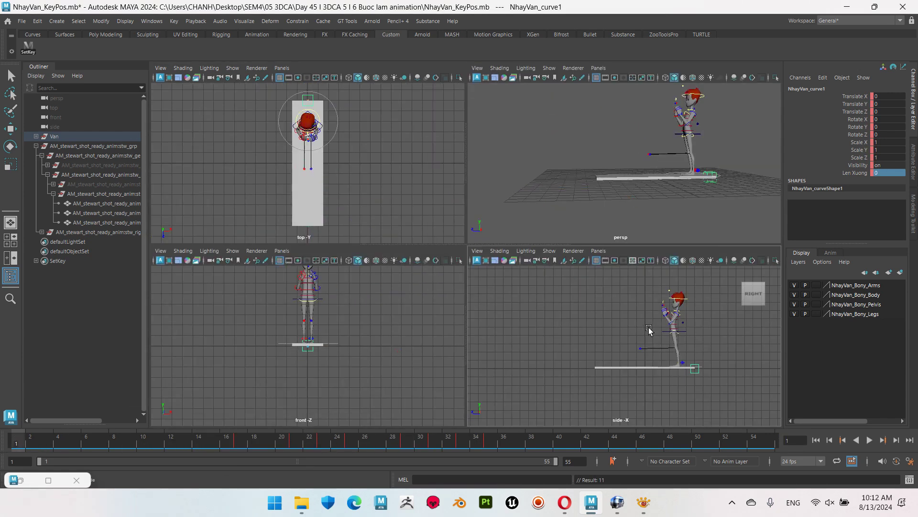
pyautogui.press('space')
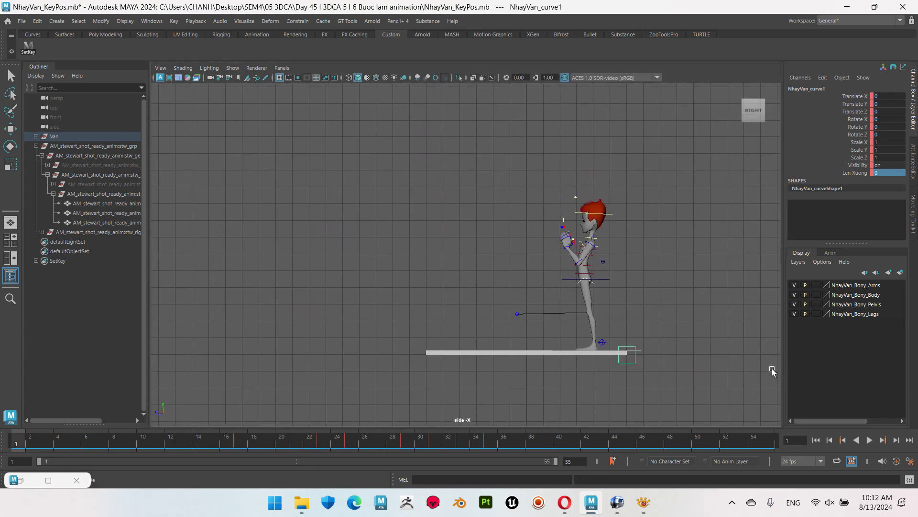
pyautogui.click(869, 440)
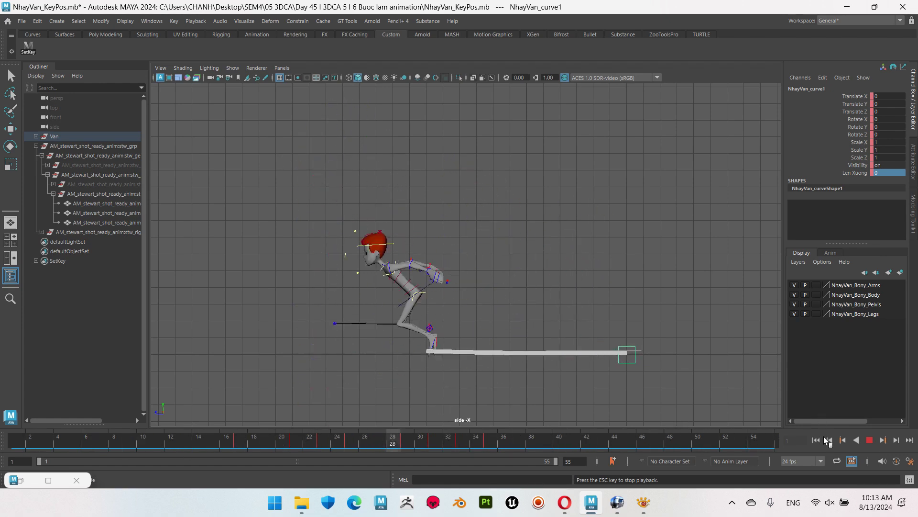
pyautogui.click(871, 440)
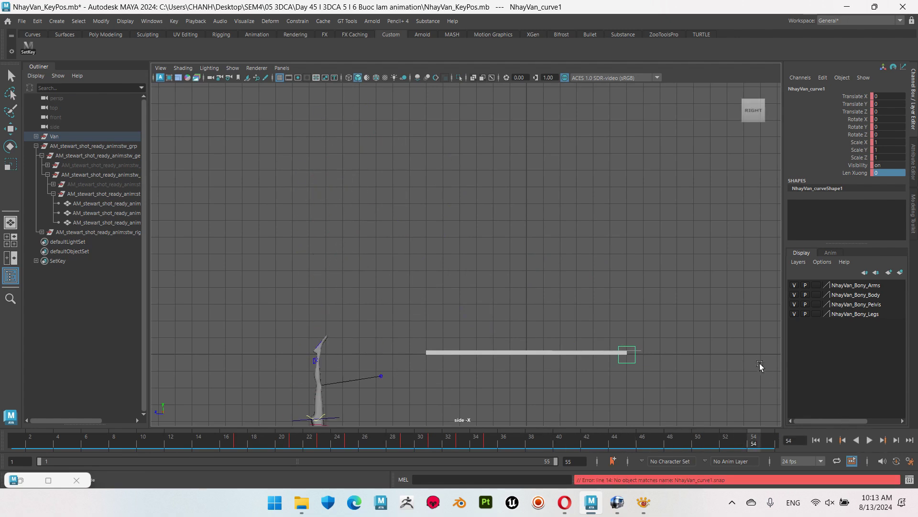
pyautogui.click(731, 352)
pyautogui.press('space')
pyautogui.press('space')
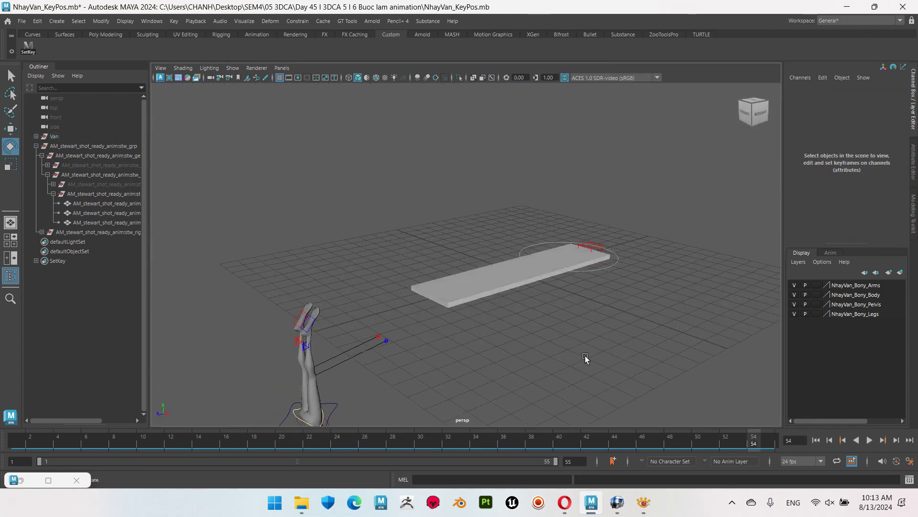
# Step: Save the scene as NhayVan_Breakdown.mb using Save Scene As
pyautogui.keyDown('alt'); pyautogui.moveTo(585, 358); pyautogui.dragTo(562, 284); pyautogui.keyUp('alt')
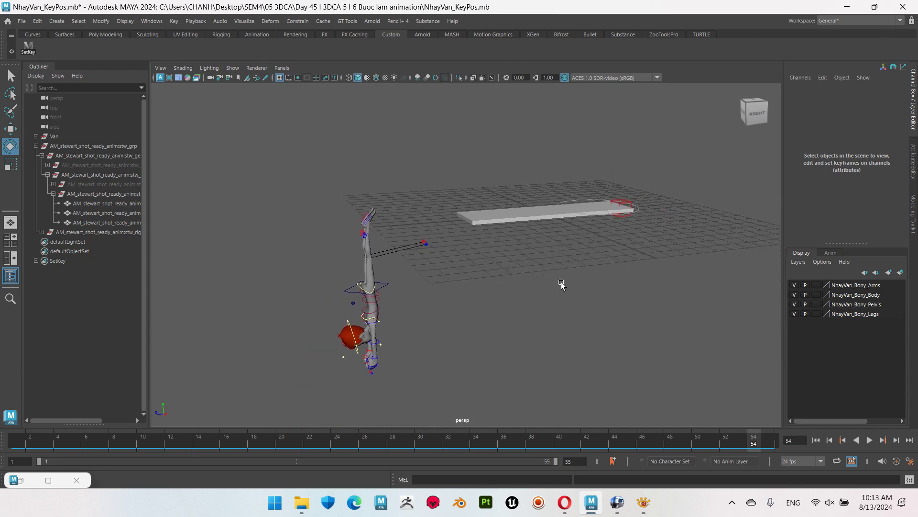
pyautogui.click(21, 21)
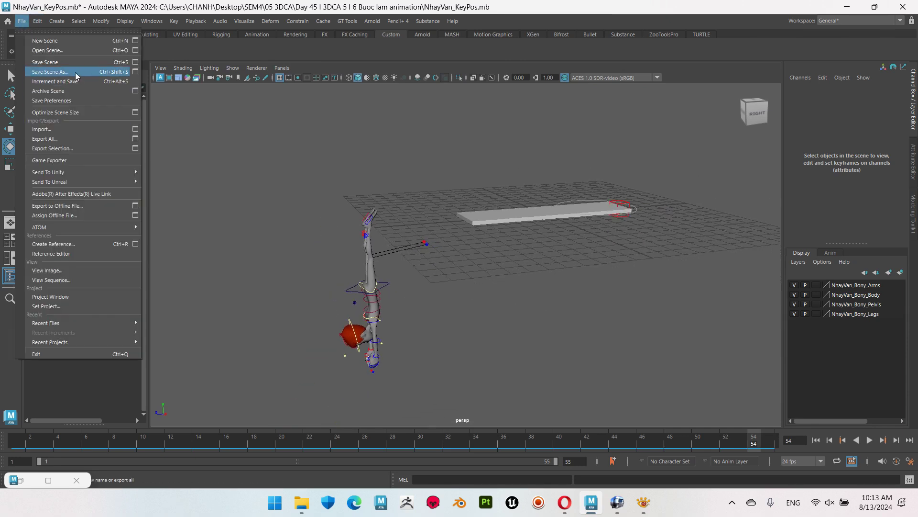
pyautogui.click(75, 76)
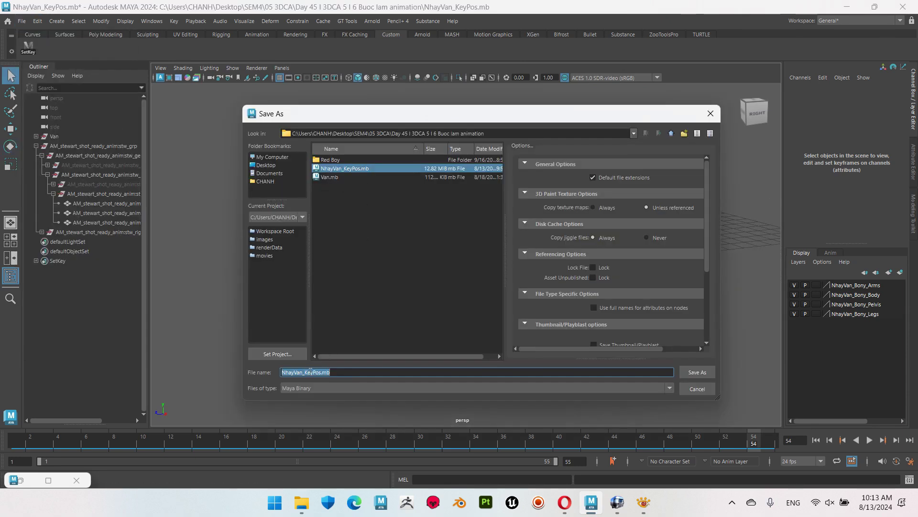
pyautogui.click(308, 375)
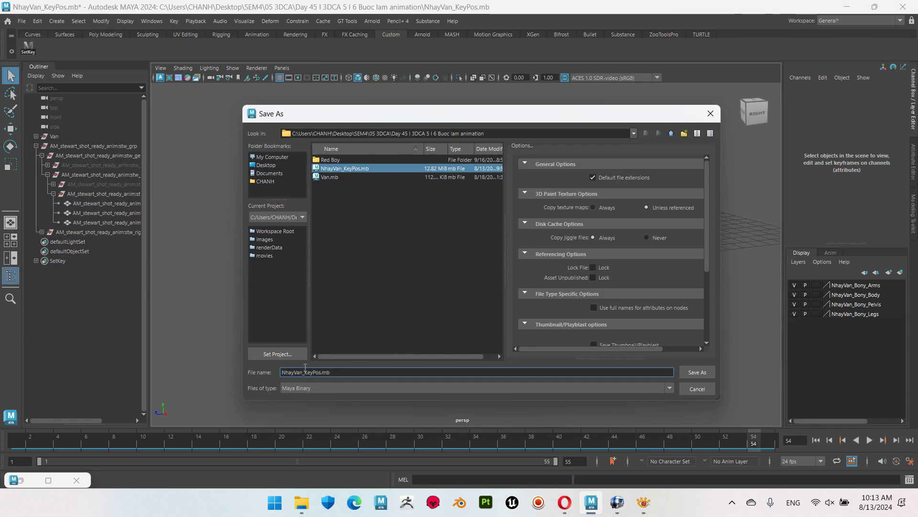
pyautogui.press('Delete')
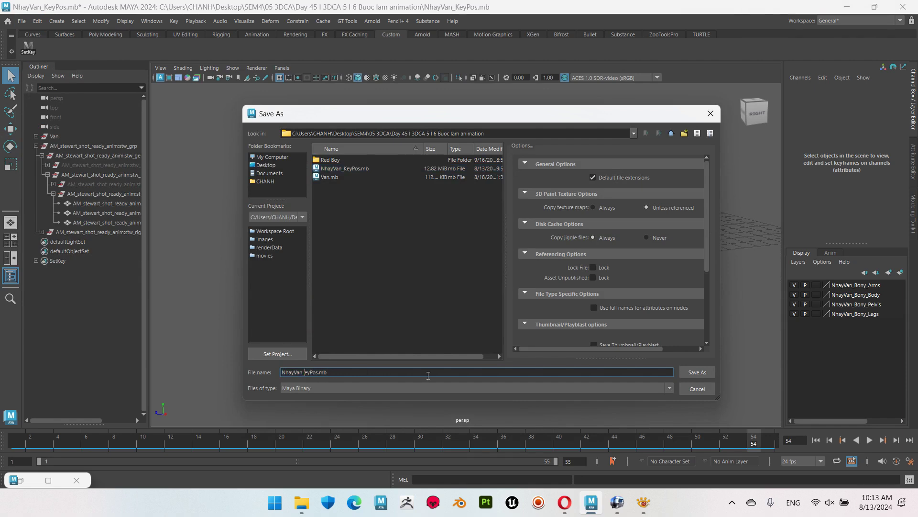
pyautogui.press('Delete')
pyautogui.write('Breakdown')
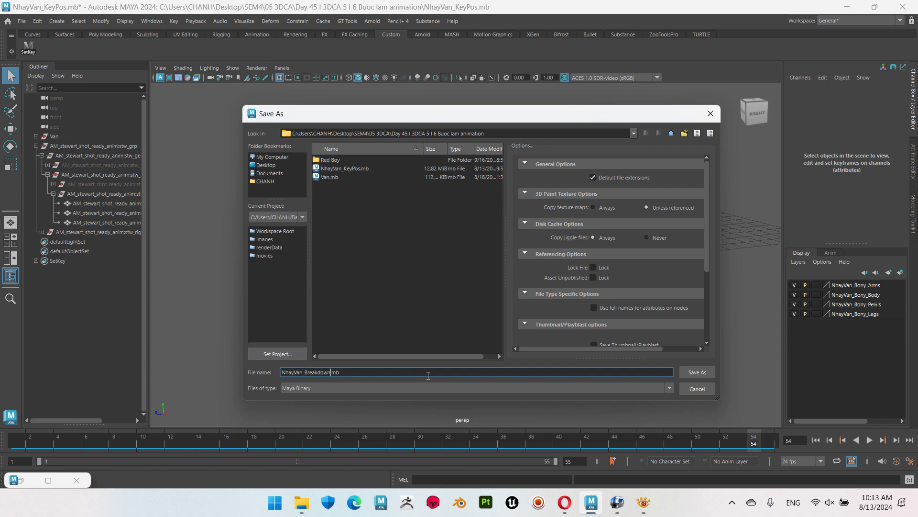
pyautogui.click(696, 373)
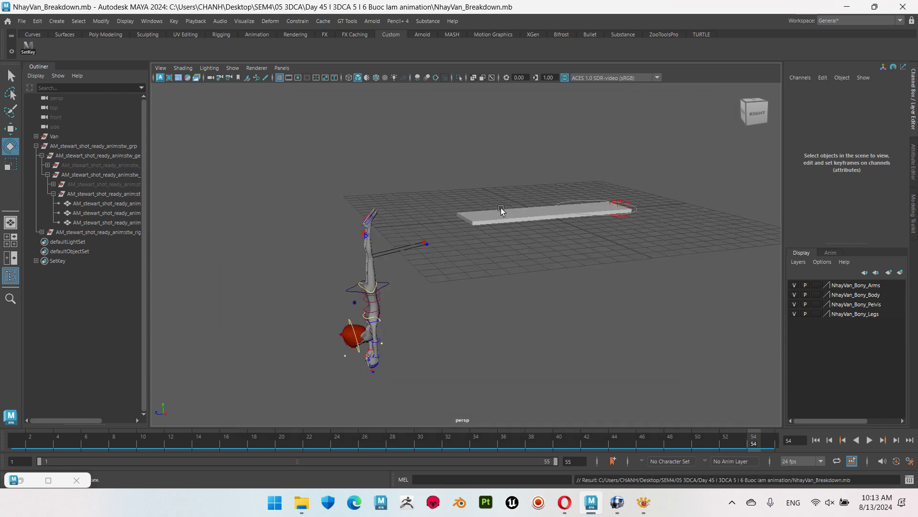
# Step: Select the centre-of-gravity control, right knee pole-vector control and board bend curve
pyautogui.moveTo(493, 302)
pyautogui.keyDown('alt'); pyautogui.mouseDown()
pyautogui.moveTo(454, 328)
pyautogui.moveTo(539, 304)
pyautogui.moveTo(533, 311)
pyautogui.moveTo(566, 307)
pyautogui.mouseUp(); pyautogui.keyUp('alt')
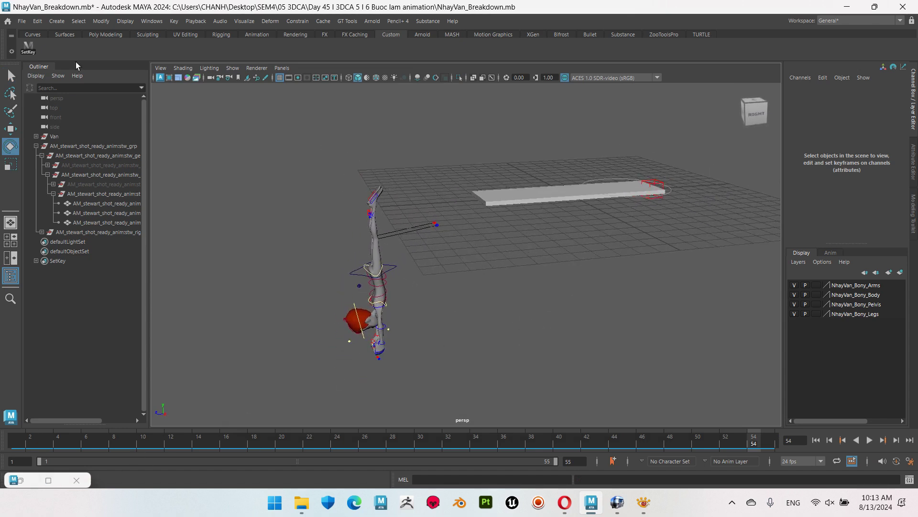
pyautogui.click(30, 49)
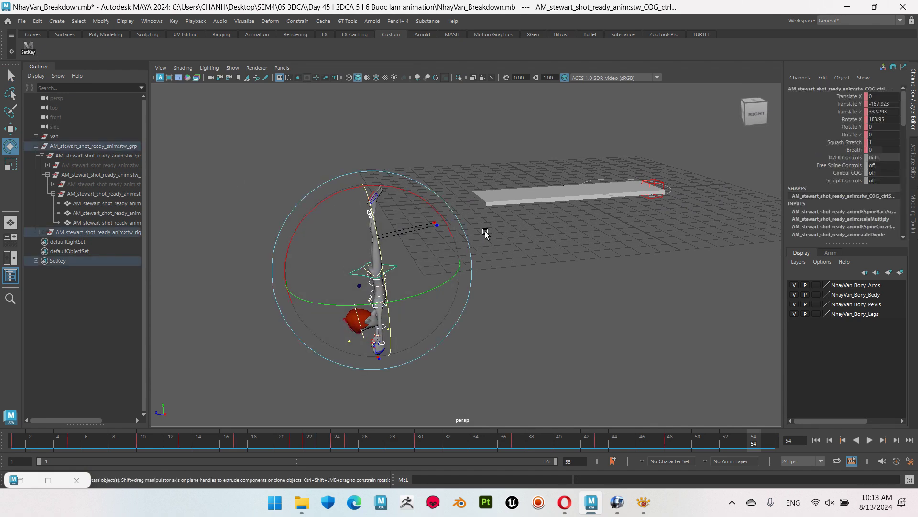
pyautogui.scroll(2, 493, 254)
pyautogui.scroll(3, 487, 238)
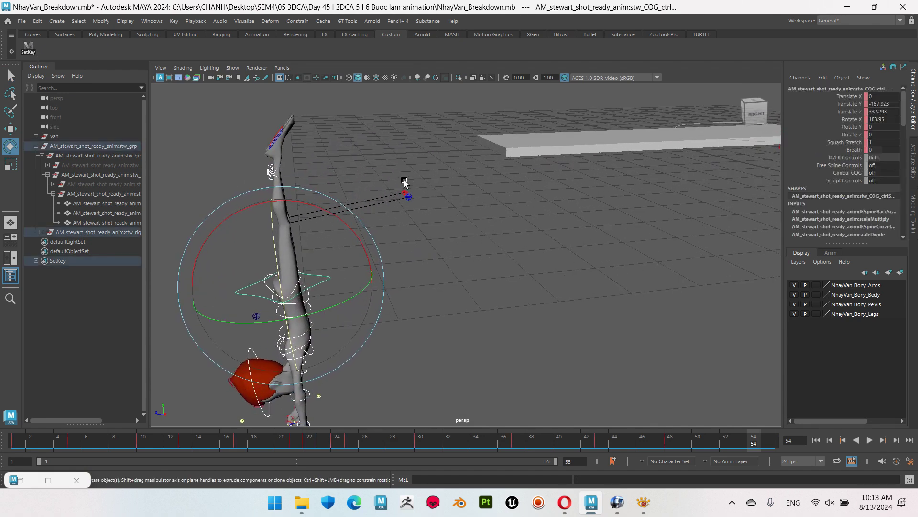
pyautogui.click(407, 194)
pyautogui.keyDown('alt'); pyautogui.moveTo(407, 194); pyautogui.dragTo(563, 281); pyautogui.keyUp('alt')
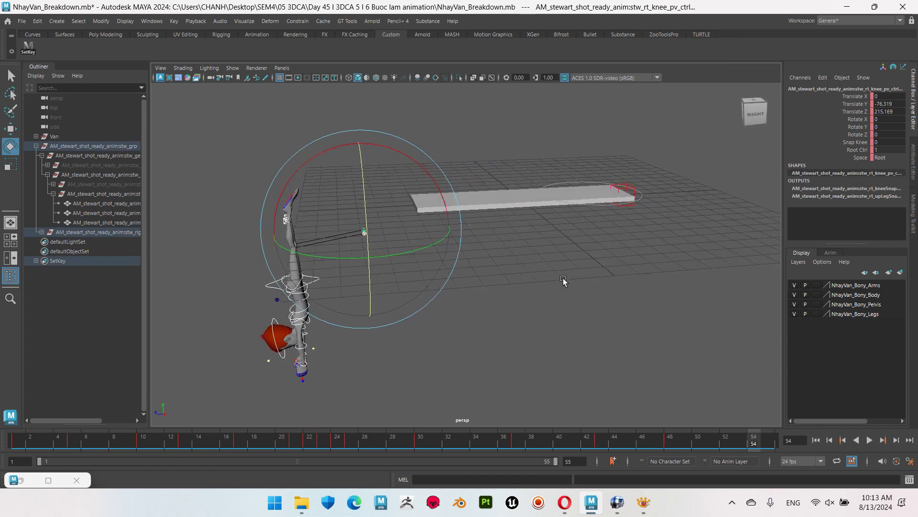
pyautogui.keyDown('alt'); pyautogui.moveTo(564, 282); pyautogui.dragTo(592, 264, button='middle'); pyautogui.keyUp('alt')
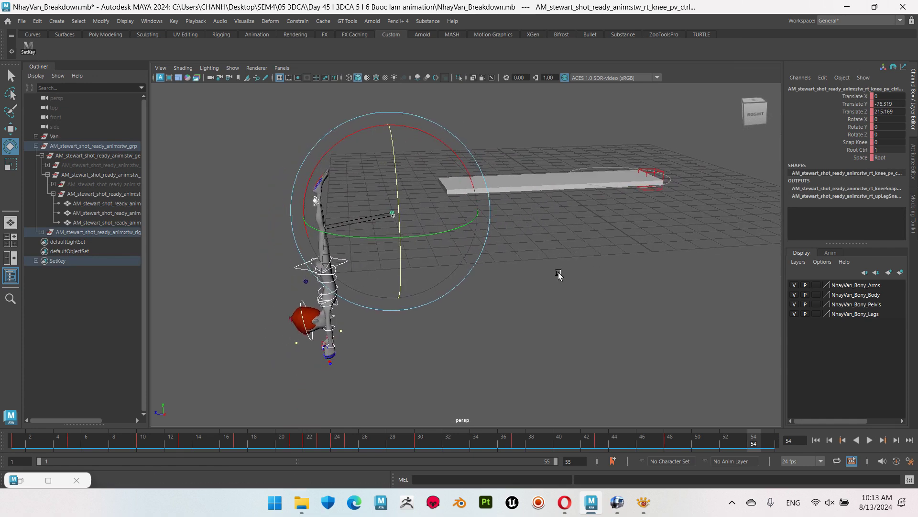
pyautogui.click(654, 173)
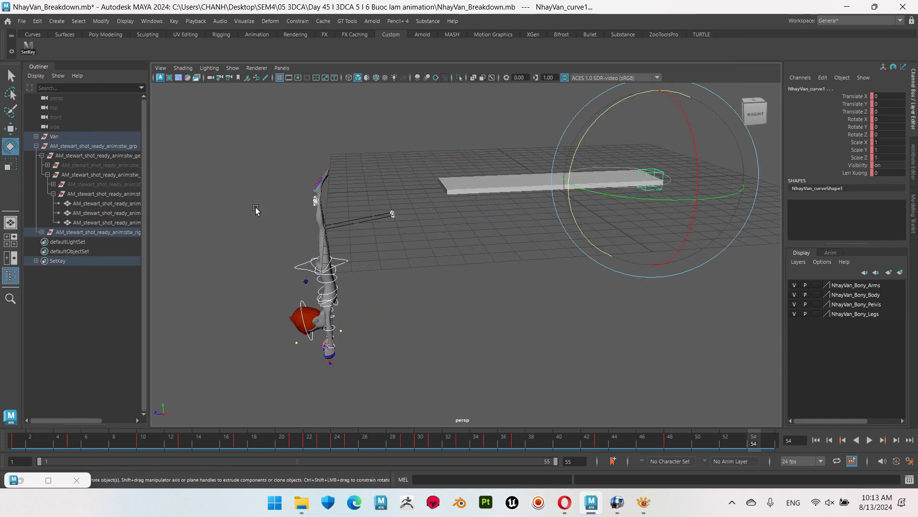
# Step: In the Graph Editor, select every key, apply Step Tangents, and minimize the editor
pyautogui.click(147, 26)
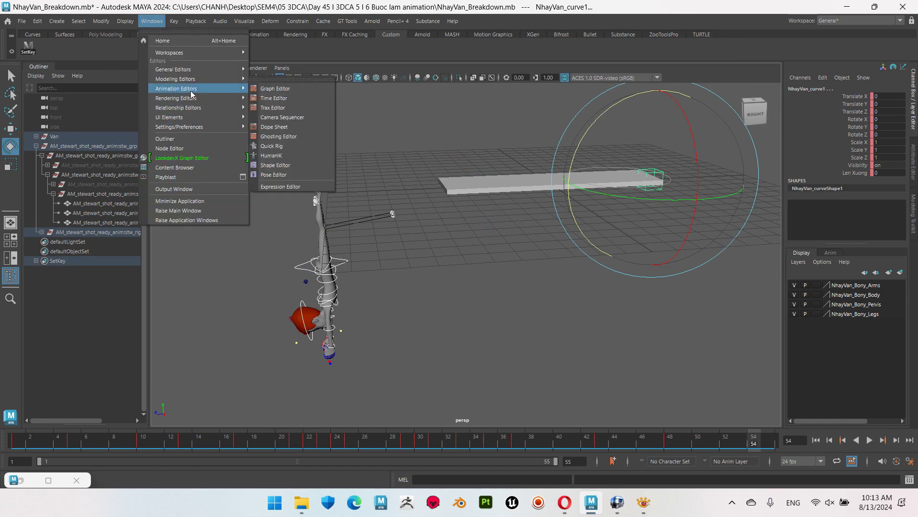
pyautogui.click(281, 91)
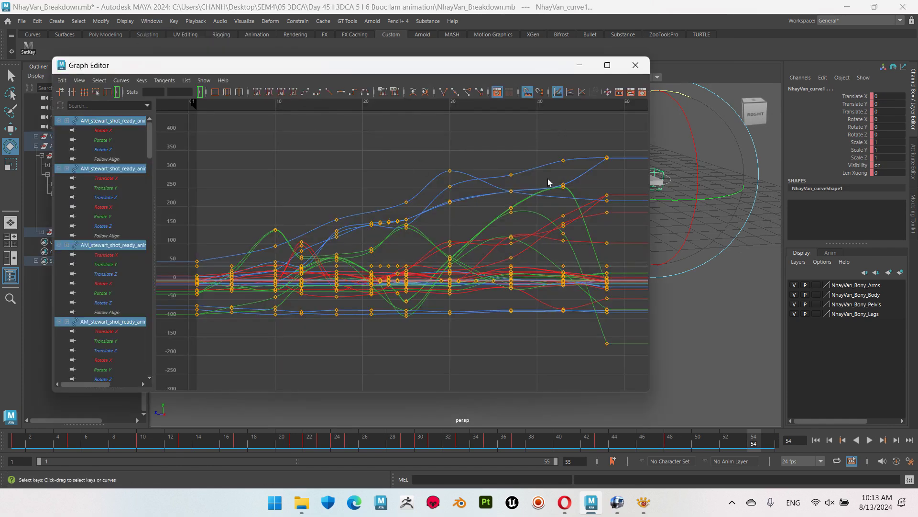
pyautogui.press('a')
pyautogui.moveTo(283, 196); pyautogui.dragTo(602, 382)
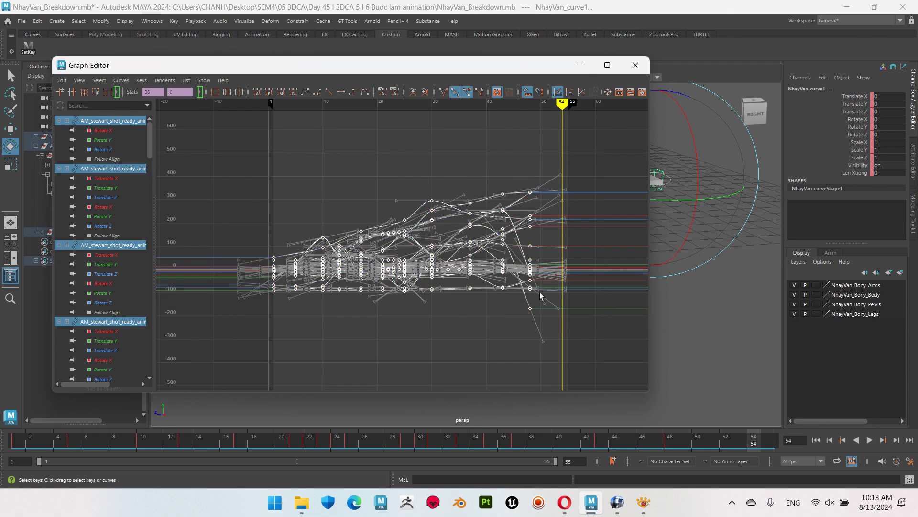
pyautogui.click(354, 93)
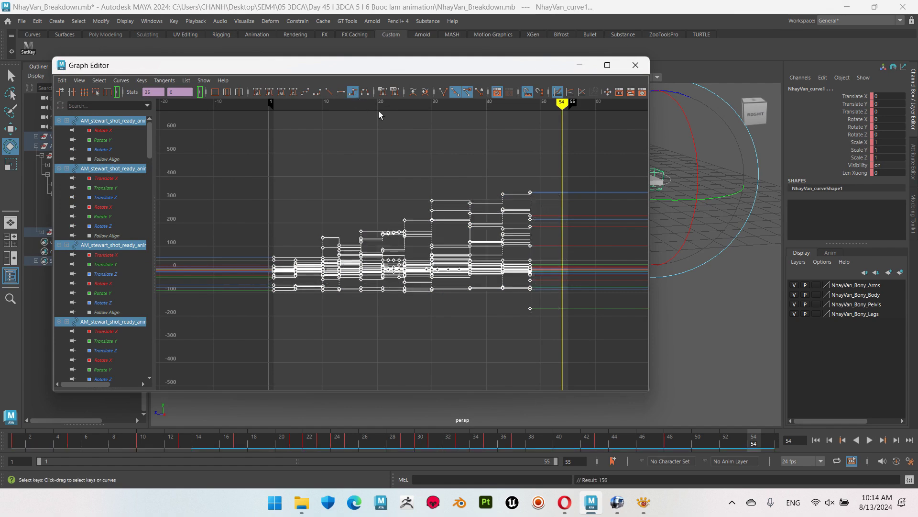
pyautogui.click(582, 66)
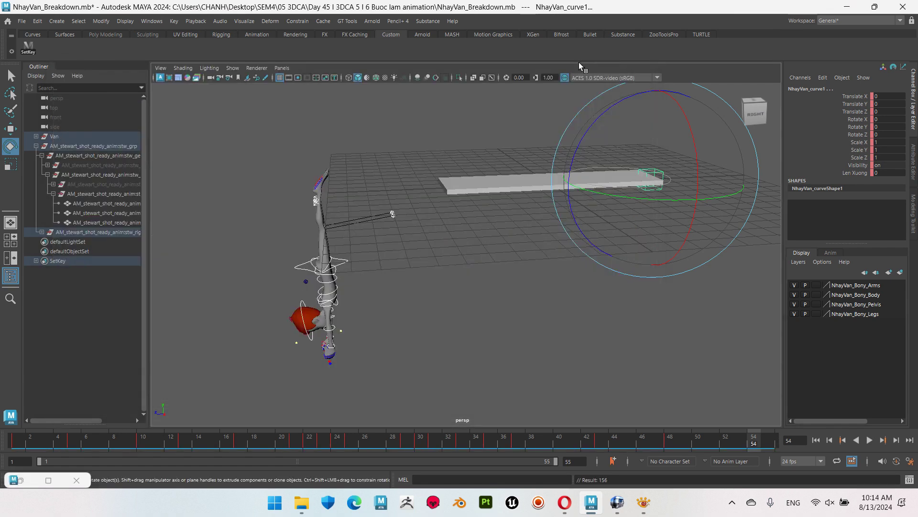
# Step: Hide the rig controls, orbit around the board, and return to the first frame
pyautogui.click(234, 69)
pyautogui.moveTo(260, 98)
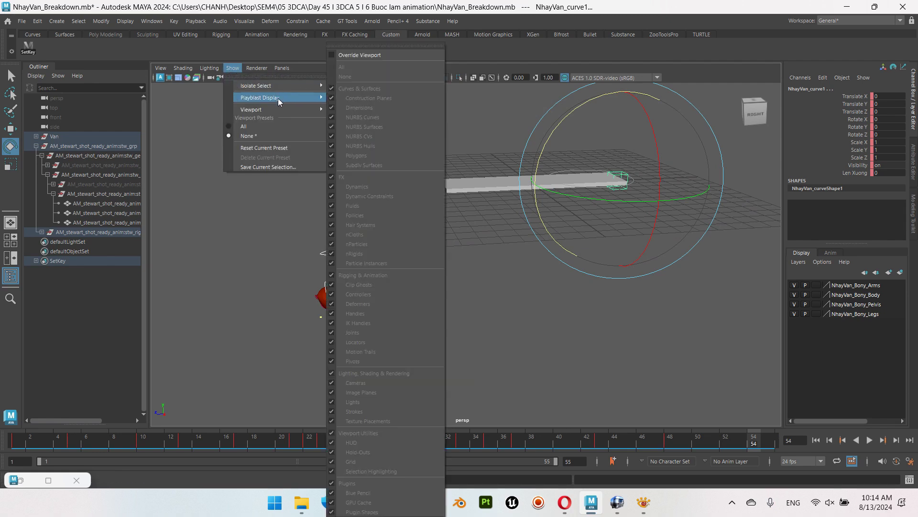
pyautogui.click(397, 111)
pyautogui.moveTo(407, 136)
pyautogui.keyDown('alt'); pyautogui.mouseDown()
pyautogui.moveTo(569, 268)
pyautogui.moveTo(598, 334)
pyautogui.moveTo(607, 395)
pyautogui.moveTo(600, 455)
pyautogui.mouseUp(); pyautogui.keyUp('alt')
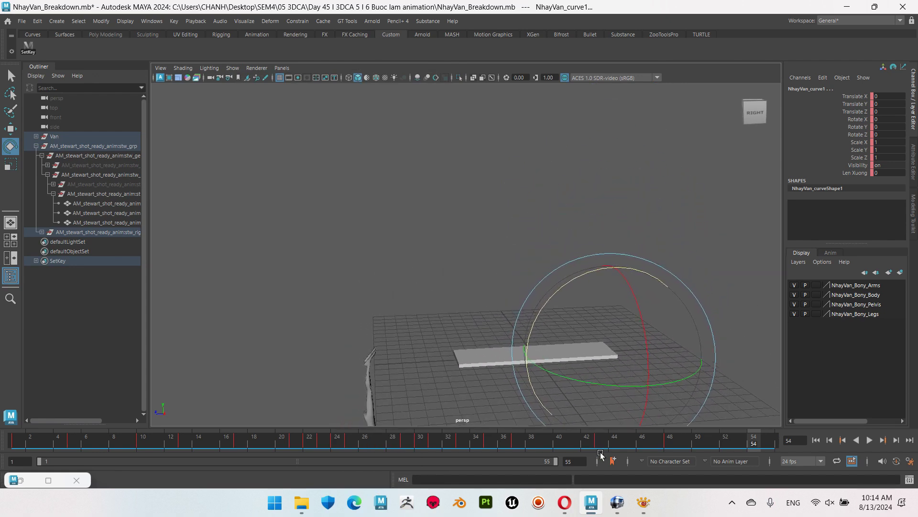
pyautogui.click(504, 265)
pyautogui.moveTo(432, 365)
pyautogui.keyDown('alt'); pyautogui.mouseDown()
pyautogui.moveTo(574, 359)
pyautogui.moveTo(614, 378)
pyautogui.mouseUp(); pyautogui.keyUp('alt')
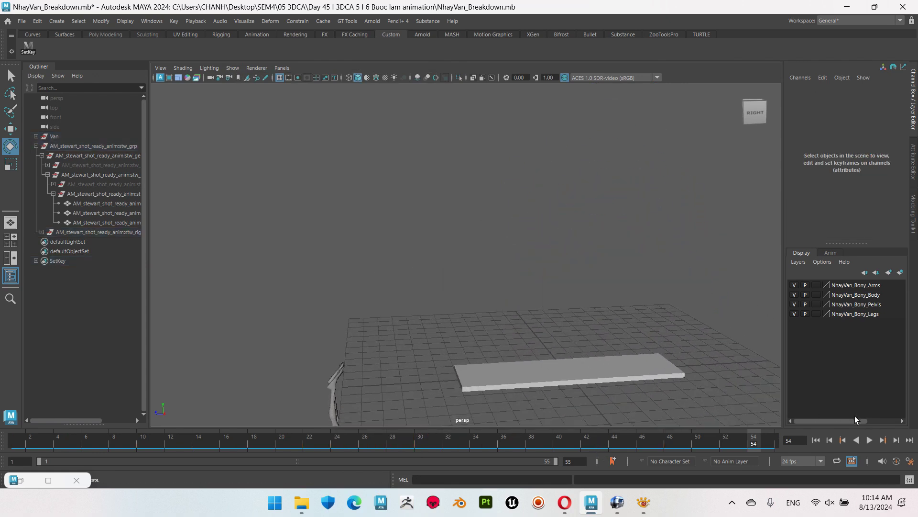
pyautogui.click(816, 440)
# Step: Play and scrub the stepped jump repeatedly through the crouch, leap and dive
pyautogui.click(870, 440)
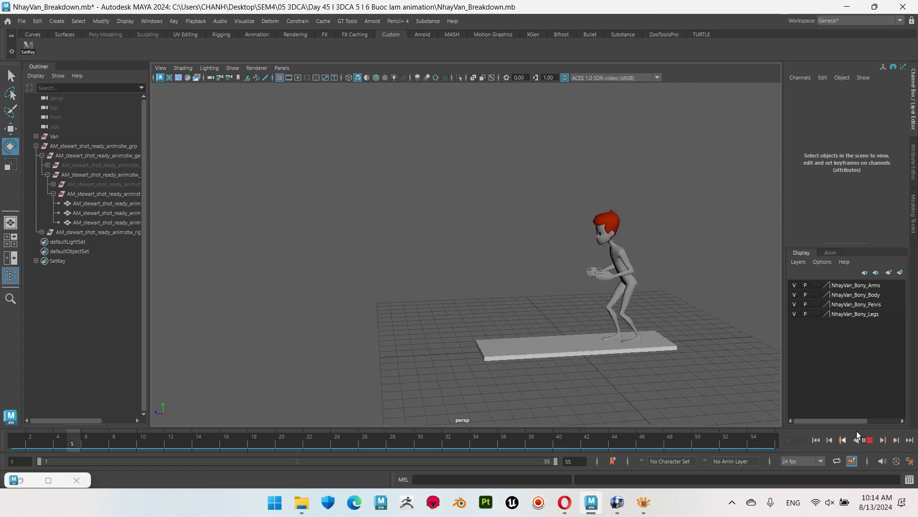
pyautogui.click(869, 440)
pyautogui.moveTo(330, 445)
pyautogui.mouseDown()
pyautogui.moveTo(353, 444)
pyautogui.moveTo(287, 434)
pyautogui.moveTo(364, 433)
pyautogui.moveTo(276, 420)
pyautogui.moveTo(457, 429)
pyautogui.mouseUp()
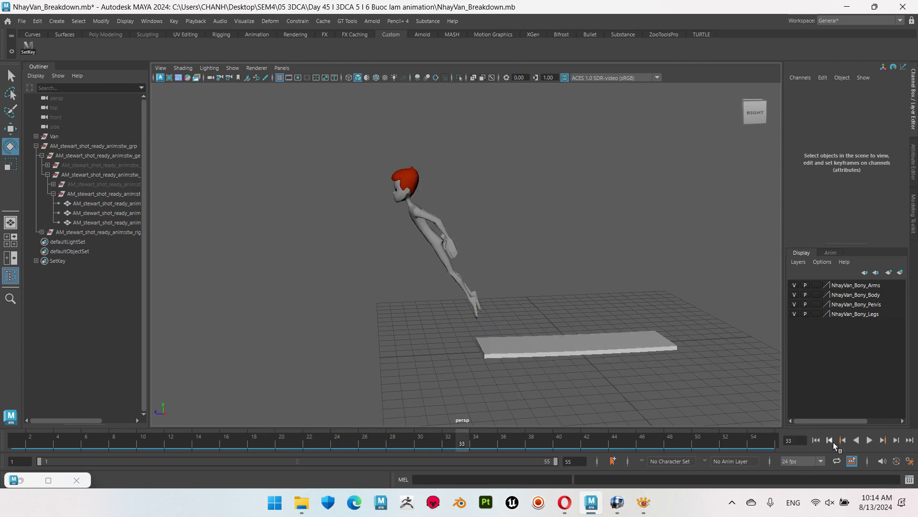
pyautogui.hotkey('alt', 'v')
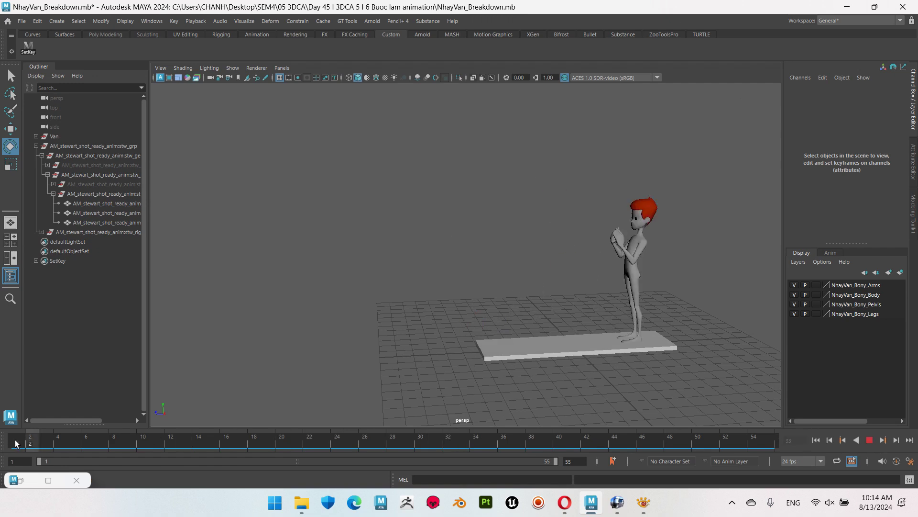
pyautogui.moveTo(375, 446); pyautogui.dragTo(520, 449)
pyautogui.moveTo(577, 458); pyautogui.dragTo(427, 449)
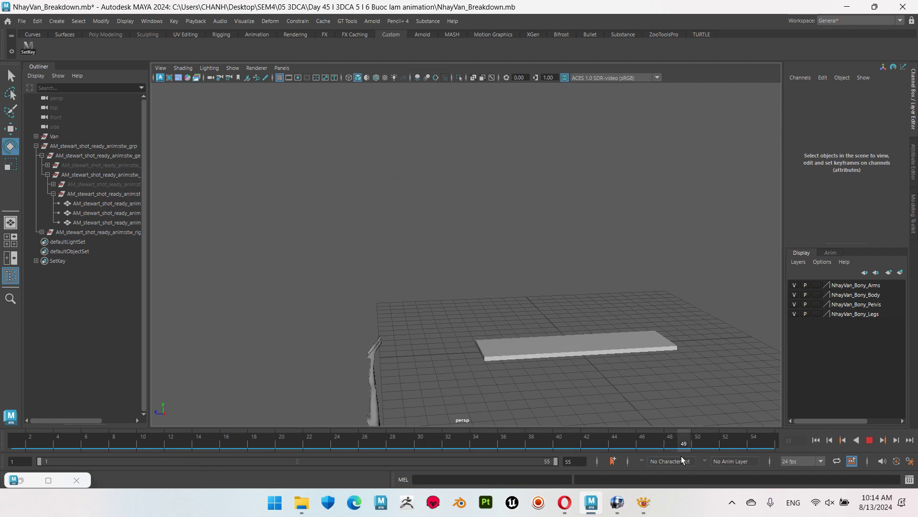
pyautogui.press('Escape')
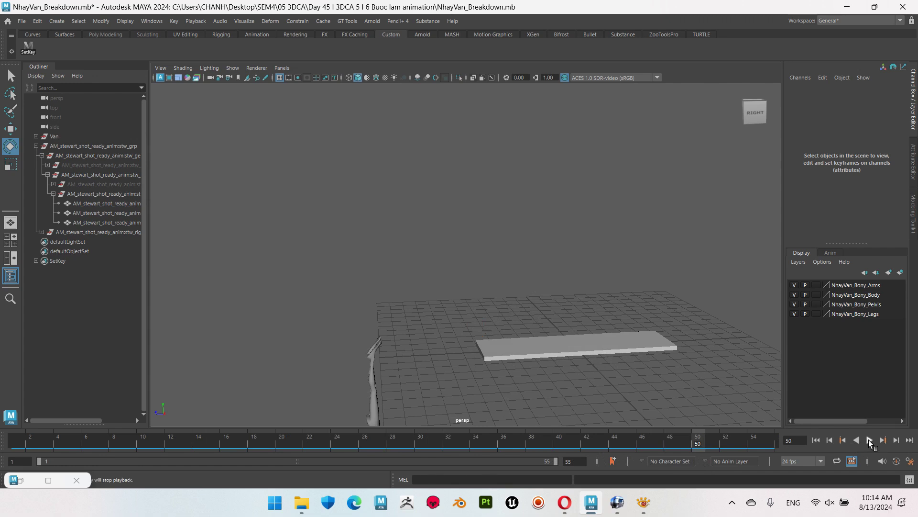
pyautogui.click(870, 438)
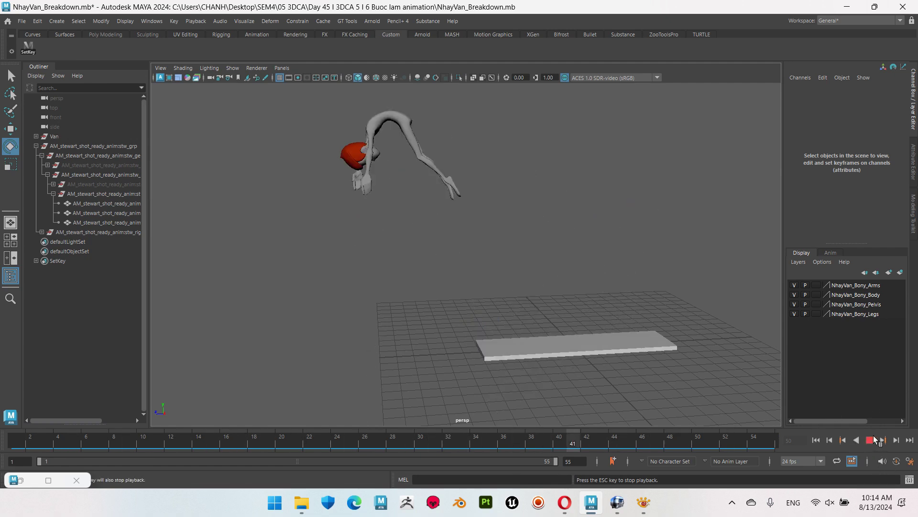
pyautogui.click(872, 441)
pyautogui.click(232, 67)
pyautogui.moveTo(259, 109)
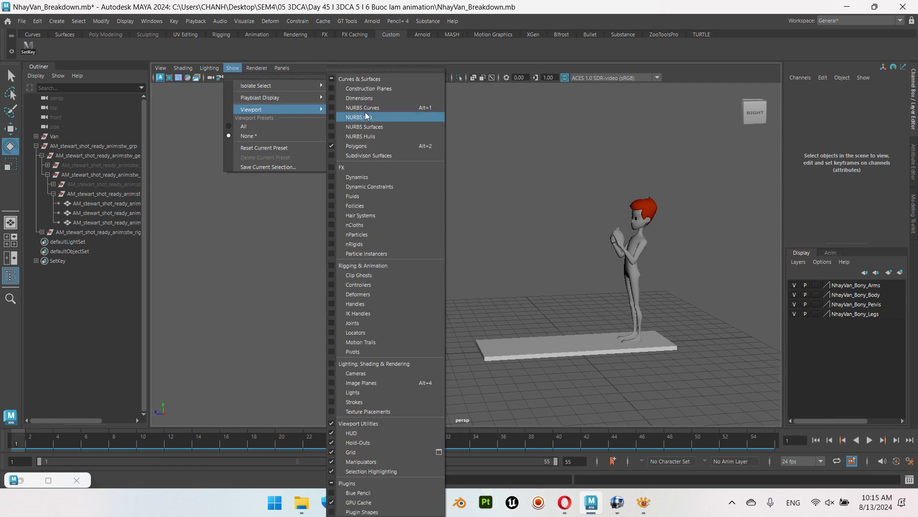
# Step: Show the controllers again, zoom under the legs, select the left foot control, and scrub frames 22–24
pyautogui.click(369, 106)
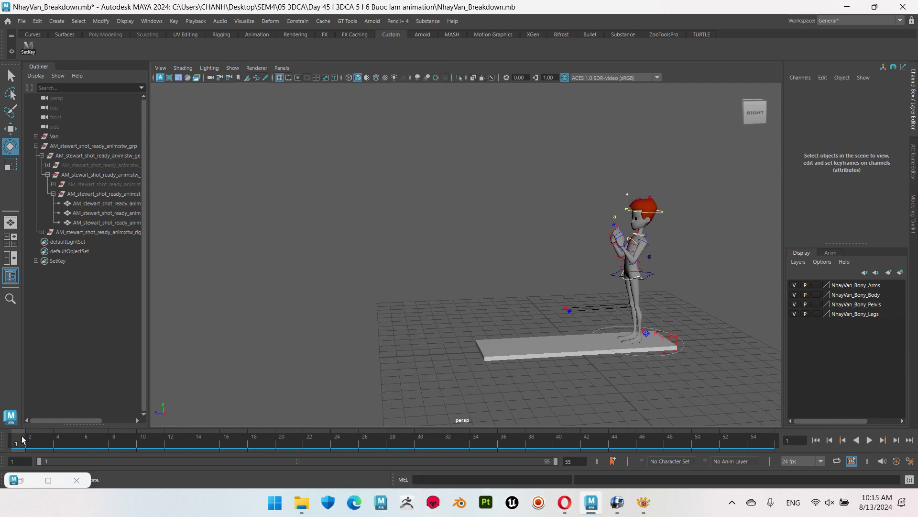
pyautogui.hotkey('alt', 'v')
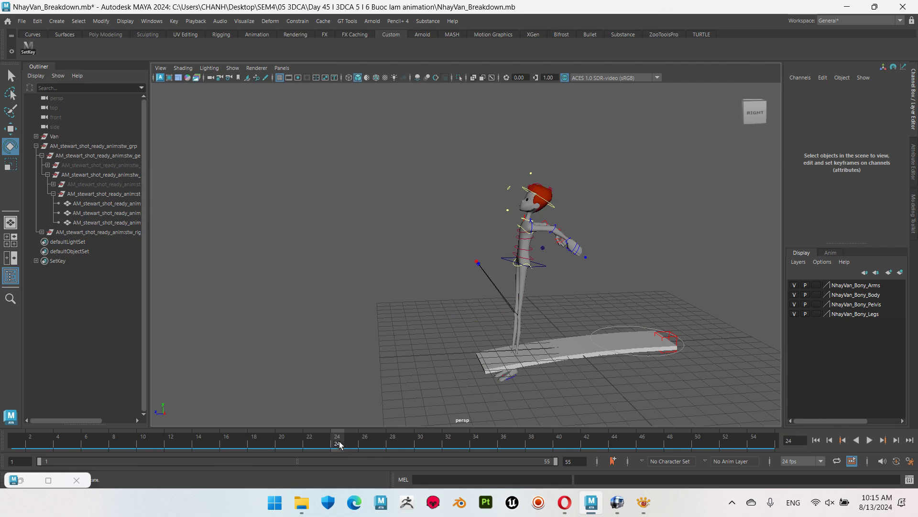
pyautogui.keyDown('alt'); pyautogui.moveTo(526, 215); pyautogui.dragTo(576, 266); pyautogui.keyUp('alt')
pyautogui.keyDown('alt'); pyautogui.moveTo(576, 266); pyautogui.dragTo(656, 340, button='right'); pyautogui.keyUp('alt')
pyautogui.keyDown('alt'); pyautogui.moveTo(655, 340); pyautogui.dragTo(547, 329); pyautogui.keyUp('alt')
pyautogui.click(538, 328)
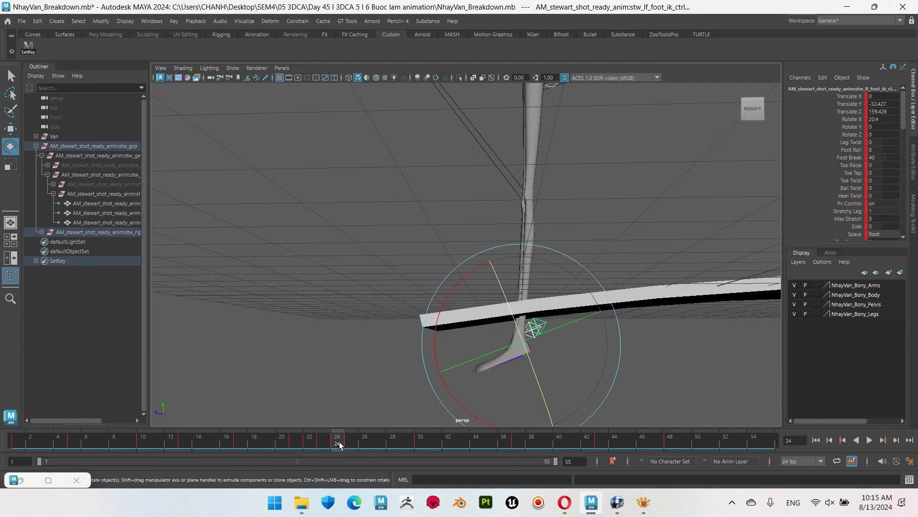
pyautogui.moveTo(338, 446)
pyautogui.mouseDown()
pyautogui.moveTo(354, 447)
pyautogui.moveTo(295, 448)
pyautogui.moveTo(334, 449)
pyautogui.moveTo(309, 447)
pyautogui.mouseUp()
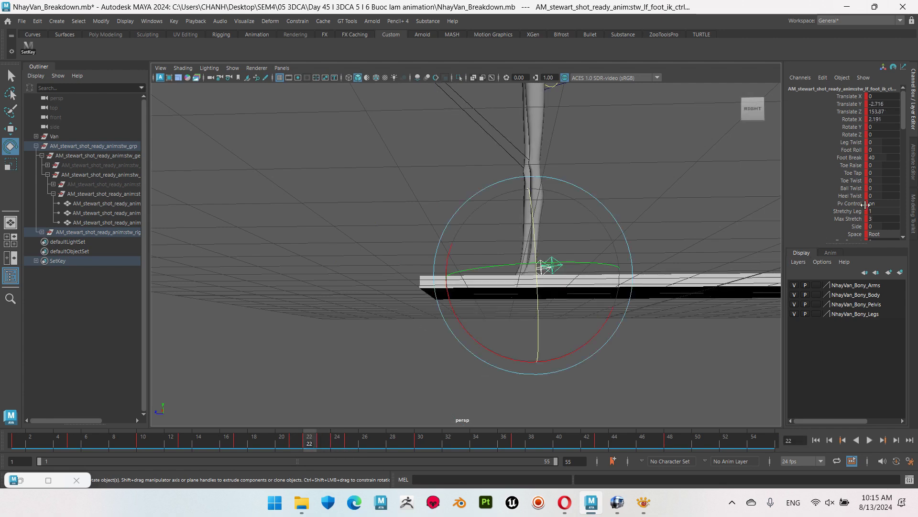
pyautogui.moveTo(312, 447); pyautogui.dragTo(342, 441)
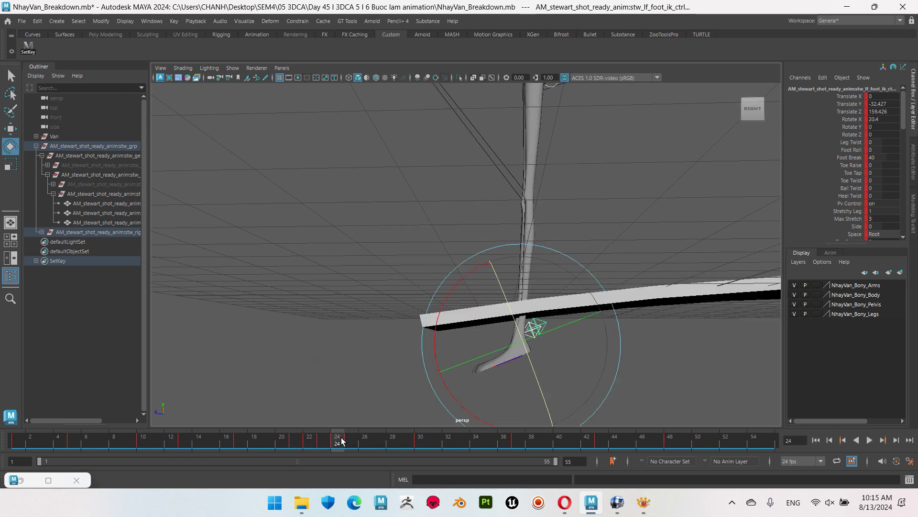
pyautogui.moveTo(531, 325)
pyautogui.keyDown('alt'); pyautogui.mouseDown()
pyautogui.moveTo(564, 318)
pyautogui.moveTo(420, 294)
pyautogui.mouseUp(); pyautogui.keyUp('alt')
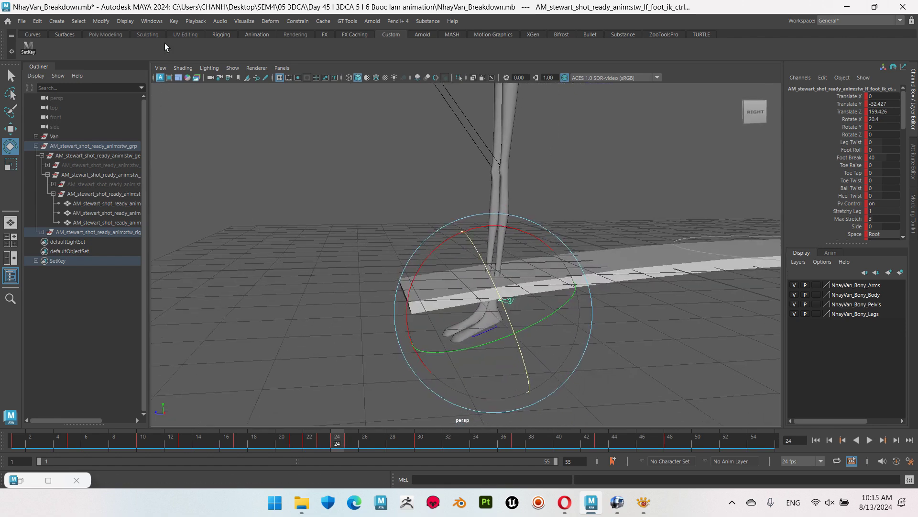
# Step: Open the Graph Editor and zoom and pan around the foot's keys near frame 24
pyautogui.click(147, 22)
pyautogui.moveTo(176, 98)
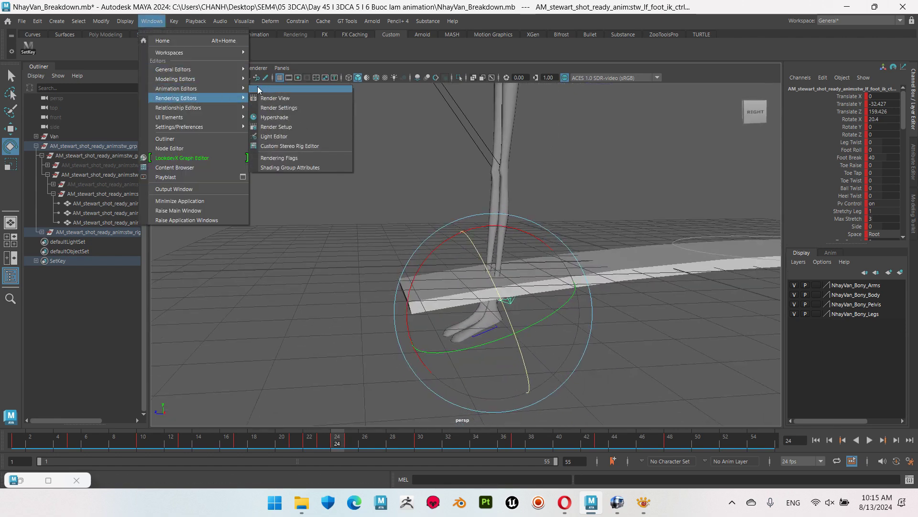
pyautogui.click(275, 89)
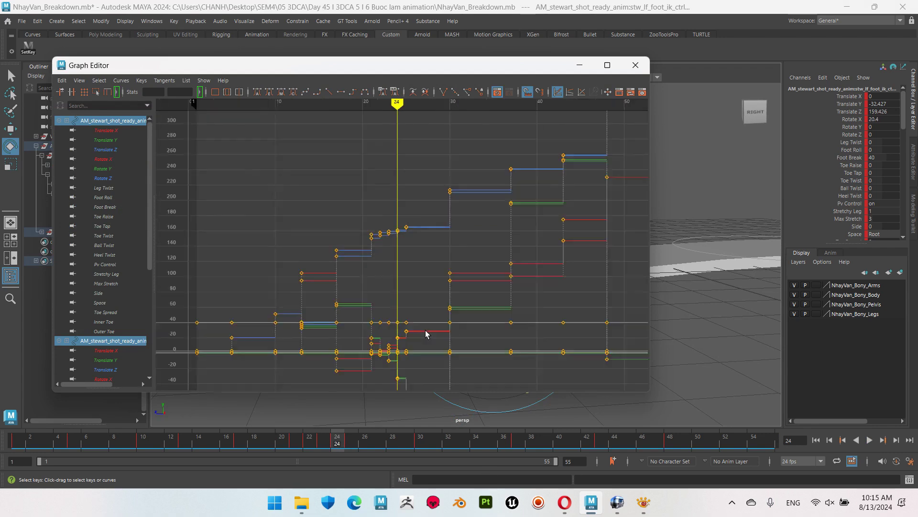
pyautogui.scroll(5, 463, 342)
pyautogui.keyDown('alt'); pyautogui.moveTo(476, 129); pyautogui.dragTo(488, 162, button='middle'); pyautogui.keyUp('alt')
pyautogui.keyDown('alt'); pyautogui.moveTo(471, 266); pyautogui.dragTo(391, 212, button='middle'); pyautogui.keyUp('alt')
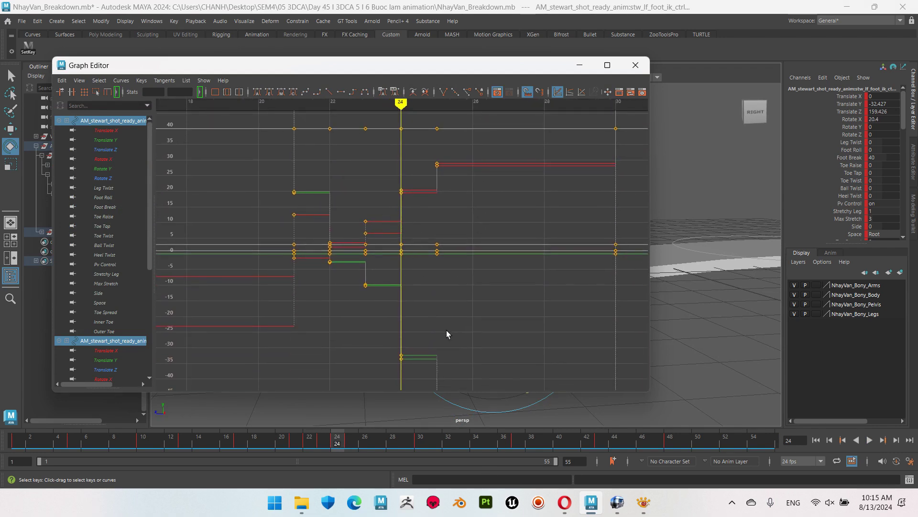
pyautogui.scroll(-6, 459, 306)
pyautogui.keyDown('alt'); pyautogui.moveTo(446, 219); pyautogui.dragTo(443, 276, button='middle'); pyautogui.keyUp('alt')
pyautogui.scroll(-5, 421, 202)
pyautogui.scroll(-3, 421, 203)
# Step: Set all the foot's keys to spline tangents, briefly trying flat before reverting
pyautogui.moveTo(308, 169); pyautogui.dragTo(450, 306)
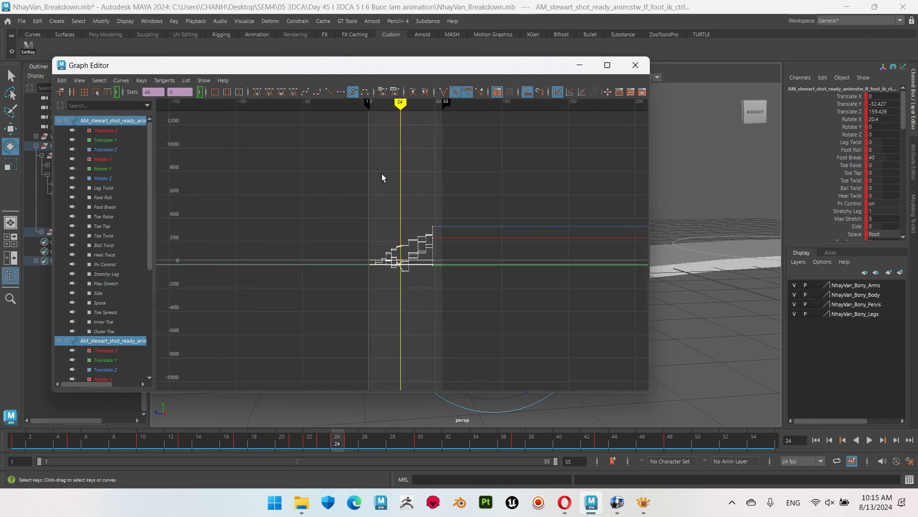
pyautogui.click(305, 91)
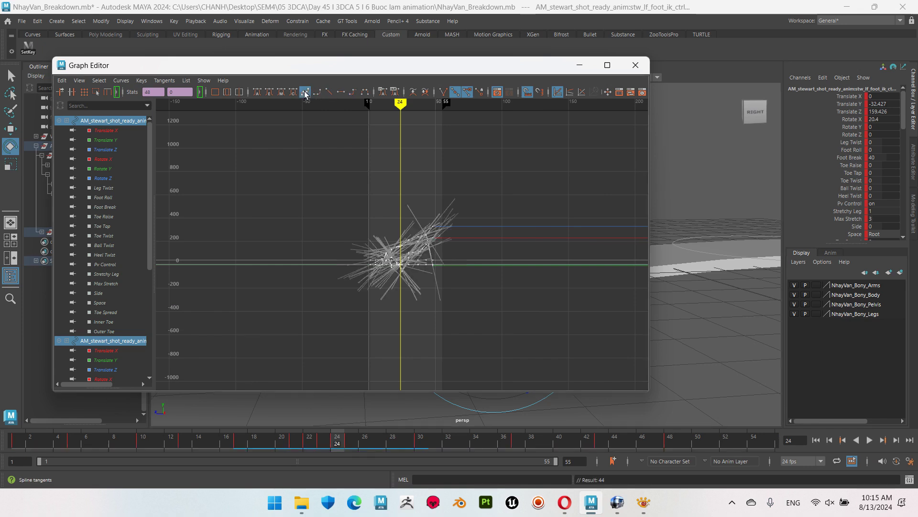
pyautogui.press('f')
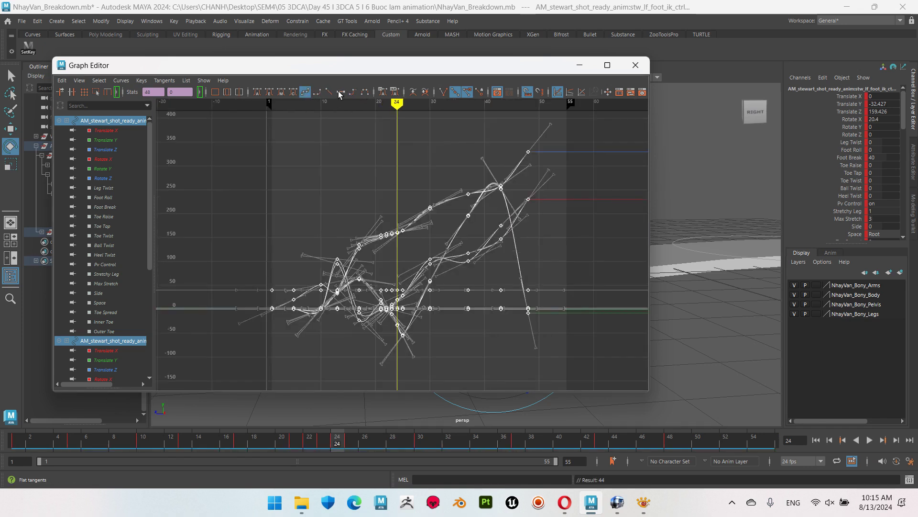
pyautogui.click(340, 92)
pyautogui.click(305, 92)
# Step: Minimize the Graph Editor and zoom the side view onto the left foot at frame 22
pyautogui.click(580, 65)
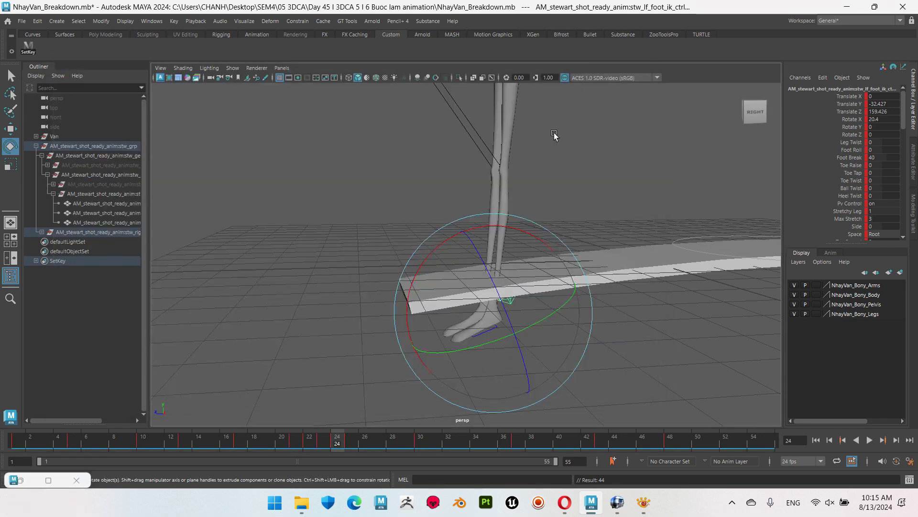
pyautogui.keyDown('alt'); pyautogui.moveTo(566, 353); pyautogui.dragTo(600, 351); pyautogui.keyUp('alt')
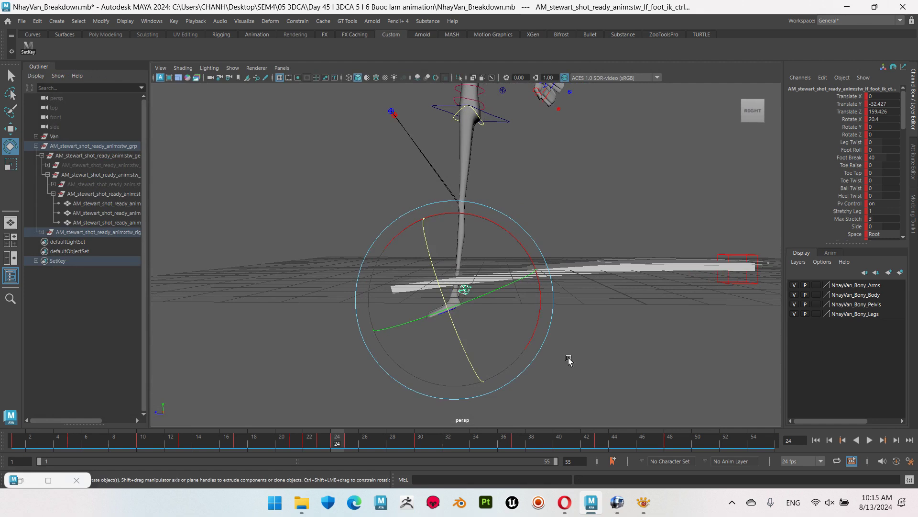
pyautogui.click(600, 351)
pyautogui.moveTo(463, 288); pyautogui.dragTo(475, 301)
pyautogui.moveTo(343, 444)
pyautogui.mouseDown()
pyautogui.moveTo(293, 442)
pyautogui.moveTo(310, 445)
pyautogui.mouseUp()
pyautogui.press('space')
pyautogui.press('space')
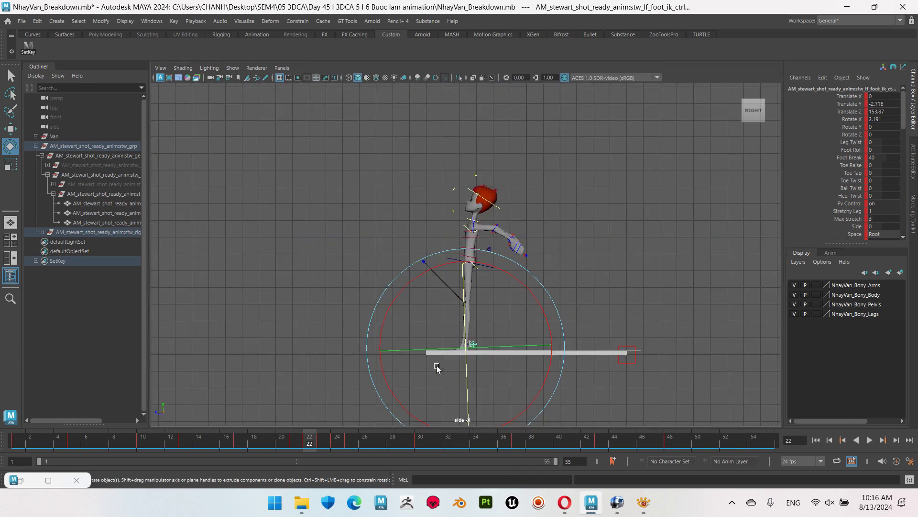
pyautogui.moveTo(627, 298)
pyautogui.keyDown('alt'); pyautogui.mouseDown(button='middle')
pyautogui.moveTo(459, 321)
pyautogui.moveTo(558, 287)
pyautogui.mouseUp(button='middle'); pyautogui.keyUp('alt')
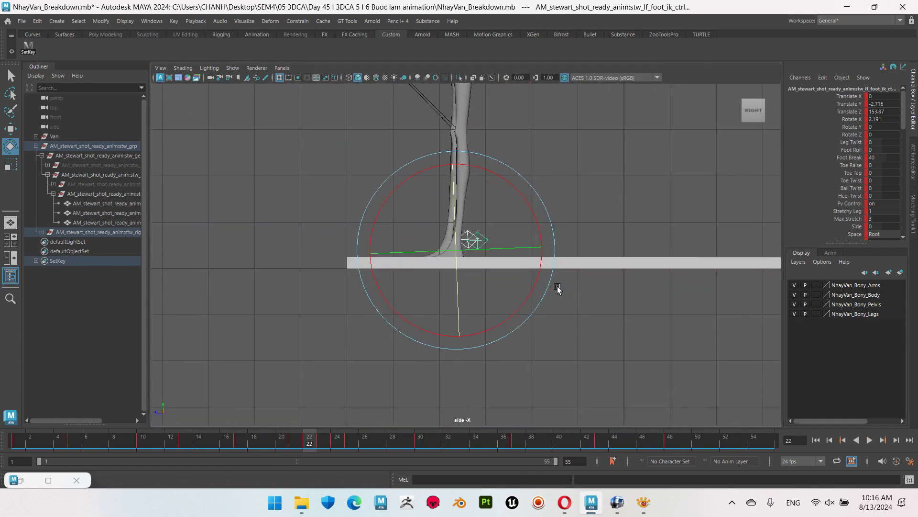
pyautogui.click(558, 287)
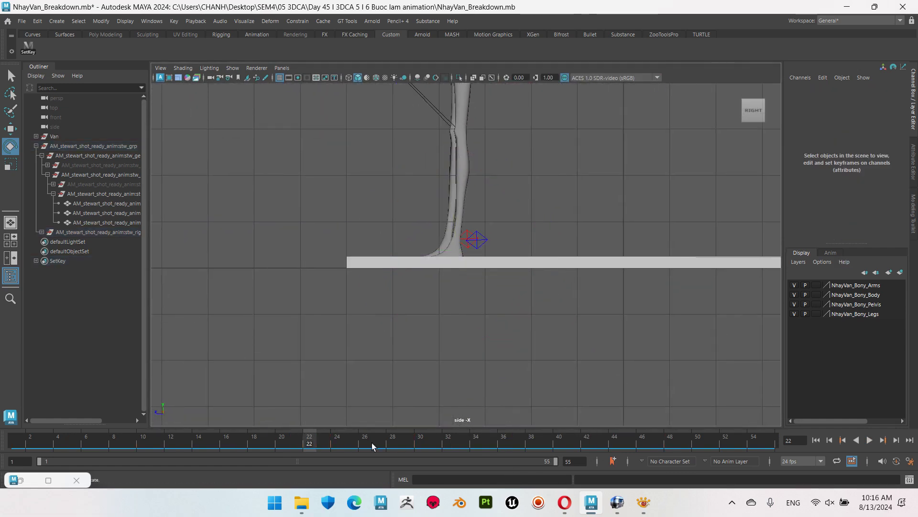
# Step: Give all of the diving board control curve1's keys smooth spline tangents
pyautogui.click(507, 261)
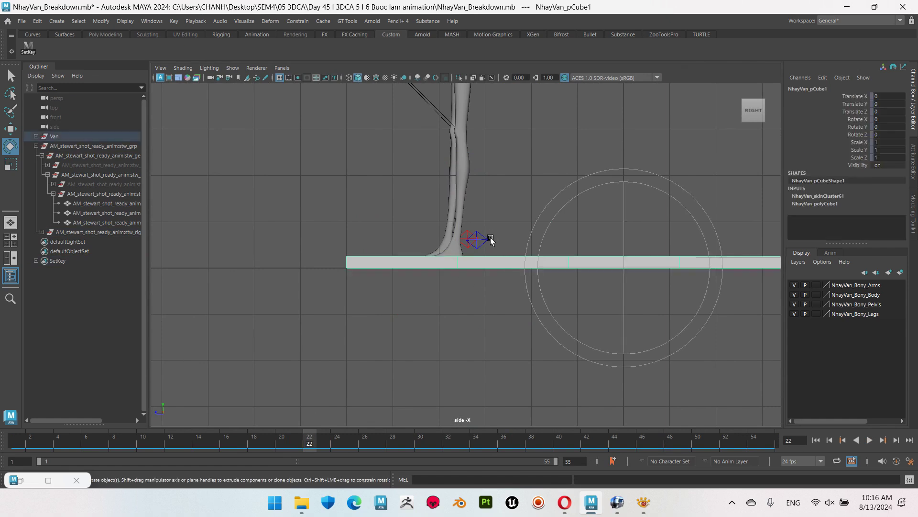
pyautogui.keyDown('alt'); pyautogui.moveTo(698, 250); pyautogui.dragTo(493, 294, button='middle'); pyautogui.keyUp('alt')
pyautogui.click(707, 316)
pyautogui.moveTo(711, 352)
pyautogui.keyDown('alt'); pyautogui.mouseDown(button='middle')
pyautogui.moveTo(595, 287)
pyautogui.moveTo(459, 418)
pyautogui.mouseUp(button='middle'); pyautogui.keyUp('alt')
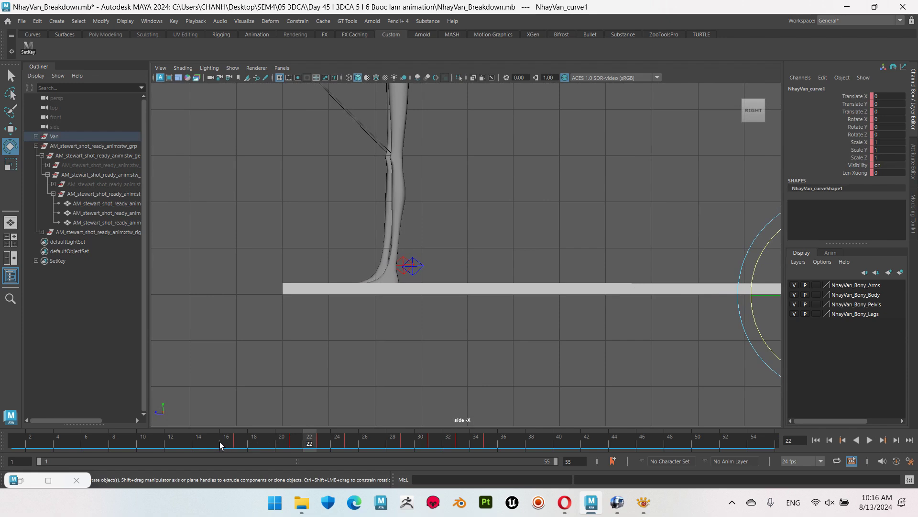
pyautogui.click(21, 484)
pyautogui.press('a')
pyautogui.moveTo(294, 154); pyautogui.dragTo(601, 362)
pyautogui.click(306, 93)
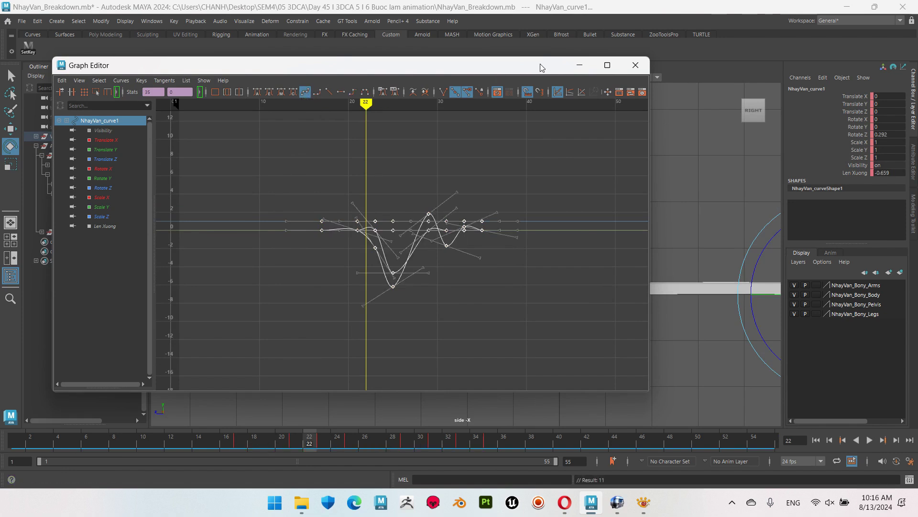
pyautogui.press('f')
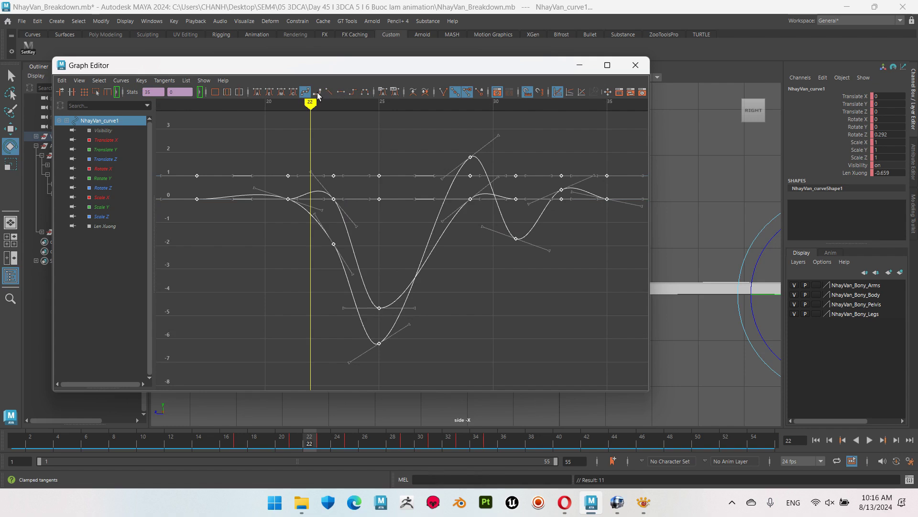
# Step: Zoom out to the whole character, scrub to frame 20, then play and stop the jump
pyautogui.click(580, 66)
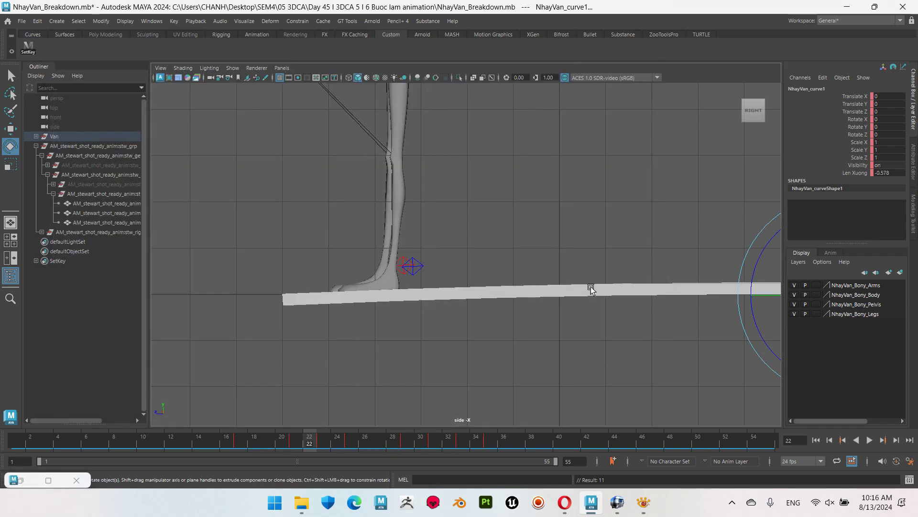
pyautogui.keyDown('alt'); pyautogui.moveTo(591, 289); pyautogui.dragTo(272, 362, button='right'); pyautogui.keyUp('alt')
pyautogui.moveTo(335, 435)
pyautogui.mouseDown()
pyautogui.moveTo(267, 439)
pyautogui.moveTo(317, 433)
pyautogui.mouseUp()
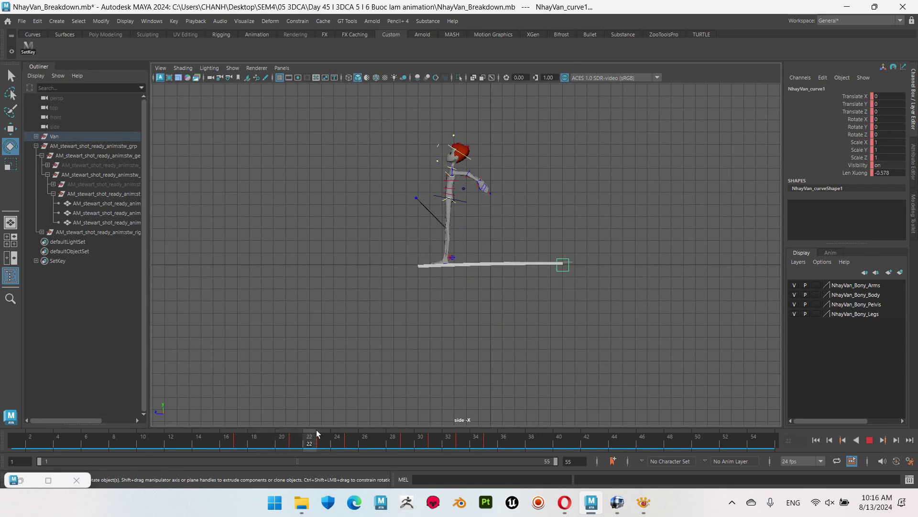
pyautogui.click(467, 203)
pyautogui.hotkey('alt', 'v')
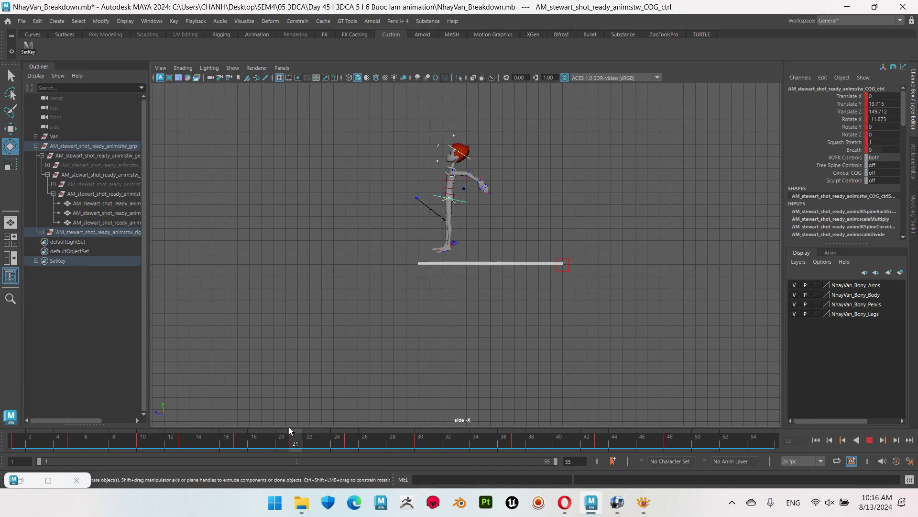
pyautogui.click(289, 426)
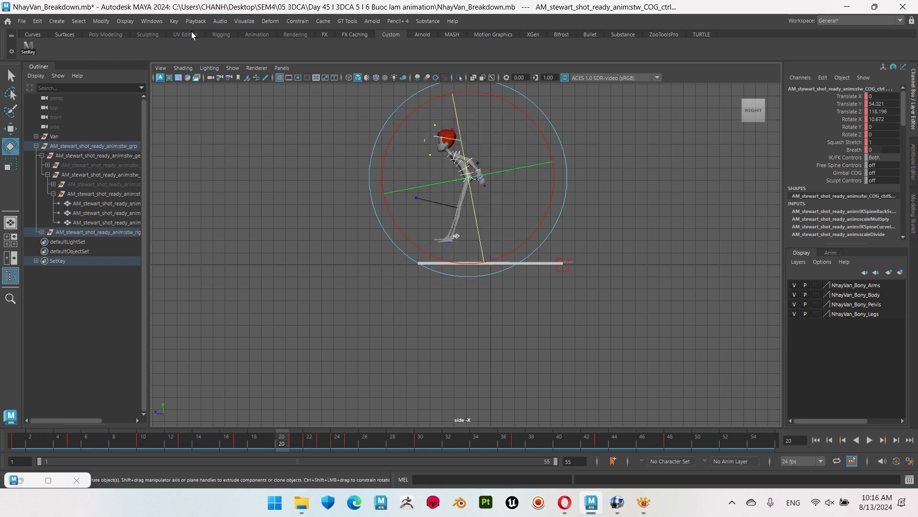
# Step: Convert all the rig controls' stepped keys to spline tangents
pyautogui.click(20, 483)
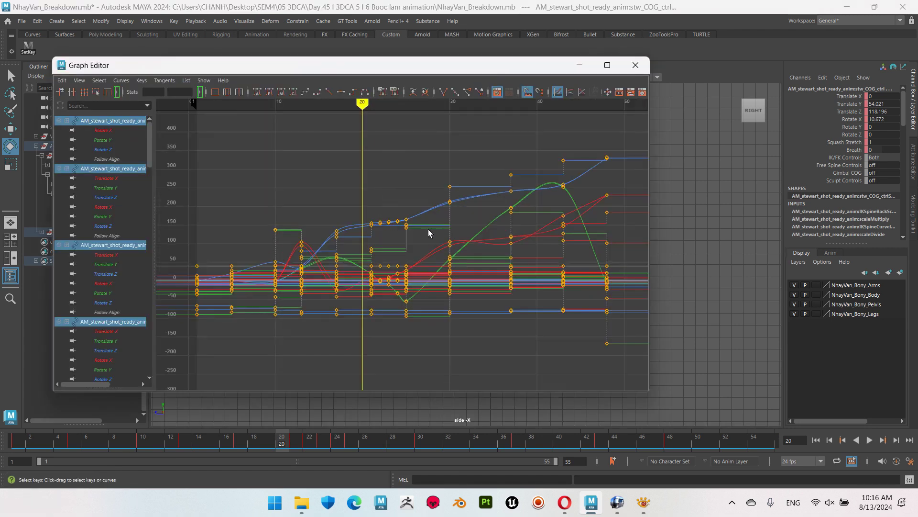
pyautogui.scroll(-2, 445, 236)
pyautogui.press('f')
pyautogui.scroll(-2, 400, 246)
pyautogui.moveTo(191, 125); pyautogui.dragTo(634, 383)
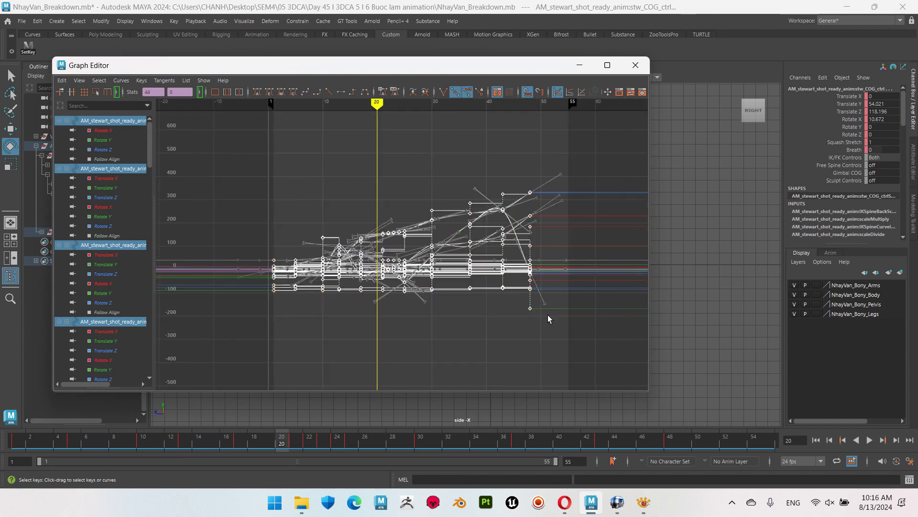
pyautogui.click(305, 93)
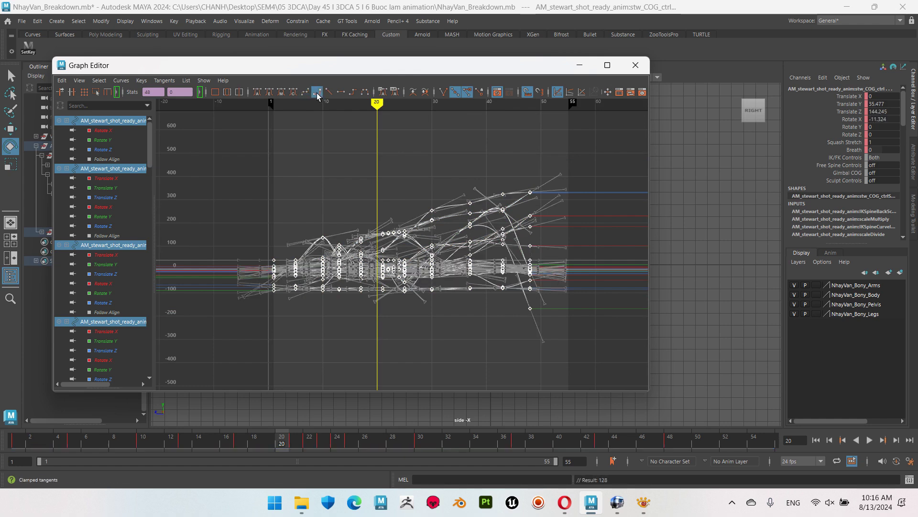
# Step: Play the jump, scrub between frames 18 and 32, and select the right knee pole vector
pyautogui.click(635, 66)
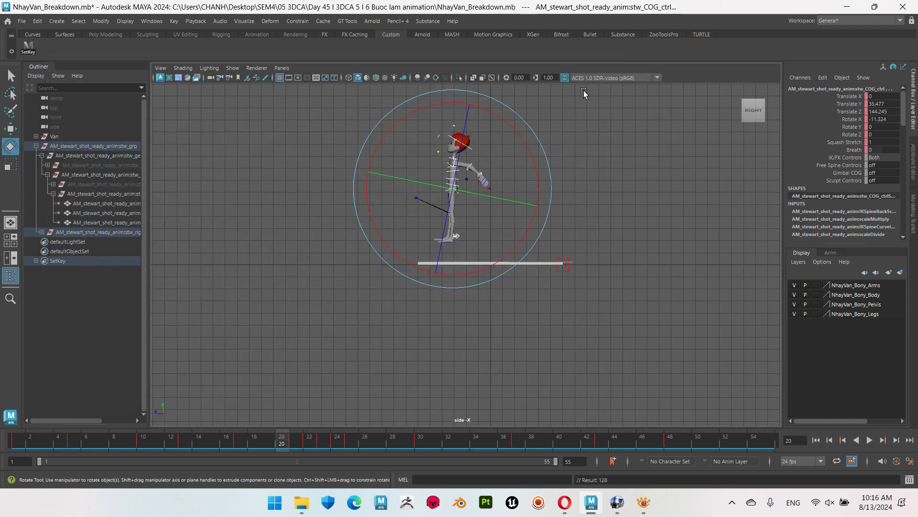
pyautogui.click(541, 338)
pyautogui.hotkey('alt', 'v')
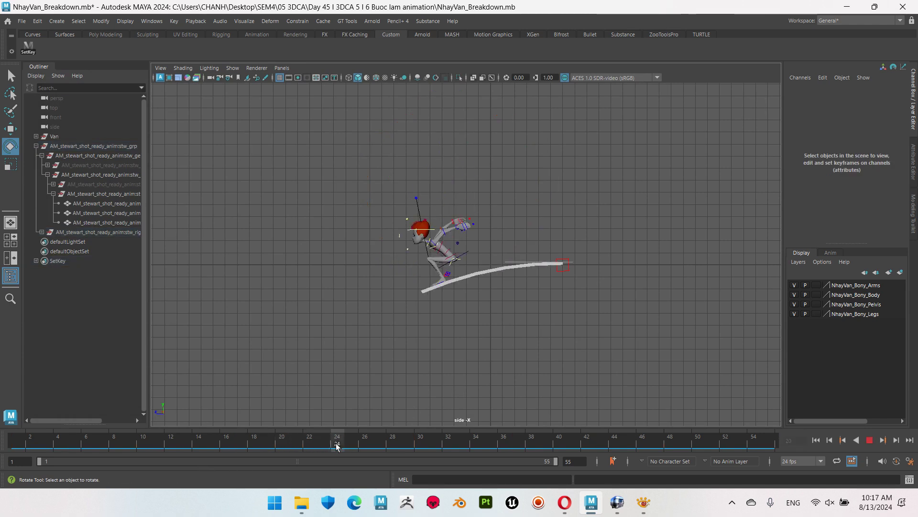
pyautogui.moveTo(396, 448)
pyautogui.mouseDown()
pyautogui.moveTo(253, 449)
pyautogui.moveTo(506, 445)
pyautogui.moveTo(237, 465)
pyautogui.moveTo(420, 442)
pyautogui.mouseUp()
pyautogui.moveTo(349, 234); pyautogui.dragTo(348, 234)
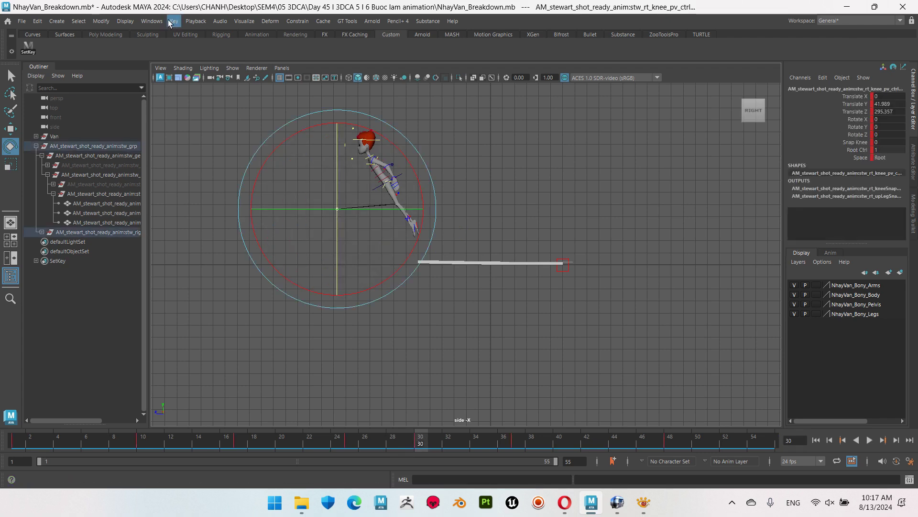
# Step: Change the right knee pole-vector control's stepped keys to spline, then clamped tangents
pyautogui.click(152, 21)
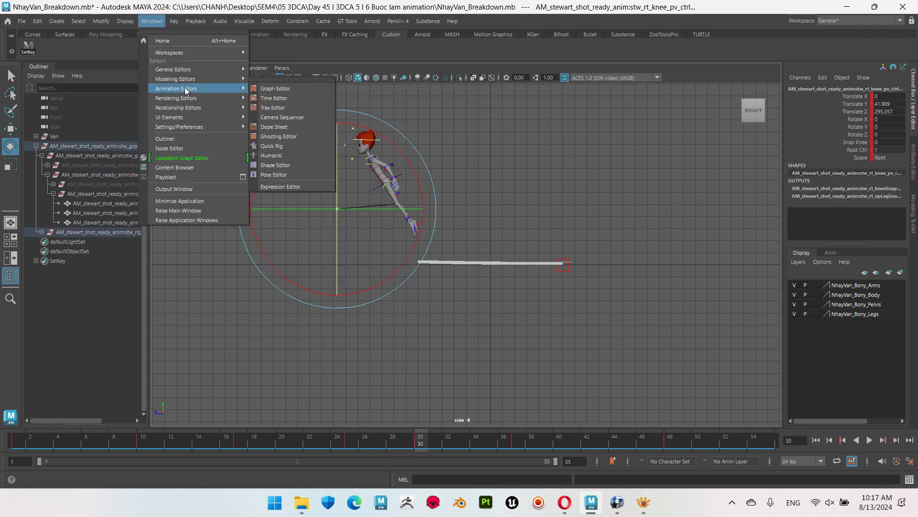
pyautogui.click(266, 79)
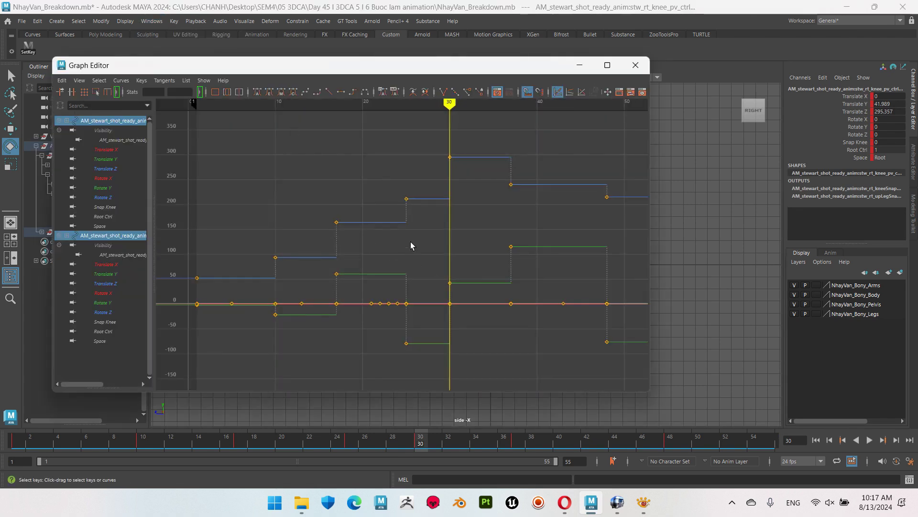
pyautogui.scroll(-5, 411, 245)
pyautogui.moveTo(267, 165); pyautogui.dragTo(564, 364)
pyautogui.click(305, 92)
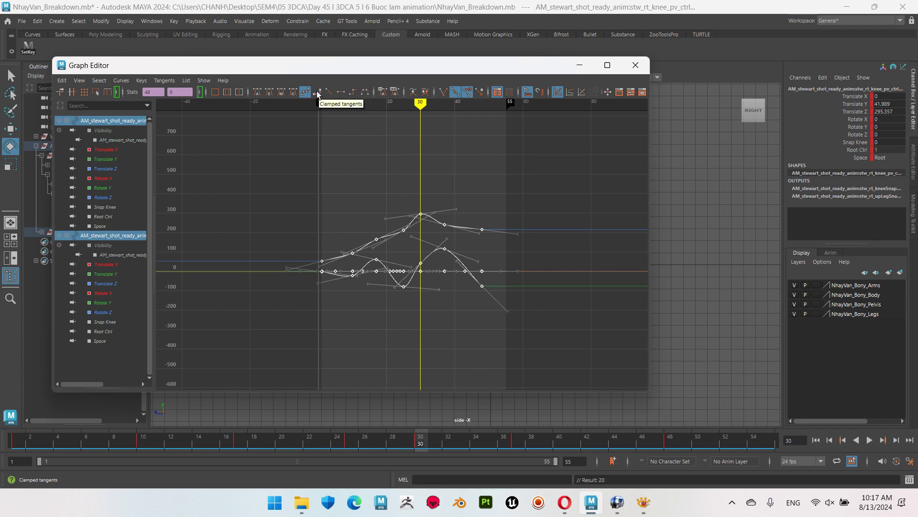
pyautogui.click(317, 92)
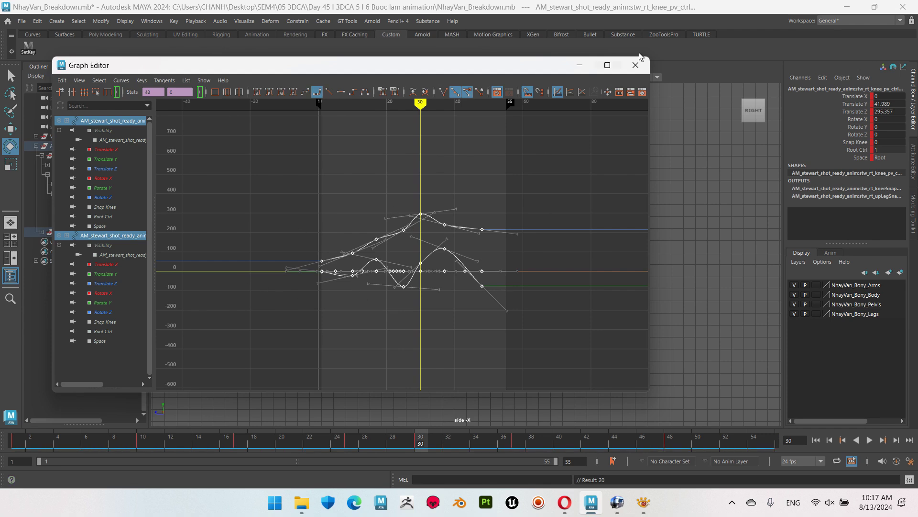
pyautogui.click(577, 66)
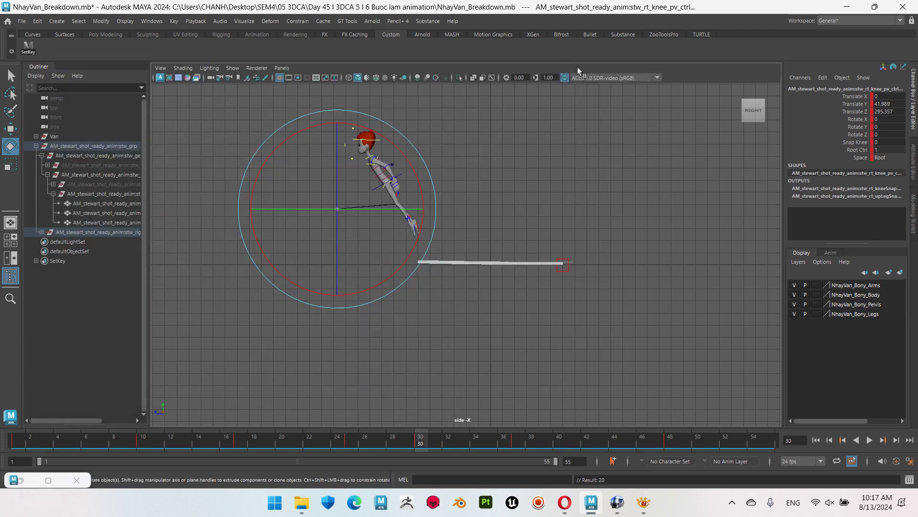
# Step: Play the jump, scrub back to frame 50, and deselect the knee control
pyautogui.hotkey('alt', 'v')
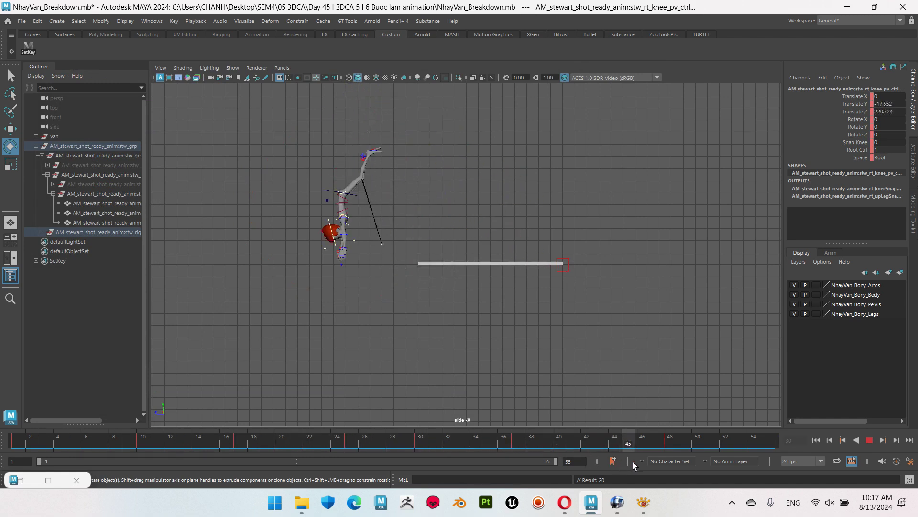
pyautogui.moveTo(767, 452)
pyautogui.mouseDown()
pyautogui.moveTo(656, 450)
pyautogui.moveTo(681, 445)
pyautogui.mouseUp()
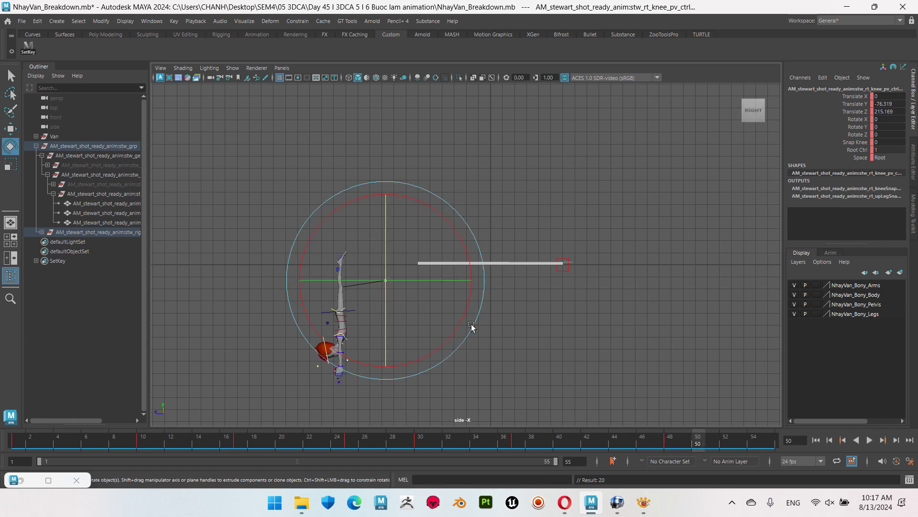
pyautogui.click(350, 333)
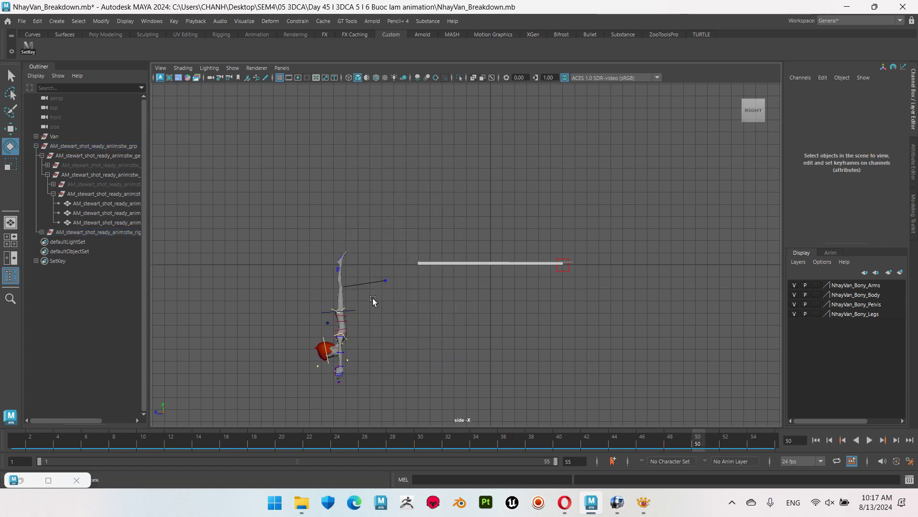
# Step: Zoom in and select the centre-of-gravity control with the Move tool
pyautogui.scroll(3, 445, 260)
pyautogui.scroll(2, 486, 287)
pyautogui.scroll(1, 416, 280)
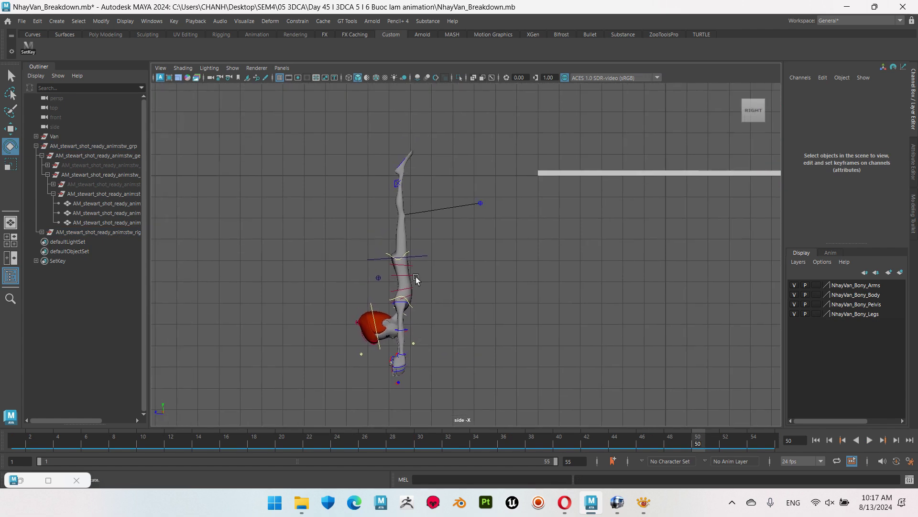
pyautogui.moveTo(434, 271); pyautogui.dragTo(467, 267)
pyautogui.press('w')
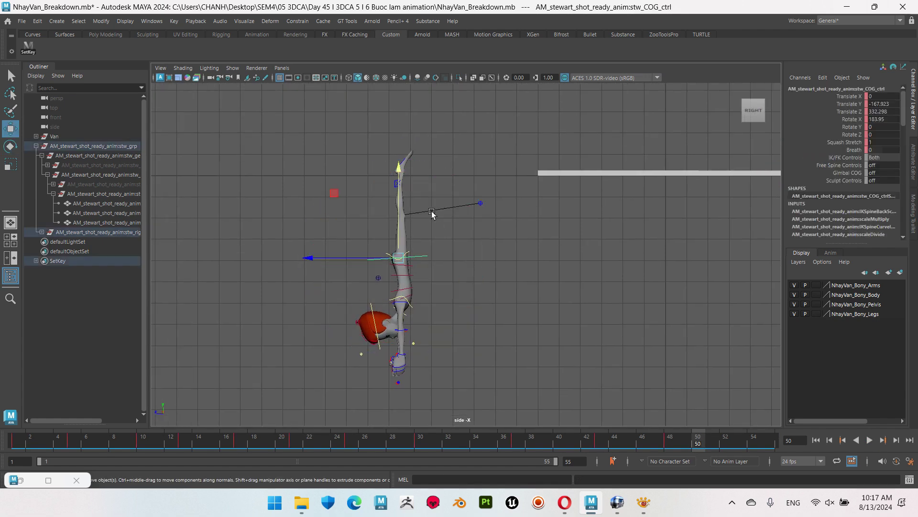
pyautogui.scroll(2, 408, 191)
pyautogui.scroll(1, 401, 210)
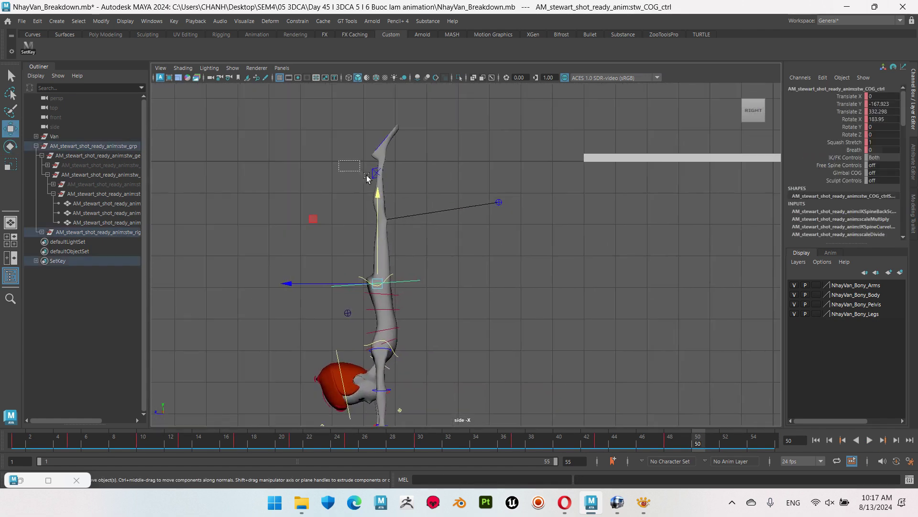
# Step: Lower the right knee pole-vector control to about -180 in Y at frame 50
pyautogui.moveTo(339, 160); pyautogui.dragTo(367, 178)
pyautogui.scroll(-2, 460, 201)
pyautogui.moveTo(522, 246); pyautogui.dragTo(481, 211)
pyautogui.scroll(-2, 555, 227)
pyautogui.scroll(-1, 619, 267)
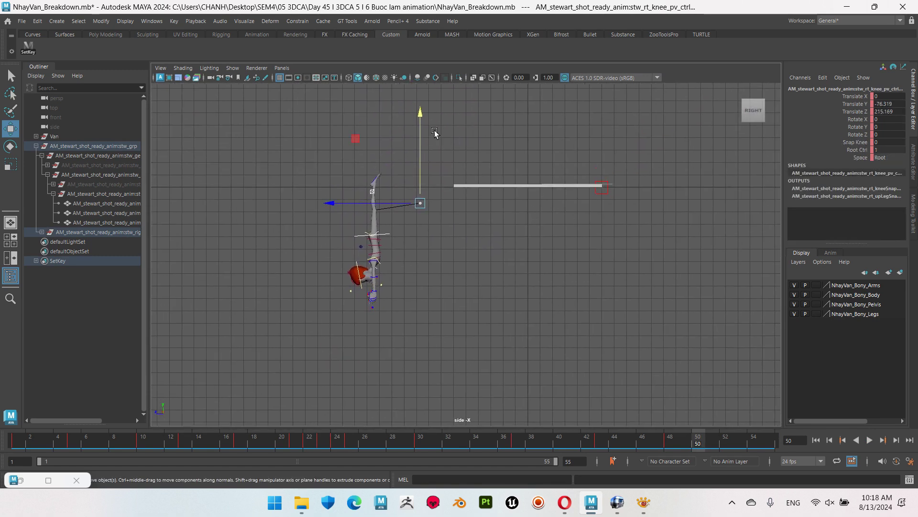
pyautogui.moveTo(420, 114); pyautogui.dragTo(421, 186)
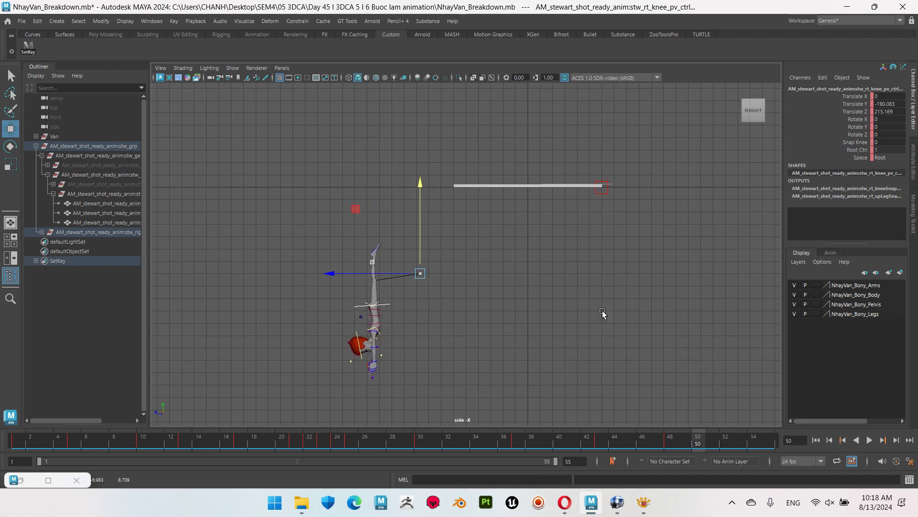
# Step: Set a key on the COG control at frame 50 and return to the perspective view
pyautogui.click(31, 47)
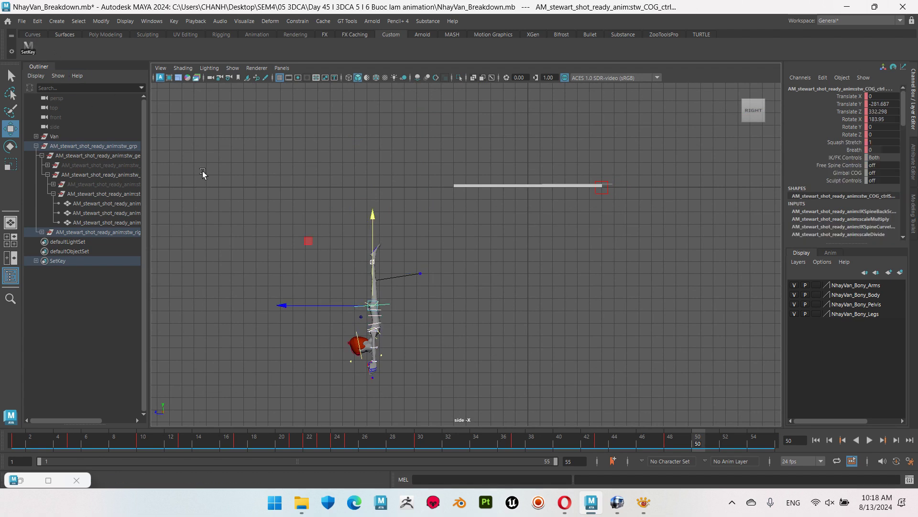
pyautogui.press('s')
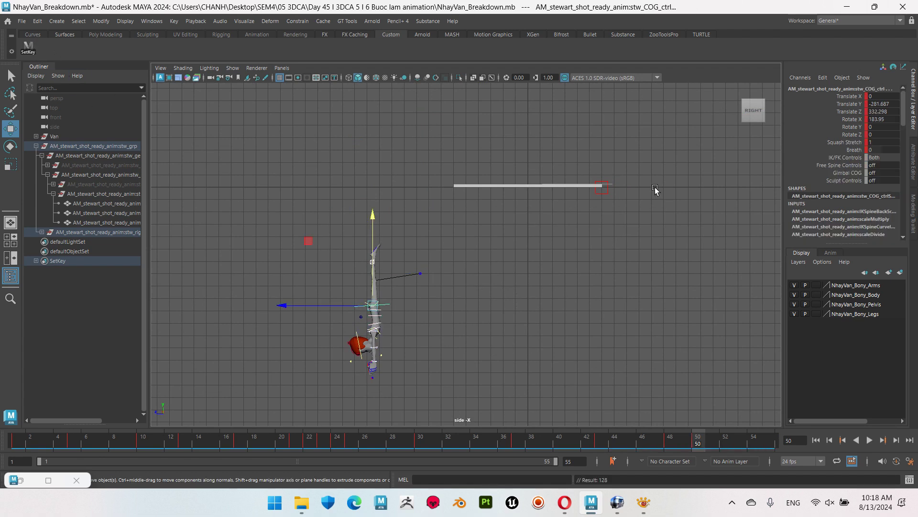
pyautogui.press('space')
pyautogui.press('space')
pyautogui.moveTo(507, 334)
pyautogui.keyDown('alt'); pyautogui.mouseDown()
pyautogui.moveTo(544, 343)
pyautogui.moveTo(596, 391)
pyautogui.moveTo(654, 396)
pyautogui.mouseUp(); pyautogui.keyUp('alt')
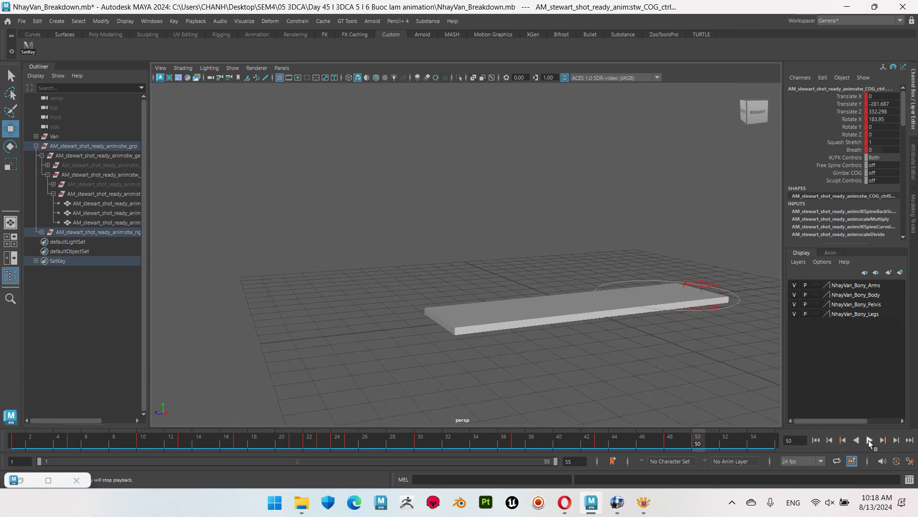
# Step: Play the animation in perspective, then stop it
pyautogui.click(868, 440)
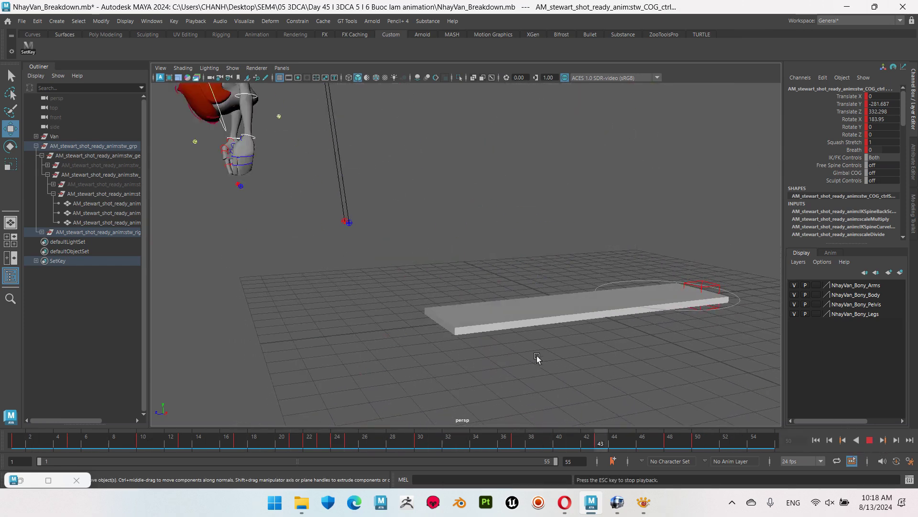
pyautogui.scroll(-2, 537, 355)
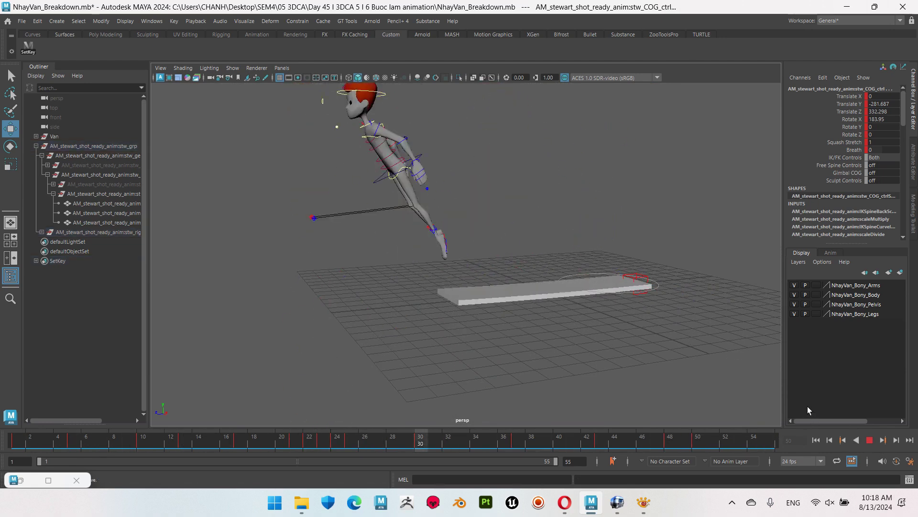
pyautogui.click(870, 440)
pyautogui.click(602, 386)
# Step: Move the right knee pole-vector control down to about -191 in Y at frame 50
pyautogui.click(311, 185)
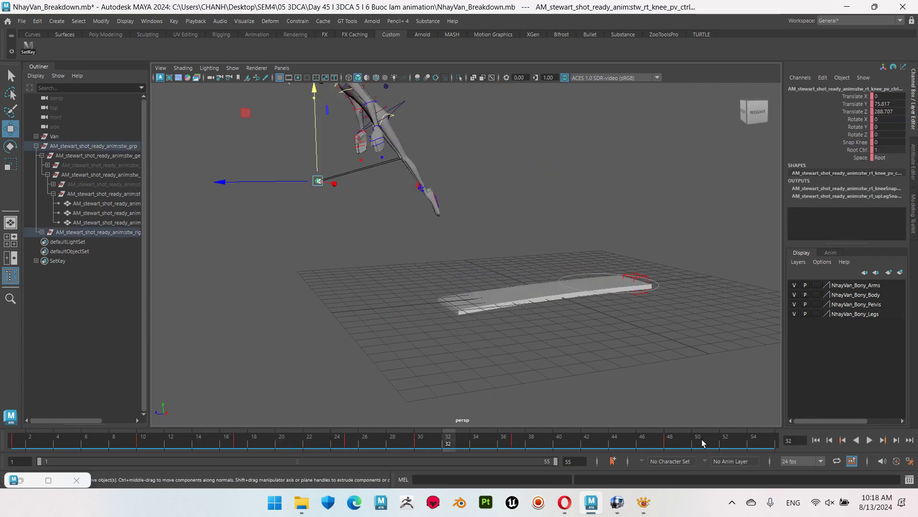
pyautogui.click(697, 441)
pyautogui.moveTo(378, 244); pyautogui.dragTo(416, 339, button='middle')
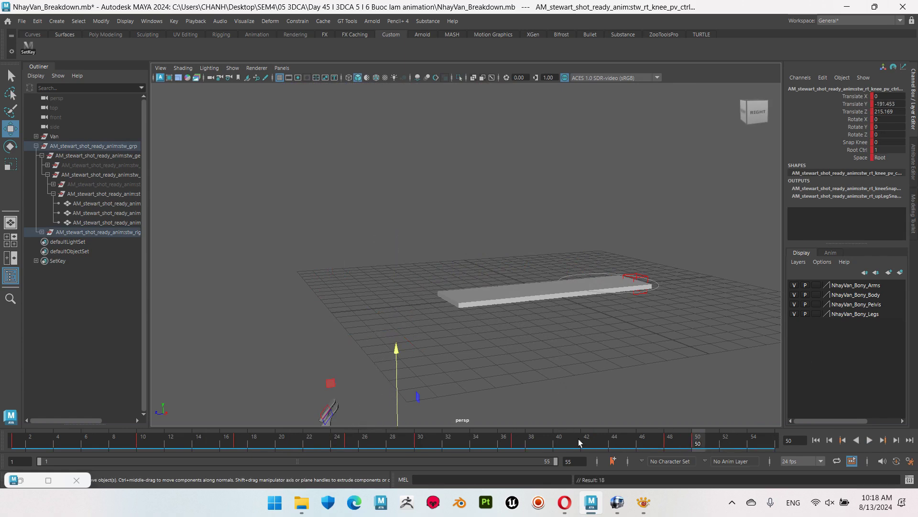
pyautogui.keyDown('alt'); pyautogui.moveTo(553, 370); pyautogui.dragTo(575, 383, button='middle'); pyautogui.keyUp('alt')
pyautogui.click(576, 383)
pyautogui.keyDown('alt'); pyautogui.moveTo(697, 374); pyautogui.dragTo(658, 366); pyautogui.keyUp('alt')
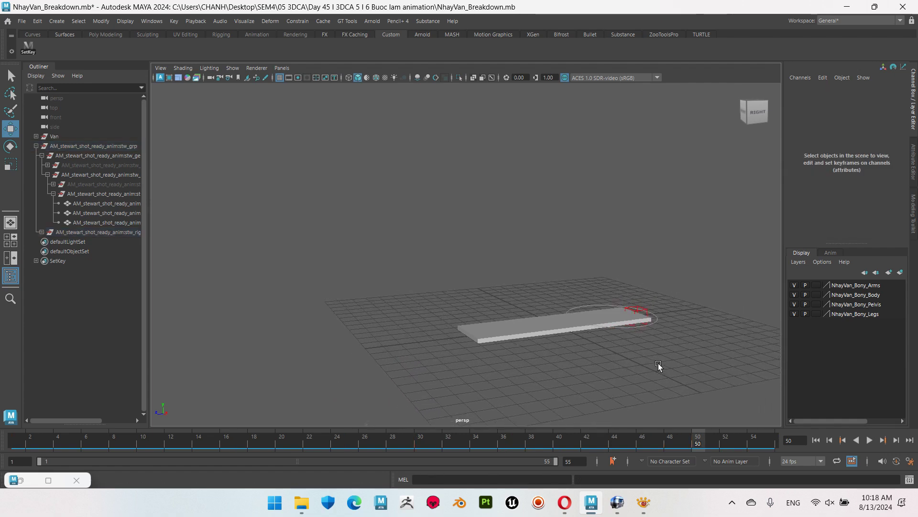
# Step: Replay the jump, stop at frame 2, reframe the camera, and open the viewport Show menu
pyautogui.click(870, 439)
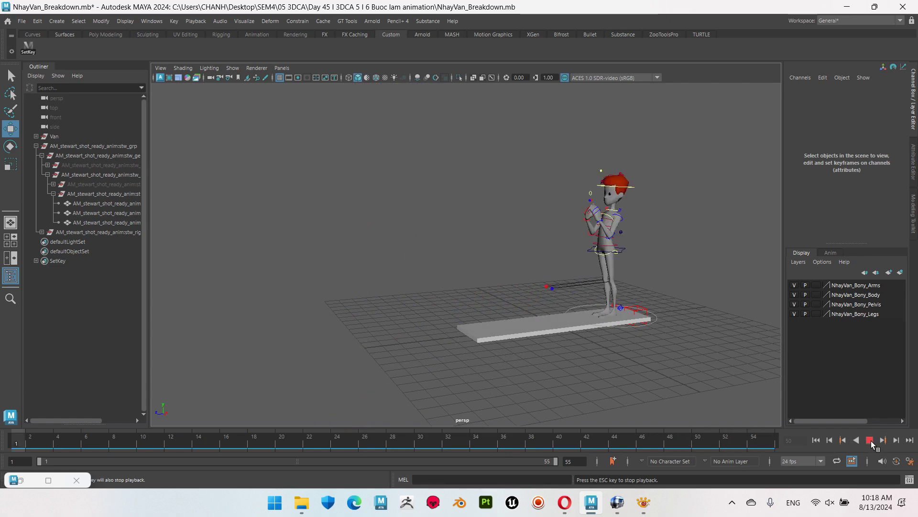
pyautogui.click(869, 440)
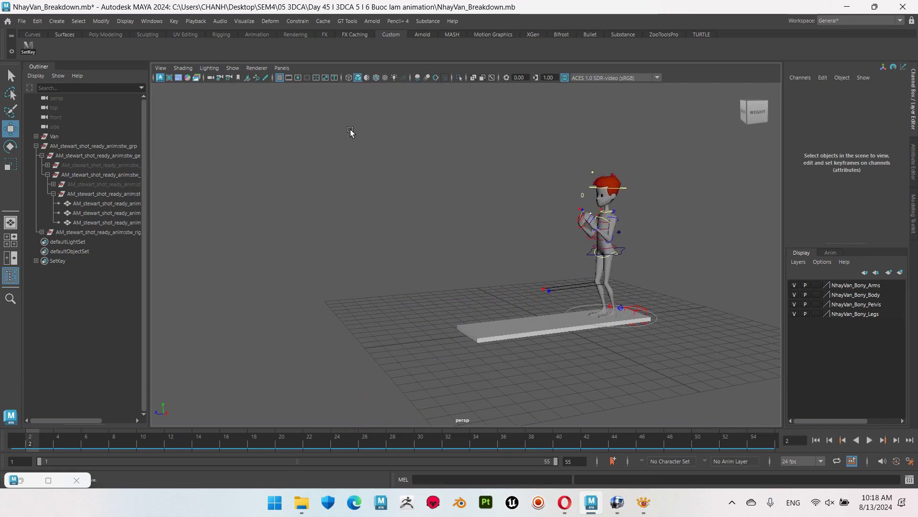
pyautogui.moveTo(503, 173)
pyautogui.keyDown('alt'); pyautogui.mouseDown()
pyautogui.moveTo(549, 285)
pyautogui.moveTo(572, 308)
pyautogui.mouseUp(); pyautogui.keyUp('alt')
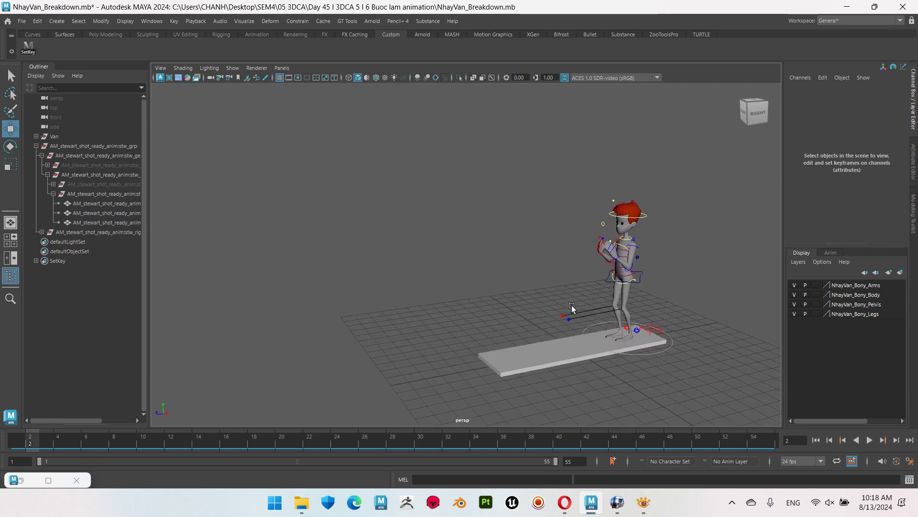
pyautogui.click(237, 71)
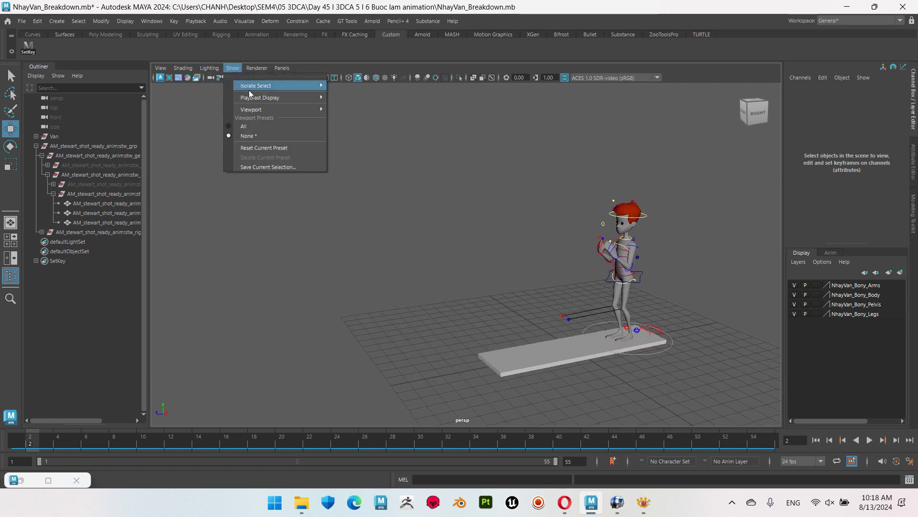
pyautogui.moveTo(252, 108)
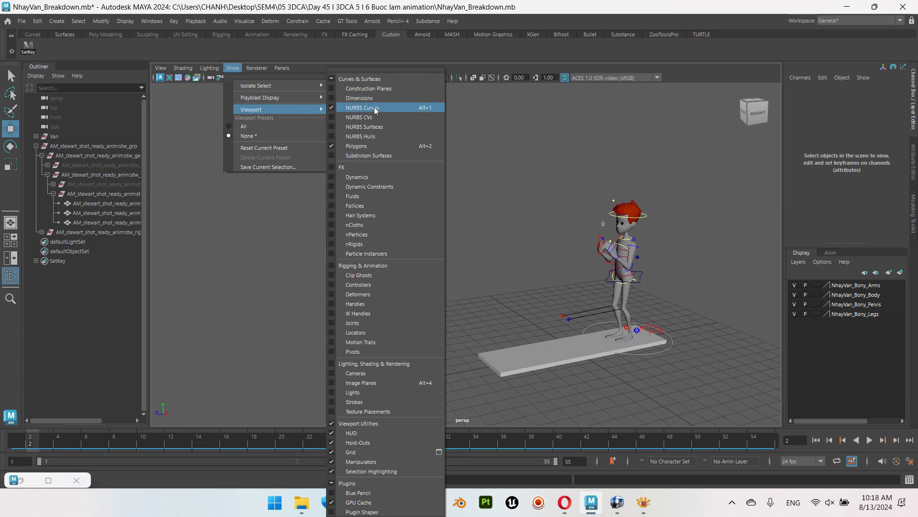
# Step: Hide NURBS curves and play the jump with textured display enabled
pyautogui.click(375, 110)
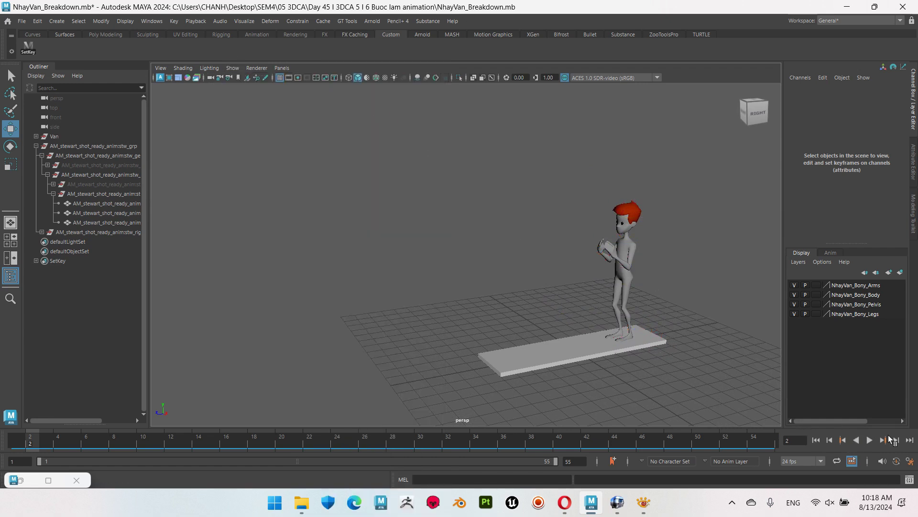
pyautogui.click(870, 440)
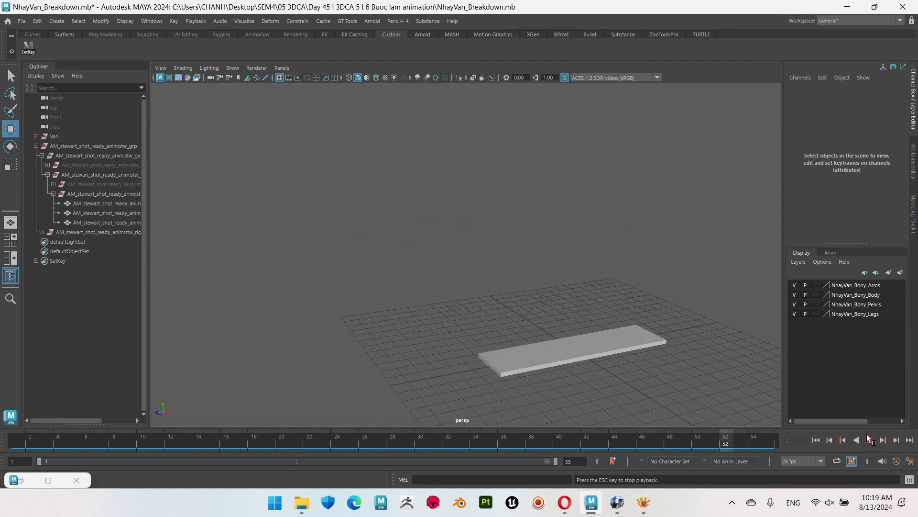
pyautogui.click(385, 77)
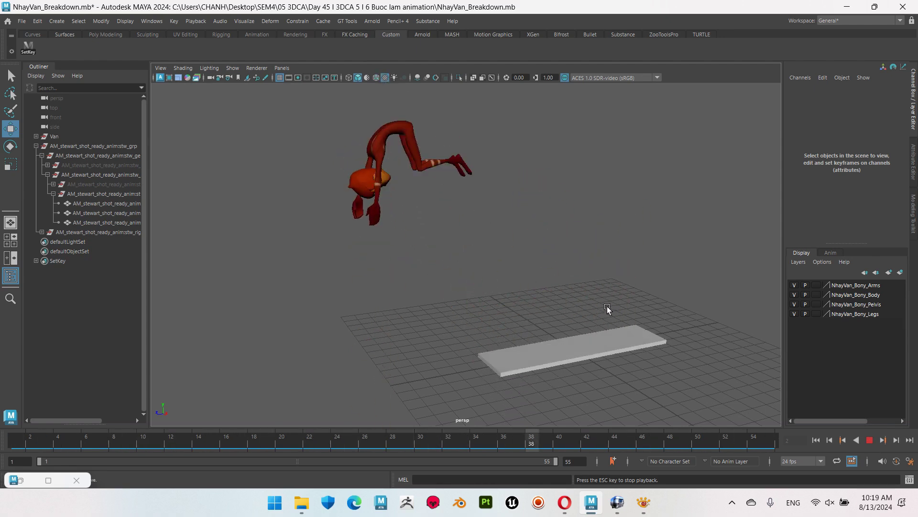
pyautogui.click(870, 440)
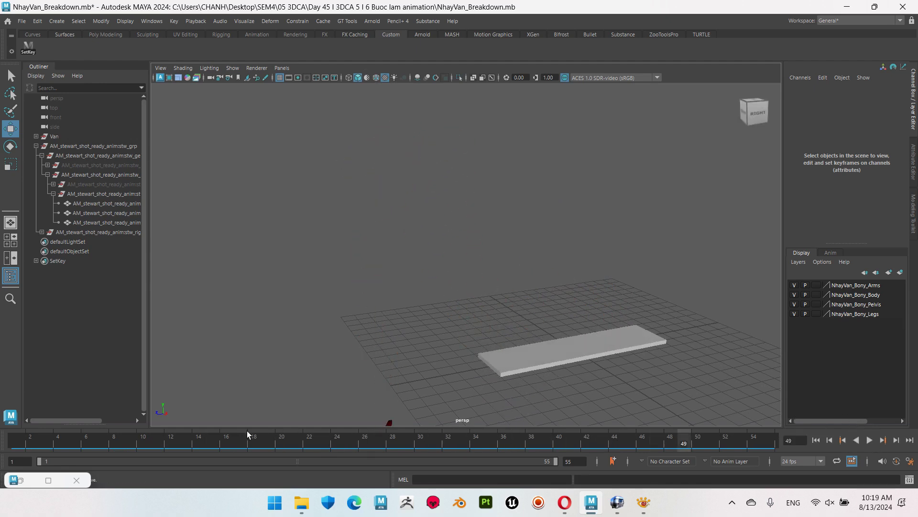
# Step: Scrub through the middle and end of the jump, then frame the character in side view
pyautogui.moveTo(164, 442); pyautogui.dragTo(679, 443)
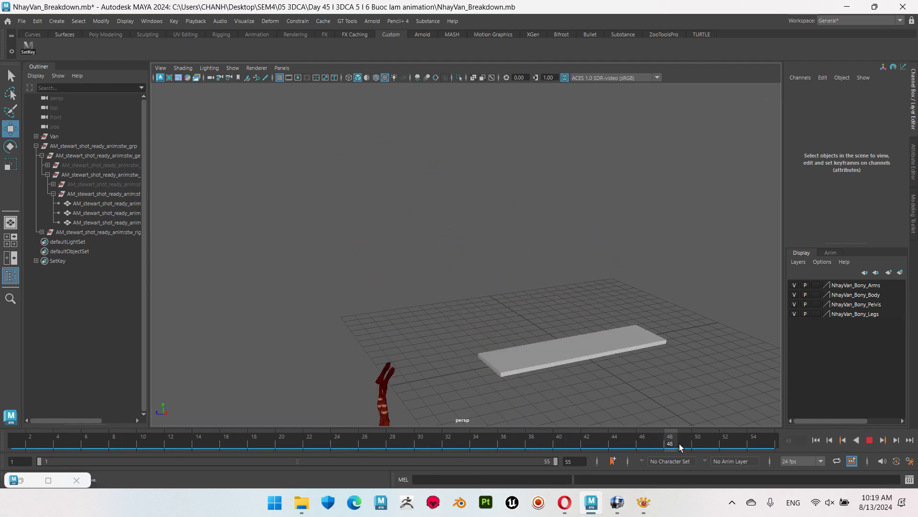
pyautogui.moveTo(736, 448)
pyautogui.mouseDown()
pyautogui.moveTo(600, 449)
pyautogui.moveTo(667, 449)
pyautogui.mouseUp()
pyautogui.moveTo(726, 444)
pyautogui.mouseDown()
pyautogui.moveTo(560, 450)
pyautogui.moveTo(680, 438)
pyautogui.moveTo(604, 443)
pyautogui.moveTo(624, 439)
pyautogui.mouseUp()
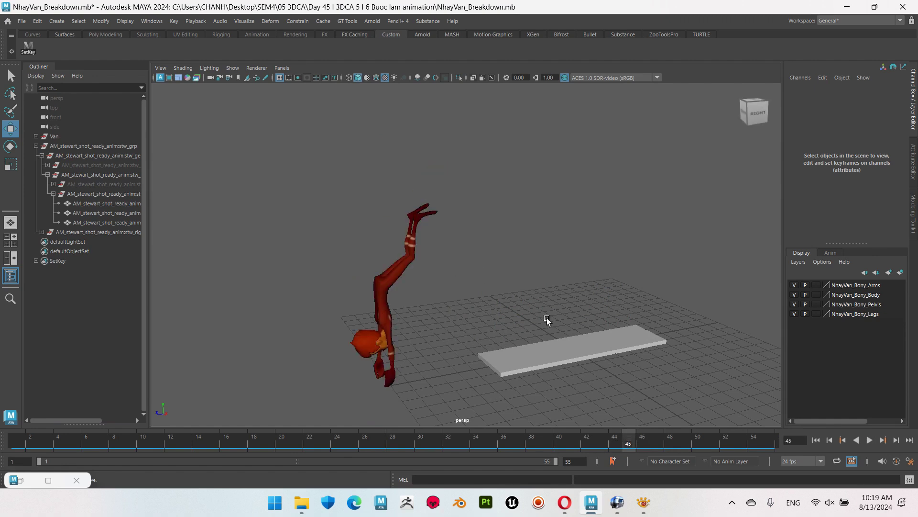
pyautogui.press('space')
pyautogui.press('space')
pyautogui.keyDown('alt'); pyautogui.moveTo(553, 310); pyautogui.dragTo(668, 357, button='middle'); pyautogui.keyUp('alt')
# Step: Raise the left foot IK control at frame 45 to straighten the leg
pyautogui.scroll(2, 667, 358)
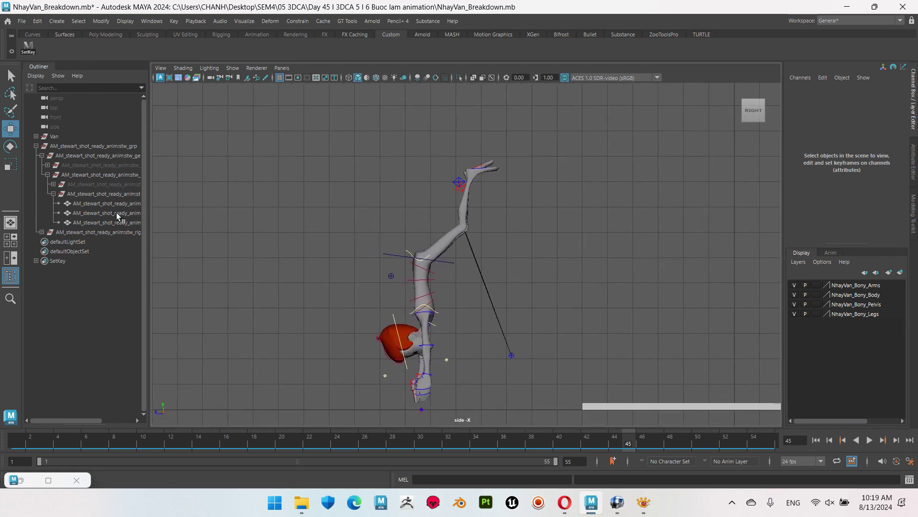
pyautogui.click(458, 178)
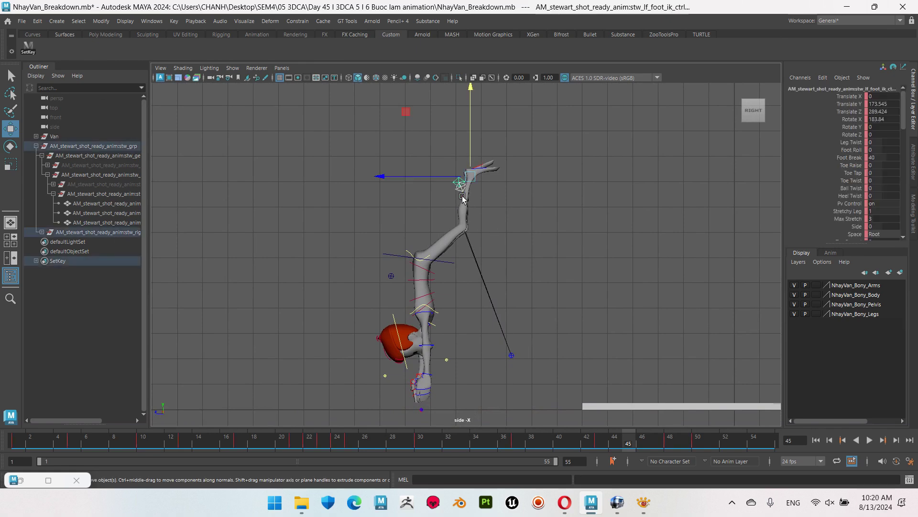
pyautogui.moveTo(533, 362); pyautogui.dragTo(542, 367)
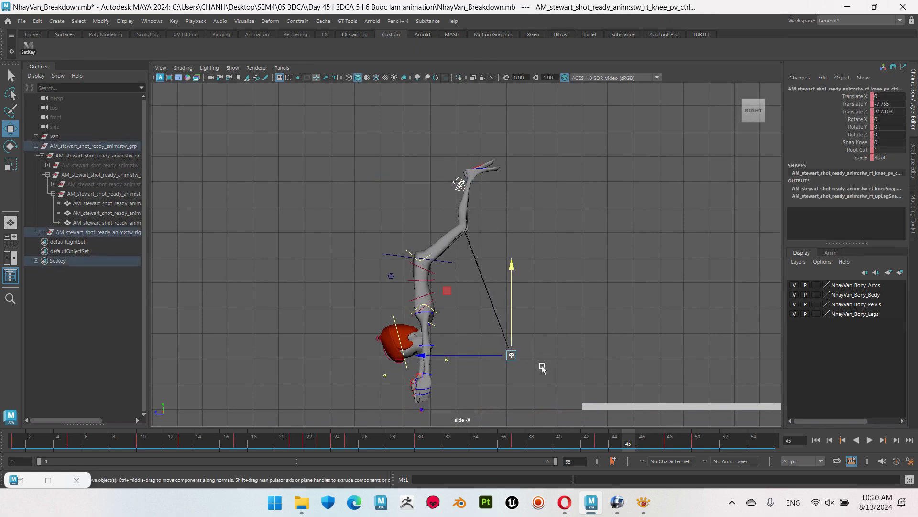
pyautogui.click(461, 196)
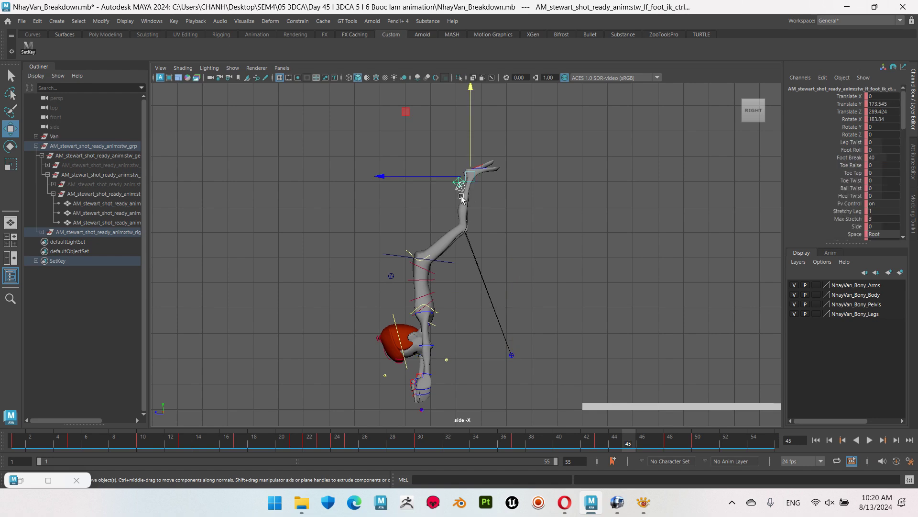
pyautogui.click(526, 205)
pyautogui.click(464, 196)
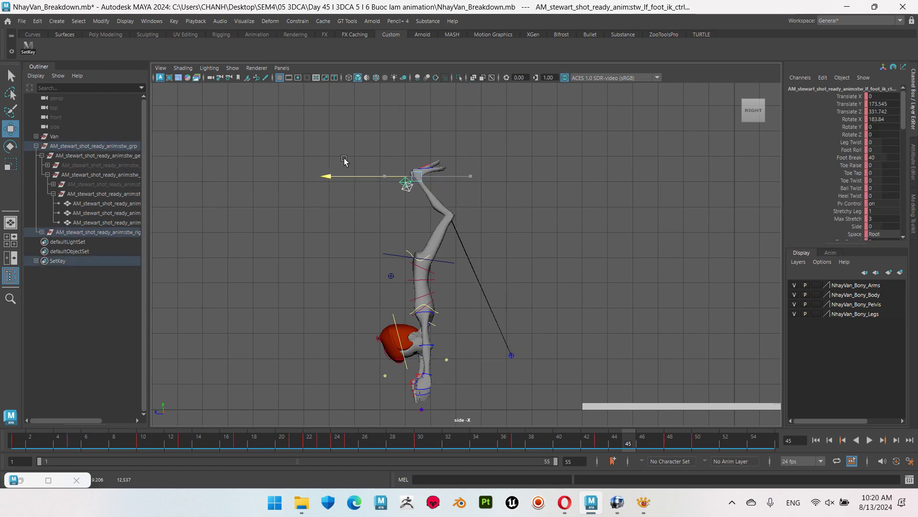
pyautogui.moveTo(415, 143); pyautogui.dragTo(416, 125)
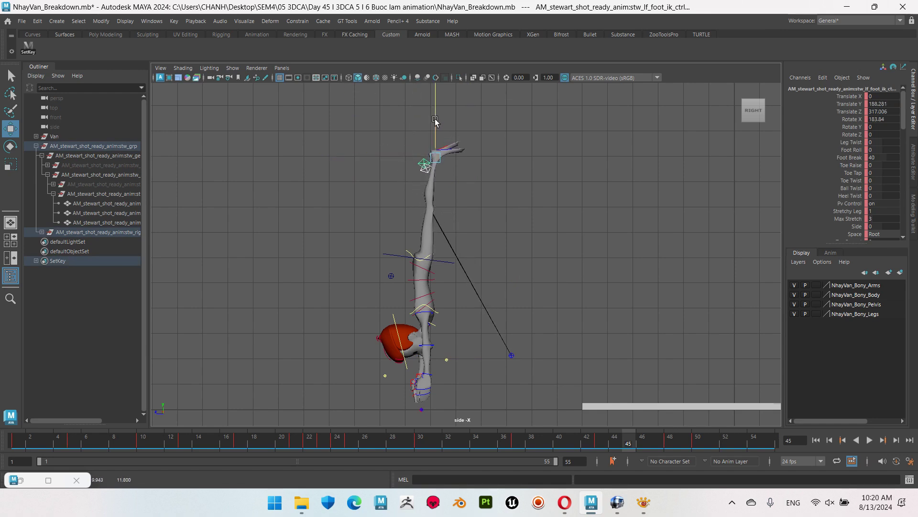
# Step: Rotate the left foot IK control to about 229 degrees on X
pyautogui.click(531, 177)
pyautogui.click(440, 138)
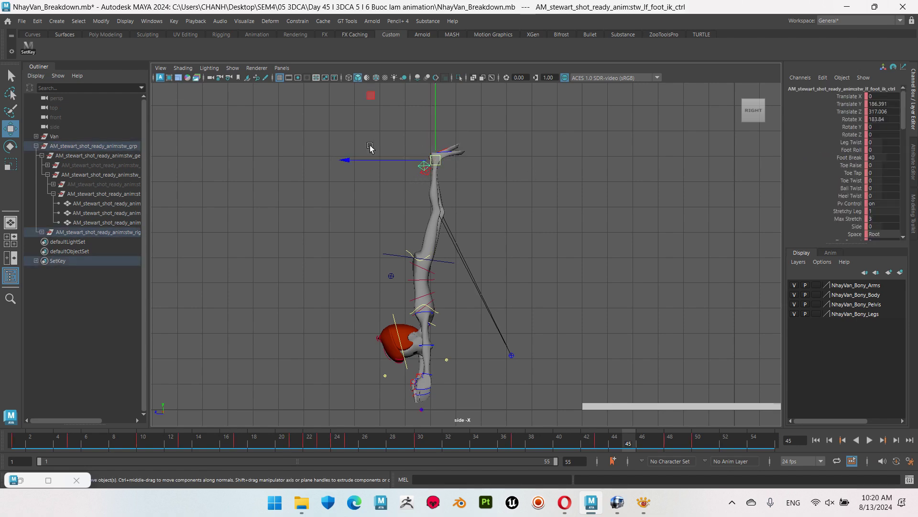
pyautogui.press('e')
pyautogui.moveTo(363, 125); pyautogui.dragTo(349, 158)
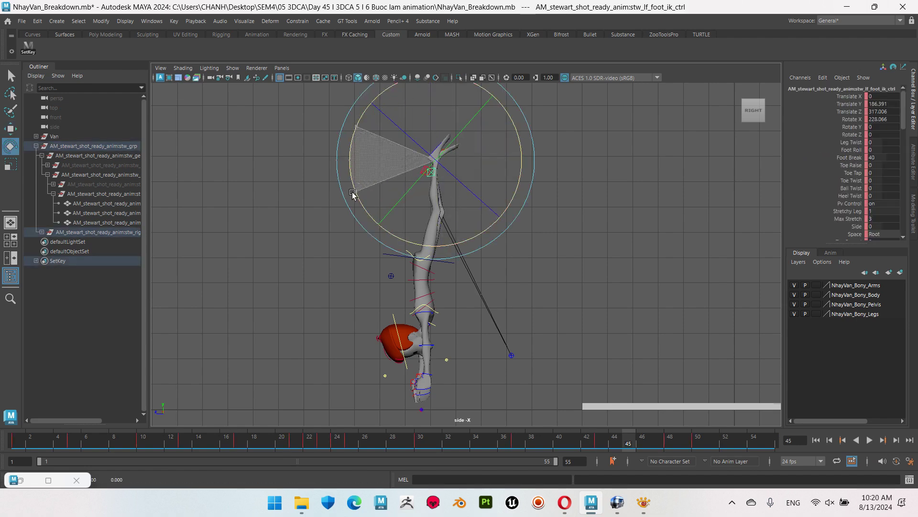
pyautogui.moveTo(353, 194); pyautogui.dragTo(352, 197)
# Step: Raise the right knee pole-vector control to about 98, clear the selection, and play
pyautogui.click(513, 355)
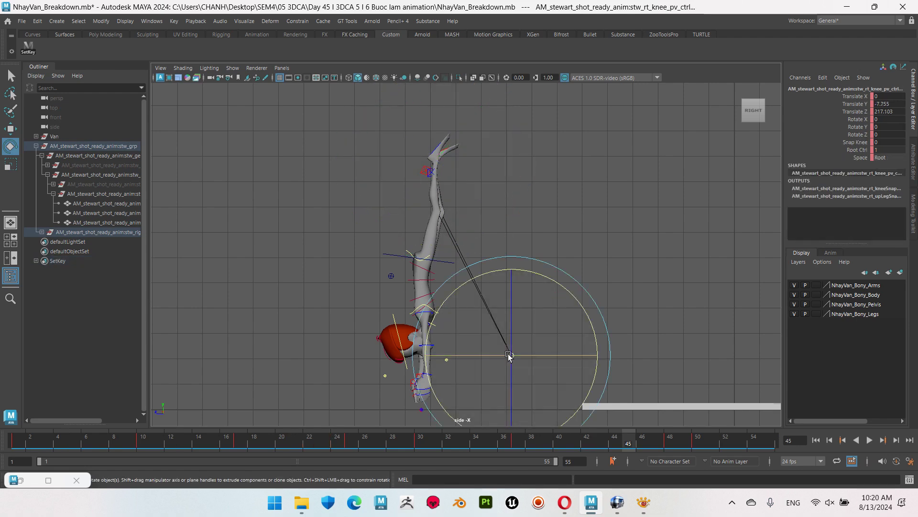
pyautogui.press('w')
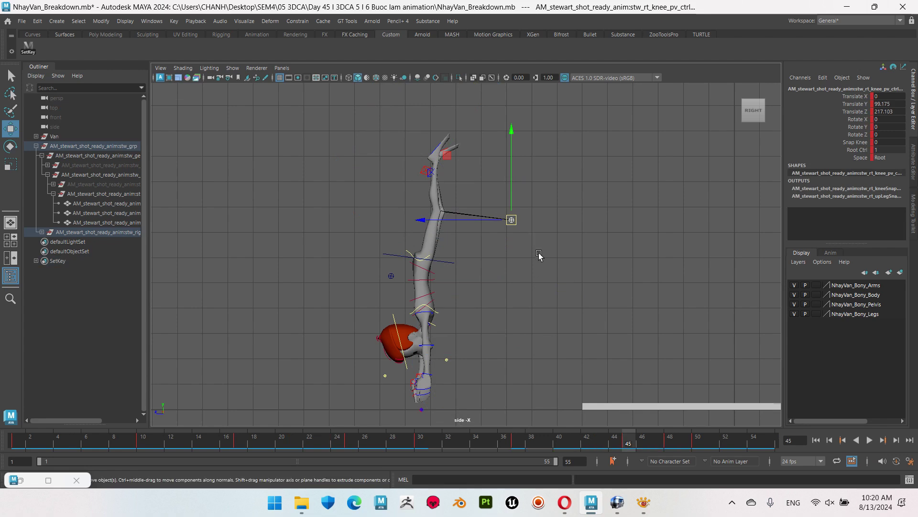
pyautogui.click(539, 255)
pyautogui.moveTo(422, 167); pyautogui.dragTo(431, 185)
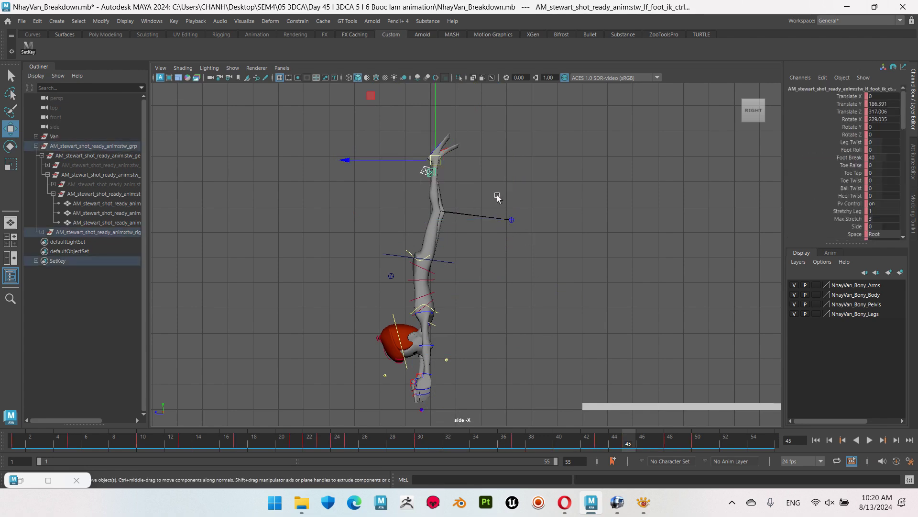
pyautogui.click(554, 207)
pyautogui.hotkey('alt', 'v')
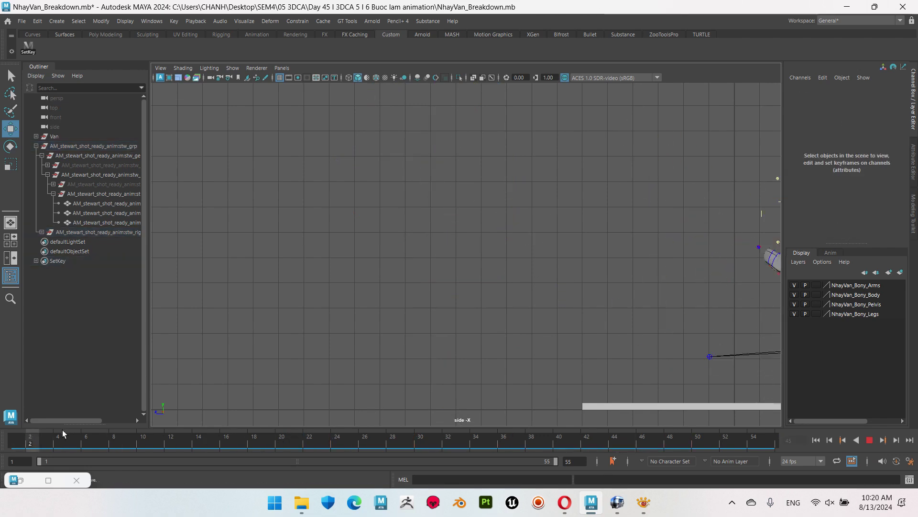
# Step: Scrub to frame 46, reset to frame 1, and zoom into the perspective panel
pyautogui.moveTo(436, 438); pyautogui.dragTo(646, 440)
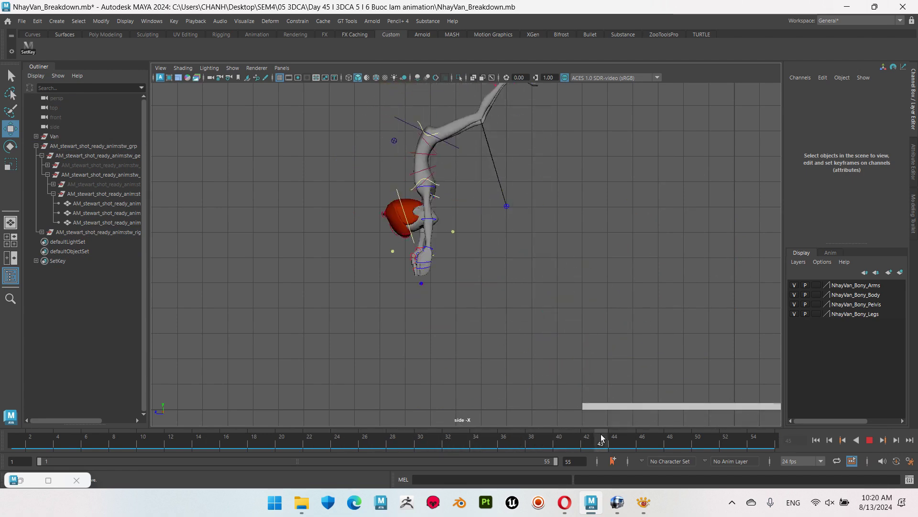
pyautogui.hotkey('alt', 'shift', 'v')
pyautogui.press('space')
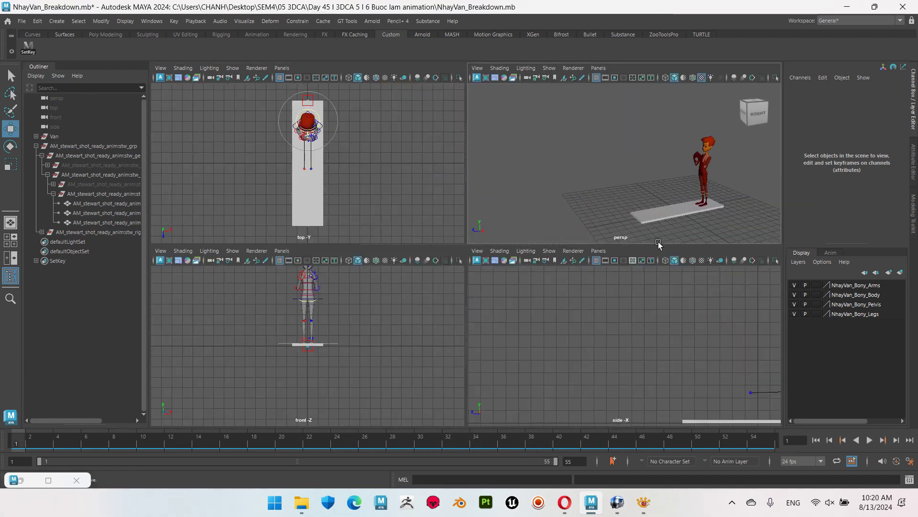
pyautogui.press('space')
pyautogui.scroll(2, 652, 322)
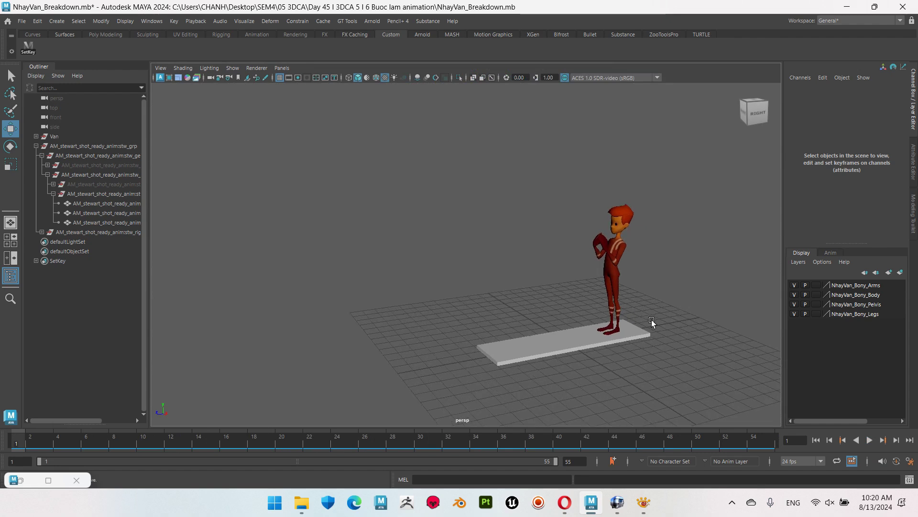
pyautogui.scroll(2, 653, 330)
pyautogui.scroll(2, 660, 328)
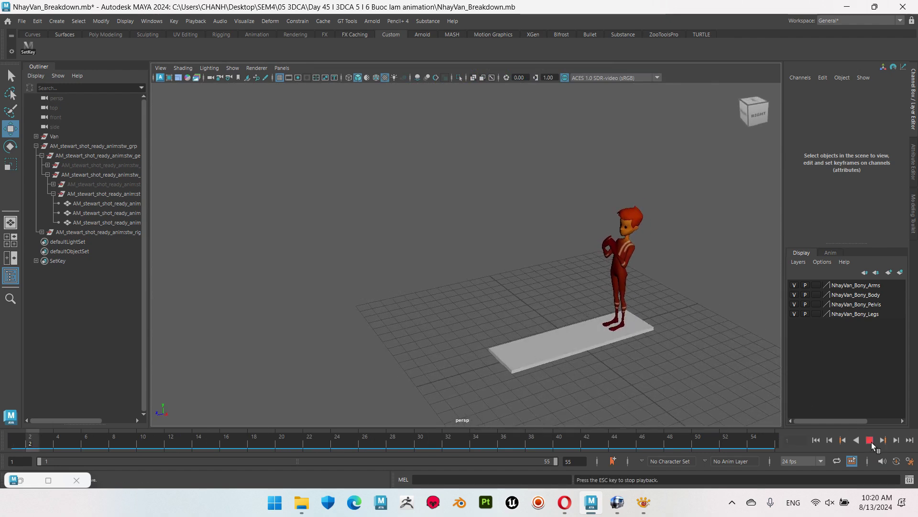